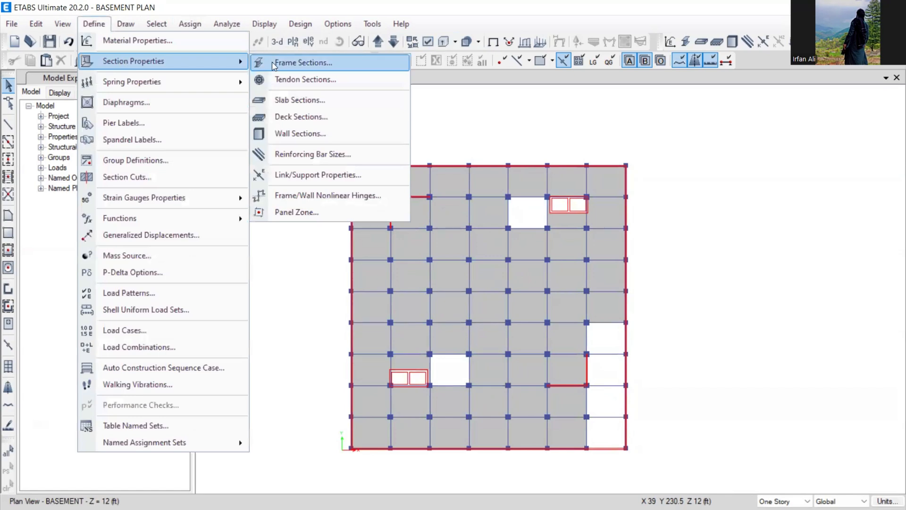
- Begin a new concrete rectangular frame section named C48X48_6KSI and bring up the model's material definitions
{"action": "left_click", "coordinate": [297, 62]}
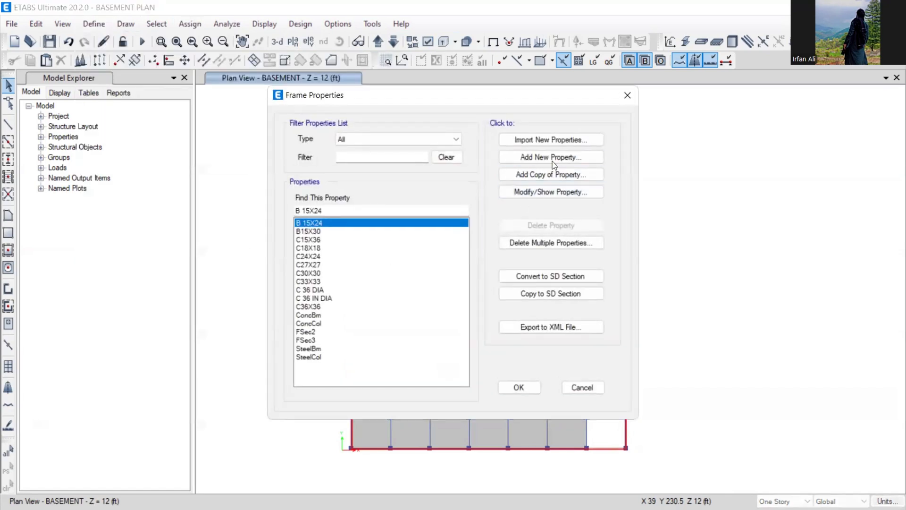
{"action": "left_click", "coordinate": [527, 158]}
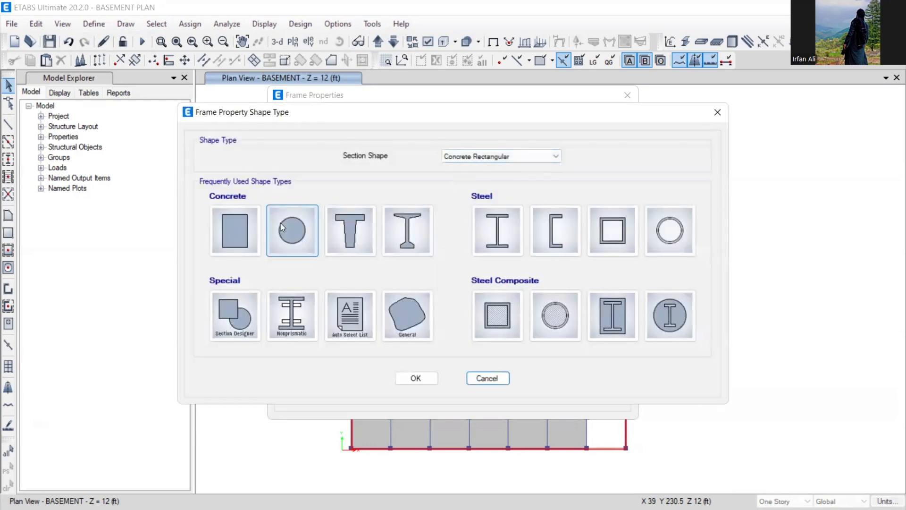
{"action": "left_click", "coordinate": [242, 231]}
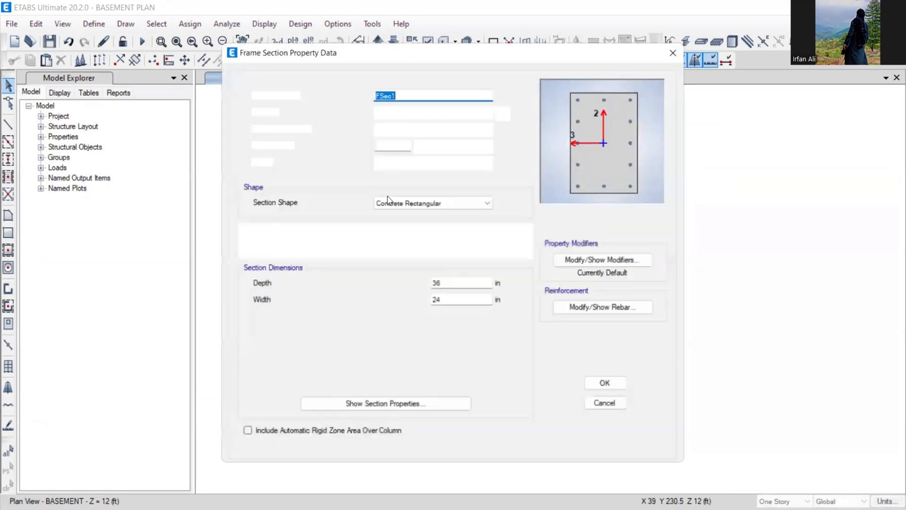
{"action": "type", "text": "c"}
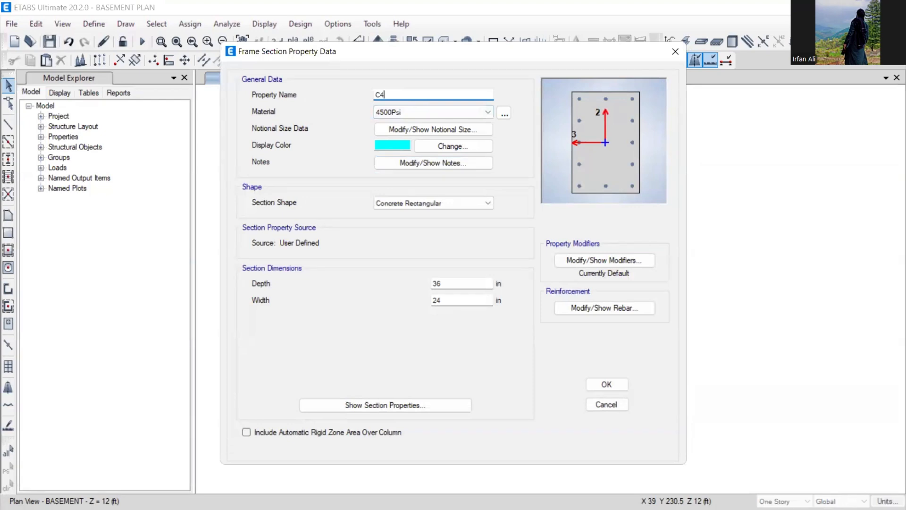
{"action": "type", "text": "48X48_6KSI"}
{"action": "left_click", "coordinate": [432, 112]}
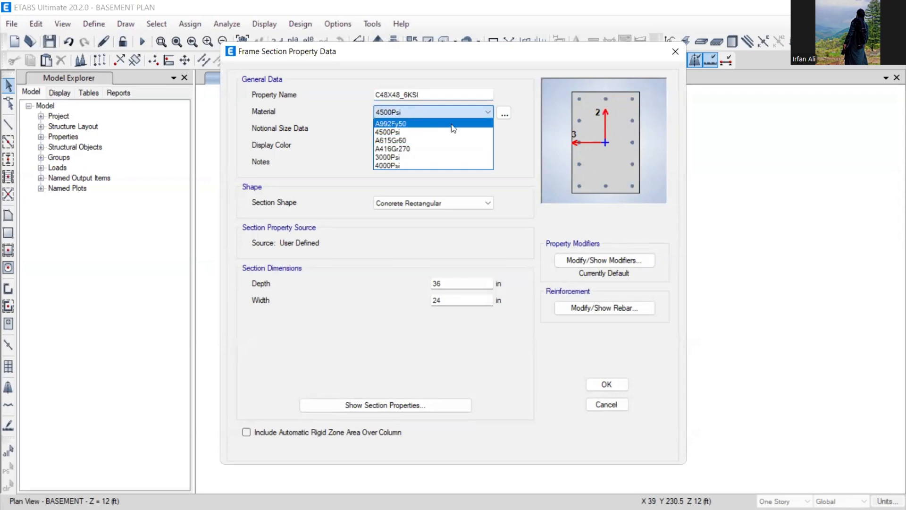
{"action": "left_click", "coordinate": [507, 116]}
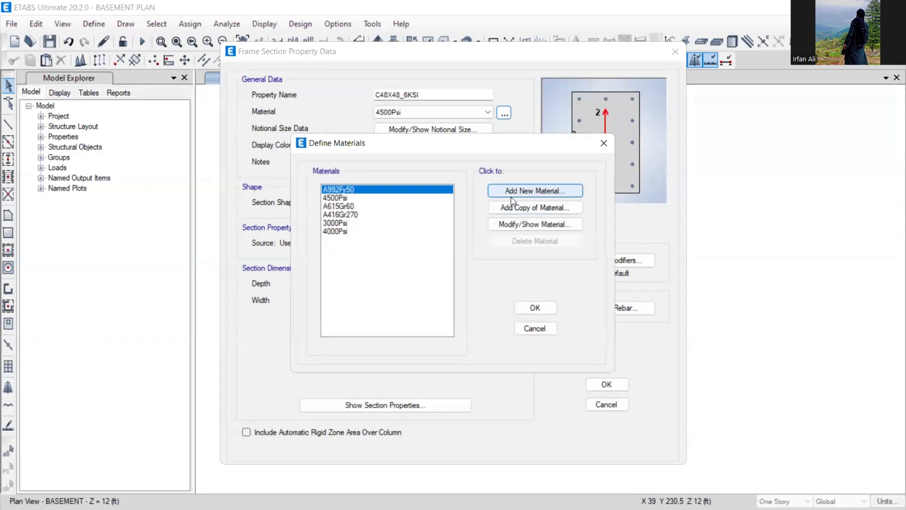
- Add a concrete material with f'c 6000 psi (6000Psi)
{"action": "left_click", "coordinate": [514, 192]}
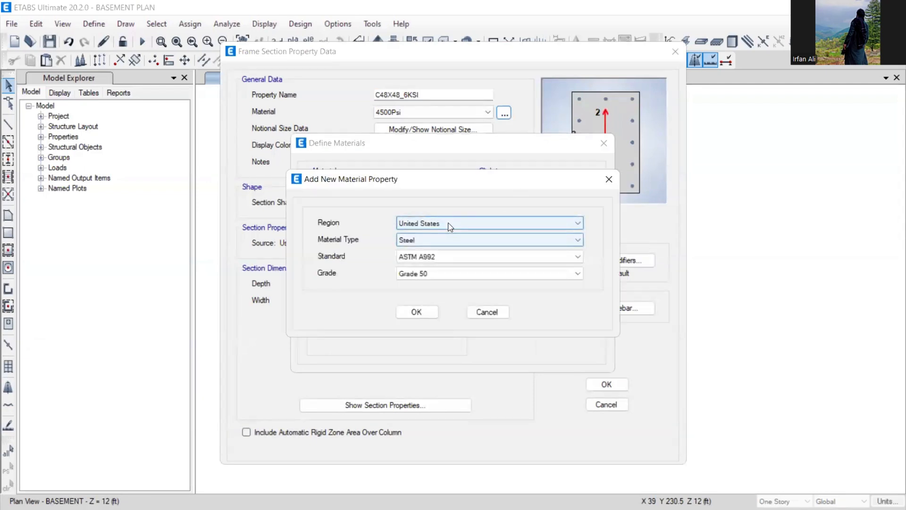
{"action": "left_click", "coordinate": [429, 240]}
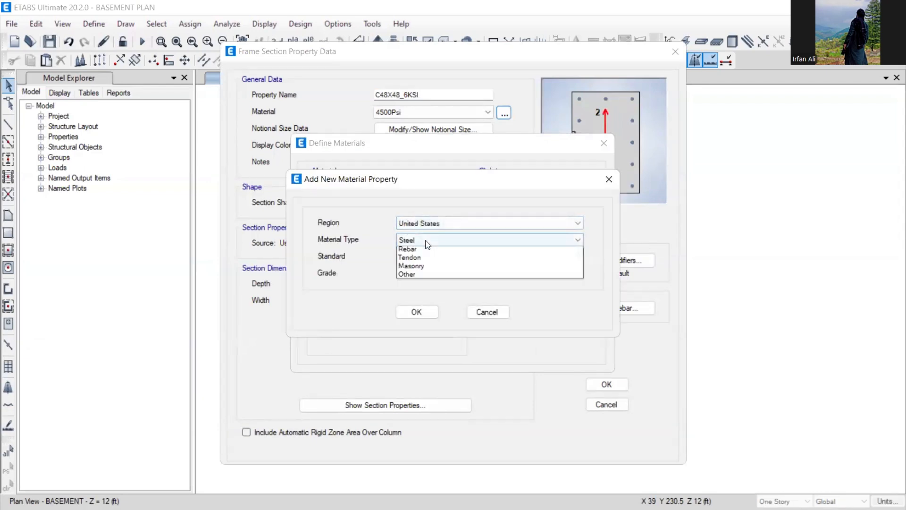
{"action": "left_click", "coordinate": [424, 259]}
{"action": "left_click", "coordinate": [433, 273]}
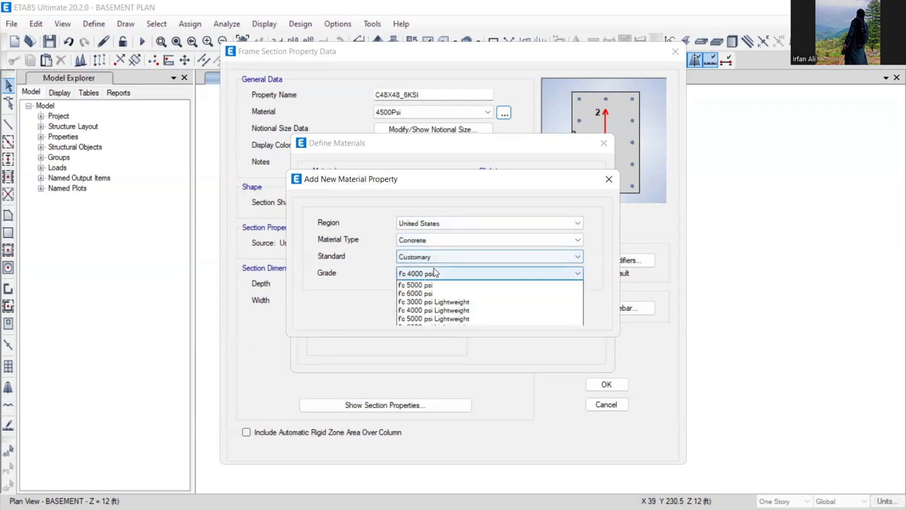
{"action": "left_click", "coordinate": [426, 309]}
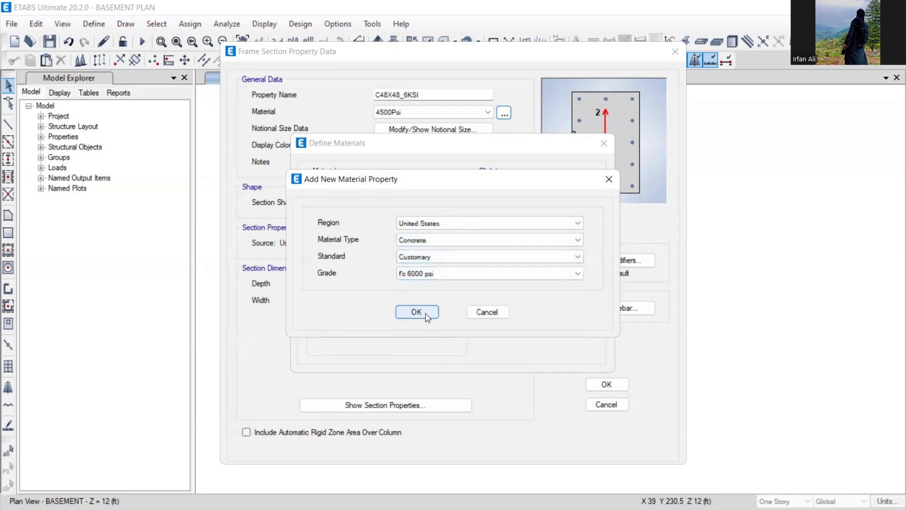
{"action": "left_click", "coordinate": [416, 312]}
{"action": "left_click", "coordinate": [414, 486]}
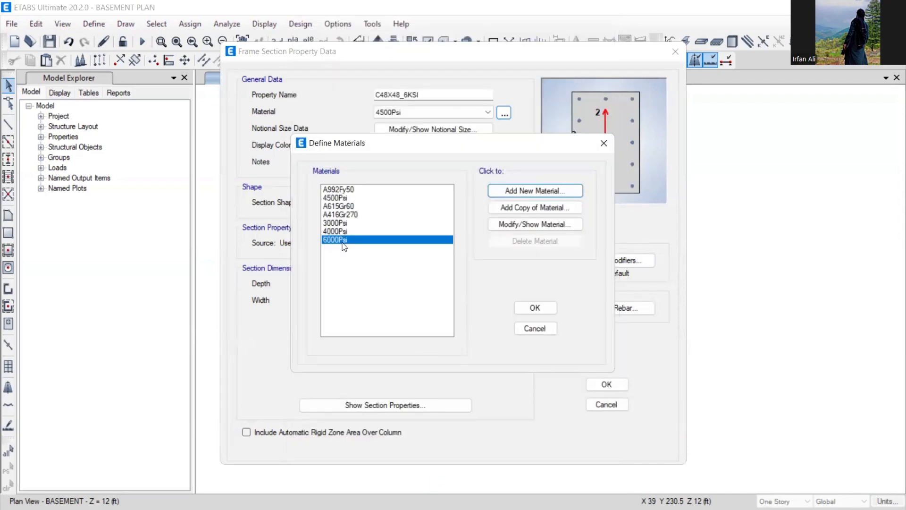
- Add a second concrete material with f'c 5000 psi (5000Psi)
{"action": "left_click", "coordinate": [519, 191]}
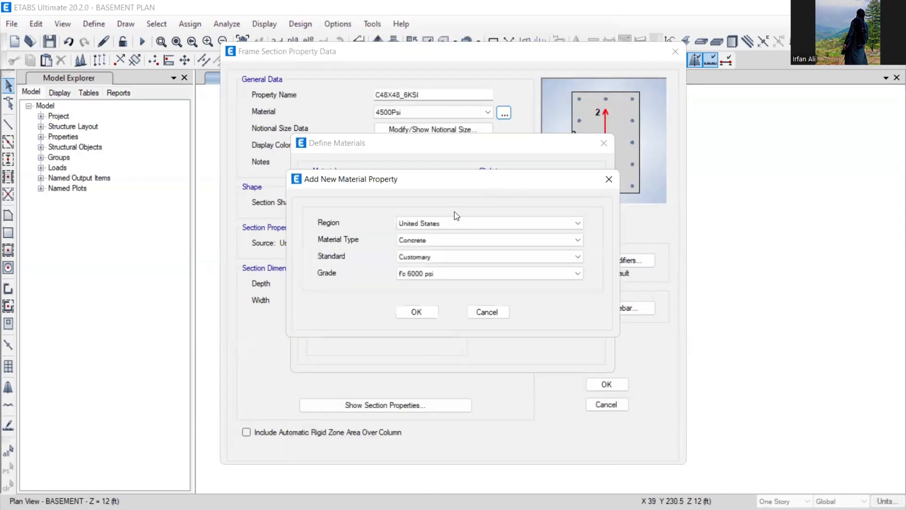
{"action": "left_click", "coordinate": [427, 274]}
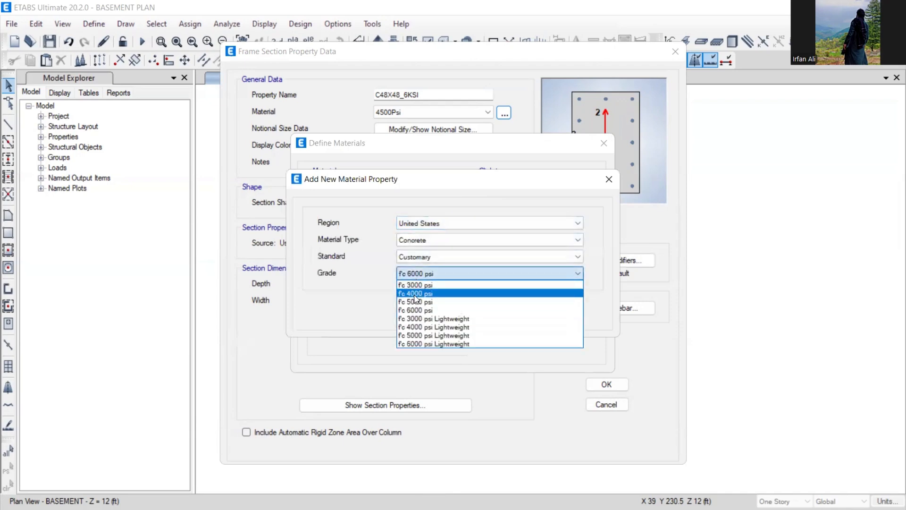
{"action": "left_click", "coordinate": [415, 302]}
{"action": "left_click", "coordinate": [415, 312]}
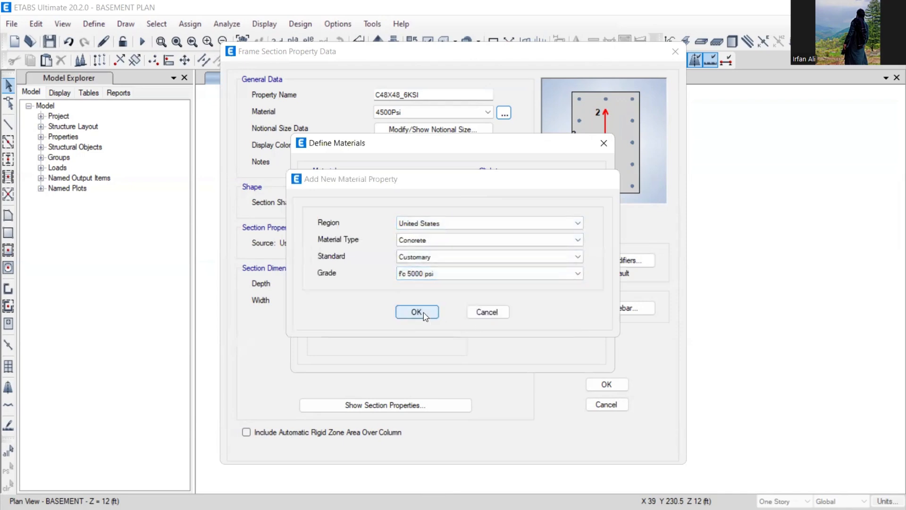
{"action": "left_click", "coordinate": [420, 485]}
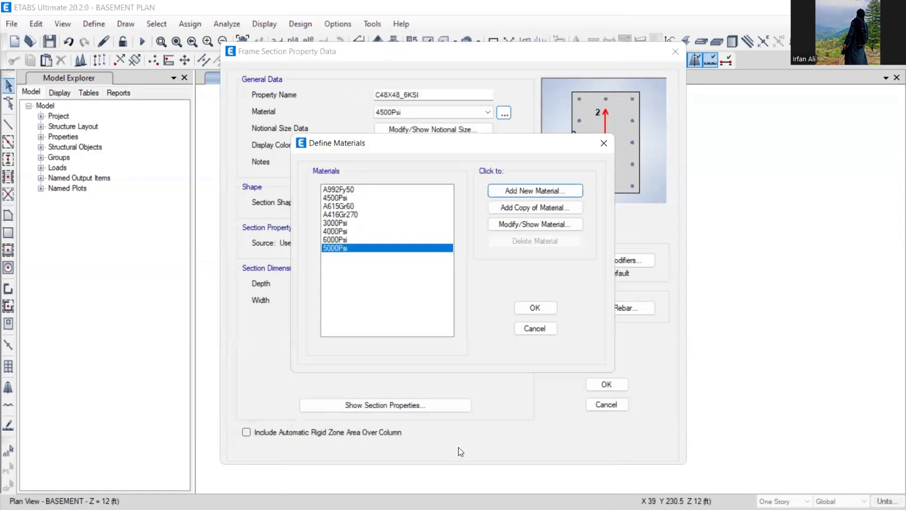
- Give C48X48_6KSI 6000Psi concrete, 48 in depth and 48 in width, and show its stiffness modifiers
{"action": "left_click", "coordinate": [530, 307]}
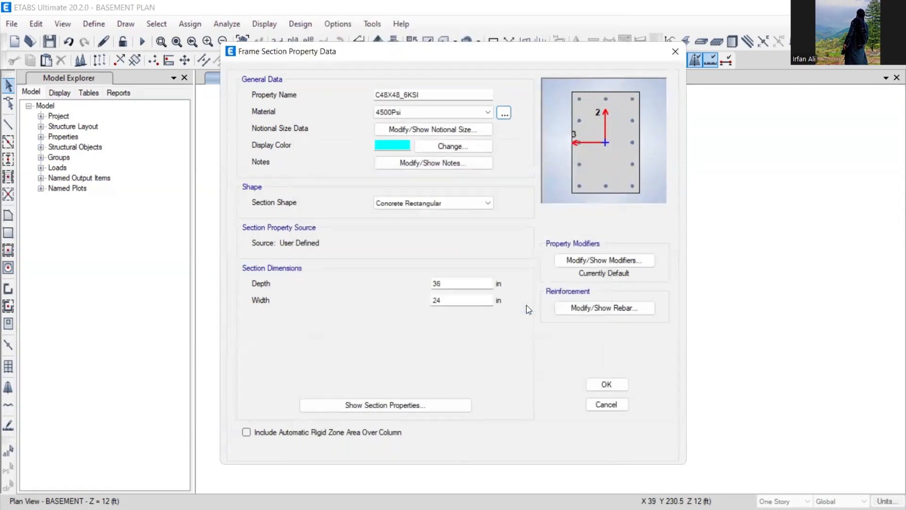
{"action": "left_click", "coordinate": [467, 113]}
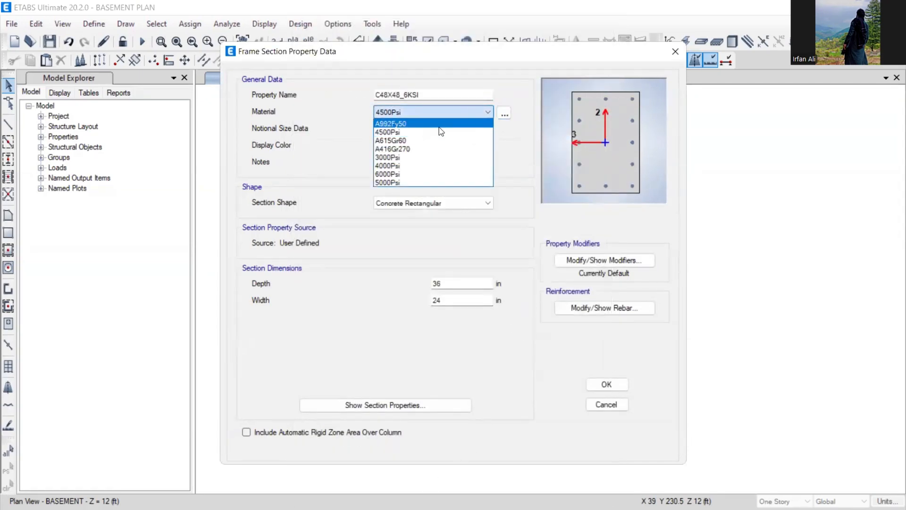
{"action": "left_click", "coordinate": [411, 174]}
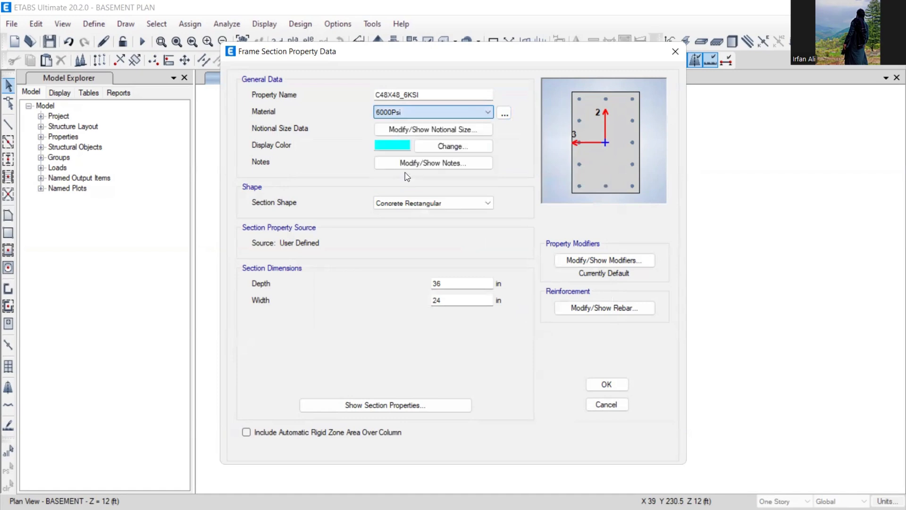
{"action": "double_click", "coordinate": [449, 285]}
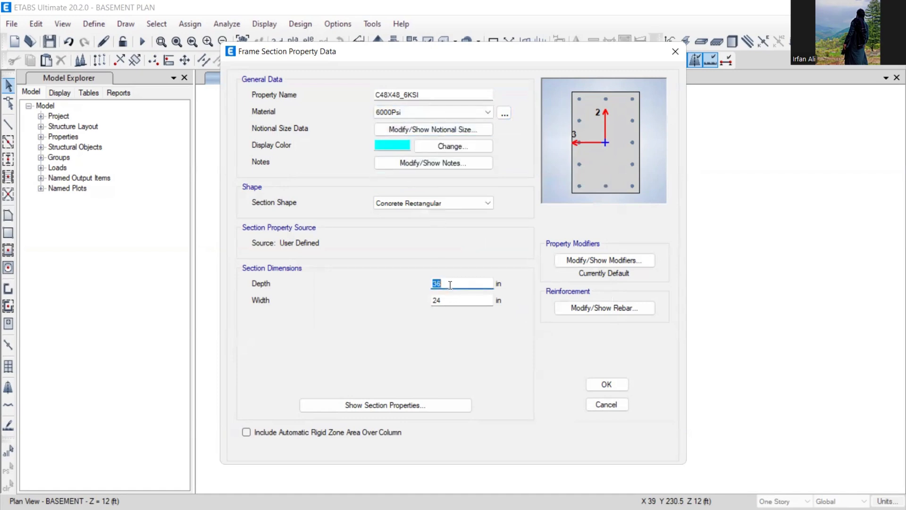
{"action": "type", "text": "48"}
{"action": "left_click", "coordinate": [449, 302]}
{"action": "double_click", "coordinate": [448, 302]}
{"action": "type", "text": "48"}
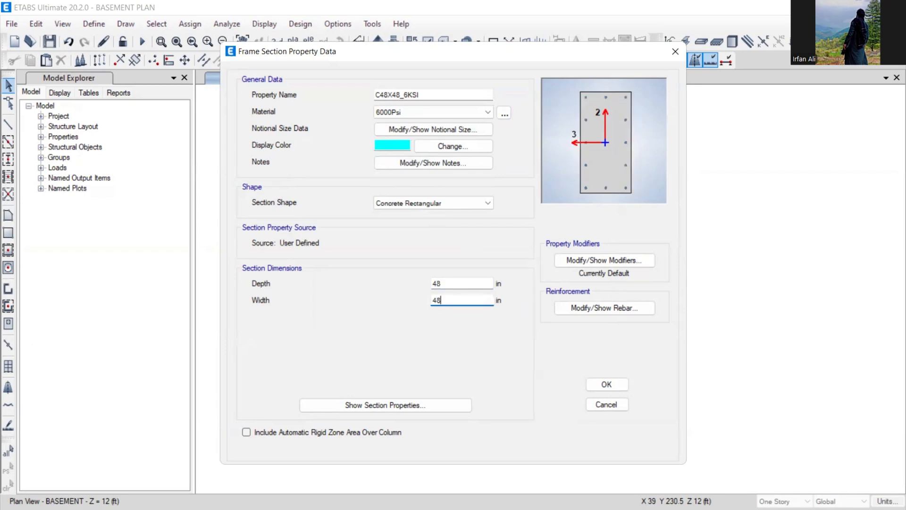
{"action": "left_click", "coordinate": [460, 285]}
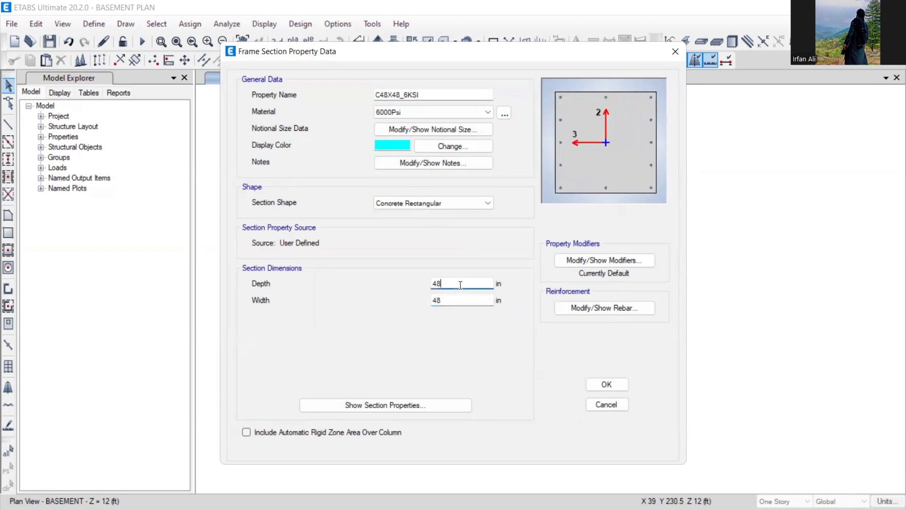
{"action": "left_click", "coordinate": [581, 259]}
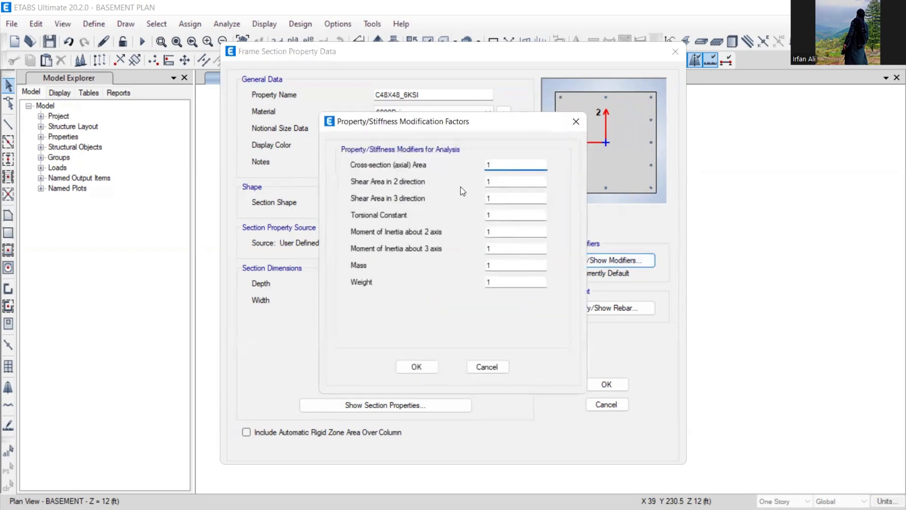
- Keep default modifiers and P-M2-M3 column rebar in A615Gr60, with reinforcement to be designed
{"action": "left_click_drag", "start_coordinate": [467, 121], "coordinate": [443, 106]}
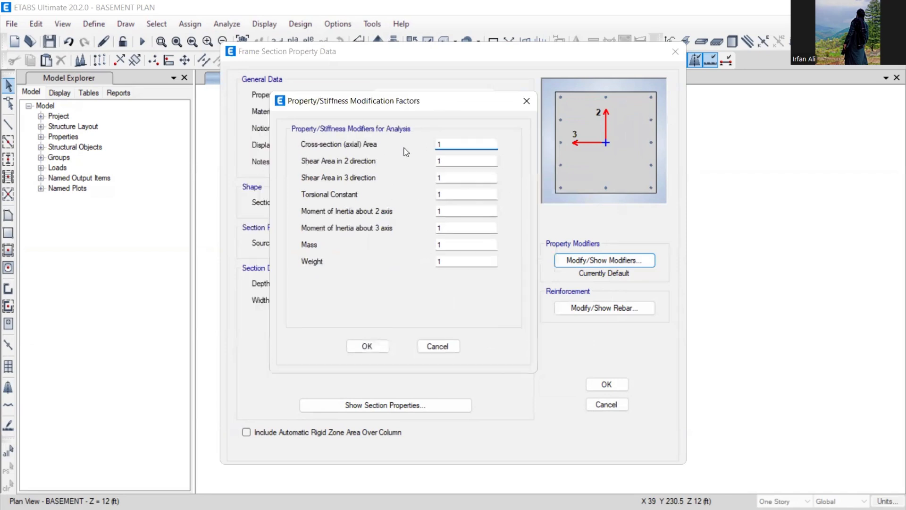
{"action": "left_click", "coordinate": [382, 348]}
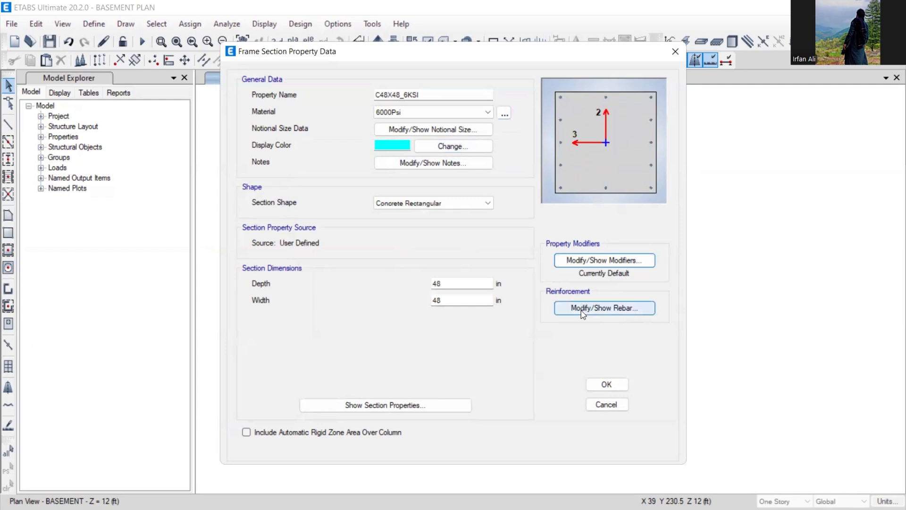
{"action": "left_click", "coordinate": [593, 308]}
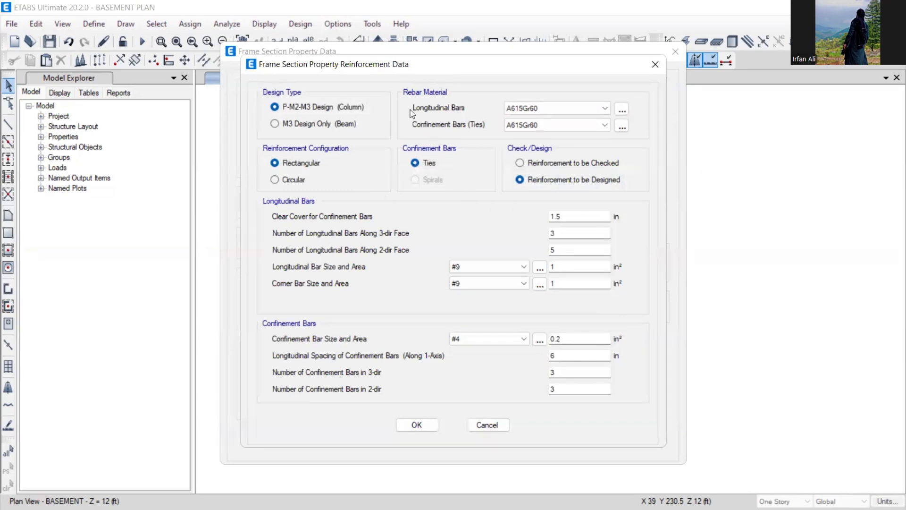
{"action": "left_click", "coordinate": [537, 107]}
{"action": "left_click", "coordinate": [539, 111]}
{"action": "left_click", "coordinate": [302, 126]}
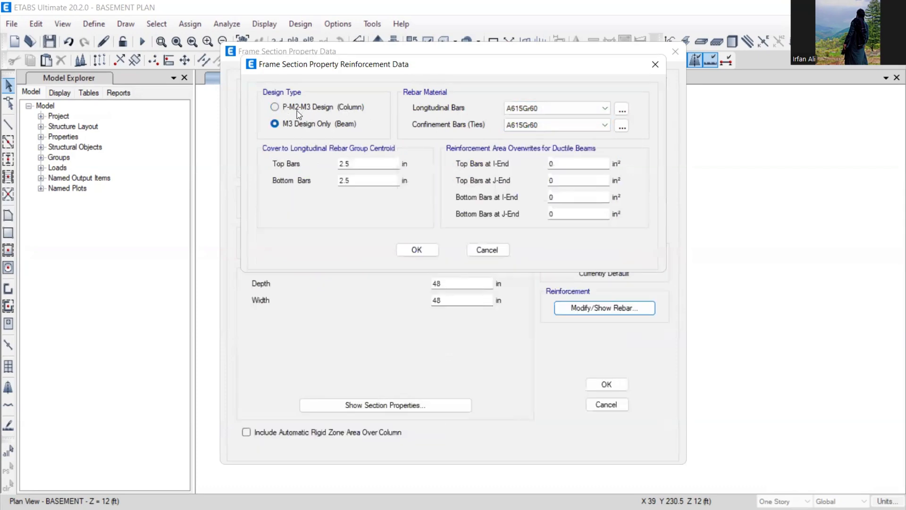
{"action": "left_click", "coordinate": [299, 109]}
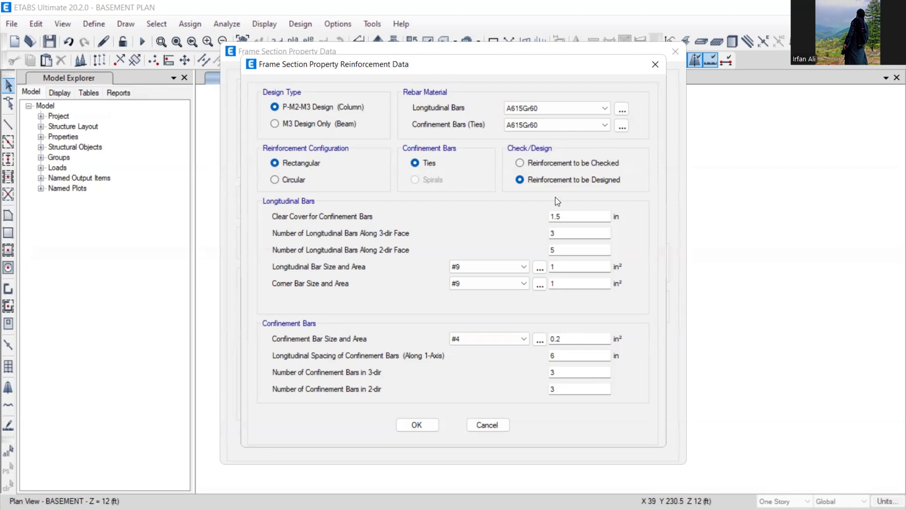
{"action": "left_click", "coordinate": [535, 166]}
{"action": "left_click", "coordinate": [541, 182]}
{"action": "left_click", "coordinate": [416, 424]}
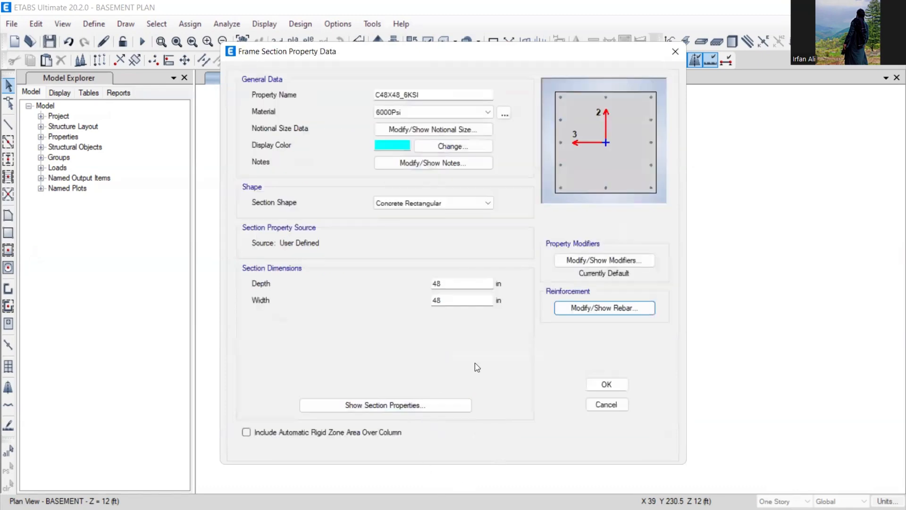
- Save C48X48_6KSI, then copy it as C45X45_6KSI with 45 in depth and width and default rebar
{"action": "left_click", "coordinate": [599, 385]}
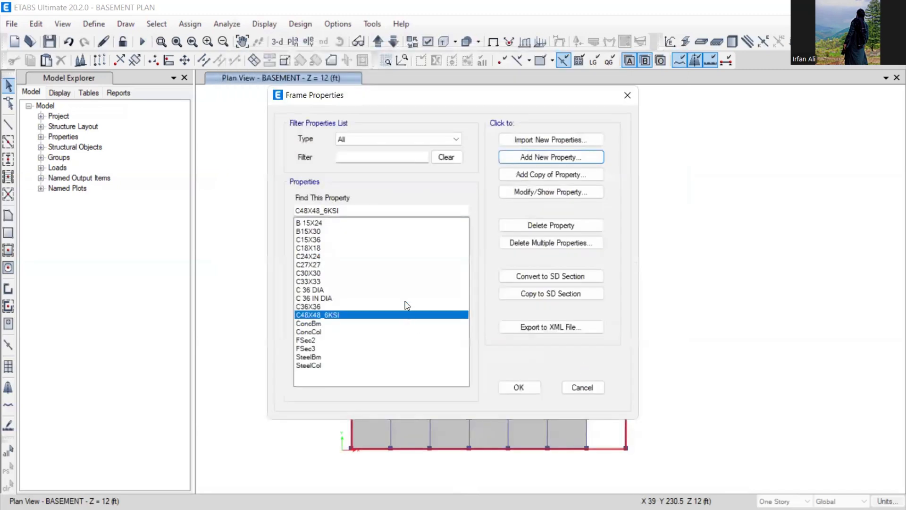
{"action": "left_click", "coordinate": [536, 177]}
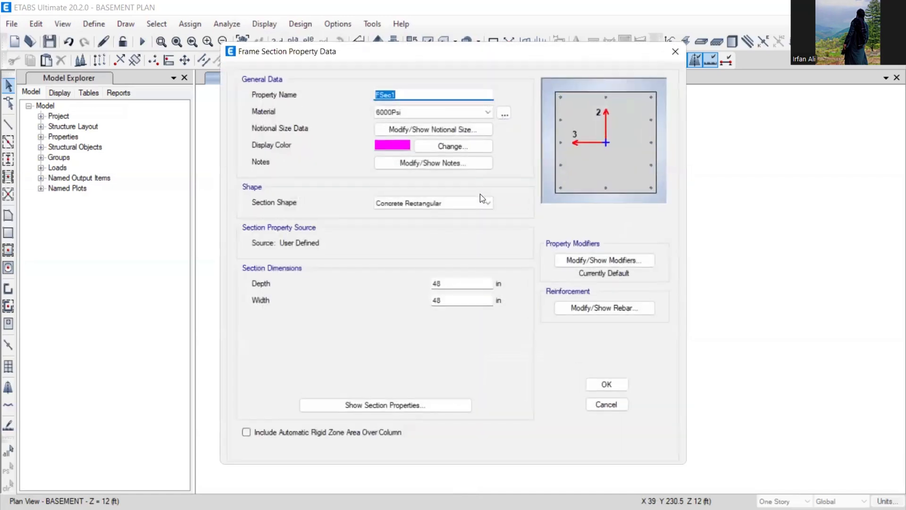
{"action": "type", "text": "C45"}
{"action": "type", "text": "X45_6KSI"}
{"action": "double_click", "coordinate": [443, 281]}
{"action": "type", "text": "45"}
{"action": "left_click", "coordinate": [447, 300]}
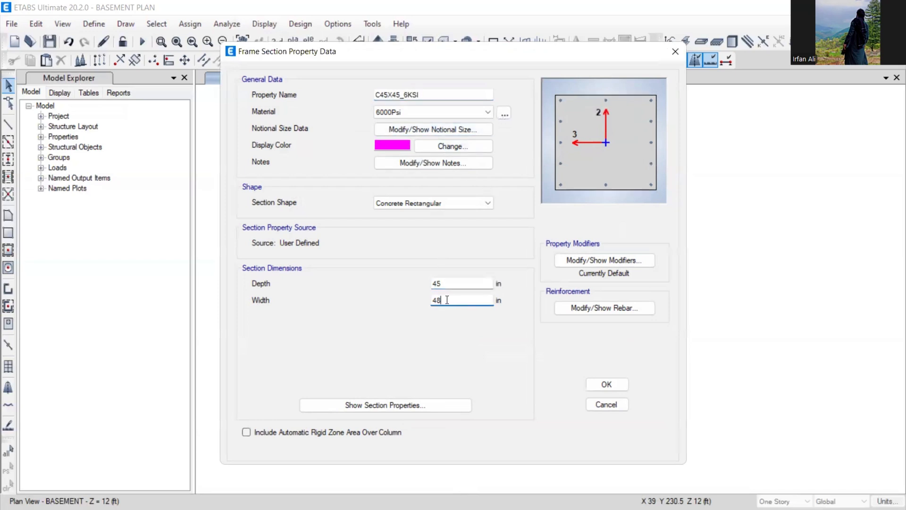
{"action": "left_click", "coordinate": [461, 284]}
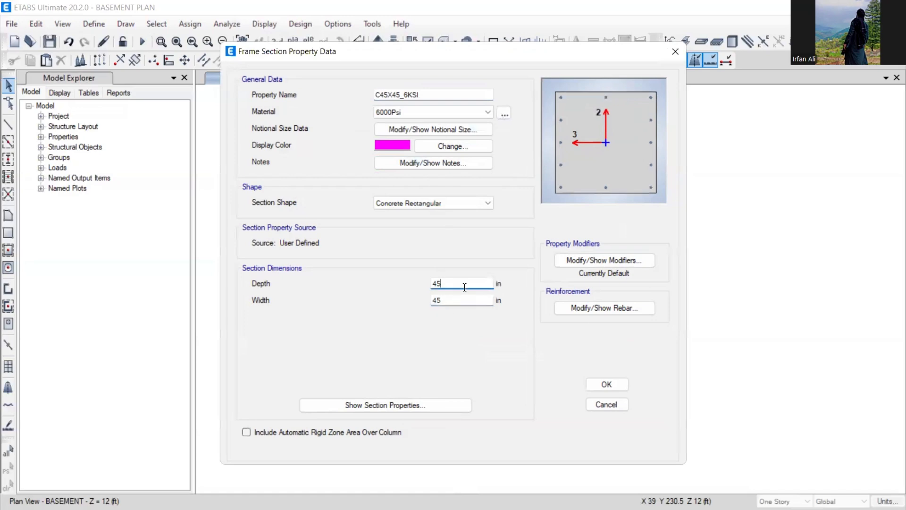
{"action": "left_click", "coordinate": [595, 310]}
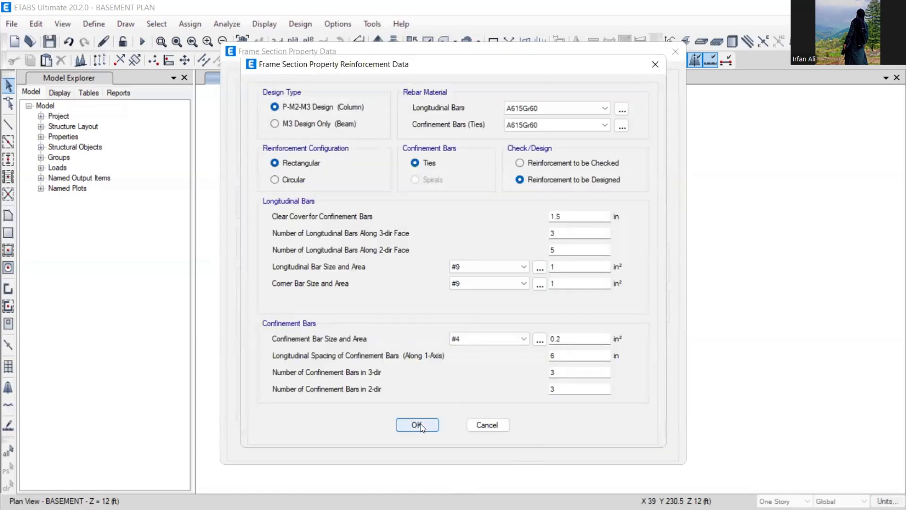
{"action": "left_click", "coordinate": [417, 426]}
{"action": "left_click", "coordinate": [597, 388]}
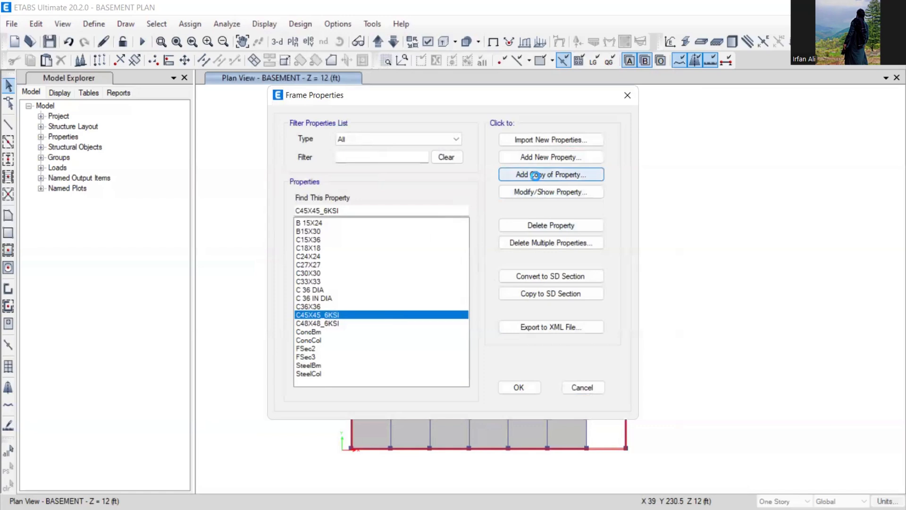
- Copy C45X45_6KSI as a section named C42X42_5KSI using 5000Psi concrete
{"action": "left_click", "coordinate": [535, 175]}
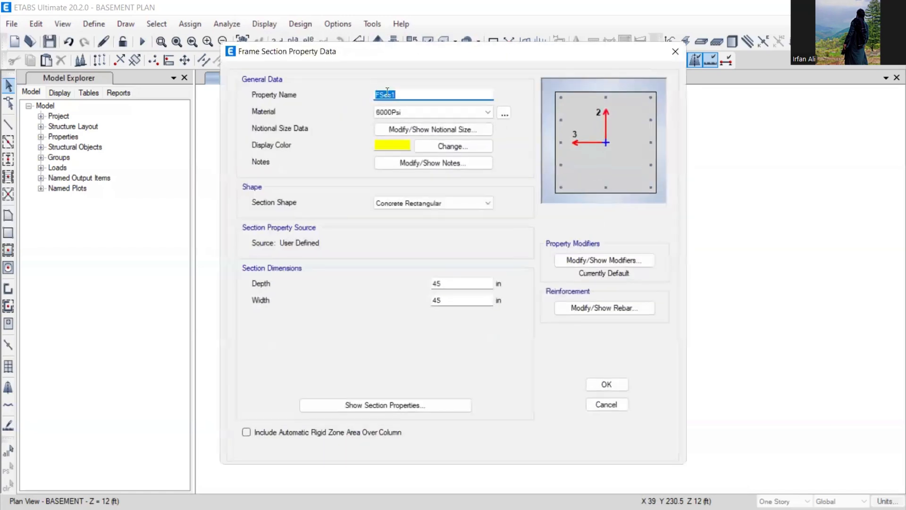
{"action": "type", "text": "C"}
{"action": "type", "text": "42X42_5KSI"}
{"action": "left_click", "coordinate": [397, 111]}
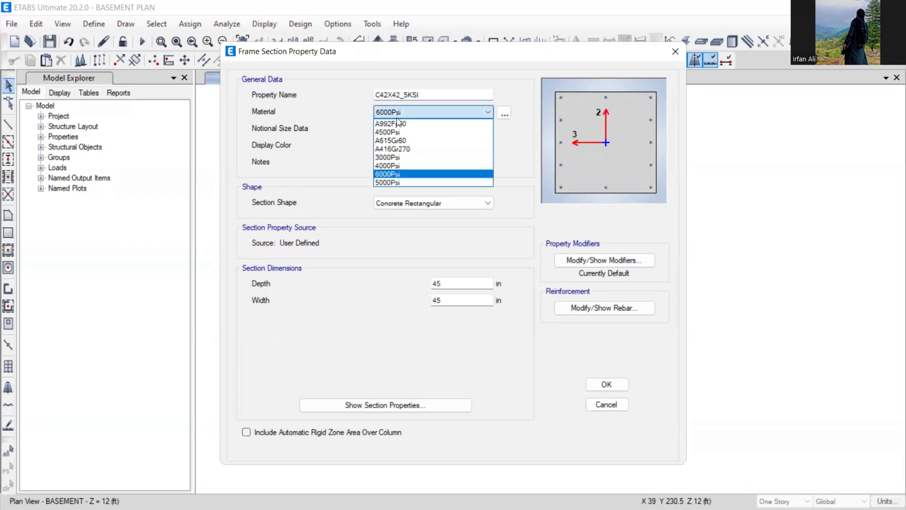
{"action": "left_click", "coordinate": [400, 182]}
- Set C42X42_5KSI depth and width to 42 in, save it, and start a copy named C36X36_5KSI
{"action": "double_click", "coordinate": [442, 283]}
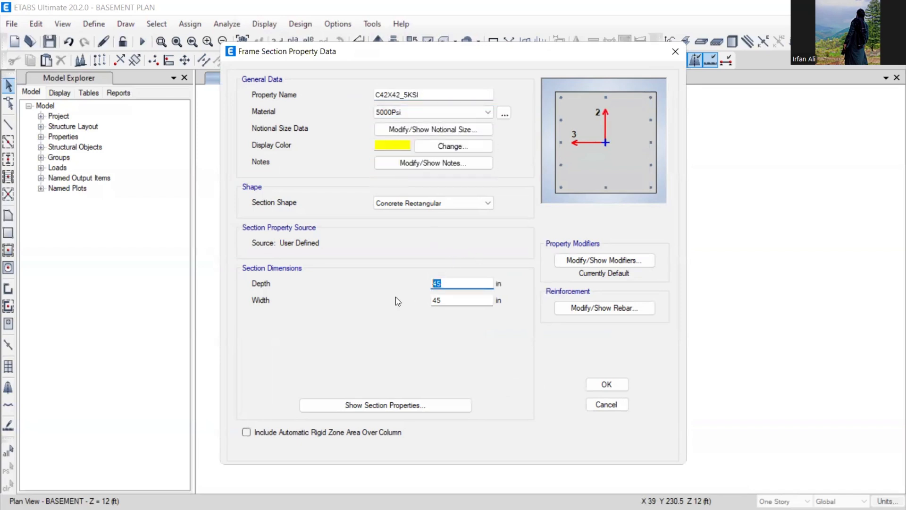
{"action": "type", "text": "42"}
{"action": "double_click", "coordinate": [448, 300]}
{"action": "type", "text": "2"}
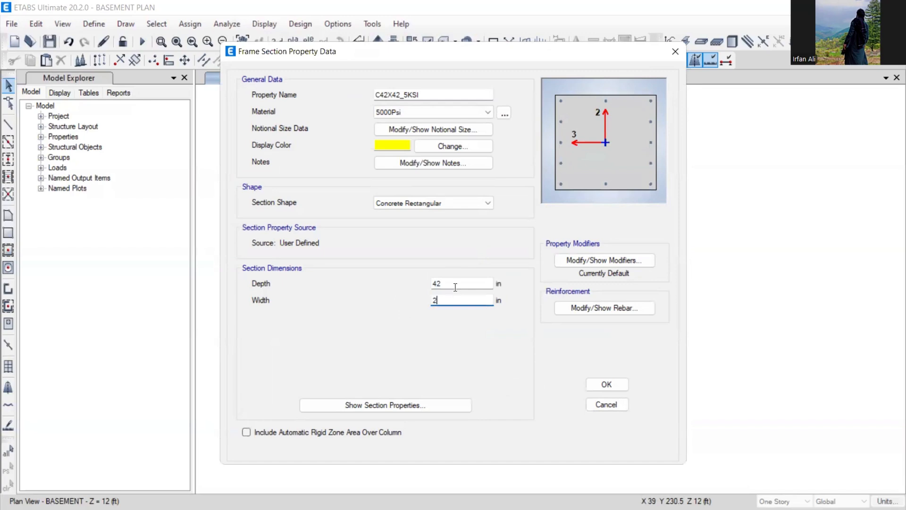
{"action": "left_click_drag", "start_coordinate": [446, 303], "coordinate": [400, 307]}
{"action": "type", "text": "42"}
{"action": "left_click", "coordinate": [448, 284]}
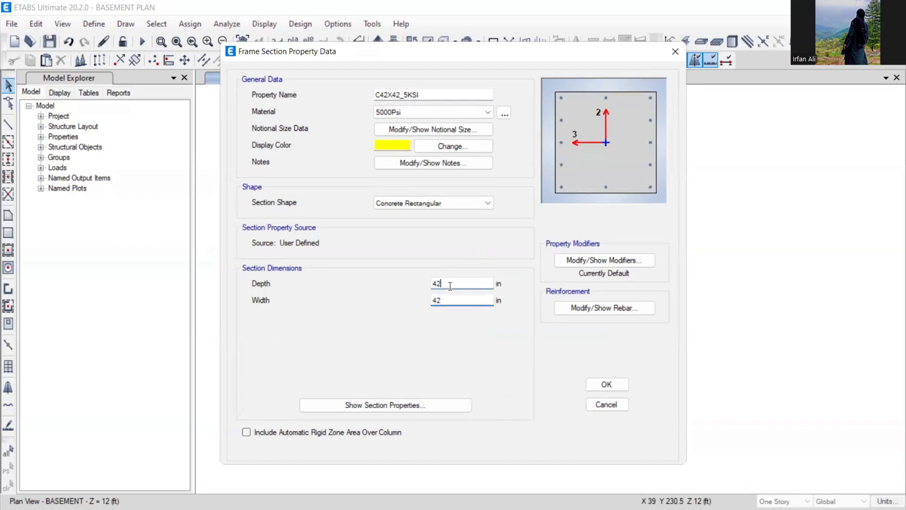
{"action": "left_click", "coordinate": [606, 385]}
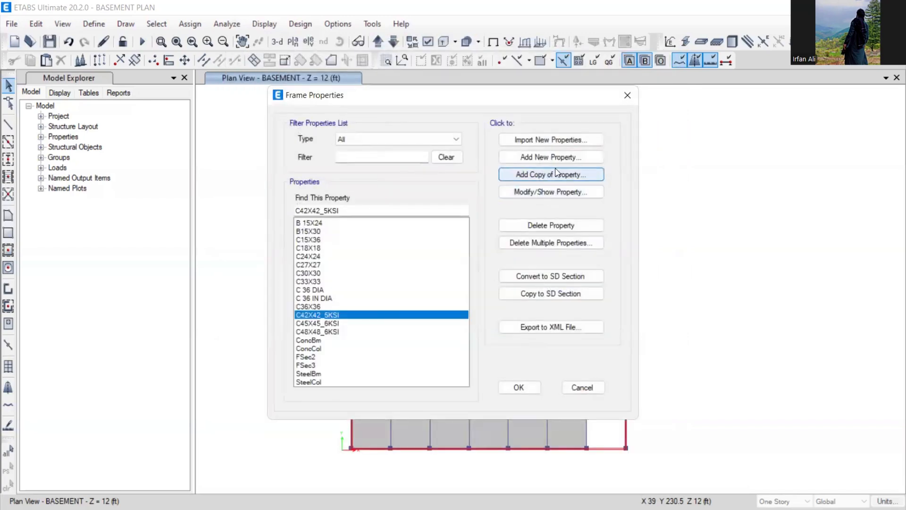
{"action": "left_click", "coordinate": [516, 191]}
{"action": "type", "text": "C"}
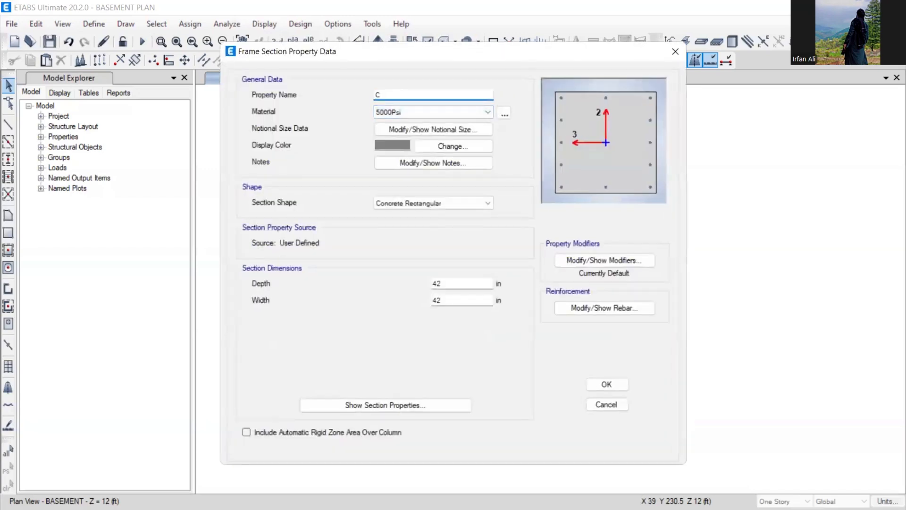
{"action": "type", "text": "36X36_5KSI"}
- Give C36X36_5KSI a 36 x 36 in size and save it
{"action": "double_click", "coordinate": [437, 283]}
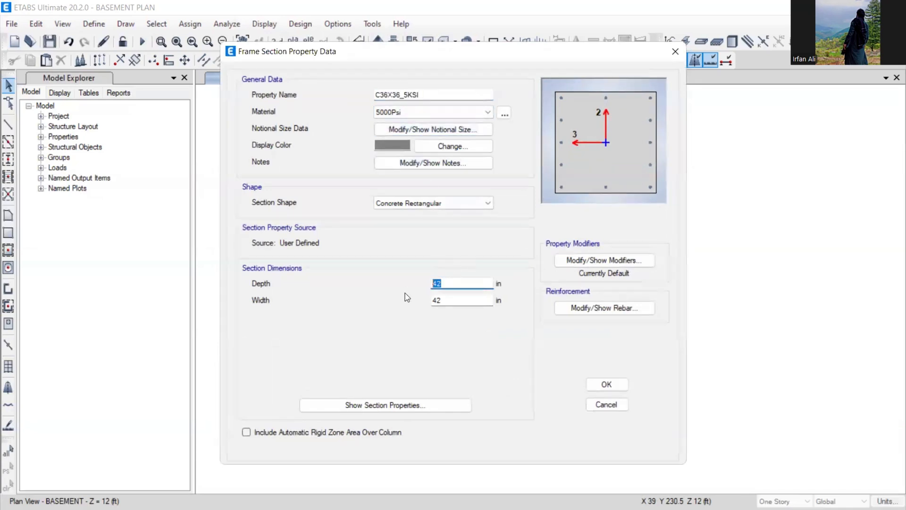
{"action": "type", "text": "36"}
{"action": "double_click", "coordinate": [443, 300]}
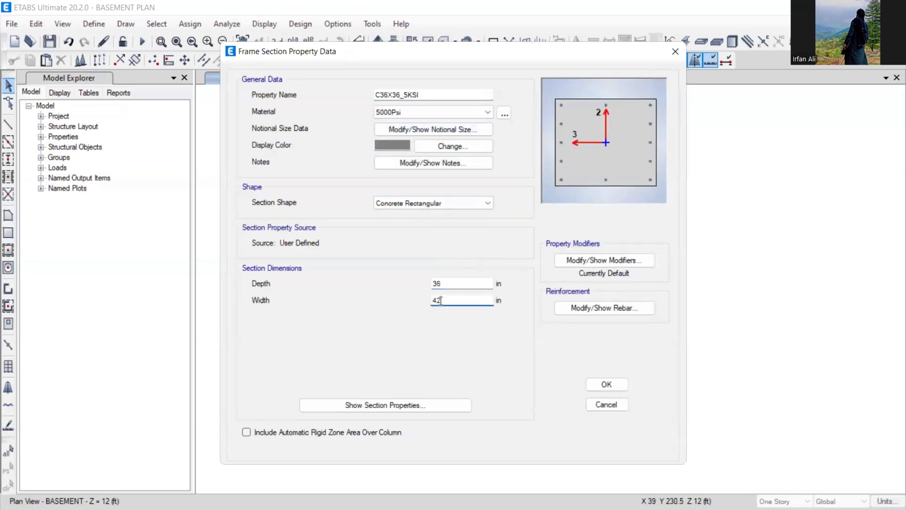
{"action": "type", "text": "36"}
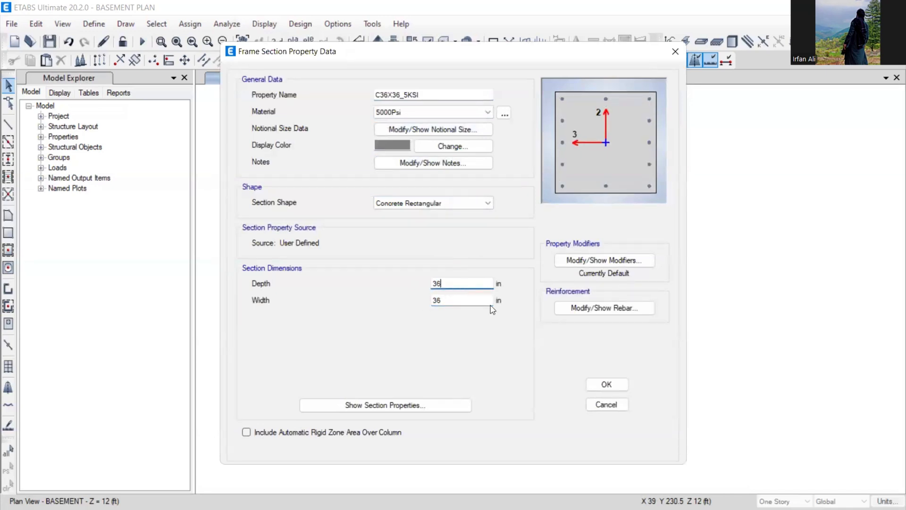
{"action": "left_click", "coordinate": [606, 384]}
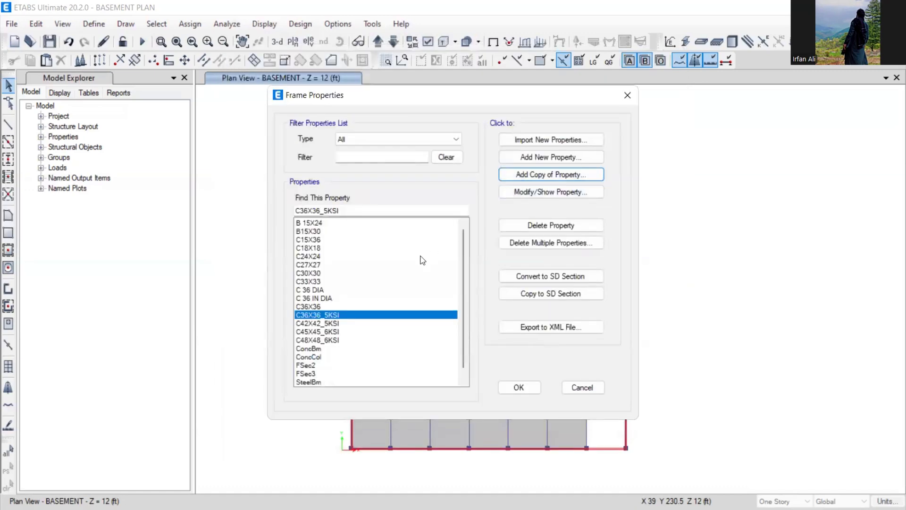
- Add C42X42_6KSI as a copy sized 42 x 42 in with 6000Psi concrete
{"action": "left_click", "coordinate": [574, 176]}
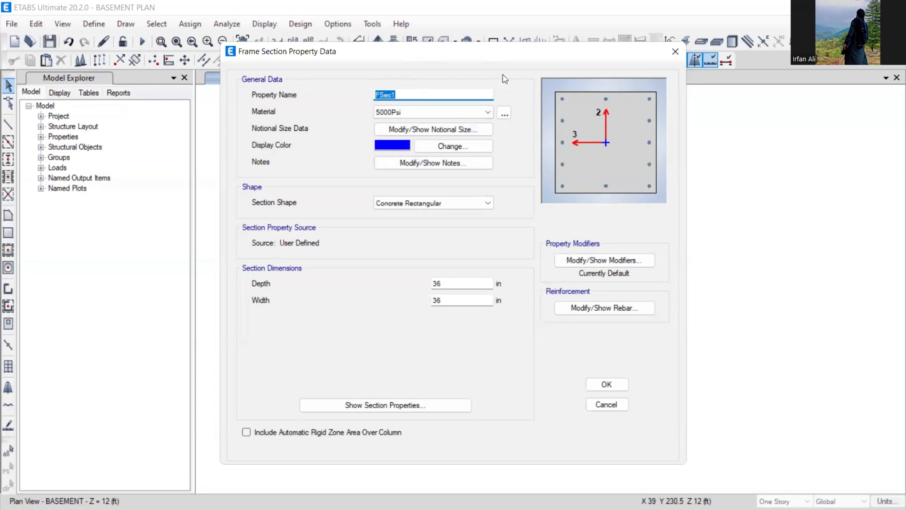
{"action": "type", "text": "C42"}
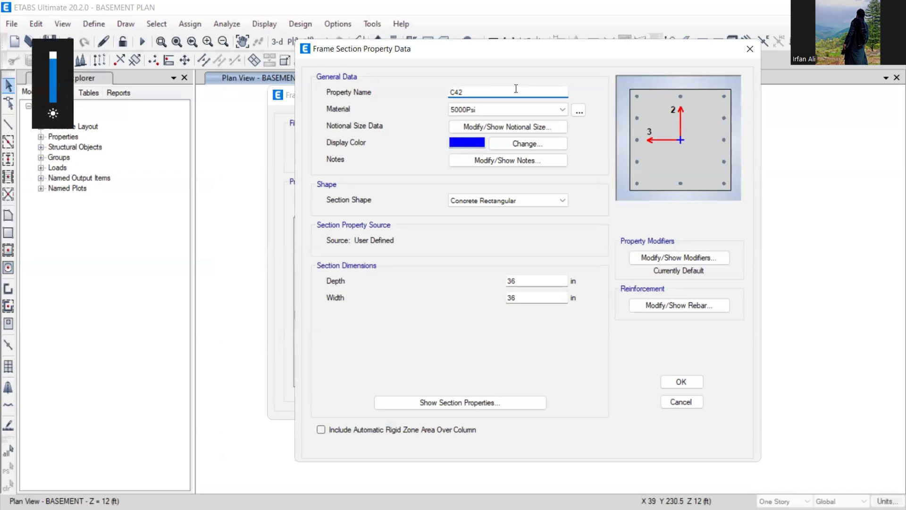
{"action": "type", "text": "X42"}
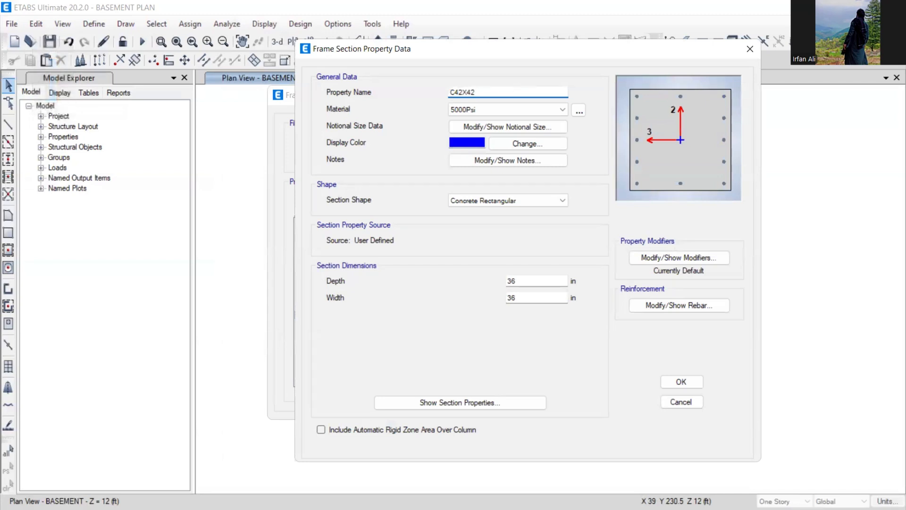
{"action": "type", "text": "KSI"}
{"action": "left_click_drag", "start_coordinate": [556, 280], "coordinate": [477, 293]}
{"action": "type", "text": "42"}
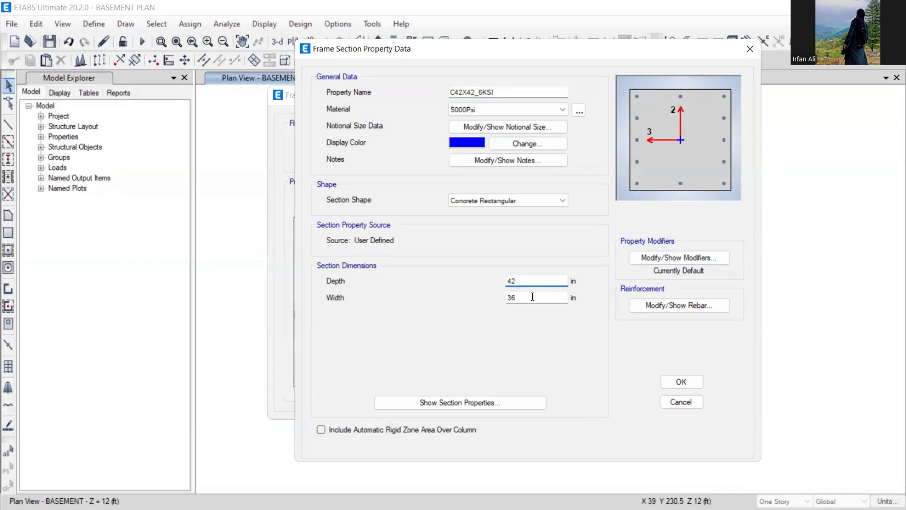
{"action": "left_click_drag", "start_coordinate": [532, 296], "coordinate": [502, 297]}
{"action": "type", "text": "42"}
{"action": "left_click", "coordinate": [530, 281]}
{"action": "left_click", "coordinate": [493, 109]}
{"action": "left_click", "coordinate": [491, 172]}
{"action": "left_click", "coordinate": [680, 382]}
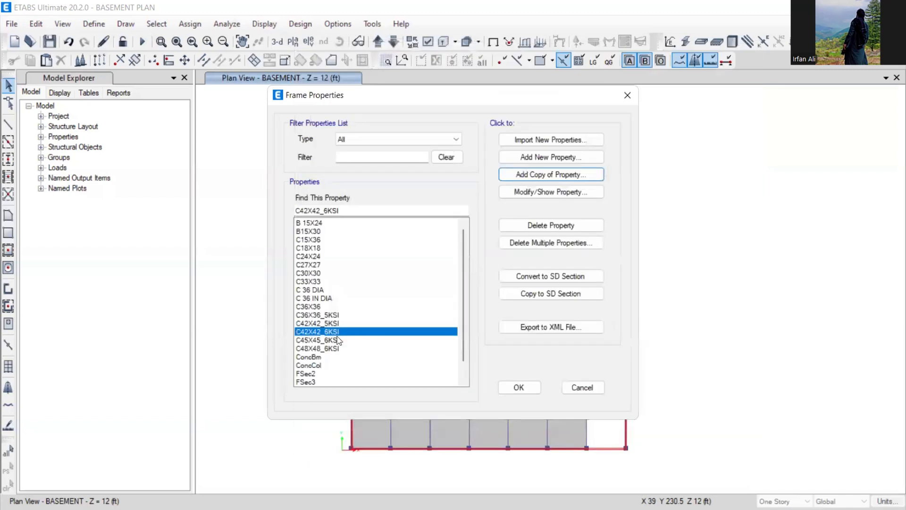
- Select C45X45_6KSI in the section list and close Frame Properties
{"action": "left_click", "coordinate": [333, 341]}
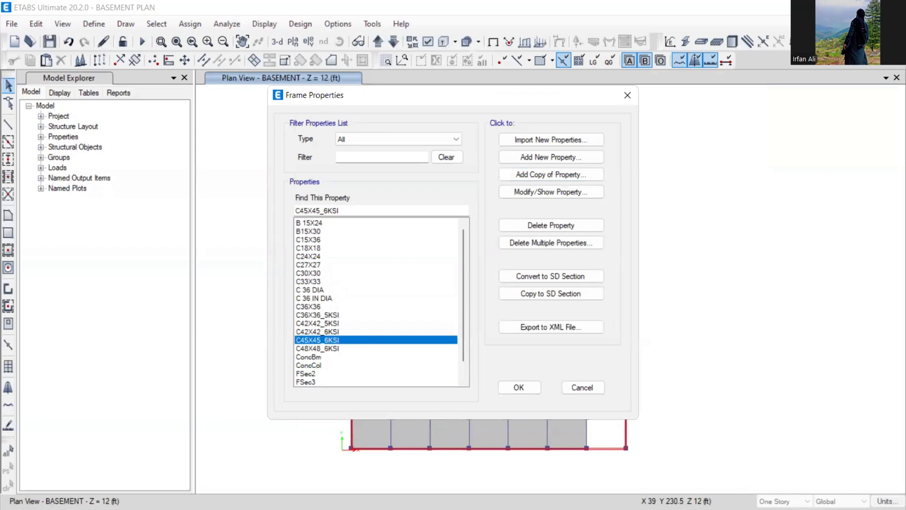
{"action": "left_click", "coordinate": [513, 391]}
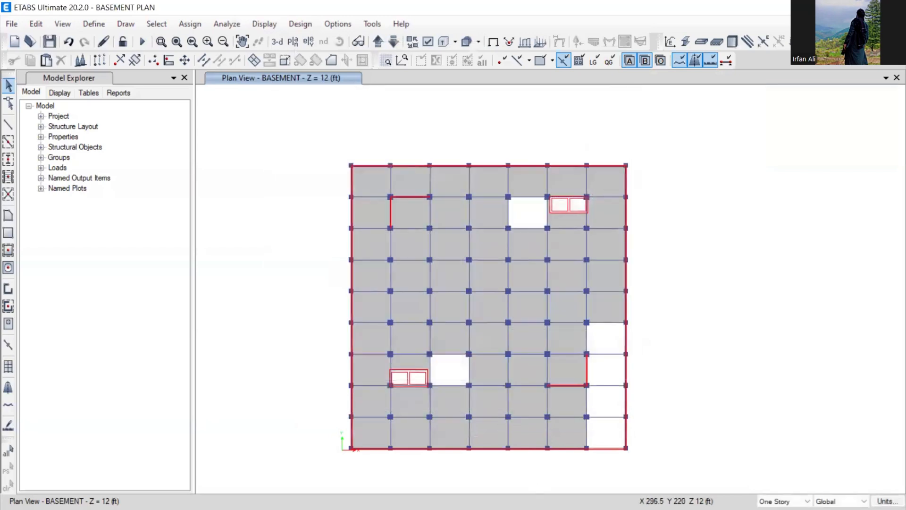
{"action": "mouse_move", "coordinate": [517, 12]}
{"action": "left_click", "coordinate": [840, 7]}
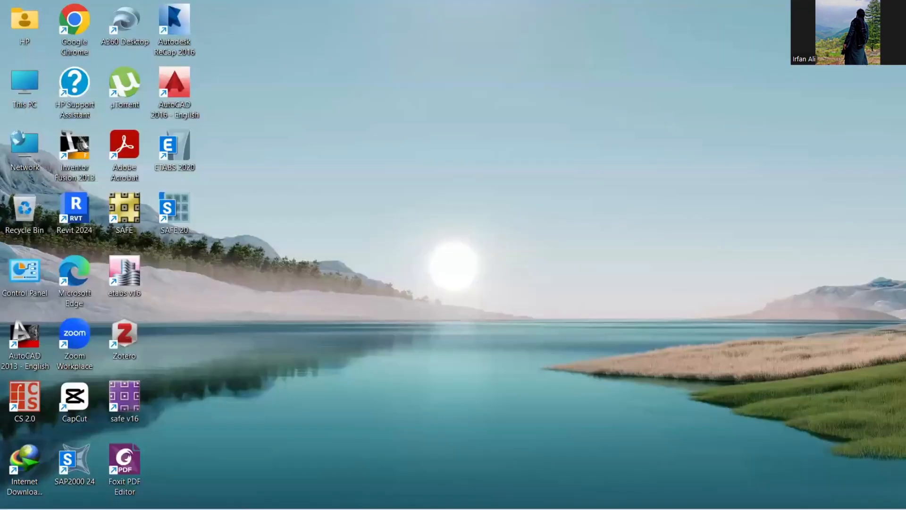
{"action": "left_click", "coordinate": [649, 493]}
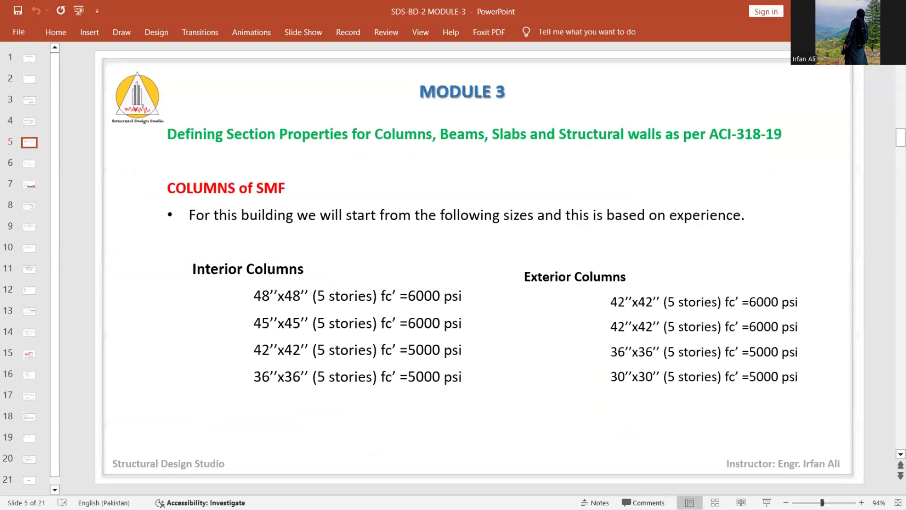
{"action": "left_click", "coordinate": [840, 7]}
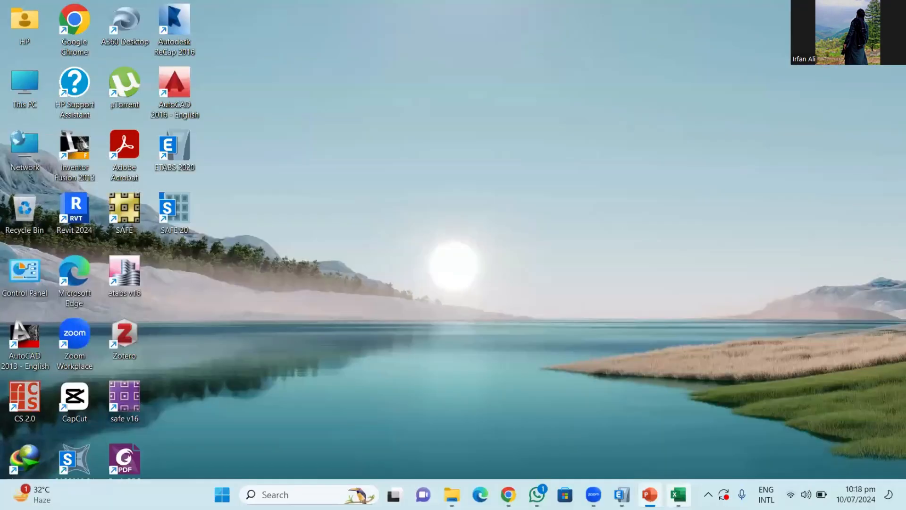
{"action": "left_click", "coordinate": [622, 494]}
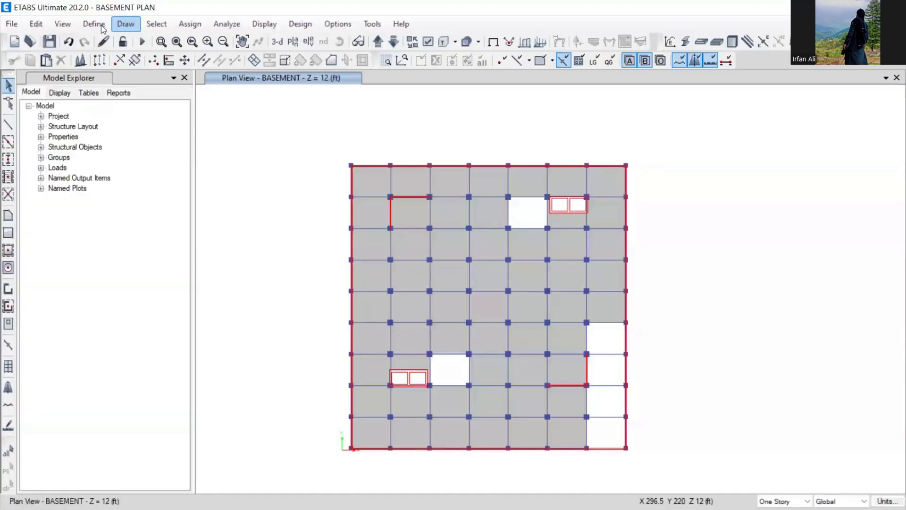
- Reopen the frame sections list and discard a misnamed 'C36X36_5KIS' copy
{"action": "left_click", "coordinate": [94, 24]}
{"action": "mouse_move", "coordinate": [142, 61]}
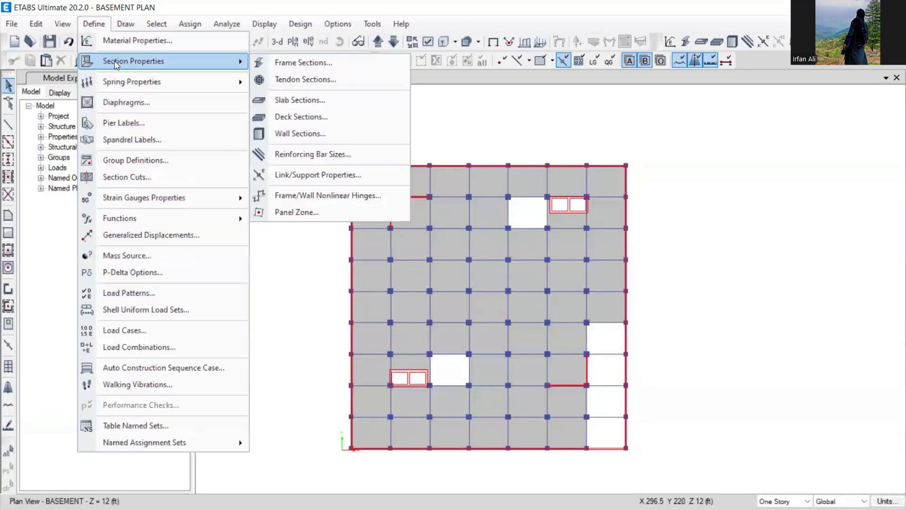
{"action": "left_click", "coordinate": [281, 69]}
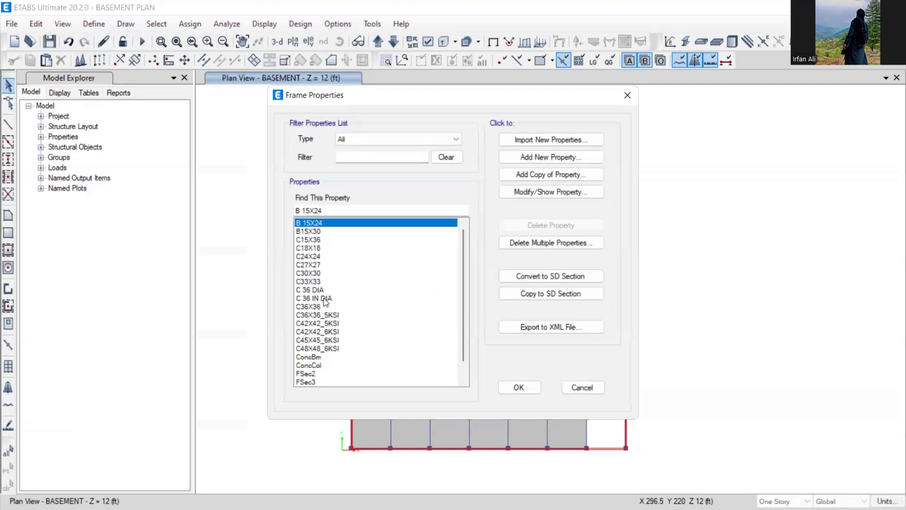
{"action": "left_click", "coordinate": [324, 324]}
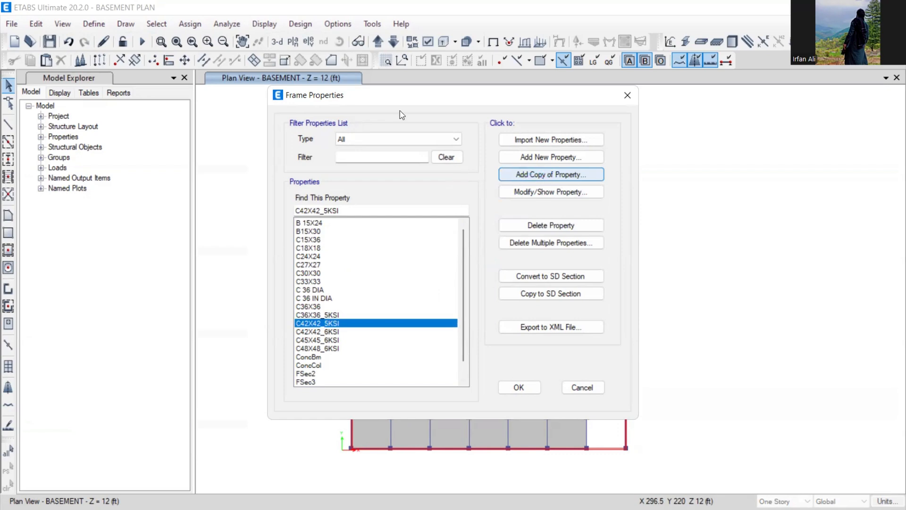
{"action": "type", "text": "C"}
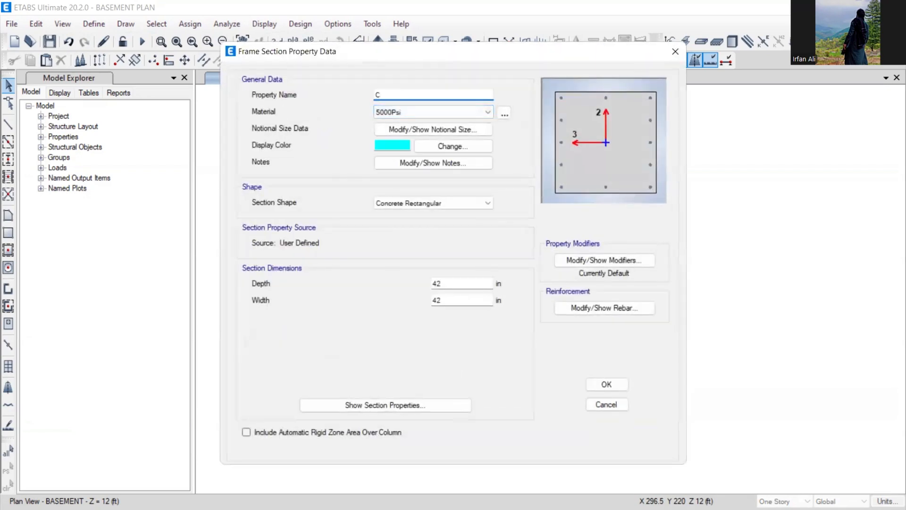
{"action": "type", "text": "36X36_5KIS"}
{"action": "left_click_drag", "start_coordinate": [394, 49], "coordinate": [547, 50]}
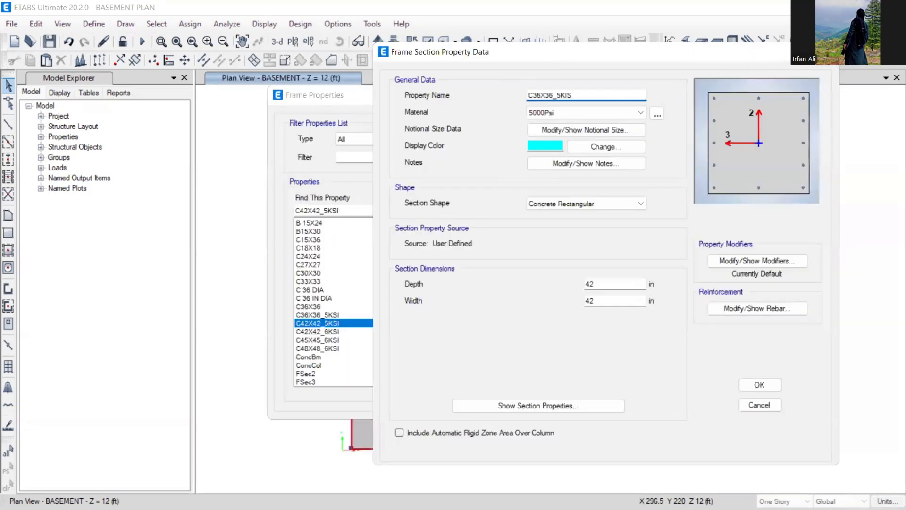
{"action": "left_click", "coordinate": [828, 52]}
- Copy C36X36_5KSI as C30X30_5KSI with 30 in depth and width, then close the list
{"action": "left_click", "coordinate": [331, 317]}
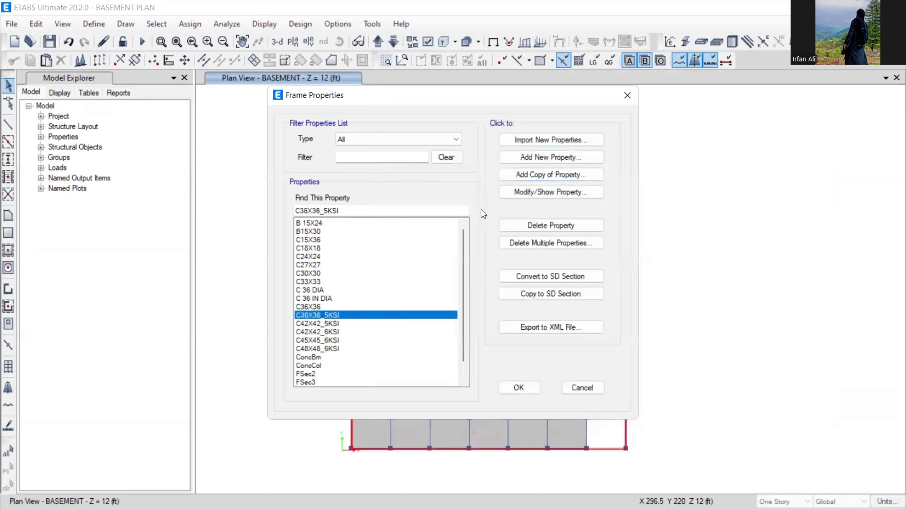
{"action": "left_click", "coordinate": [522, 177]}
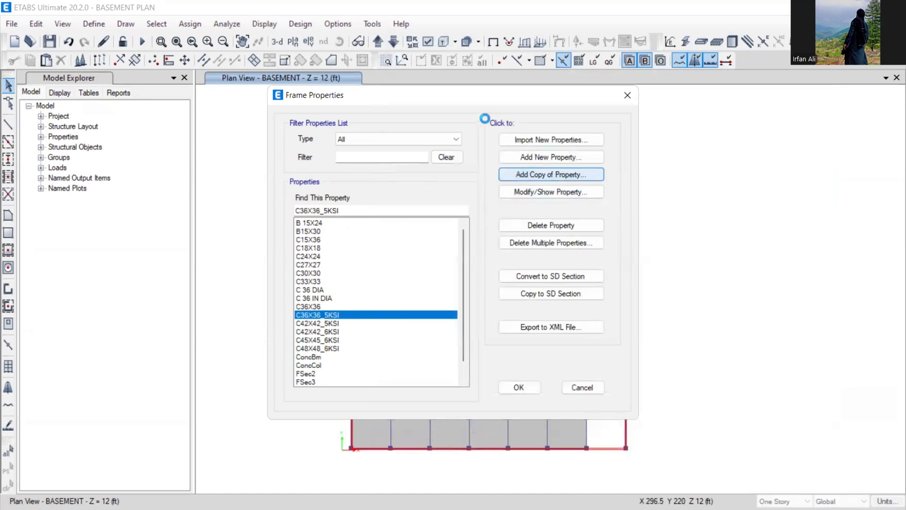
{"action": "type", "text": "X3"}
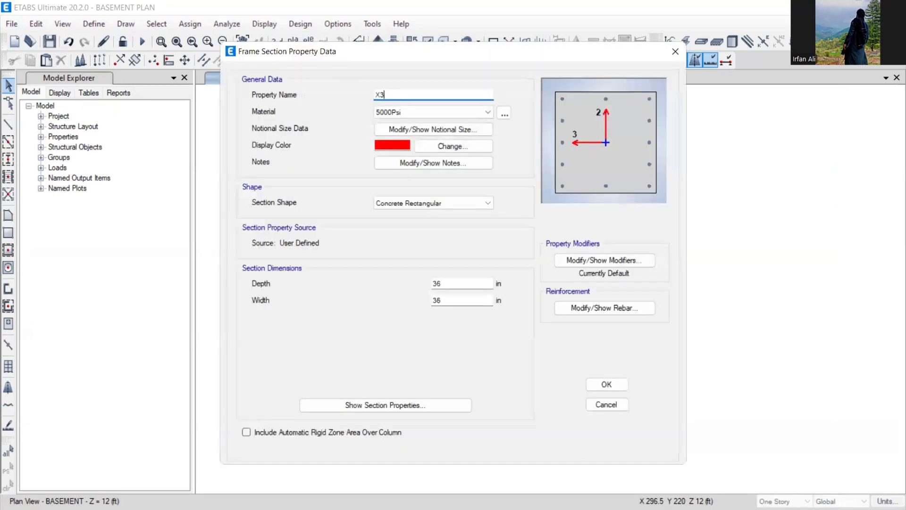
{"action": "type", "text": "0X3"}
{"action": "key", "text": "BackSpace"}
{"action": "key", "text": "BackSpace"}
{"action": "key", "text": "BackSpace"}
{"action": "key", "text": "BackSpace"}
{"action": "key", "text": "BackSpace"}
{"action": "type", "text": "C30X30_5KSI"}
{"action": "left_click_drag", "start_coordinate": [451, 284], "coordinate": [415, 308]}
{"action": "type", "text": "303"}
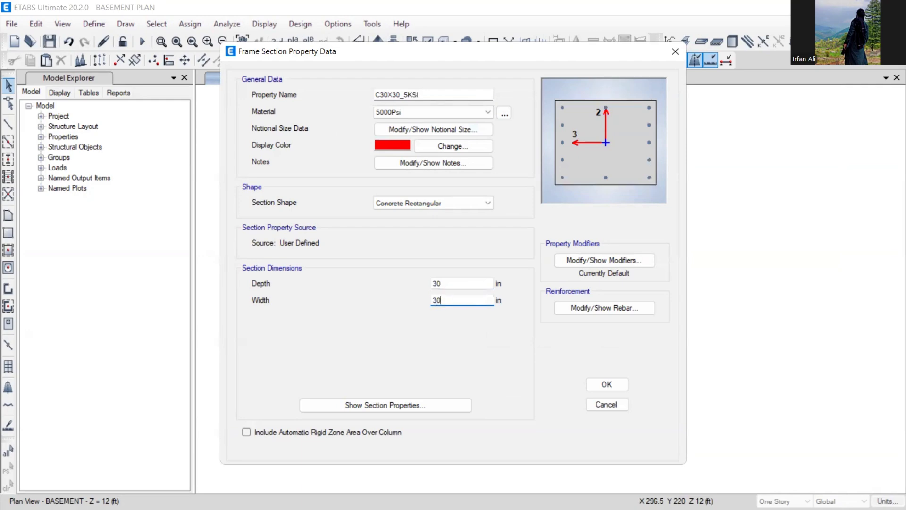
{"action": "left_click", "coordinate": [443, 284]}
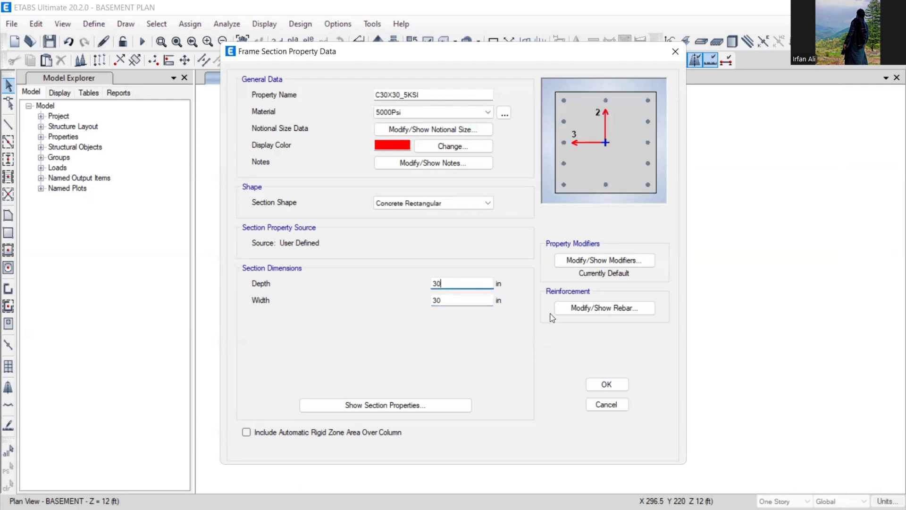
{"action": "left_click", "coordinate": [606, 384]}
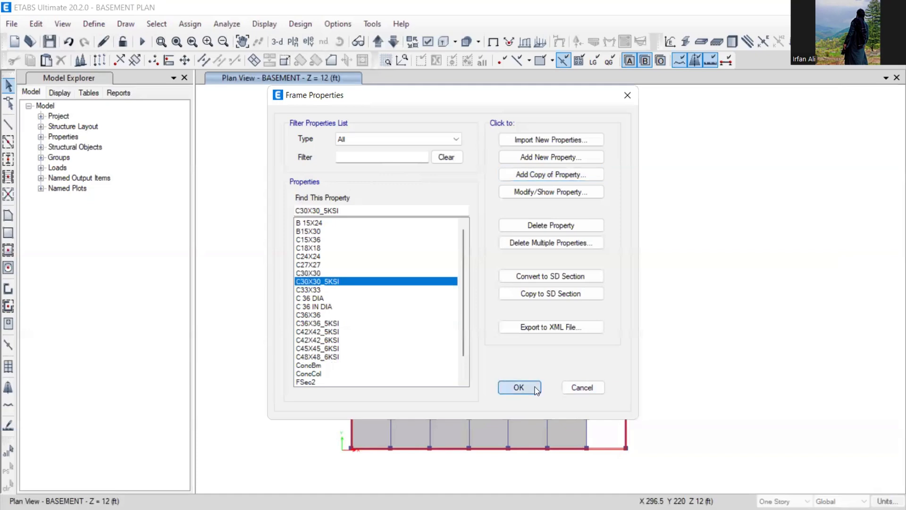
{"action": "left_click", "coordinate": [519, 386]}
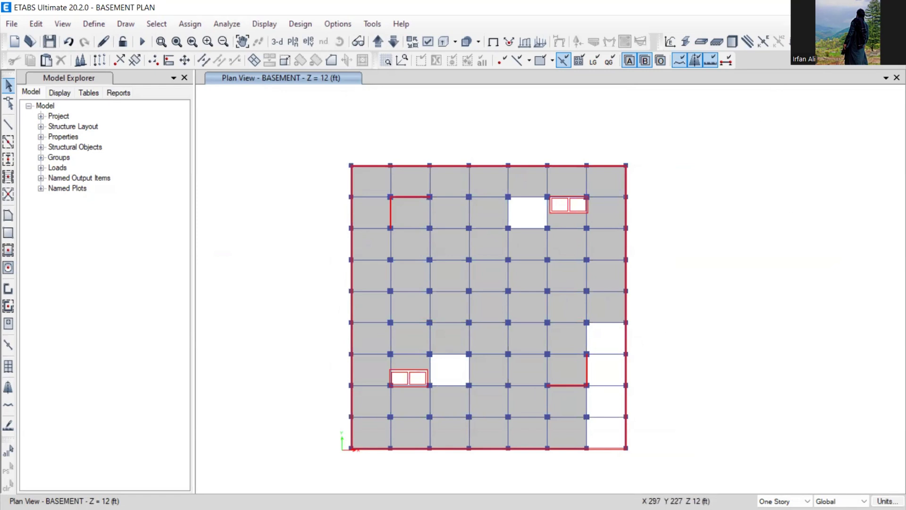
- Save the model and set plan edits to apply to All Stories
{"action": "left_click", "coordinate": [466, 308]}
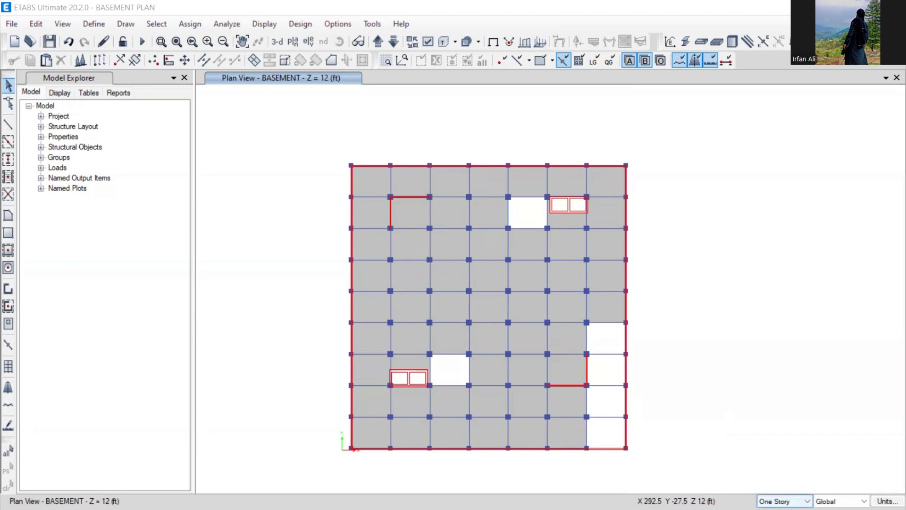
{"action": "left_click", "coordinate": [783, 500]}
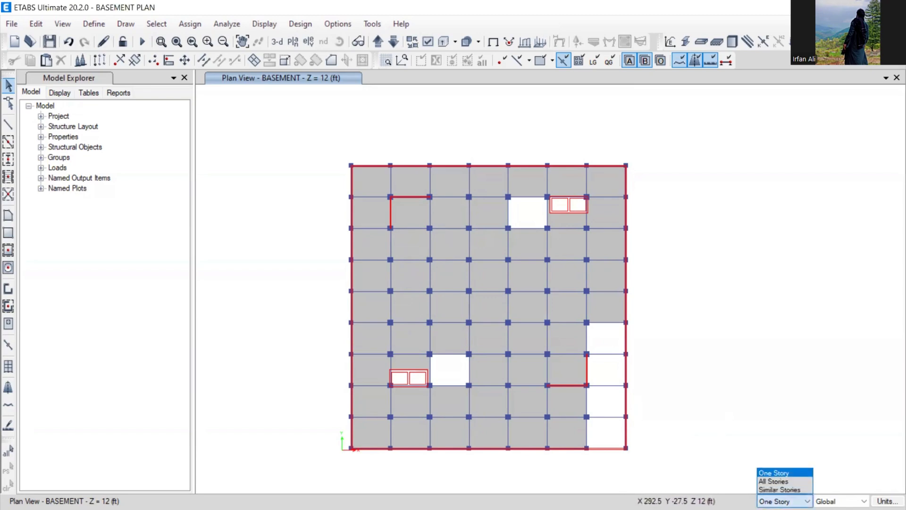
{"action": "left_click", "coordinate": [785, 481]}
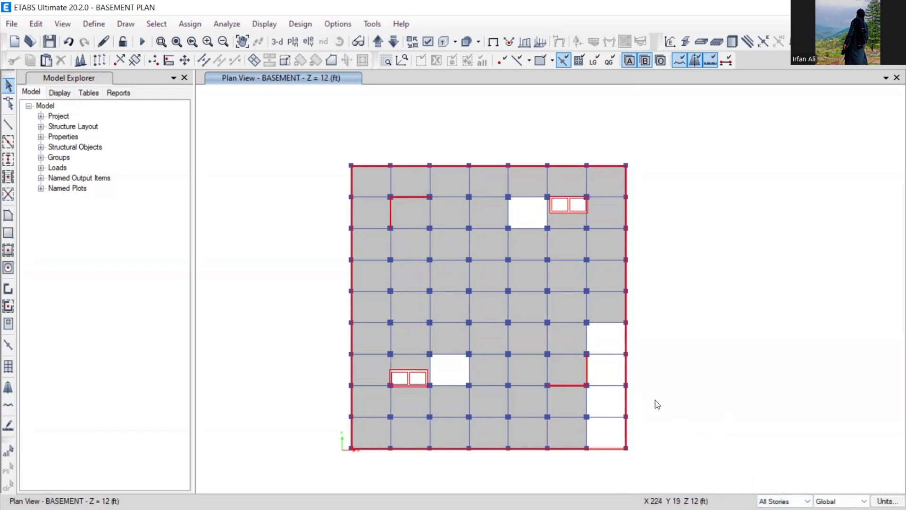
- Clear a trial wall selection and switch the story selector to Similar Stories
{"action": "left_click_drag", "start_coordinate": [617, 344], "coordinate": [642, 371]}
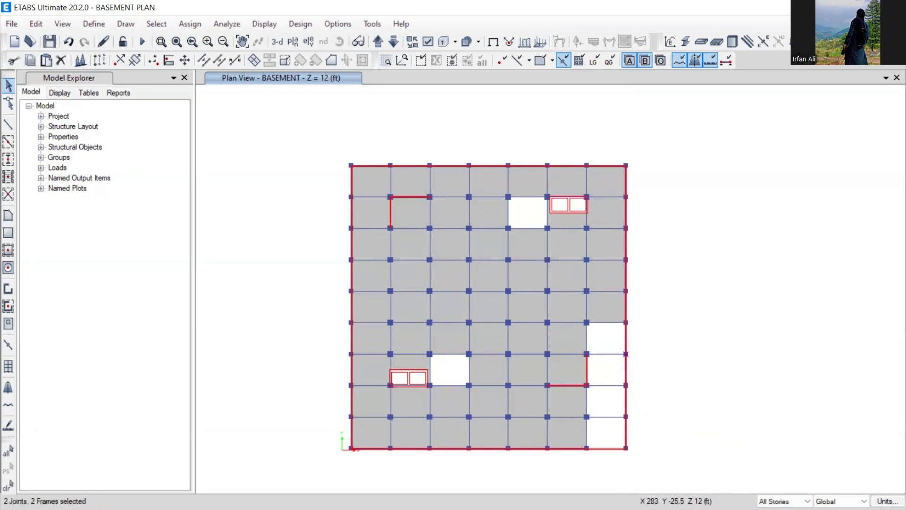
{"action": "key", "text": "Escape"}
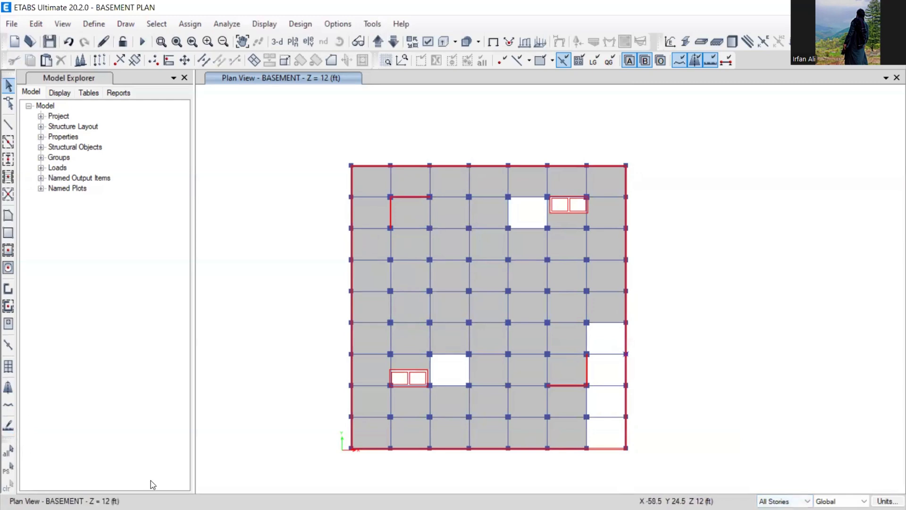
{"action": "left_click", "coordinate": [784, 501]}
{"action": "left_click", "coordinate": [781, 486]}
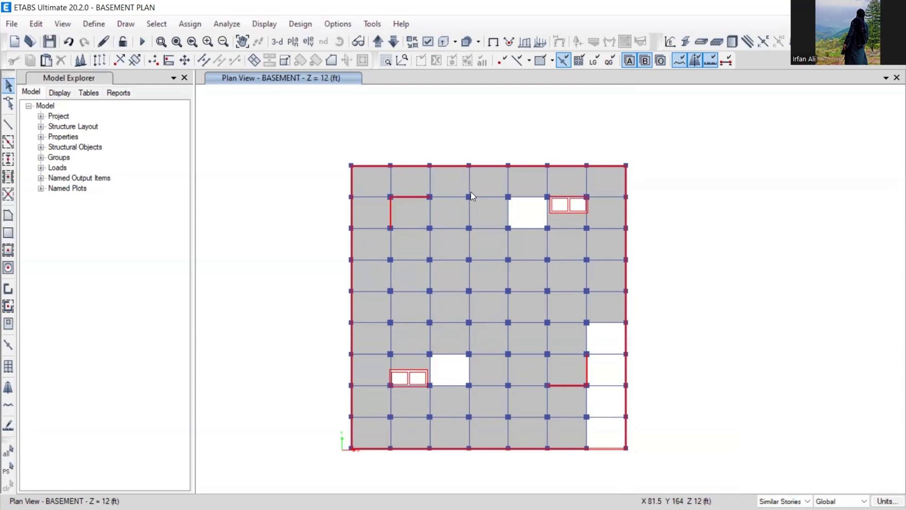
- Open the Story Data table from the plan's story and grid editing options
{"action": "right_click", "coordinate": [677, 142]}
{"action": "left_click", "coordinate": [688, 147]}
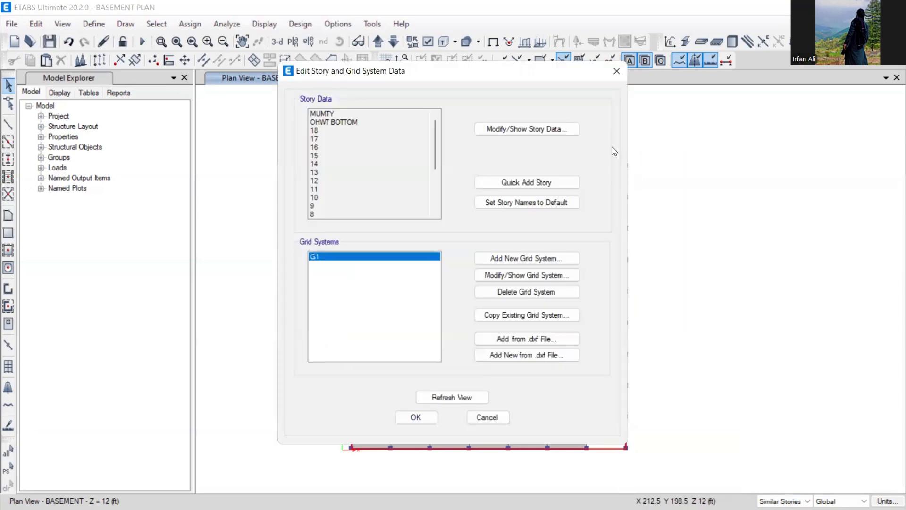
{"action": "left_click", "coordinate": [616, 71]}
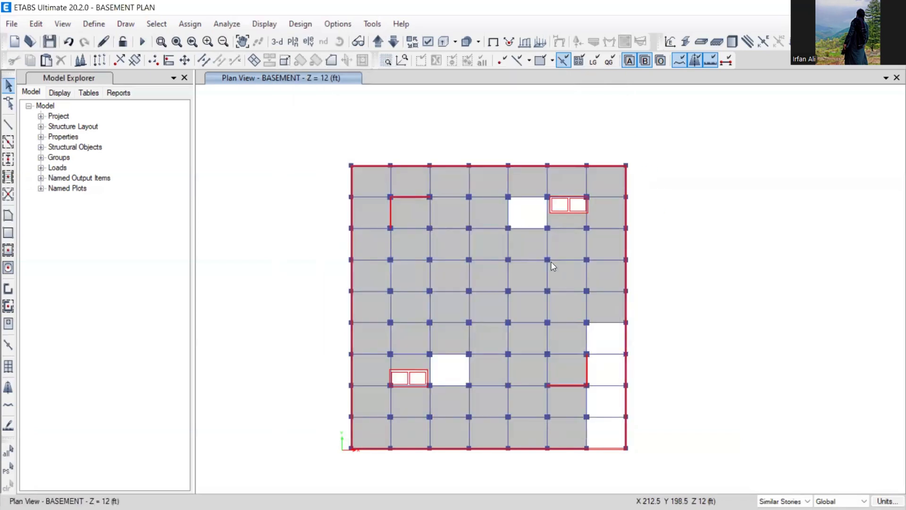
{"action": "right_click", "coordinate": [700, 150]}
{"action": "left_click", "coordinate": [712, 154]}
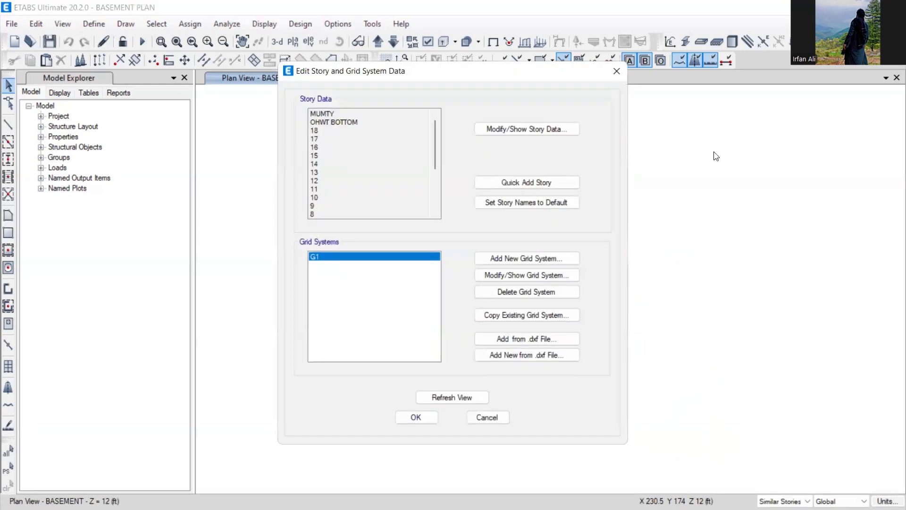
{"action": "left_click", "coordinate": [513, 130]}
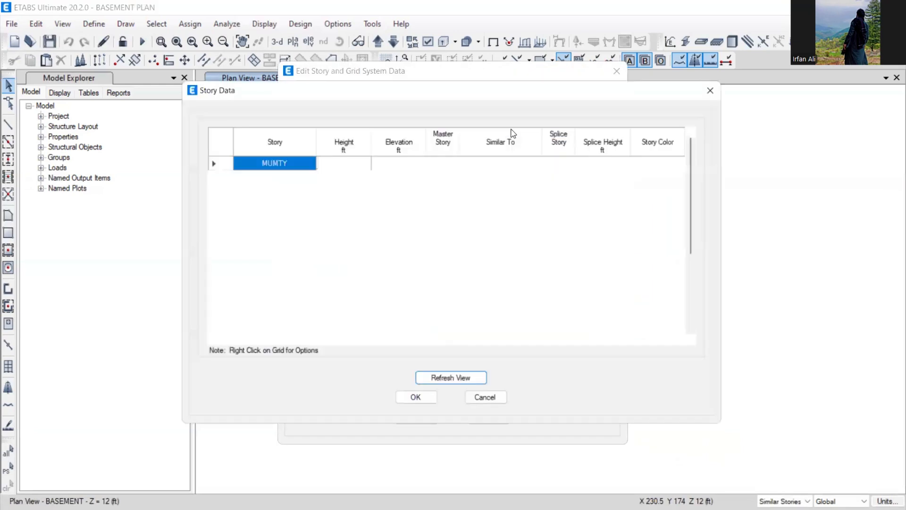
{"action": "scroll", "coordinate": [452, 288], "scroll_direction": "down", "scroll_amount": 4}
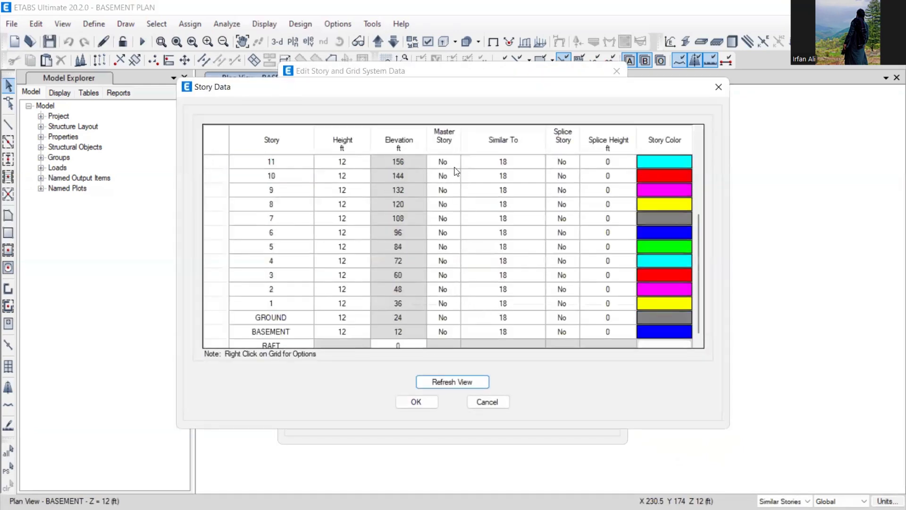
{"action": "scroll", "coordinate": [453, 158], "scroll_direction": "up", "scroll_amount": 2}
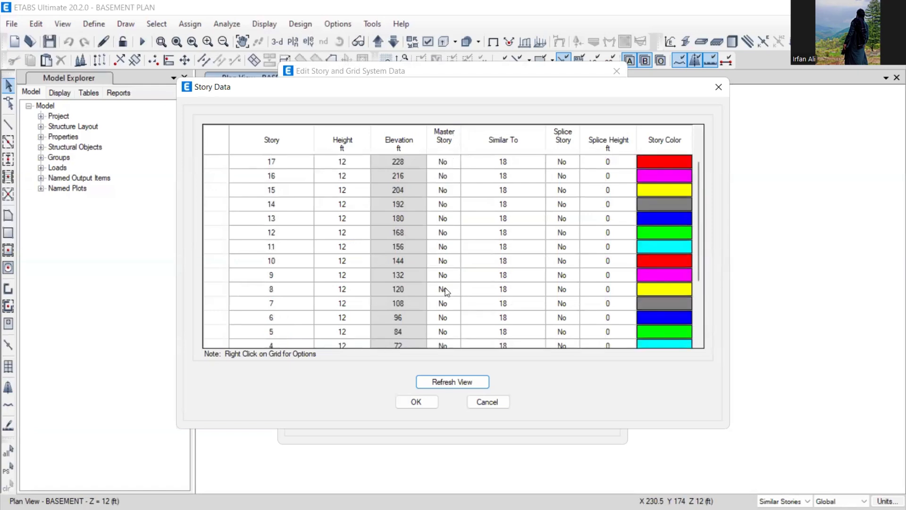
{"action": "scroll", "coordinate": [439, 290], "scroll_direction": "down", "scroll_amount": 3}
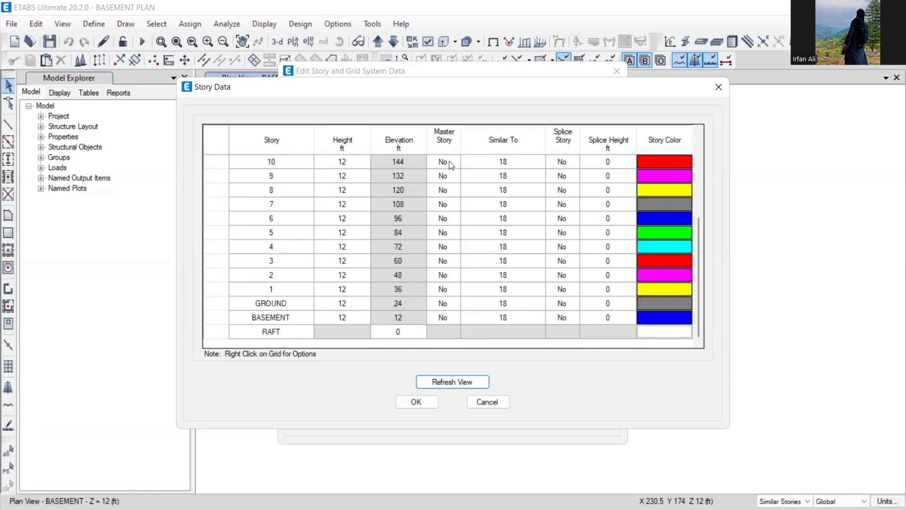
- Make BASEMENT a master story and set Master Story to No for 18, OHWT BOTTOM and MUMTY
{"action": "left_click", "coordinate": [449, 317]}
{"action": "left_click", "coordinate": [449, 317]}
{"action": "left_click", "coordinate": [448, 332]}
{"action": "scroll", "coordinate": [509, 282], "scroll_direction": "up", "scroll_amount": 4}
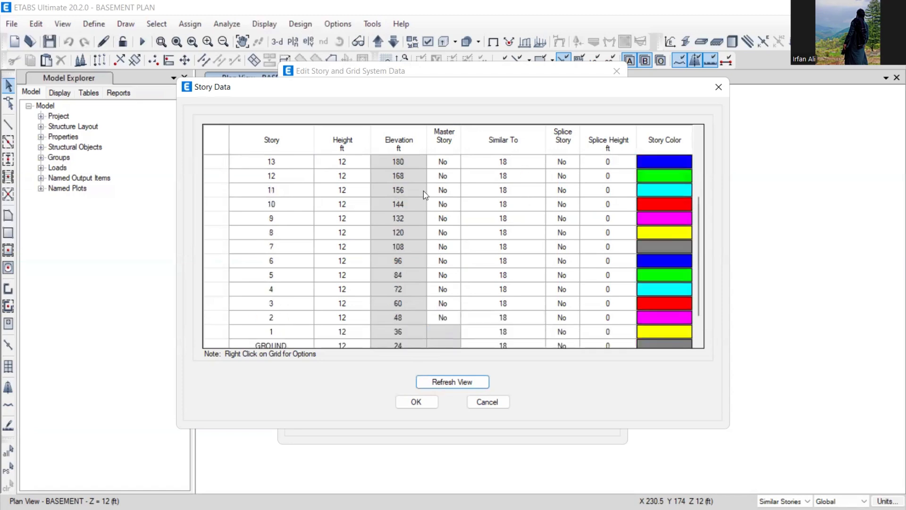
{"action": "left_click", "coordinate": [444, 190]}
{"action": "left_click", "coordinate": [455, 189]}
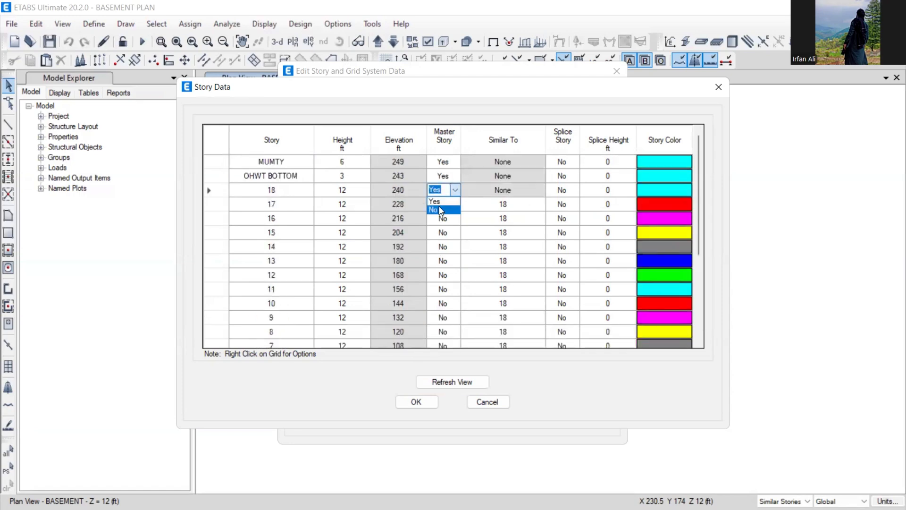
{"action": "left_click", "coordinate": [443, 209]}
{"action": "left_click", "coordinate": [450, 175]}
{"action": "left_click", "coordinate": [454, 176]}
{"action": "left_click", "coordinate": [446, 195]}
{"action": "left_click", "coordinate": [455, 163]}
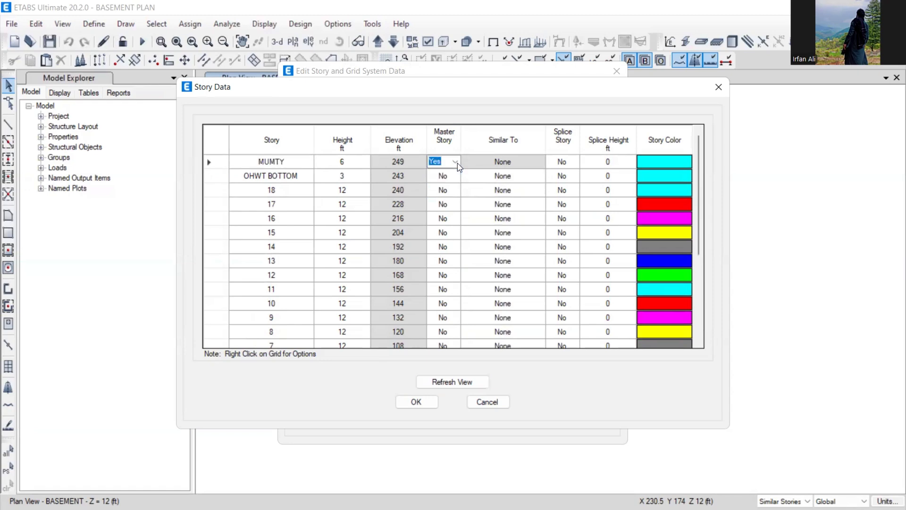
{"action": "left_click", "coordinate": [455, 162]}
{"action": "left_click", "coordinate": [449, 182]}
- Set GROUND and stories 1, 2 and 3 Similar To BASEMENT
{"action": "scroll", "coordinate": [448, 227], "scroll_direction": "down", "scroll_amount": 4}
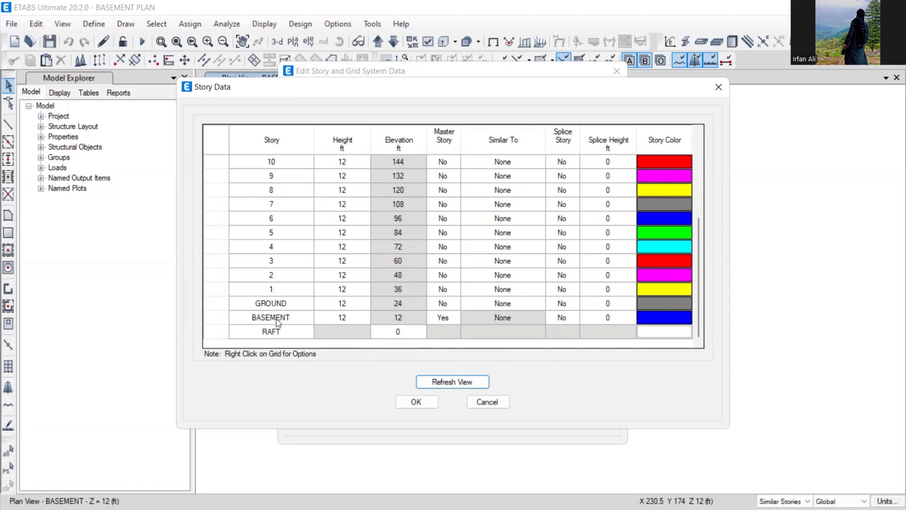
{"action": "left_click", "coordinate": [519, 303]}
{"action": "left_click", "coordinate": [540, 303]}
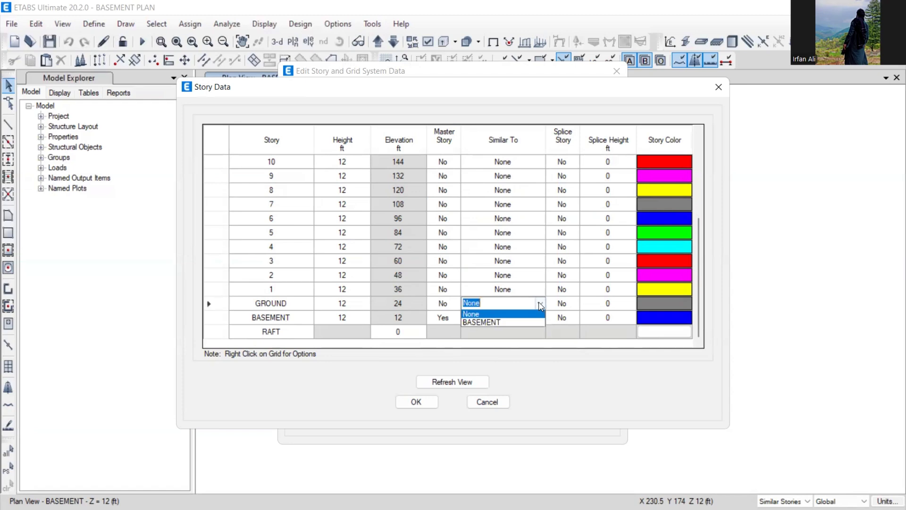
{"action": "left_click", "coordinate": [489, 324]}
{"action": "left_click", "coordinate": [482, 318]}
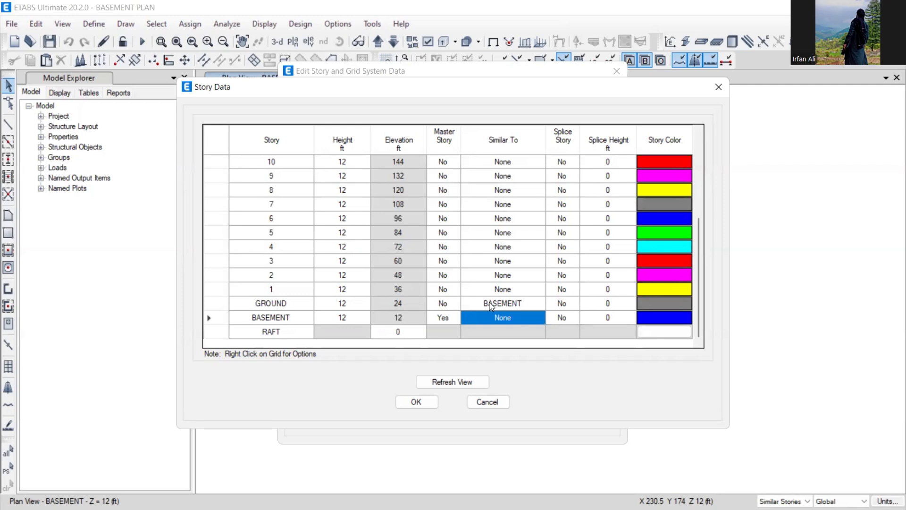
{"action": "left_click", "coordinate": [514, 291]}
{"action": "left_click", "coordinate": [533, 293]}
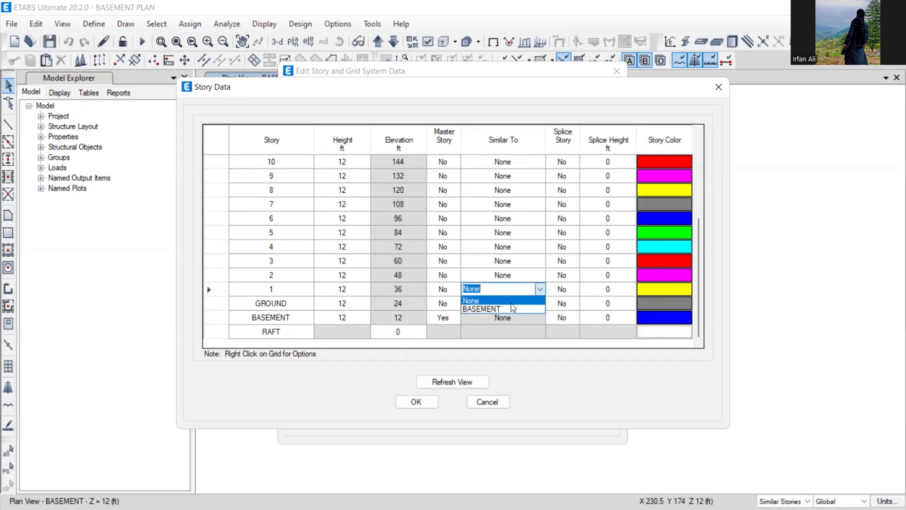
{"action": "left_click", "coordinate": [508, 308]}
{"action": "left_click", "coordinate": [515, 275]}
{"action": "left_click", "coordinate": [538, 275]}
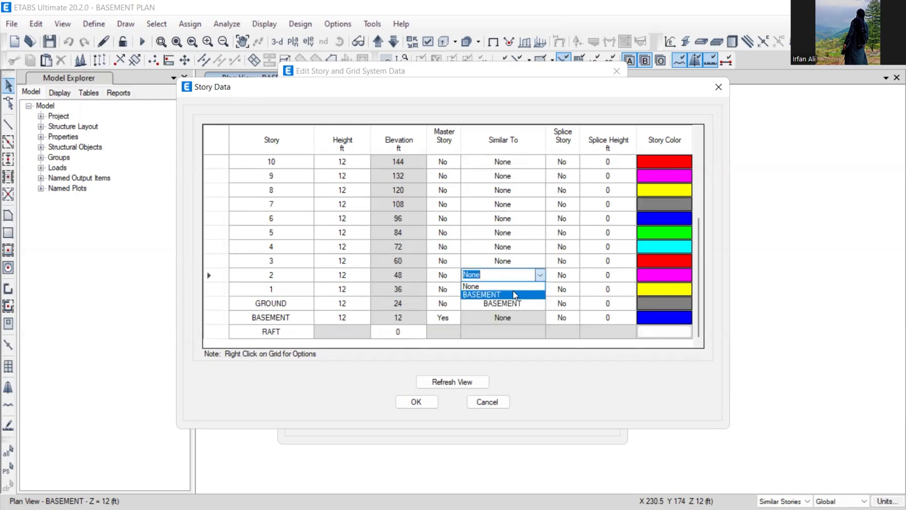
{"action": "left_click", "coordinate": [515, 295]}
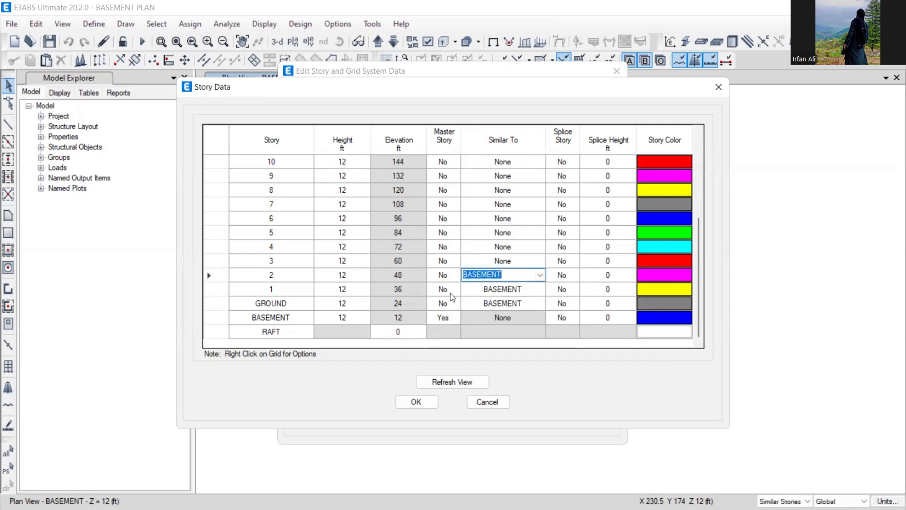
{"action": "left_click", "coordinate": [509, 262]}
{"action": "left_click", "coordinate": [537, 262]}
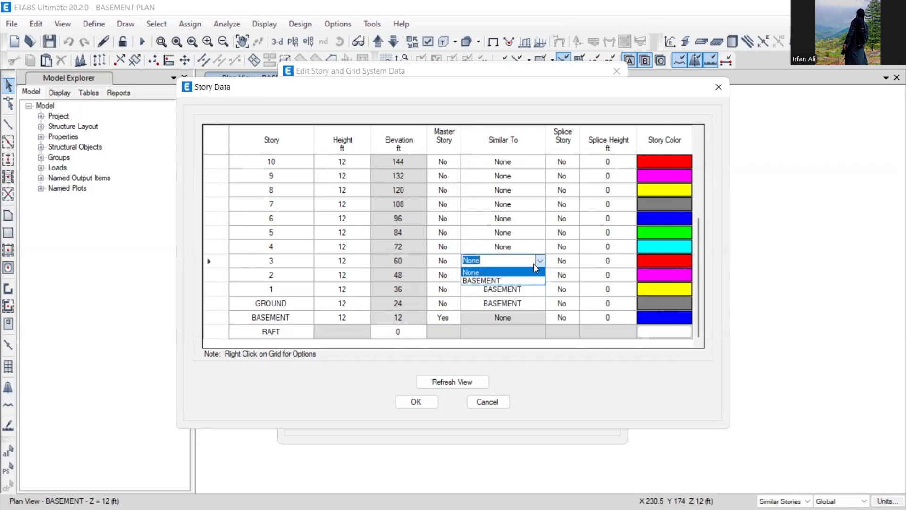
{"action": "left_click", "coordinate": [511, 280]}
- Set Master Story to Yes for story 4
{"action": "left_click", "coordinate": [491, 248]}
{"action": "left_click", "coordinate": [452, 247]}
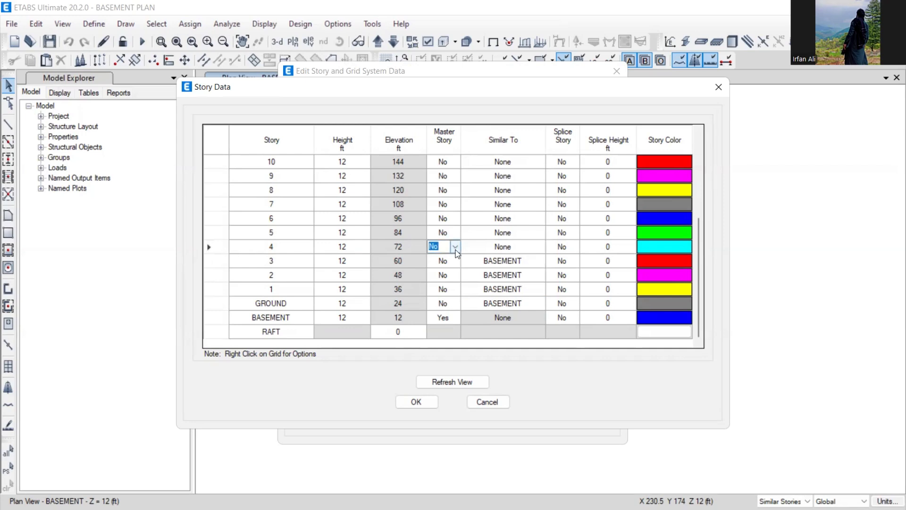
{"action": "left_click", "coordinate": [456, 246]}
{"action": "left_click", "coordinate": [448, 258]}
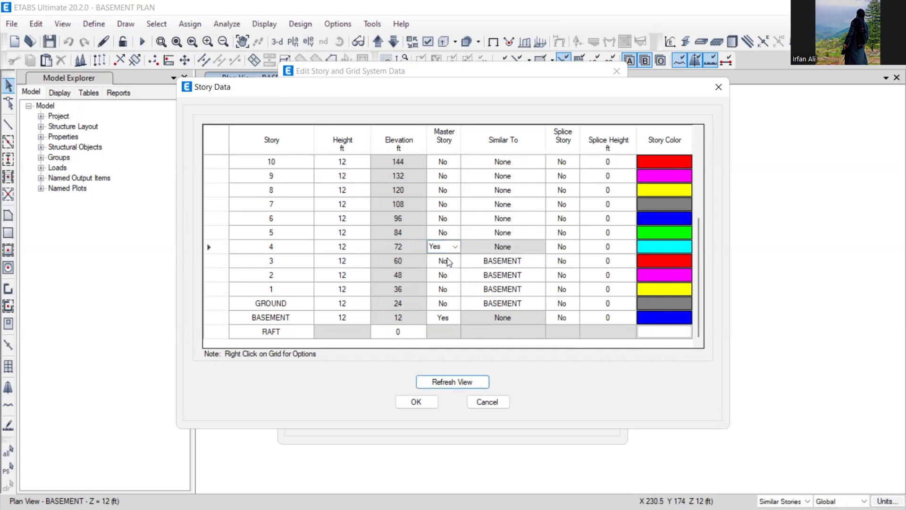
- Set stories 5, 6, 7 and 8 Similar To story 4
{"action": "left_click", "coordinate": [502, 232]}
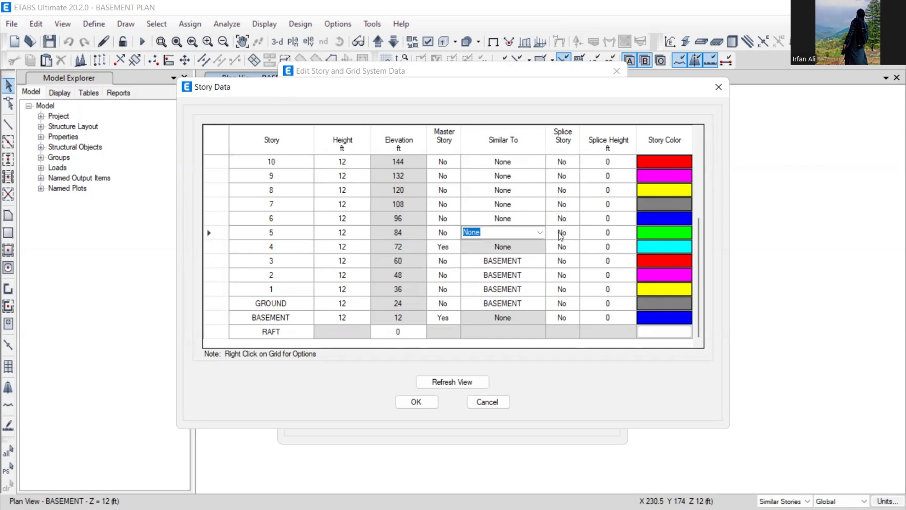
{"action": "left_click", "coordinate": [541, 232]}
{"action": "left_click", "coordinate": [507, 254]}
{"action": "left_click", "coordinate": [519, 218]}
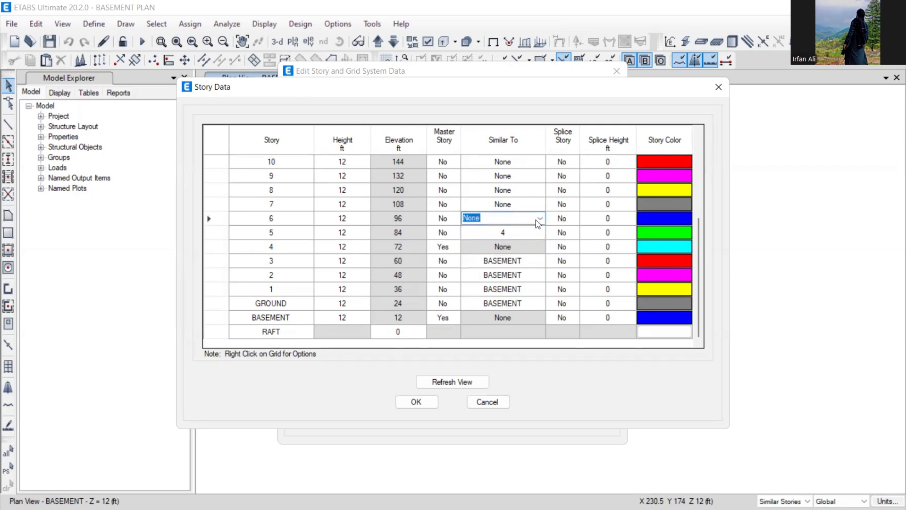
{"action": "left_click", "coordinate": [540, 218]}
{"action": "left_click", "coordinate": [502, 237]}
{"action": "left_click", "coordinate": [519, 203]}
{"action": "left_click", "coordinate": [541, 205]}
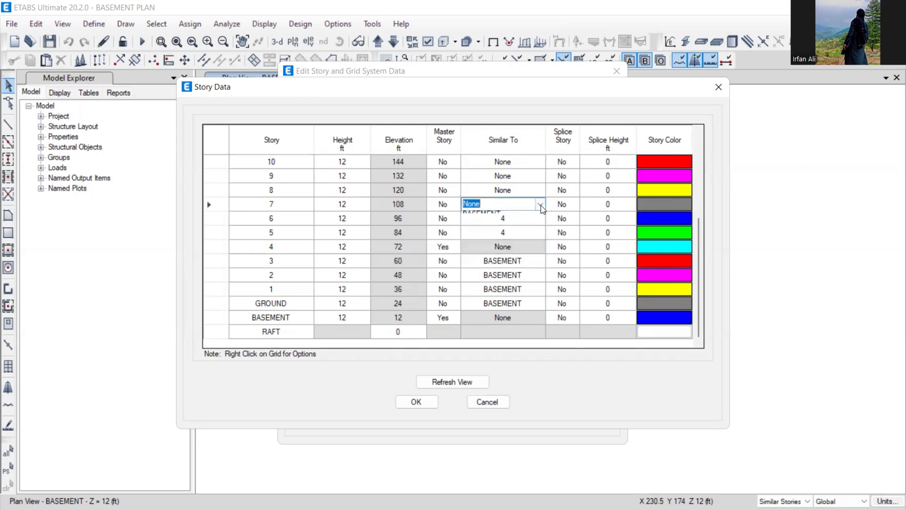
{"action": "left_click", "coordinate": [502, 223]}
{"action": "left_click", "coordinate": [534, 190]}
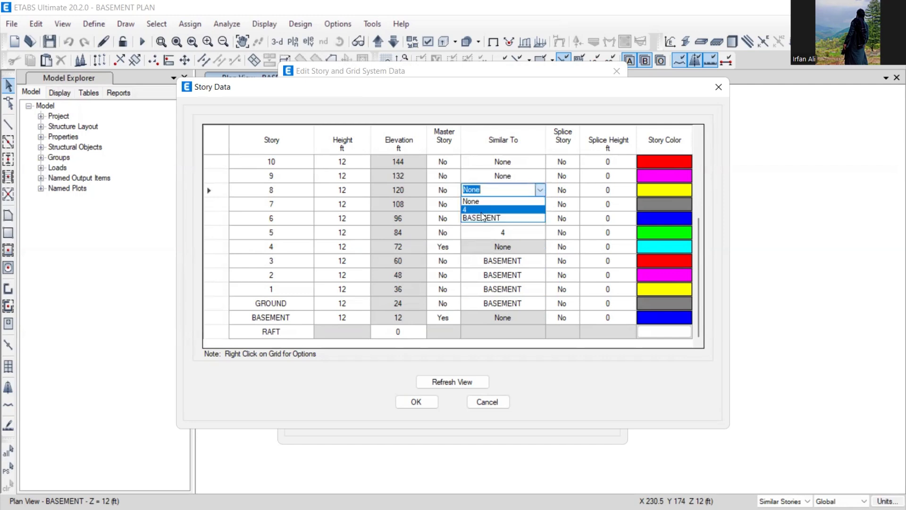
{"action": "left_click", "coordinate": [483, 209]}
{"action": "left_click", "coordinate": [455, 176]}
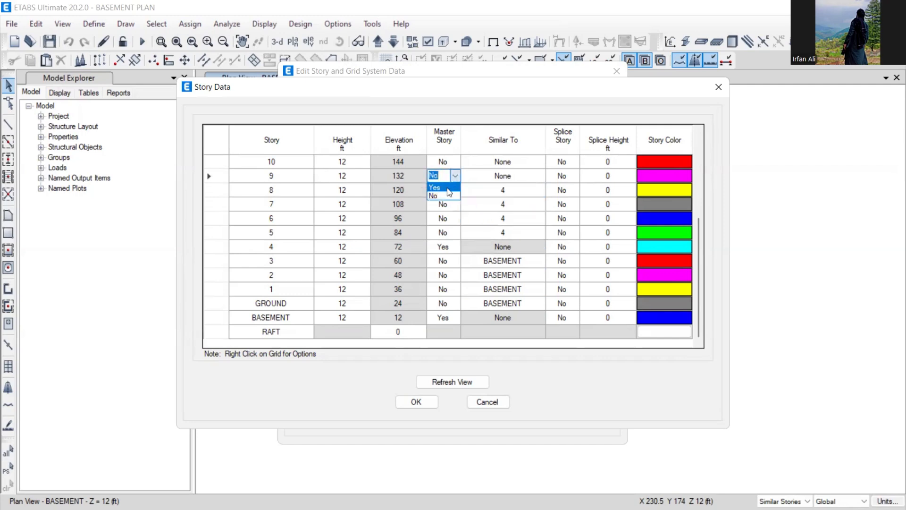
- Set Master Story to Yes for story 9
{"action": "left_click", "coordinate": [441, 181]}
{"action": "left_click", "coordinate": [479, 220]}
{"action": "scroll", "coordinate": [489, 234], "scroll_direction": "up", "scroll_amount": 1}
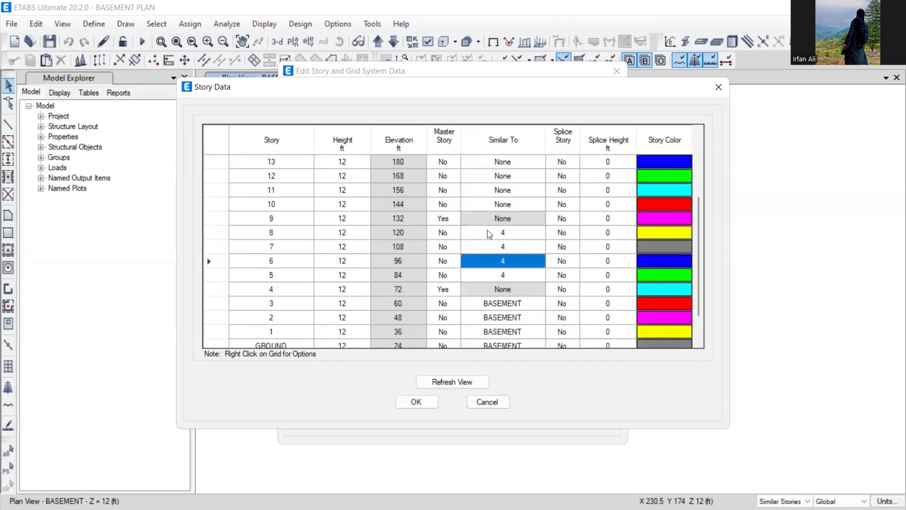
{"action": "scroll", "coordinate": [490, 234], "scroll_direction": "up", "scroll_amount": 1}
- Set stories 10, 11, 12 and 13 Similar To story 9
{"action": "left_click", "coordinate": [512, 247]}
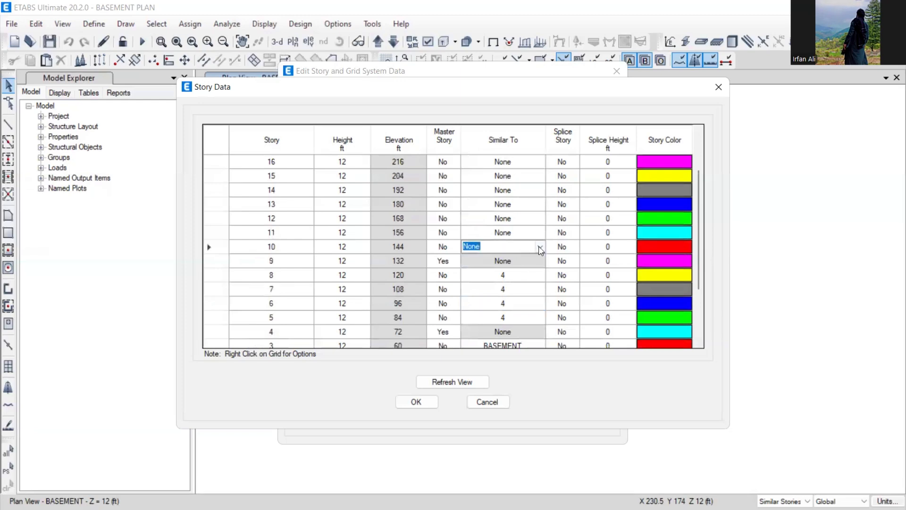
{"action": "left_click", "coordinate": [540, 246]}
{"action": "left_click", "coordinate": [500, 268]}
{"action": "left_click", "coordinate": [541, 233]}
{"action": "left_click", "coordinate": [541, 233]}
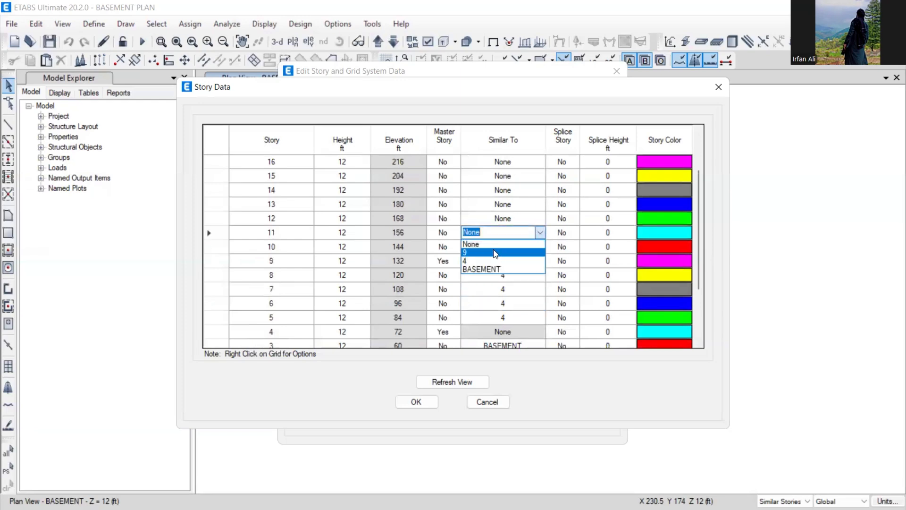
{"action": "left_click", "coordinate": [495, 252]}
{"action": "left_click", "coordinate": [526, 218]}
{"action": "left_click", "coordinate": [540, 218]}
{"action": "left_click", "coordinate": [503, 238]}
{"action": "left_click", "coordinate": [524, 204]}
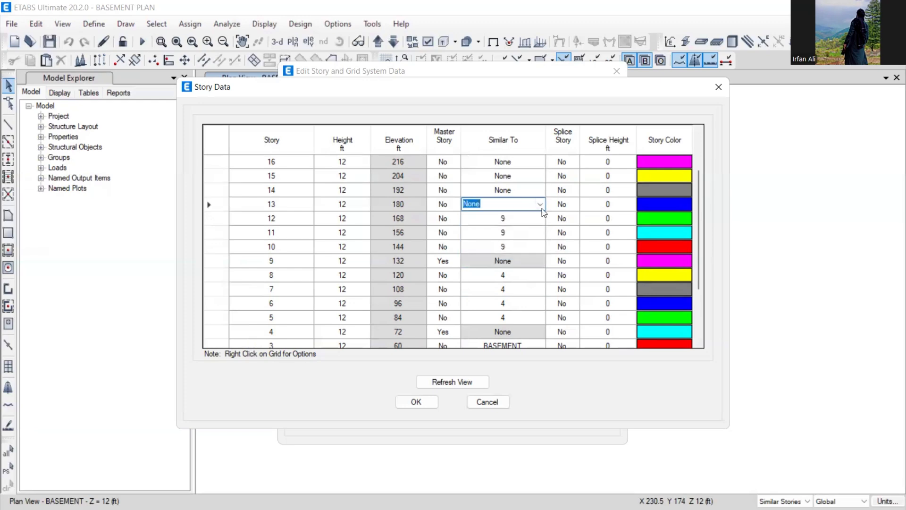
{"action": "left_click", "coordinate": [540, 203]}
{"action": "left_click", "coordinate": [515, 225]}
- Set Master Story to Yes for story 14
{"action": "left_click", "coordinate": [509, 191]}
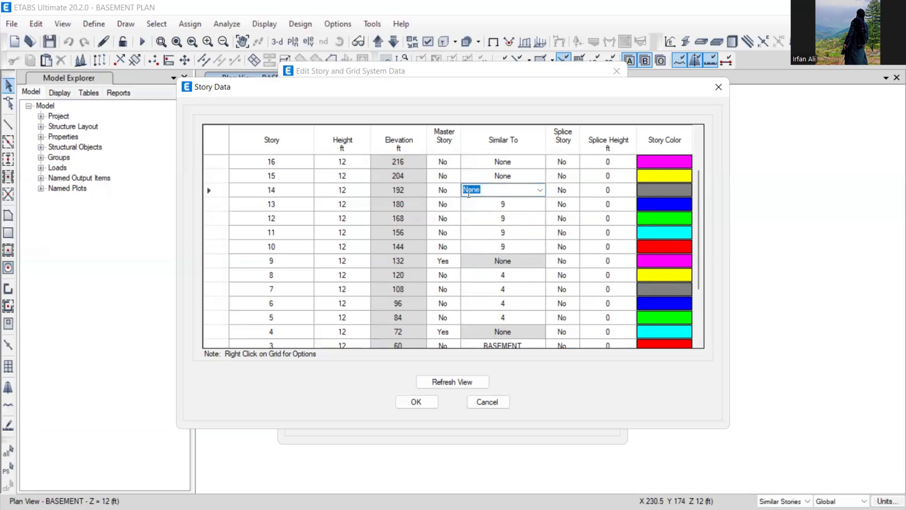
{"action": "left_click", "coordinate": [443, 190]}
{"action": "left_click", "coordinate": [455, 190]}
{"action": "left_click", "coordinate": [441, 201]}
- Set stories 15, 16, 17 and 18 Similar To story 14
{"action": "left_click", "coordinate": [519, 177]}
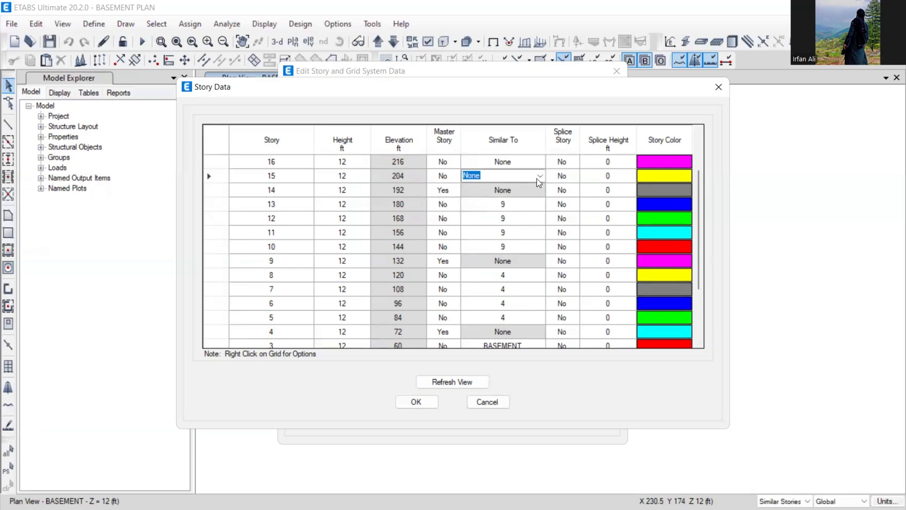
{"action": "left_click", "coordinate": [539, 175]}
{"action": "left_click", "coordinate": [519, 193]}
{"action": "scroll", "coordinate": [518, 229], "scroll_direction": "up", "scroll_amount": 2}
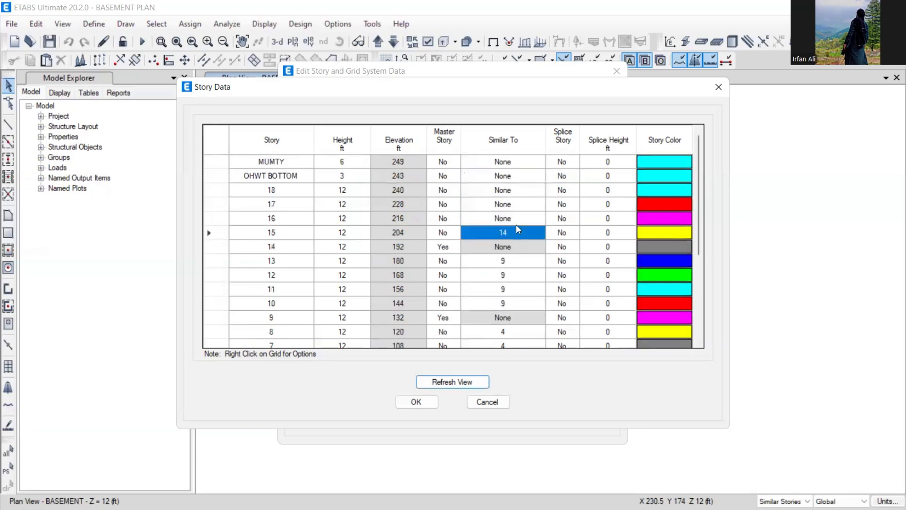
{"action": "left_click", "coordinate": [532, 222]}
{"action": "left_click", "coordinate": [534, 222]}
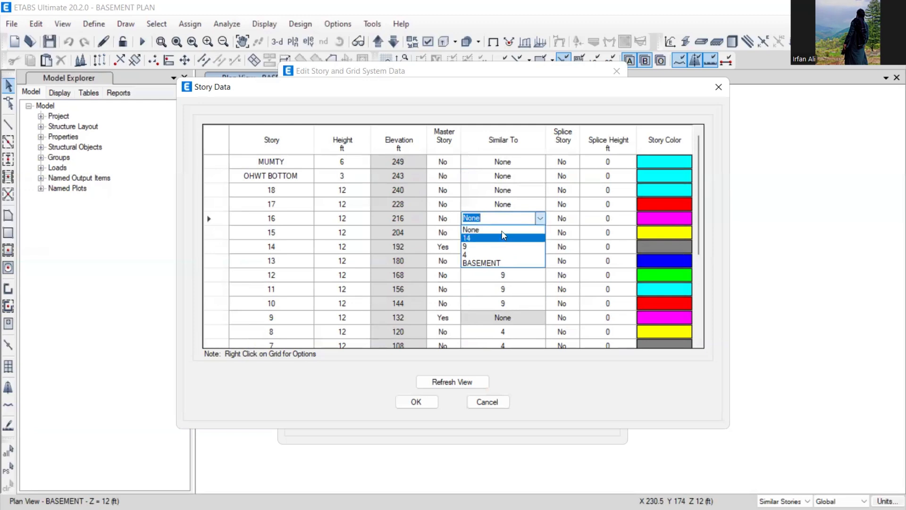
{"action": "left_click", "coordinate": [509, 237]}
{"action": "left_click", "coordinate": [535, 204]}
{"action": "left_click", "coordinate": [539, 204]}
{"action": "left_click", "coordinate": [519, 218]}
{"action": "left_click", "coordinate": [533, 190]}
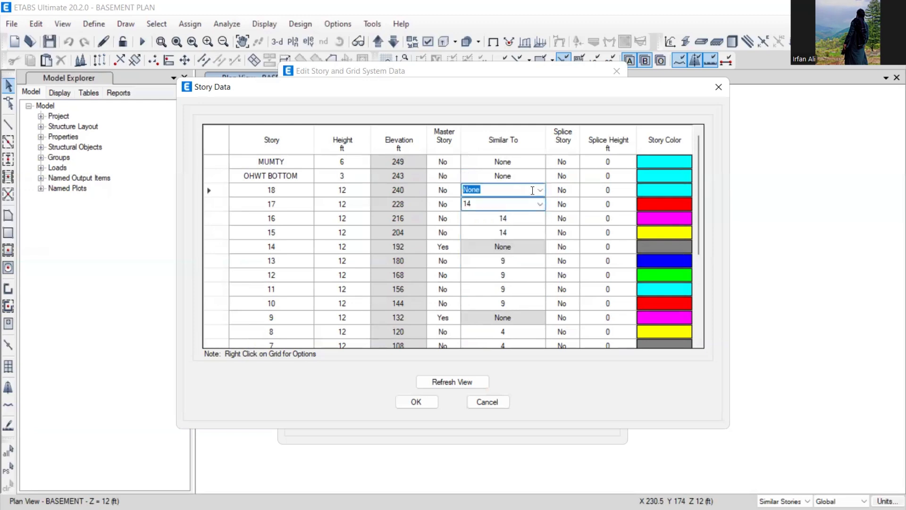
{"action": "left_click", "coordinate": [540, 190]}
{"action": "left_click", "coordinate": [501, 209]}
- Set OHWT BOTTOM and MUMTY Similar To story 14 and apply the story data
{"action": "scroll", "coordinate": [502, 316], "scroll_direction": "down", "scroll_amount": 4}
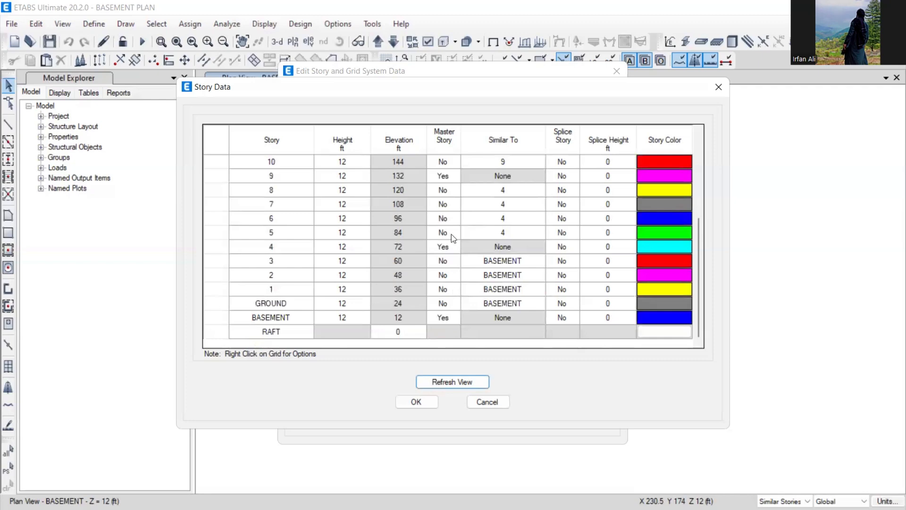
{"action": "scroll", "coordinate": [462, 217], "scroll_direction": "up", "scroll_amount": 2}
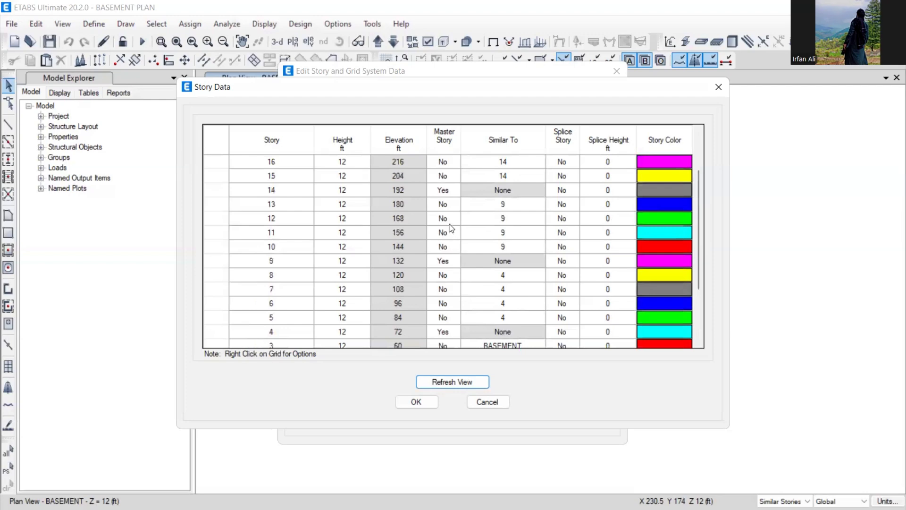
{"action": "scroll", "coordinate": [453, 205], "scroll_direction": "up", "scroll_amount": 2}
{"action": "left_click", "coordinate": [491, 191]}
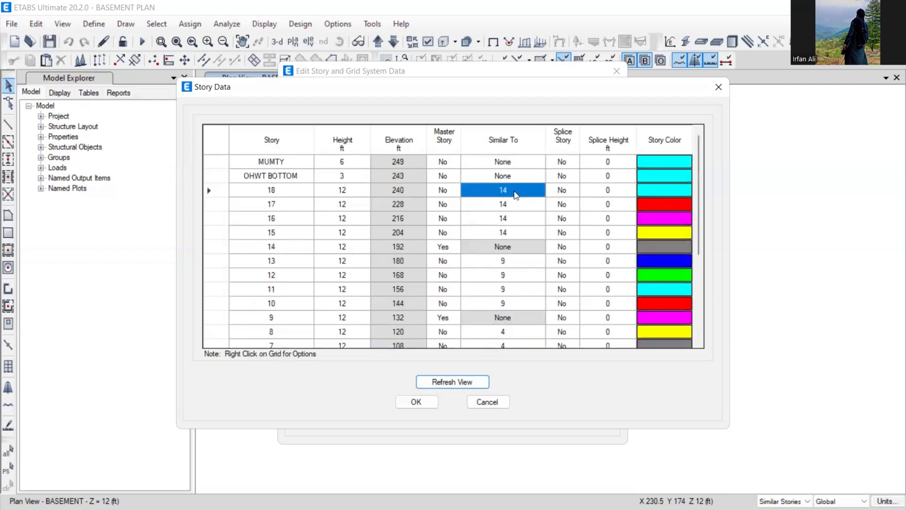
{"action": "left_click", "coordinate": [535, 179]}
{"action": "left_click", "coordinate": [538, 178]}
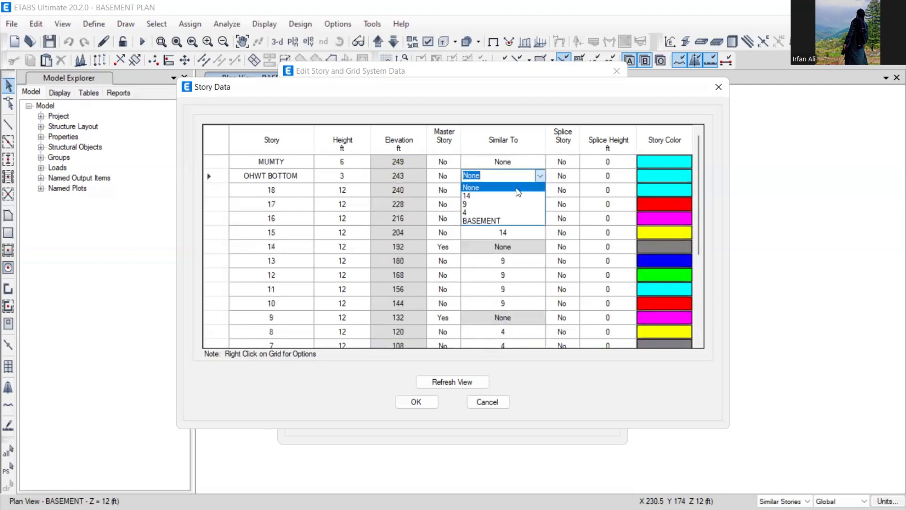
{"action": "left_click", "coordinate": [509, 194]}
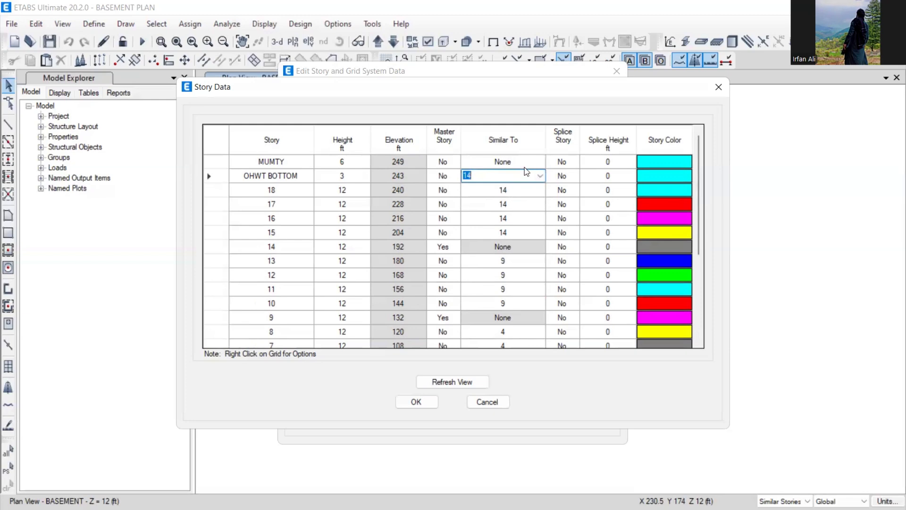
{"action": "left_click", "coordinate": [535, 161]}
{"action": "left_click", "coordinate": [540, 162]}
{"action": "left_click", "coordinate": [508, 181]}
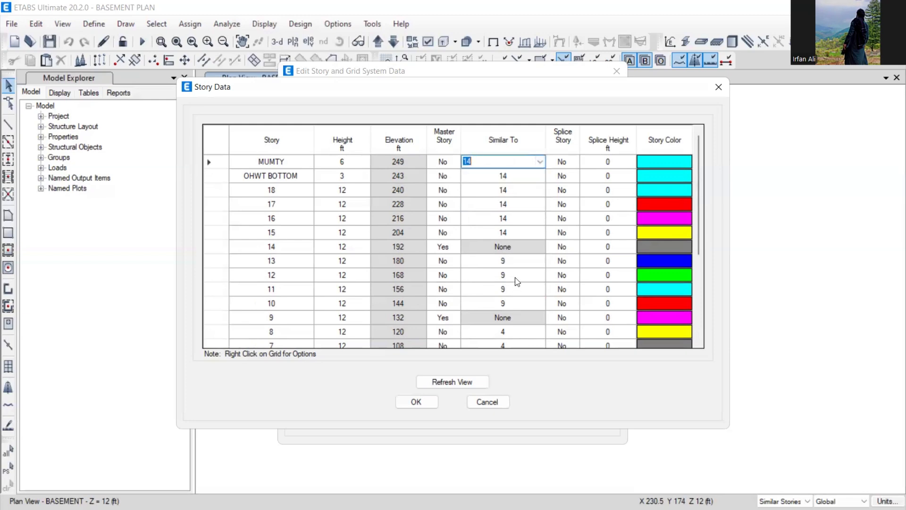
{"action": "left_click", "coordinate": [423, 407]}
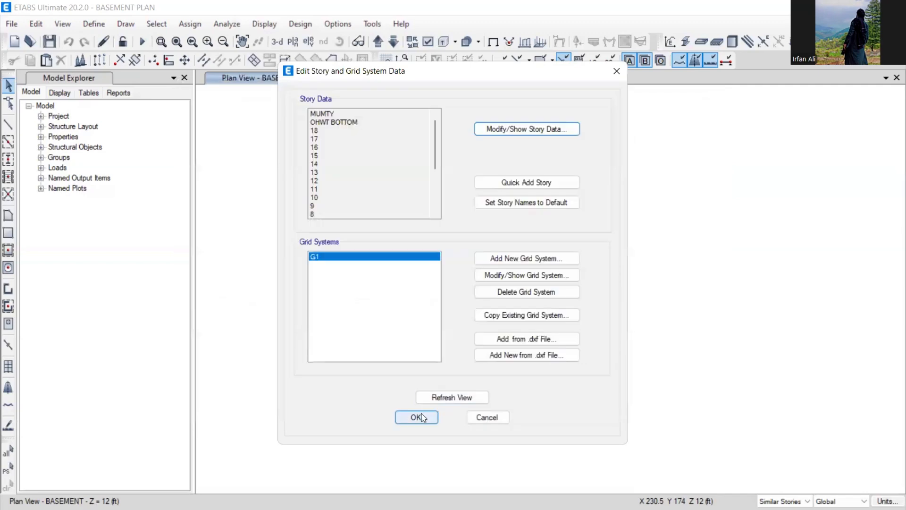
- Confirm story settings, apply edits to Similar Stories, select basement objects, and show the 3D view
{"action": "left_click", "coordinate": [415, 416]}
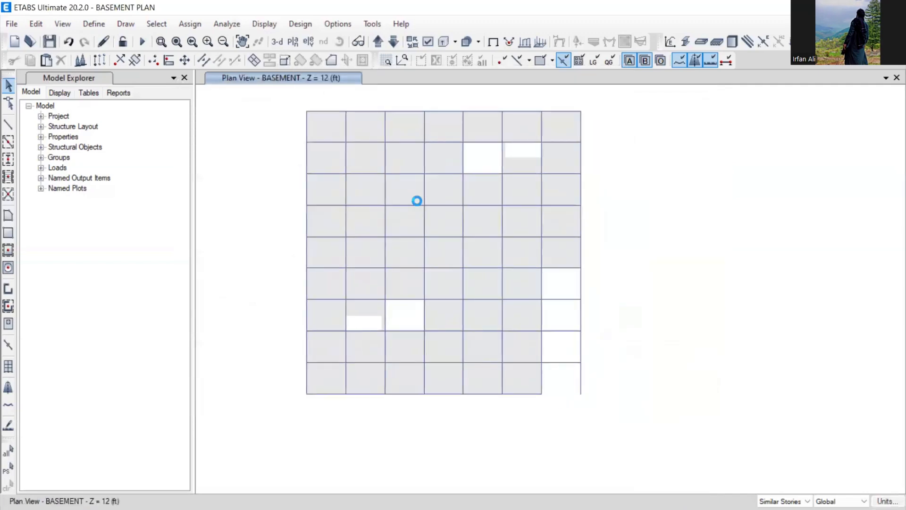
{"action": "left_click", "coordinate": [782, 501]}
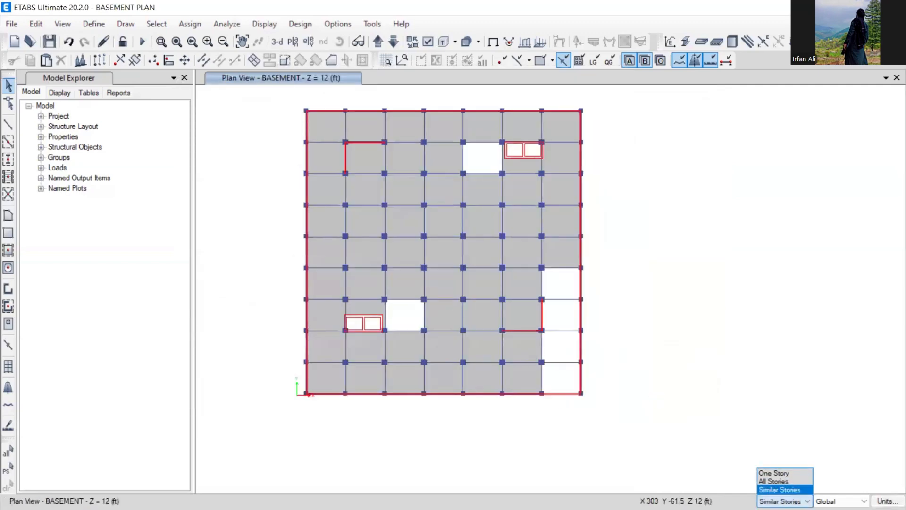
{"action": "left_click", "coordinate": [779, 488]}
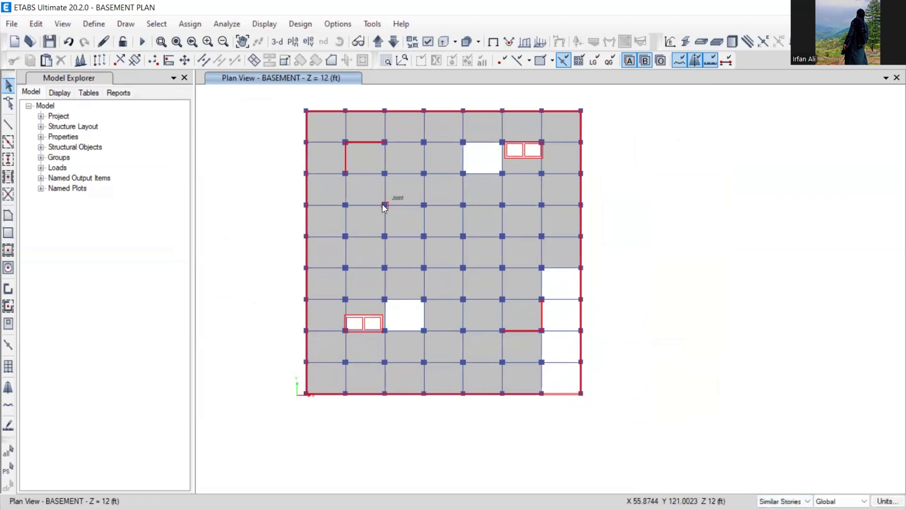
{"action": "left_click_drag", "start_coordinate": [376, 196], "coordinate": [392, 214]}
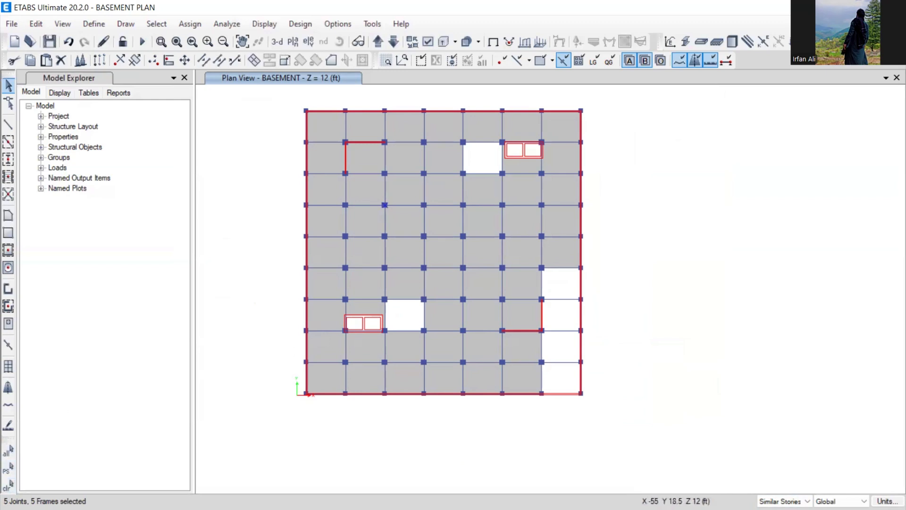
{"action": "left_click", "coordinate": [276, 47]}
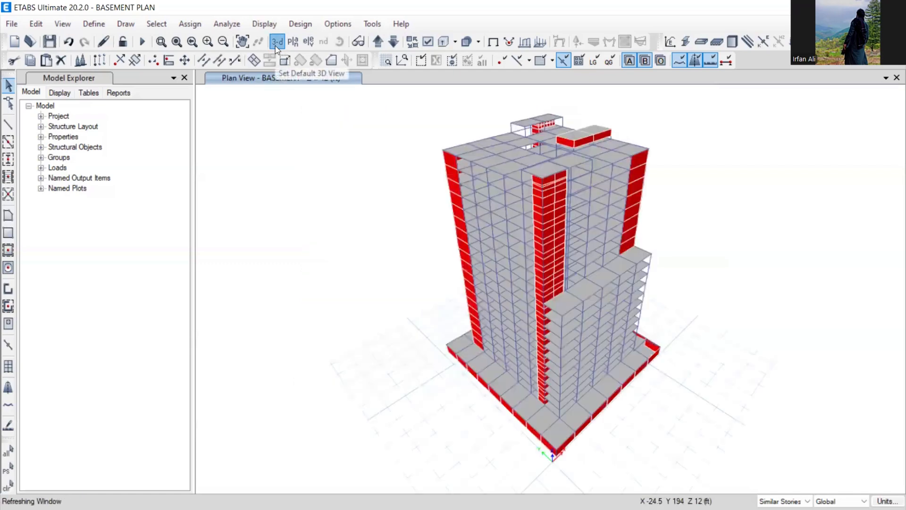
- Orbit and zoom the 3D tower to inspect it from another side
{"action": "left_click", "coordinate": [339, 44]}
{"action": "mouse_move", "coordinate": [363, 261]}
{"action": "left_mouse_down"}
{"action": "mouse_move", "coordinate": [367, 228]}
{"action": "mouse_move", "coordinate": [368, 250]}
{"action": "left_mouse_up"}
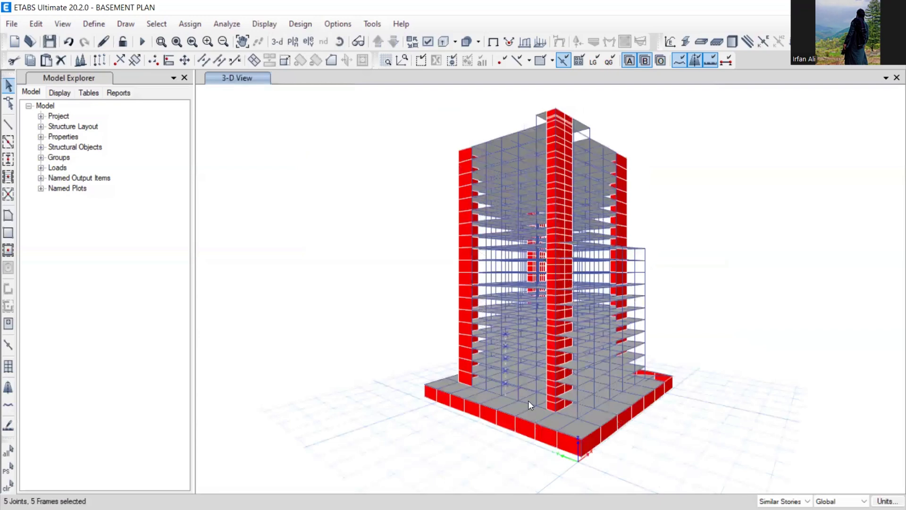
{"action": "scroll", "coordinate": [506, 364], "scroll_direction": "up", "scroll_amount": 5}
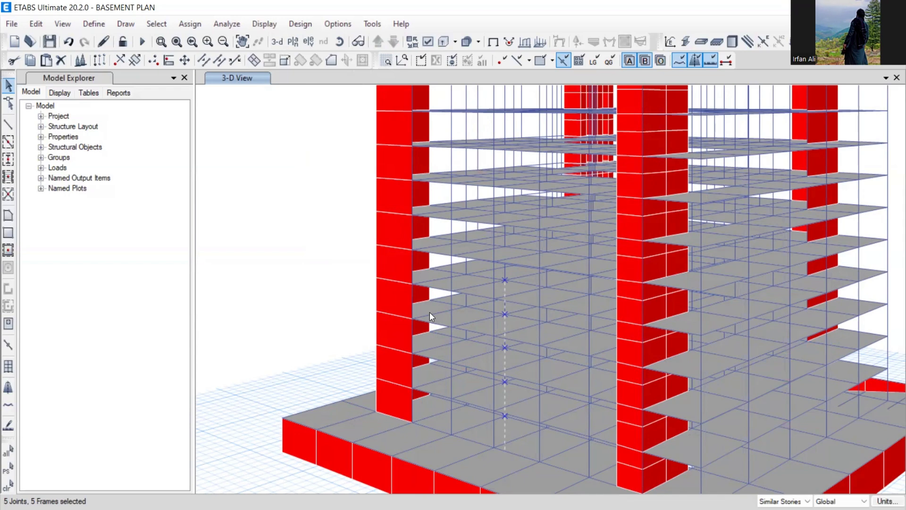
- Clear the selection and return to the BASEMENT plan view
{"action": "left_click", "coordinate": [10, 483]}
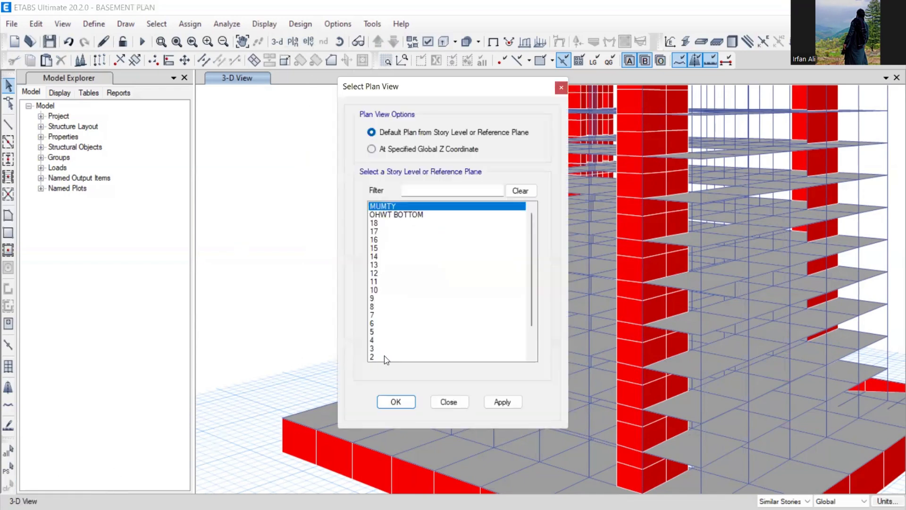
{"action": "scroll", "coordinate": [384, 356], "scroll_direction": "down", "scroll_amount": 3}
{"action": "left_click", "coordinate": [383, 349]}
{"action": "left_click", "coordinate": [396, 402]}
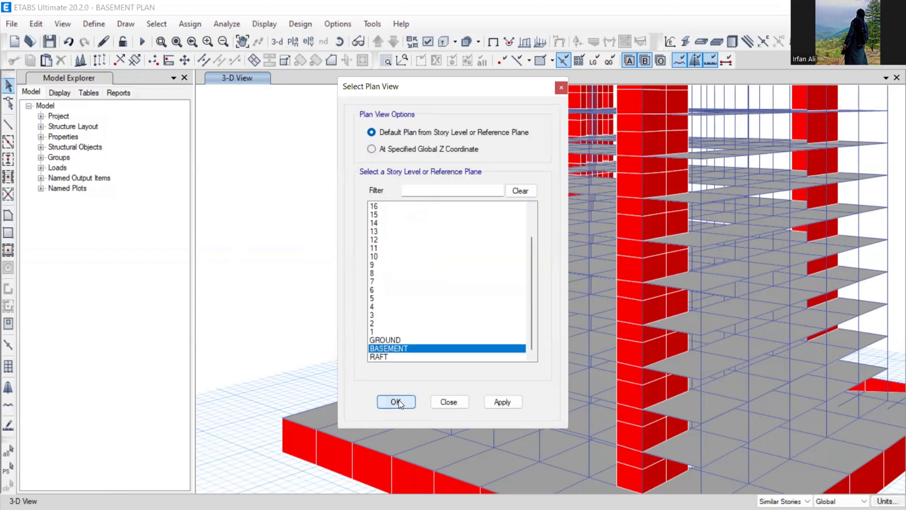
{"action": "left_click", "coordinate": [430, 41]}
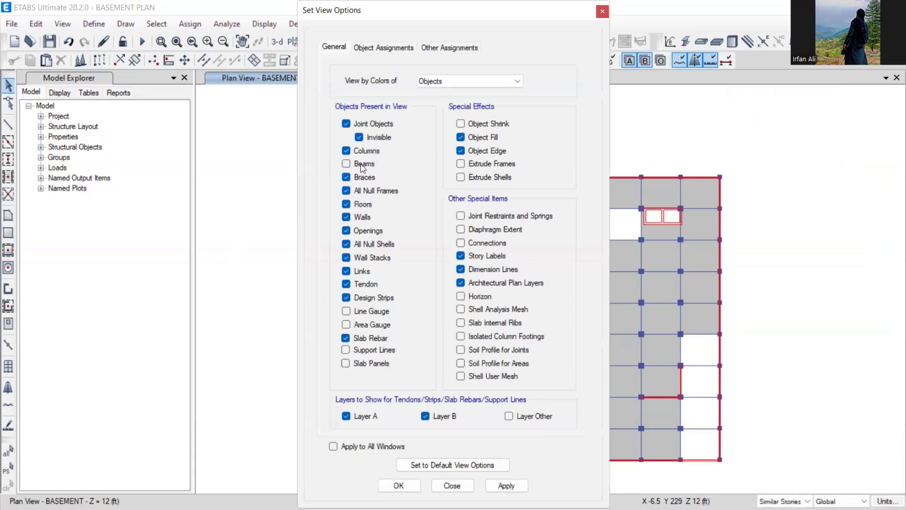
- Hide floors on the basement plan and assign C48X48_6KSI to all its columns
{"action": "left_click", "coordinate": [354, 205]}
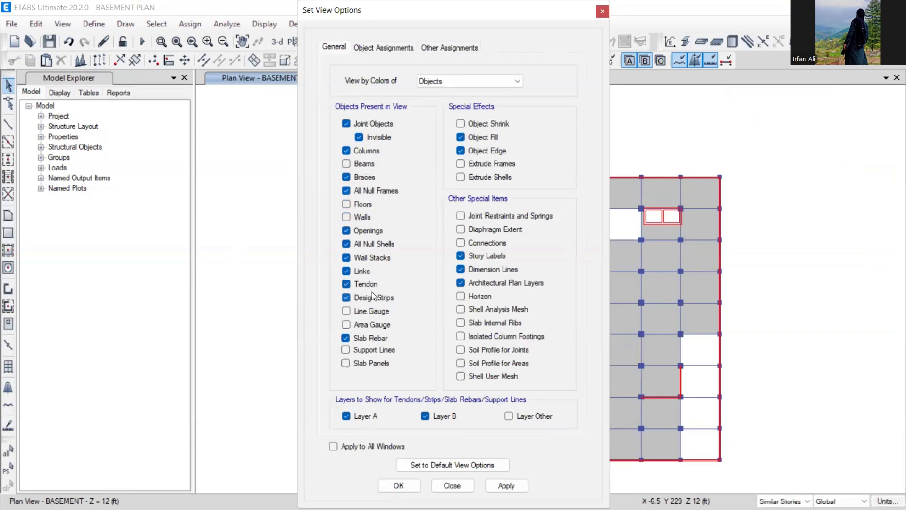
{"action": "left_click", "coordinate": [399, 485]}
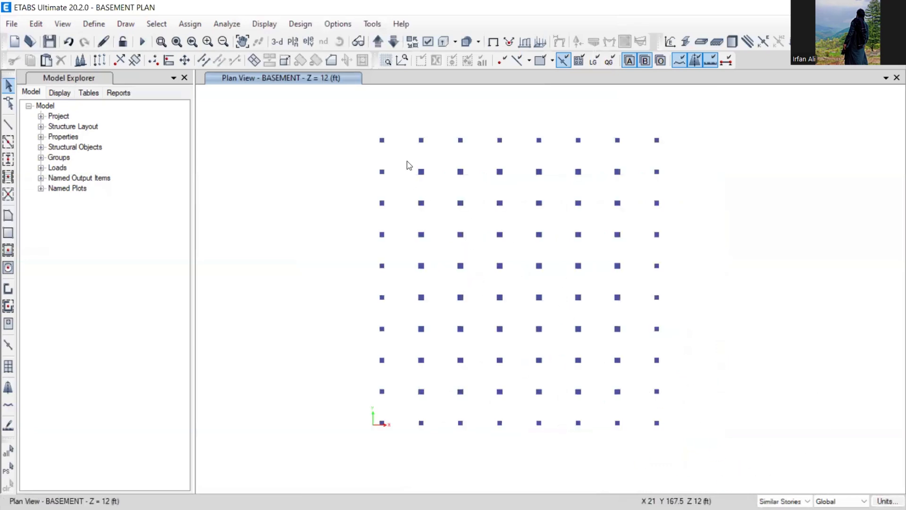
{"action": "left_click_drag", "start_coordinate": [407, 161], "coordinate": [630, 407]}
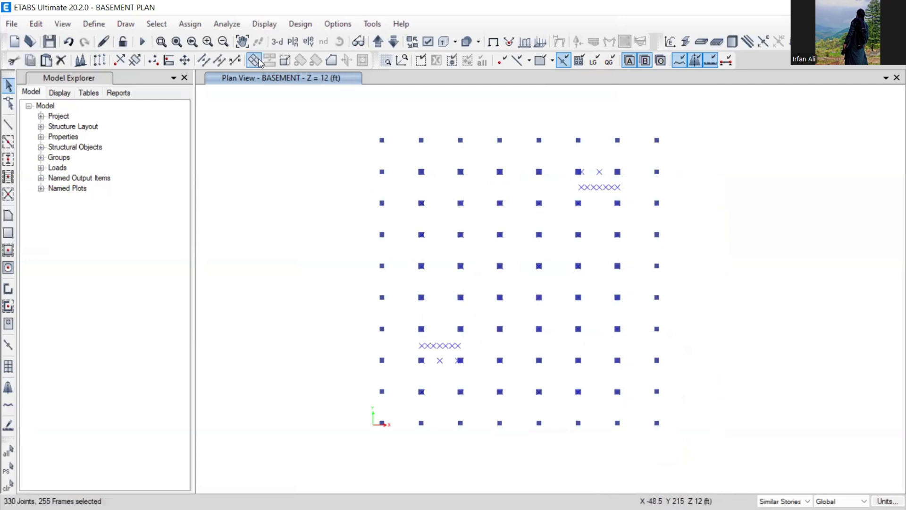
{"action": "left_click", "coordinate": [193, 24]}
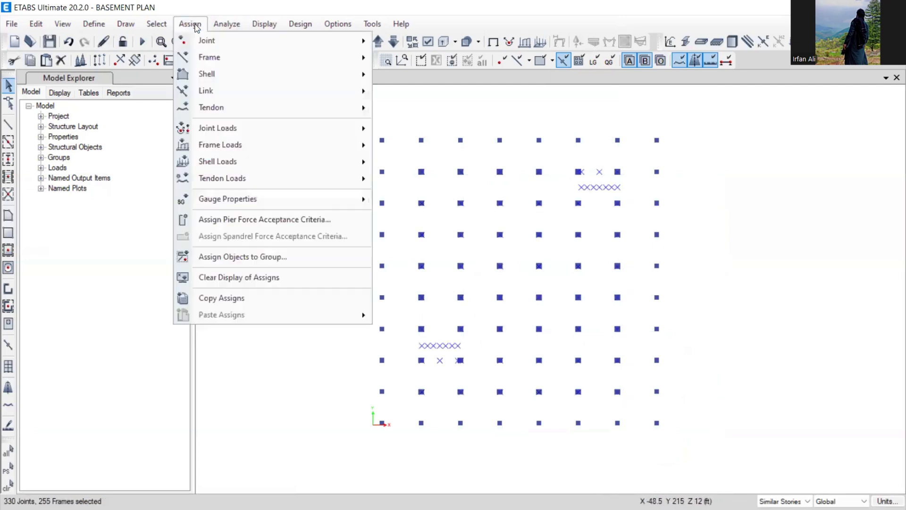
{"action": "mouse_move", "coordinate": [215, 57]}
{"action": "left_click", "coordinate": [427, 57]}
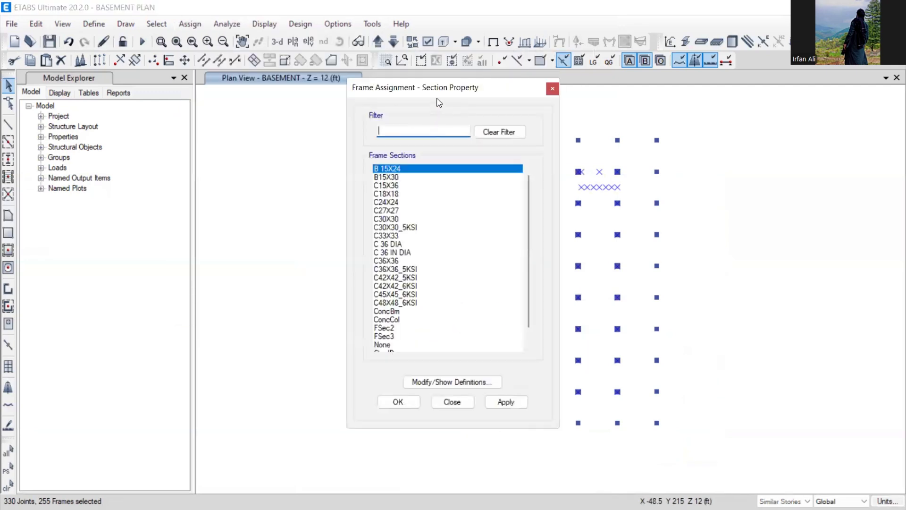
{"action": "left_click_drag", "start_coordinate": [440, 89], "coordinate": [161, 75]}
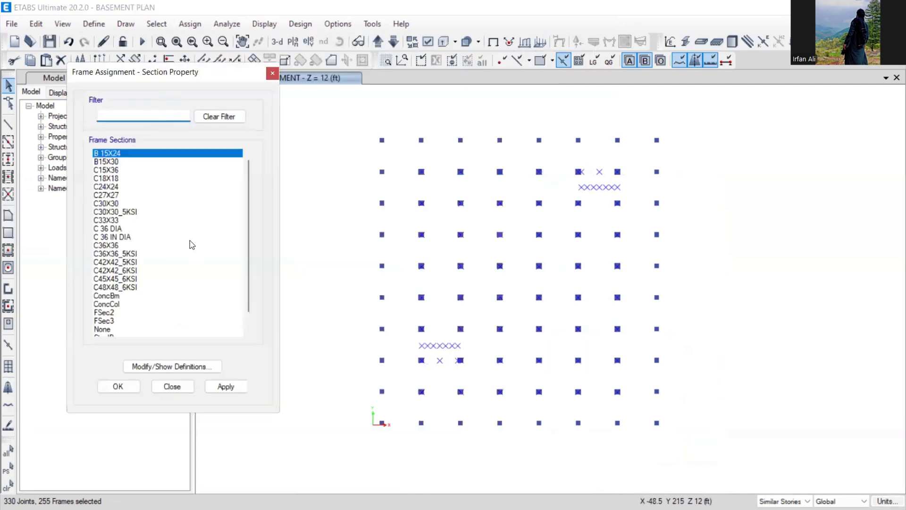
{"action": "scroll", "coordinate": [252, 214], "scroll_direction": "down", "scroll_amount": 1}
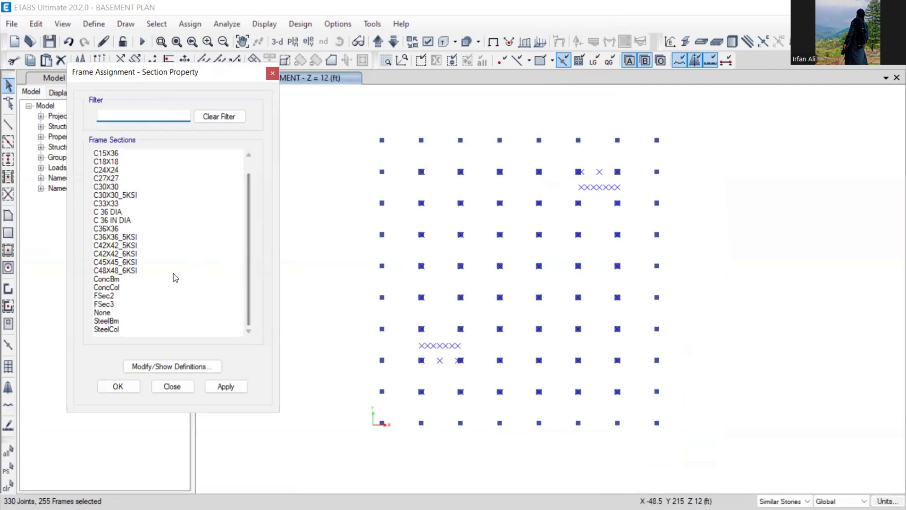
{"action": "left_click", "coordinate": [110, 273]}
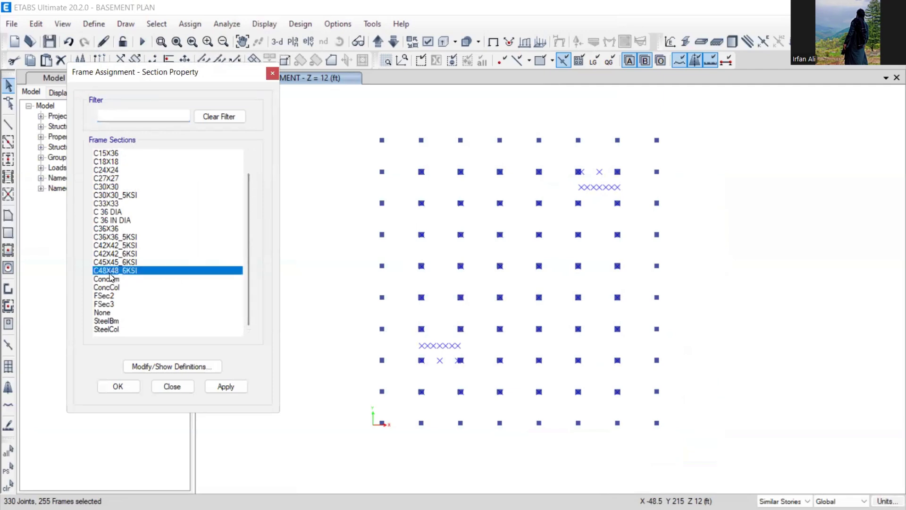
{"action": "left_click", "coordinate": [225, 387]}
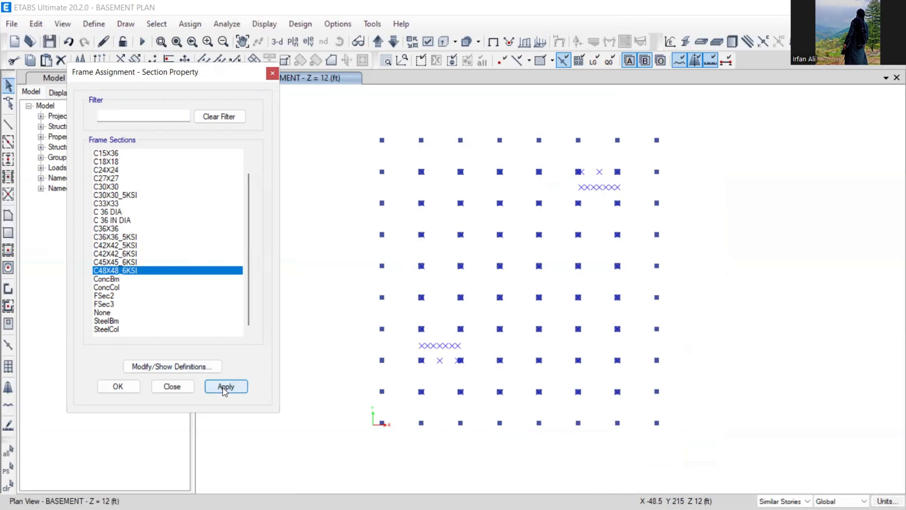
{"action": "left_click", "coordinate": [428, 43]}
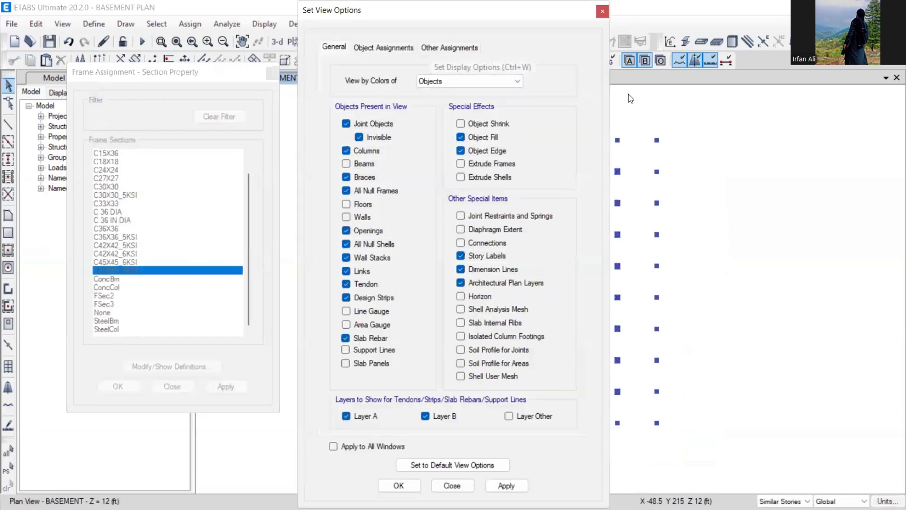
- Colour the basement plan objects by their section properties
{"action": "left_click", "coordinate": [465, 82]}
{"action": "left_click", "coordinate": [446, 102]}
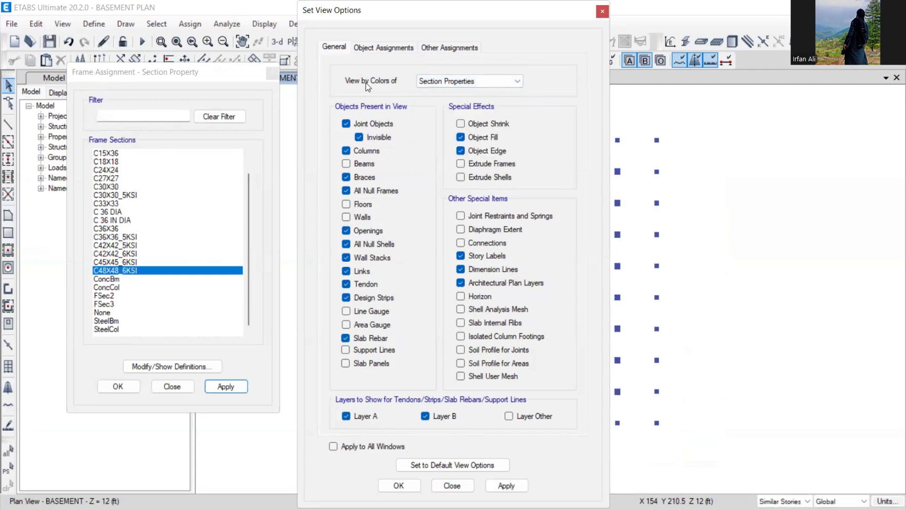
{"action": "left_click", "coordinate": [399, 485]}
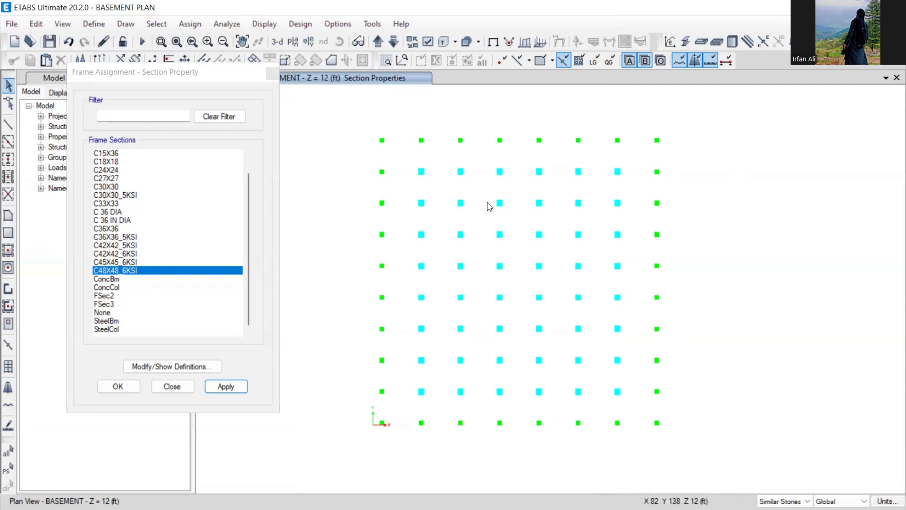
- Select the four perimeter column lines and assign them the C42X42_6KSI section
{"action": "left_click_drag", "start_coordinate": [367, 128], "coordinate": [676, 159]}
{"action": "left_click_drag", "start_coordinate": [647, 113], "coordinate": [699, 427]}
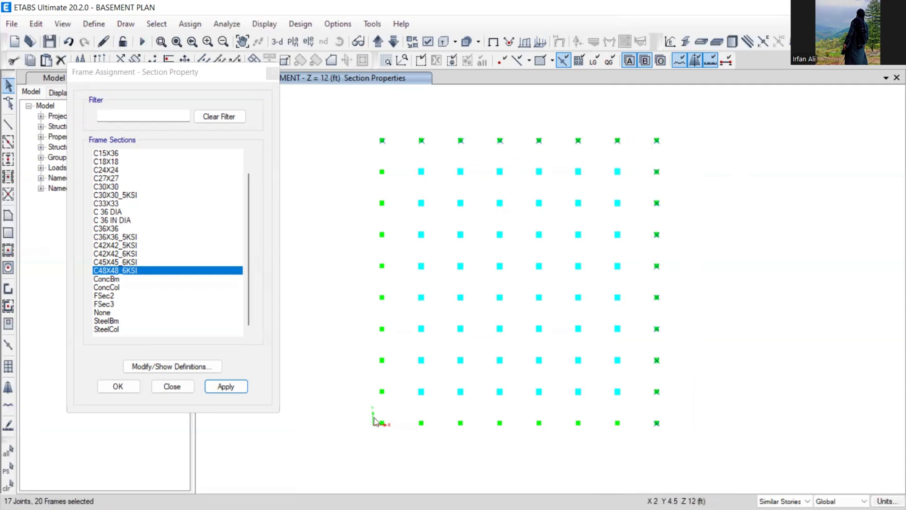
{"action": "left_click_drag", "start_coordinate": [374, 415], "coordinate": [683, 451]}
{"action": "left_click_drag", "start_coordinate": [359, 130], "coordinate": [396, 442]}
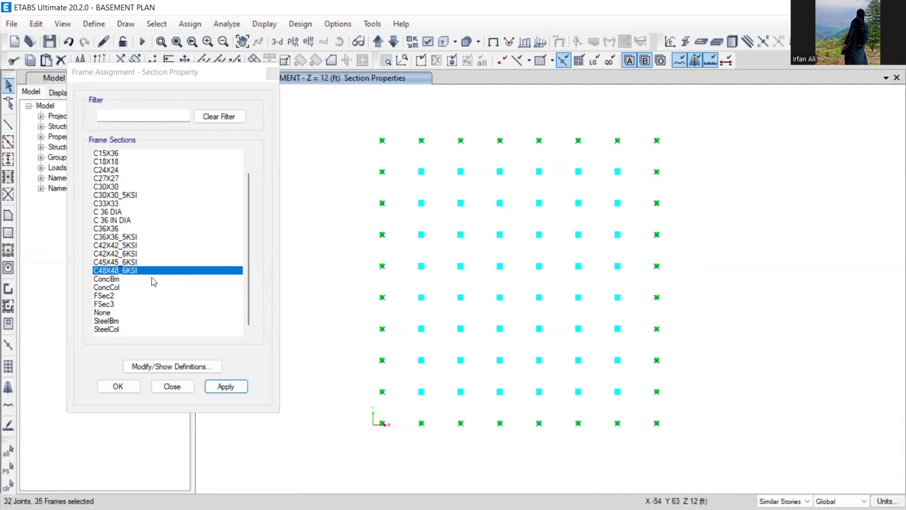
{"action": "left_click", "coordinate": [116, 253]}
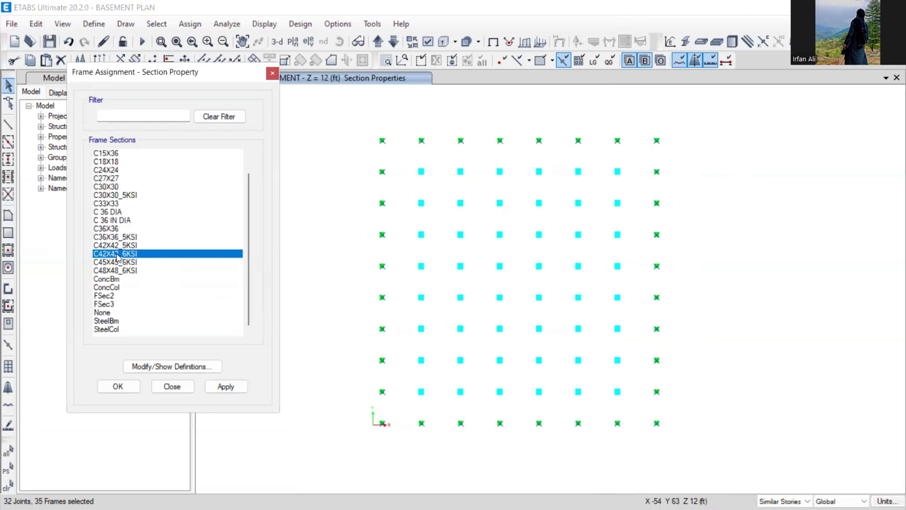
{"action": "left_click", "coordinate": [225, 387]}
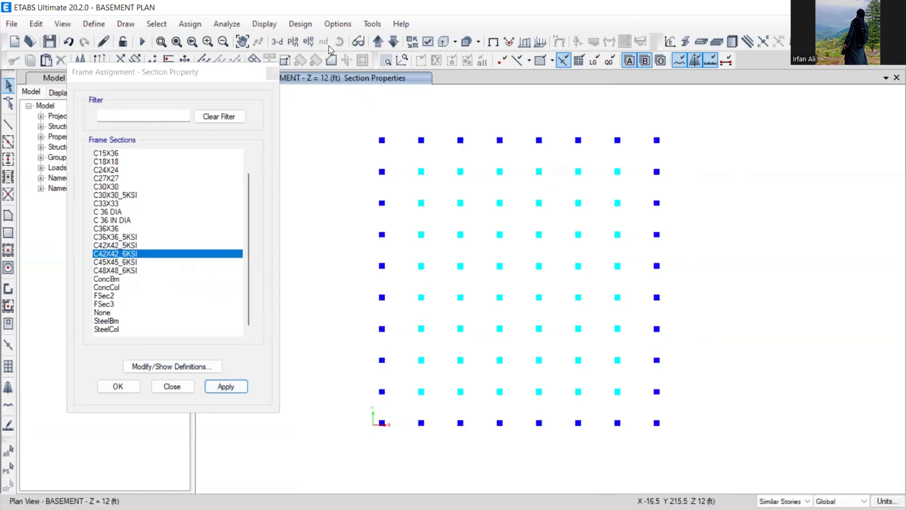
- Reopen the story and grid editing options from the plan's context menu
{"action": "left_click", "coordinate": [758, 299]}
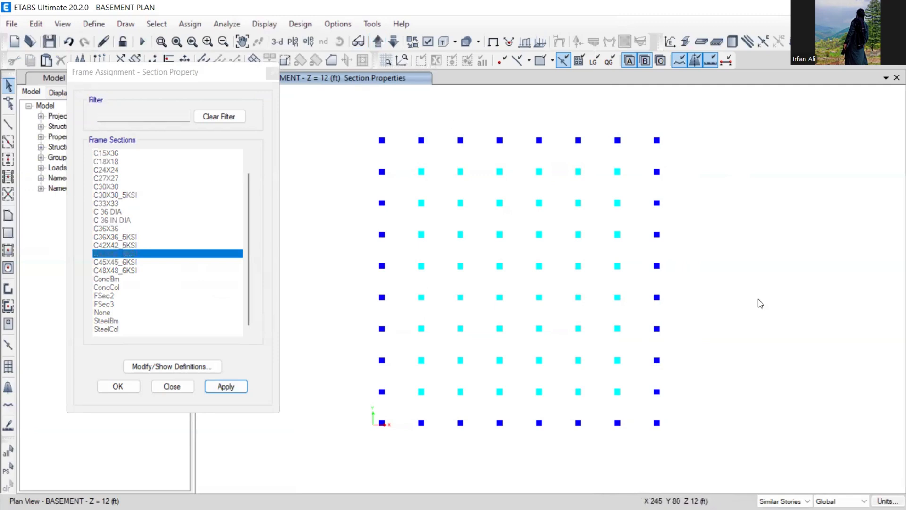
{"action": "right_click", "coordinate": [757, 299]}
{"action": "left_click", "coordinate": [769, 308]}
- Review the story data table, then close it and the story and grid editor
{"action": "left_click", "coordinate": [530, 131]}
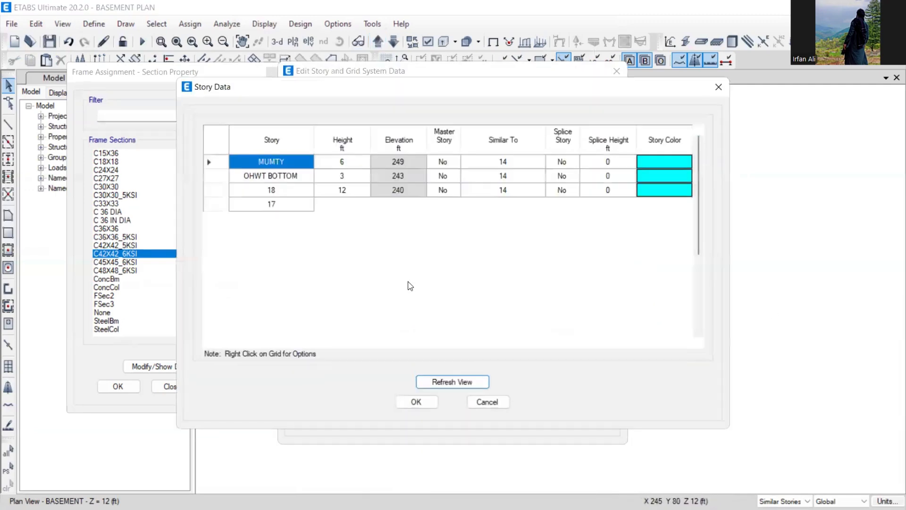
{"action": "scroll", "coordinate": [430, 307], "scroll_direction": "down", "scroll_amount": 4}
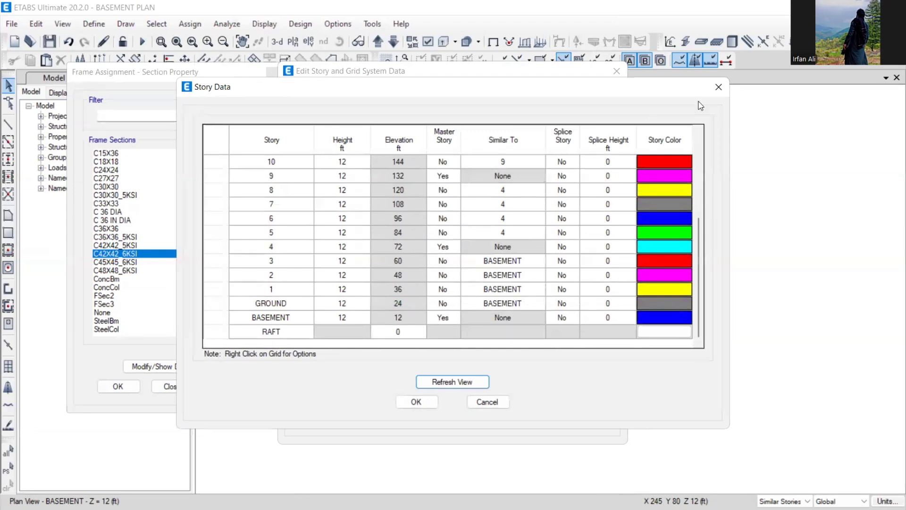
{"action": "left_click", "coordinate": [719, 86]}
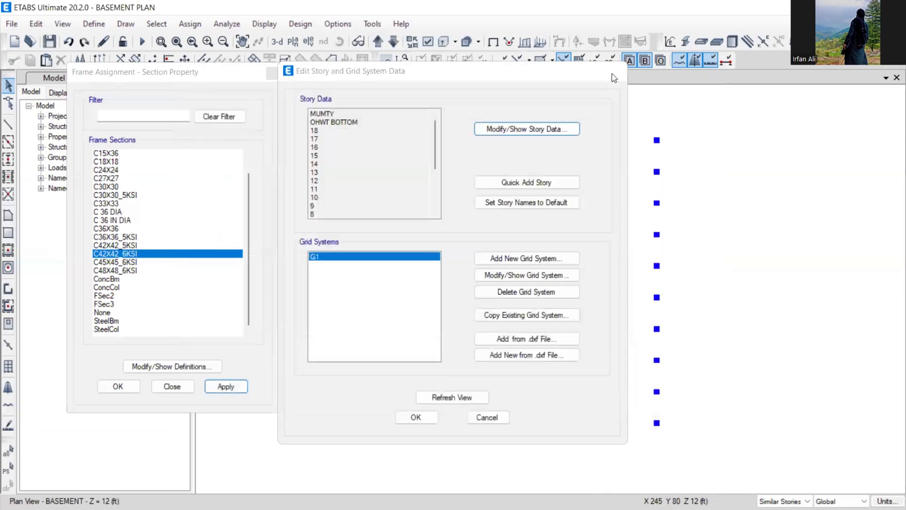
{"action": "left_click", "coordinate": [616, 72]}
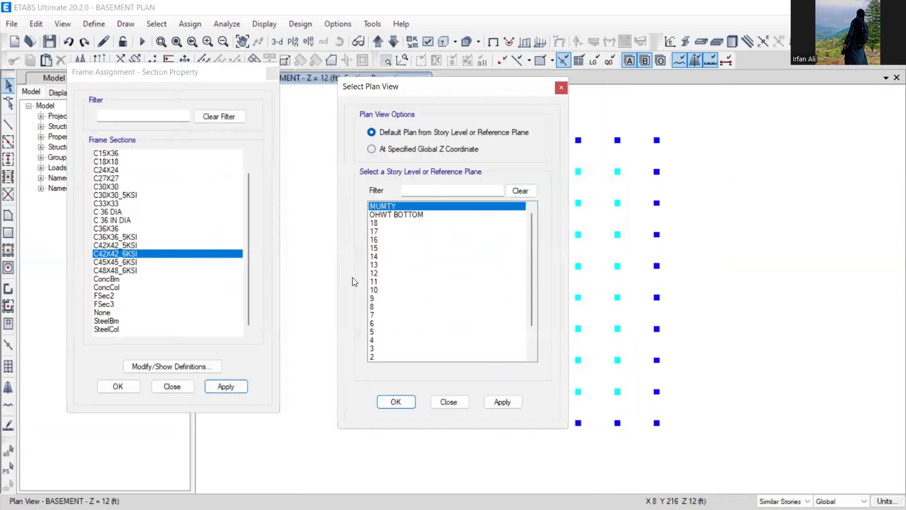
- Display the story 4 plan and window-select its interior columns
{"action": "scroll", "coordinate": [376, 296], "scroll_direction": "down", "scroll_amount": 5}
{"action": "left_click", "coordinate": [380, 306]}
{"action": "left_click", "coordinate": [386, 399]}
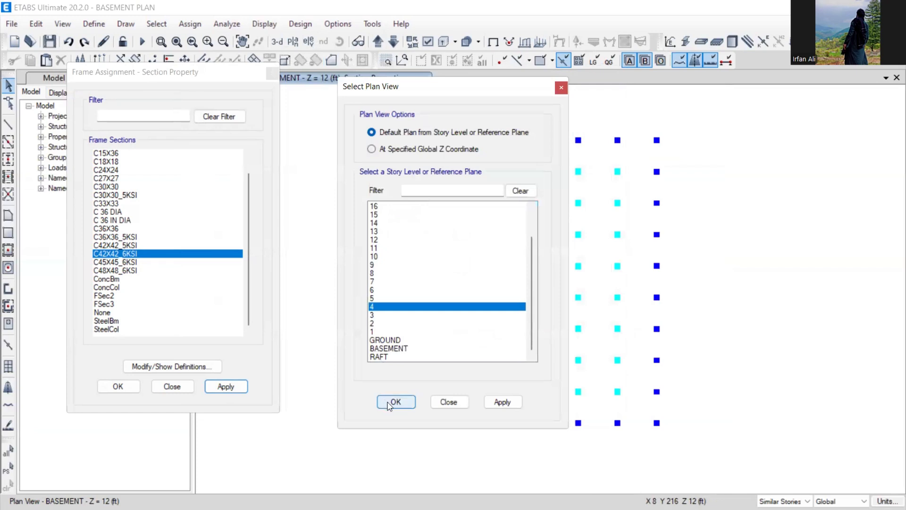
{"action": "middle_click_drag", "start_coordinate": [485, 239], "coordinate": [436, 226]}
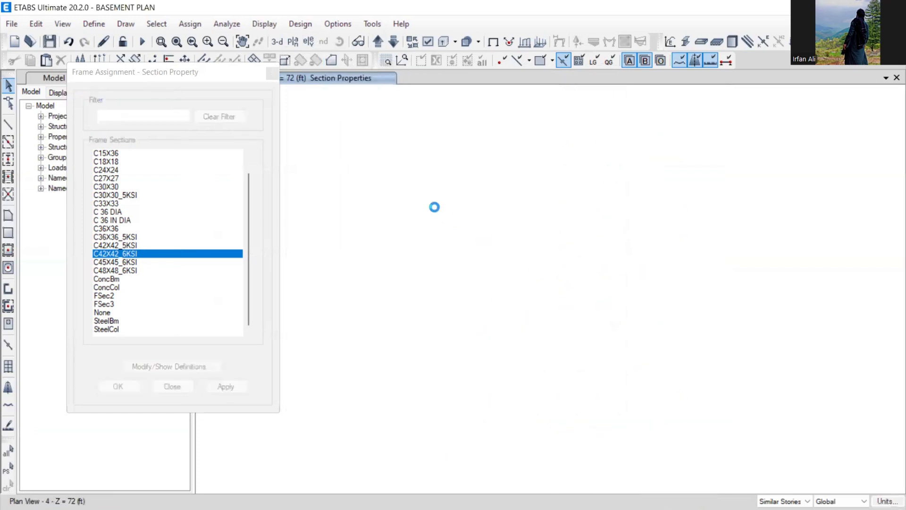
{"action": "left_click_drag", "start_coordinate": [400, 167], "coordinate": [543, 343]}
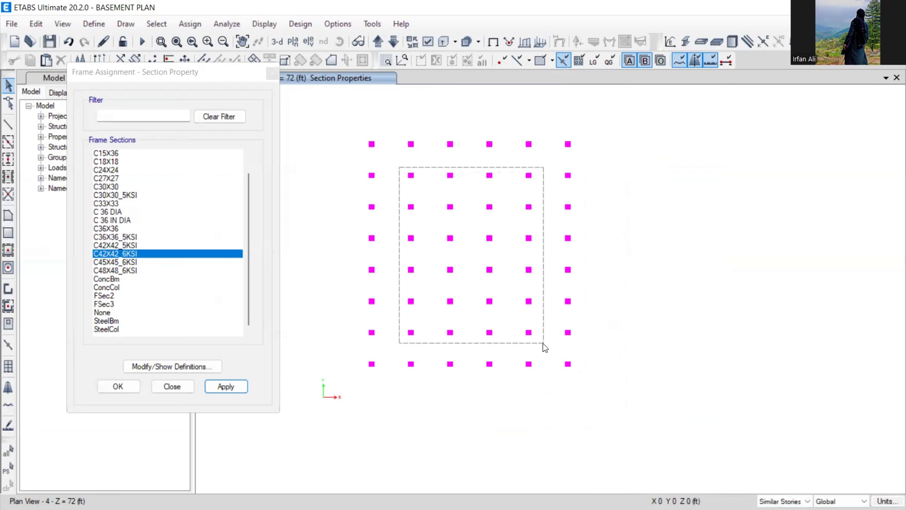
{"action": "left_click_drag", "start_coordinate": [543, 343], "coordinate": [543, 361]}
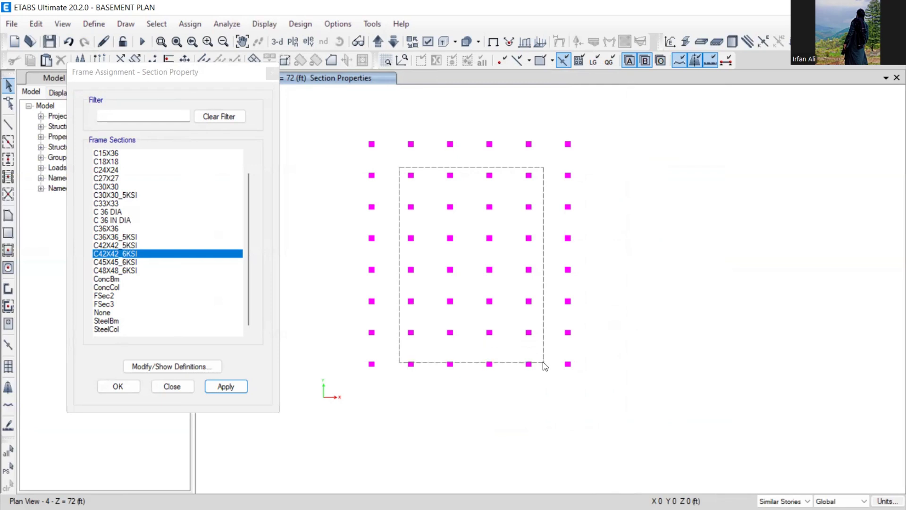
{"action": "left_click_drag", "start_coordinate": [542, 362], "coordinate": [532, 169]}
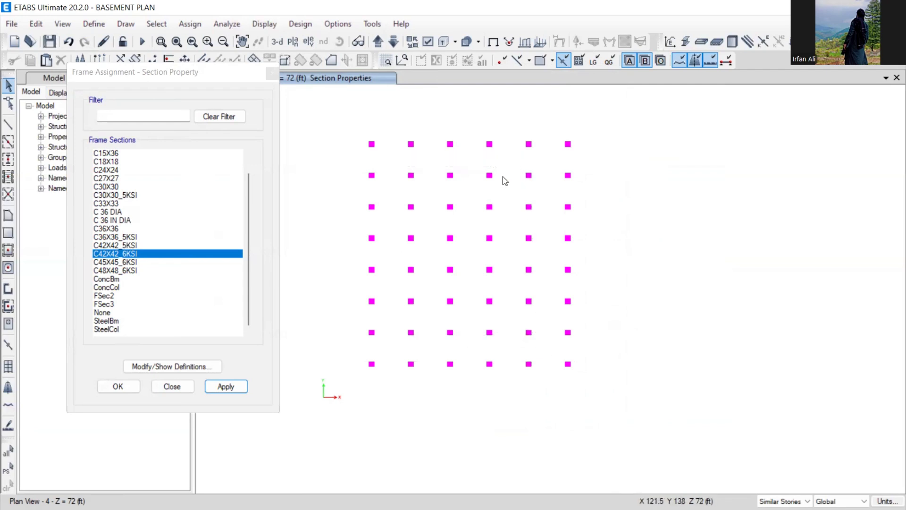
- Step the plan down story by story to the BASEMENT level at Z = 12 ft
{"action": "left_click", "coordinate": [396, 45]}
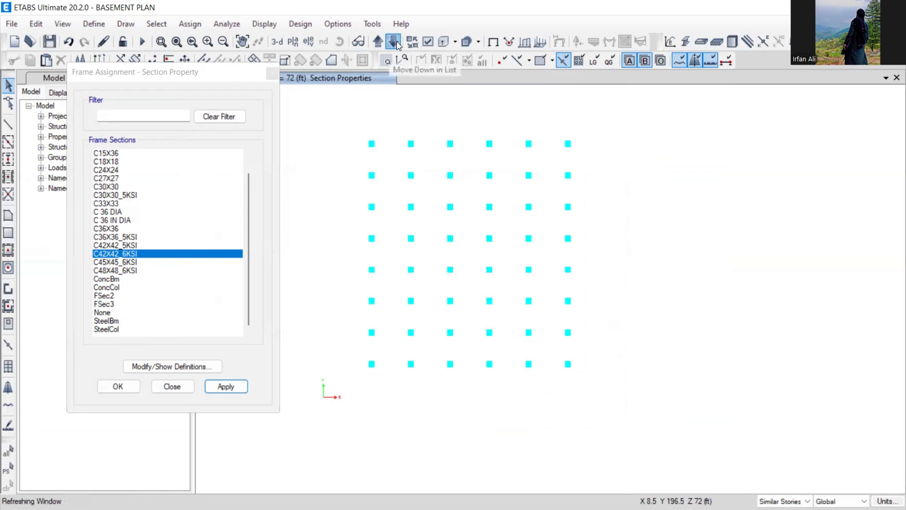
{"action": "left_click", "coordinate": [397, 45]}
{"action": "left_click", "coordinate": [396, 45]}
{"action": "left_click", "coordinate": [397, 45]}
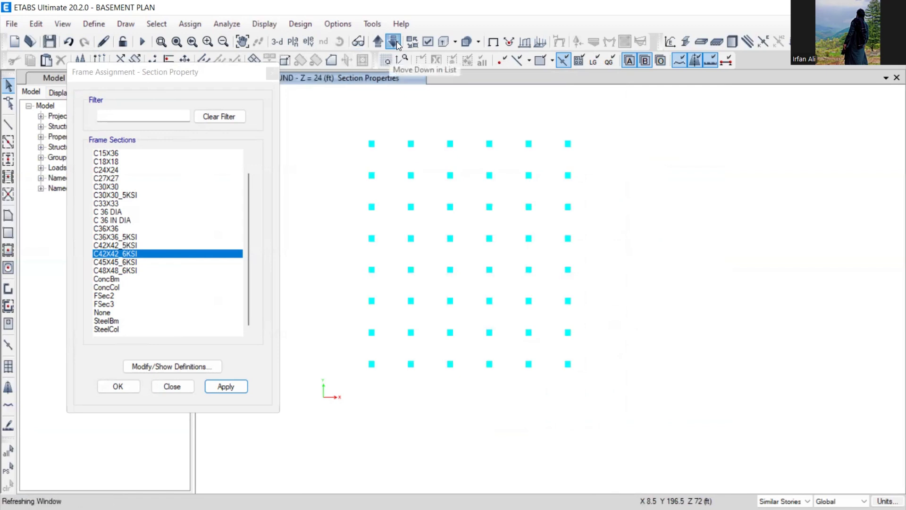
{"action": "left_click", "coordinate": [397, 45]}
{"action": "left_click", "coordinate": [396, 45]}
{"action": "left_click", "coordinate": [381, 47]}
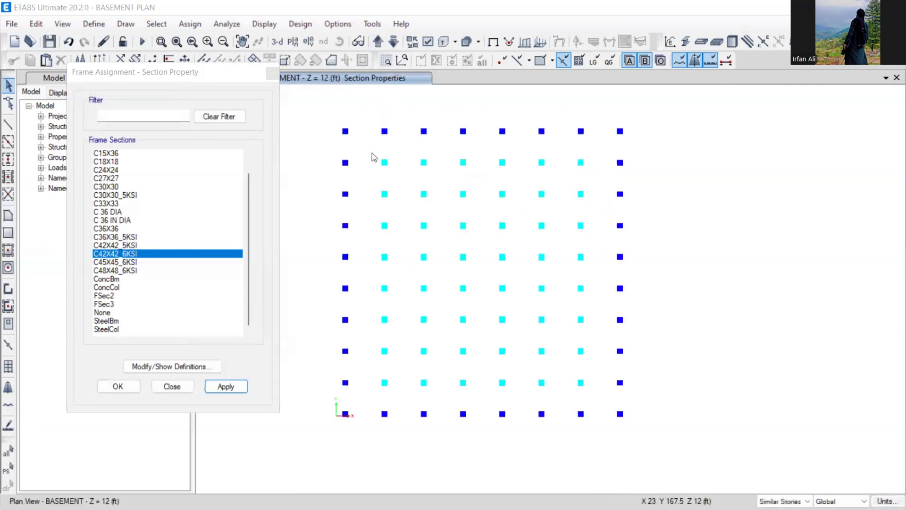
- Dismiss the auto-save prompt, select the second row and column lines, and apply C42X42_6KSI
{"action": "left_click", "coordinate": [455, 305]}
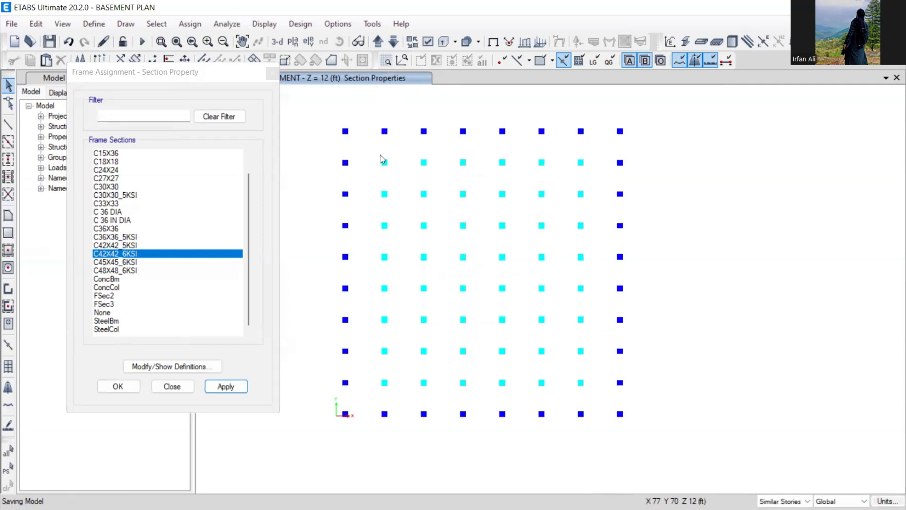
{"action": "left_click_drag", "start_coordinate": [380, 155], "coordinate": [593, 180]}
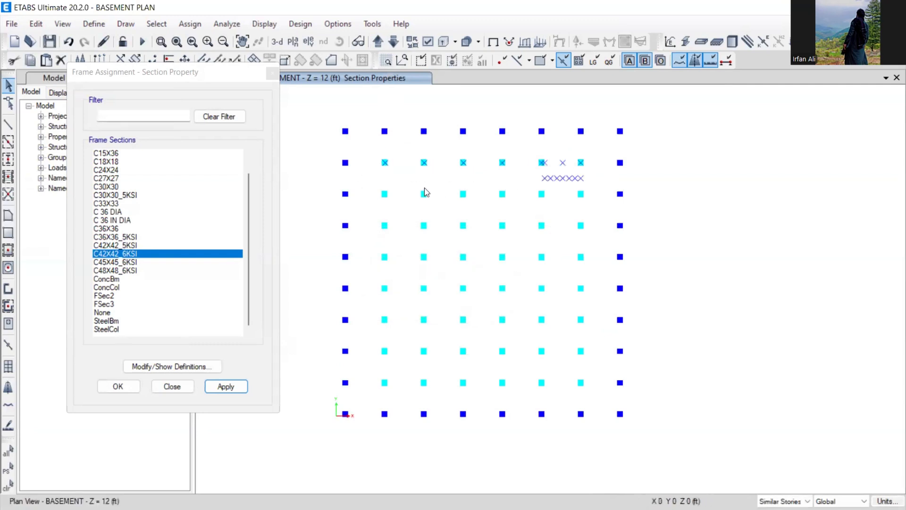
{"action": "left_click_drag", "start_coordinate": [370, 184], "coordinate": [593, 387]}
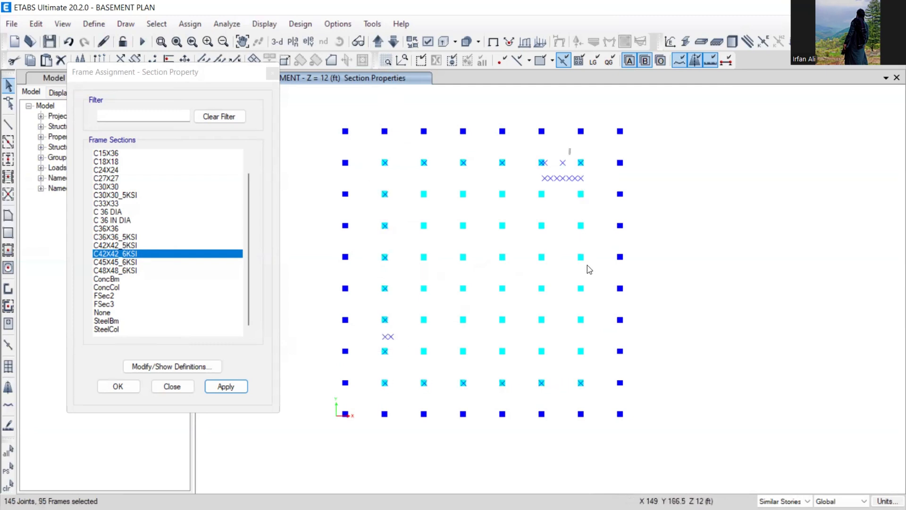
{"action": "left_click_drag", "start_coordinate": [587, 266], "coordinate": [594, 401]}
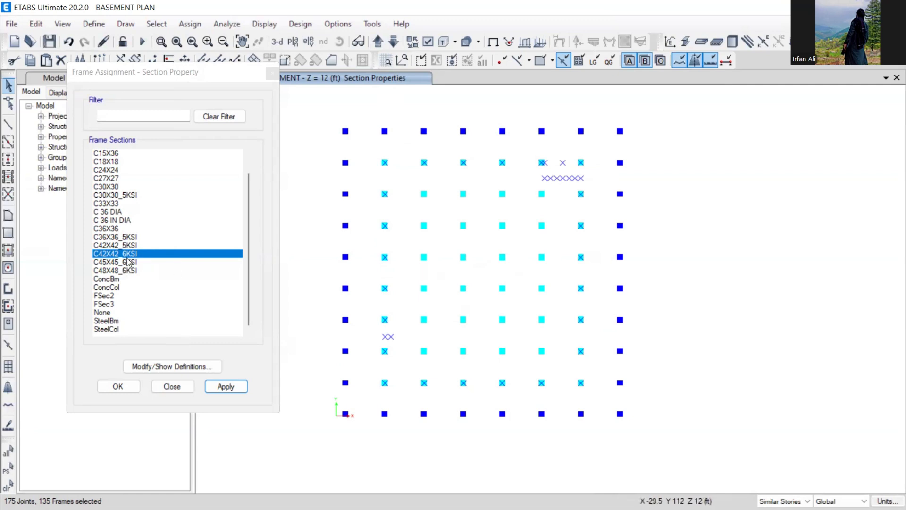
{"action": "left_click", "coordinate": [227, 389]}
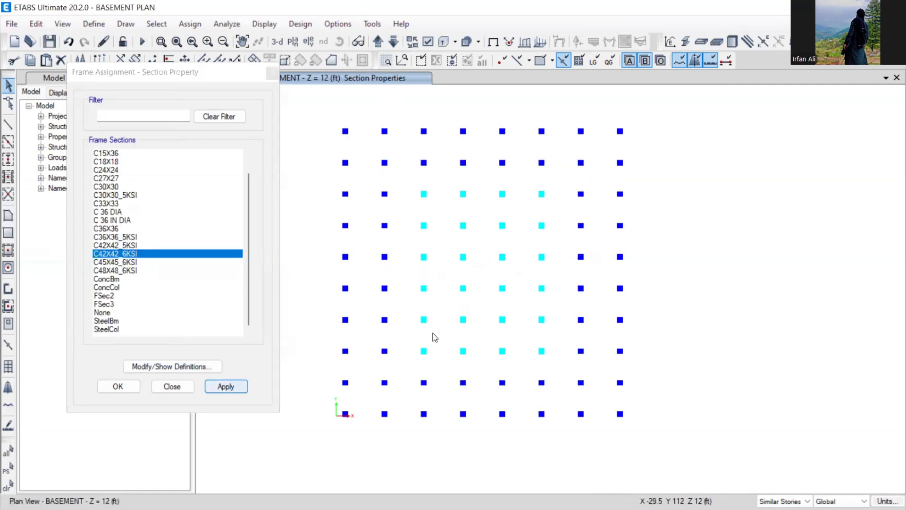
- Step the plan up from the basement to story 4
{"action": "left_click", "coordinate": [378, 42]}
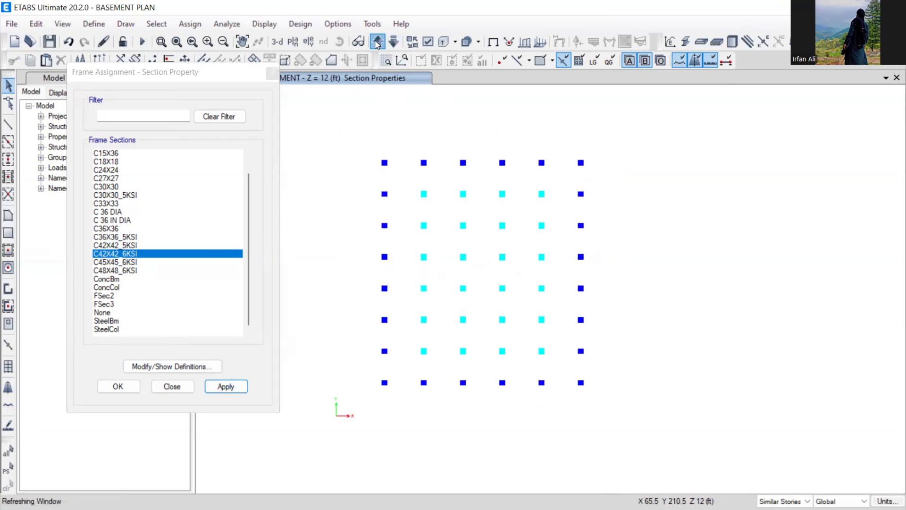
{"action": "left_click", "coordinate": [378, 43]}
{"action": "left_click_drag", "start_coordinate": [240, 74], "coordinate": [217, 90]}
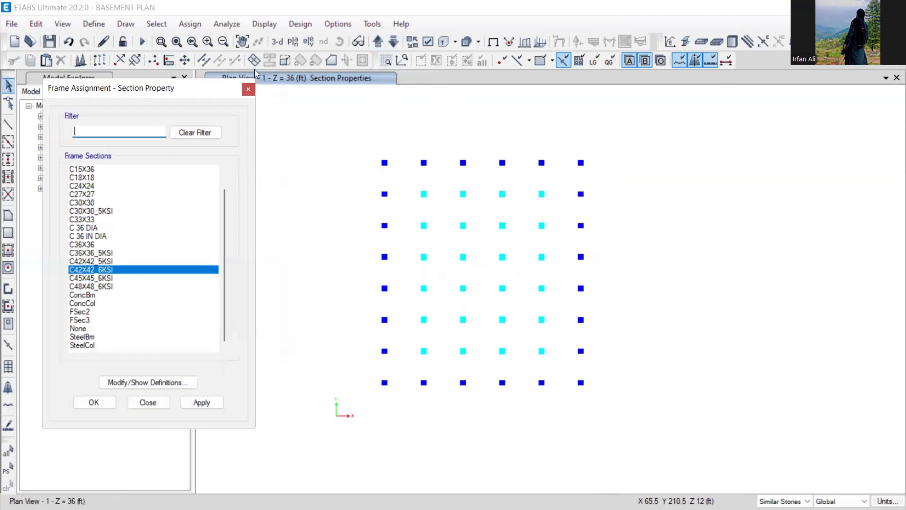
{"action": "left_click", "coordinate": [293, 42]}
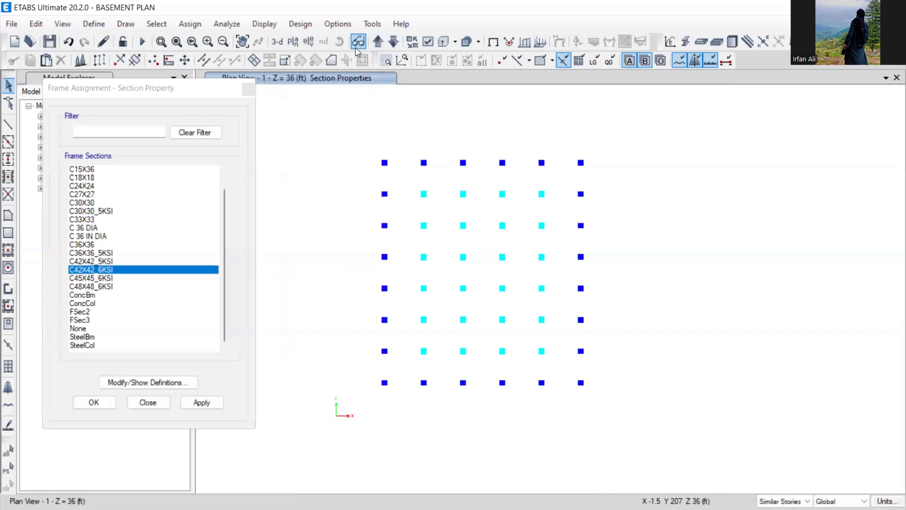
{"action": "left_click", "coordinate": [381, 46]}
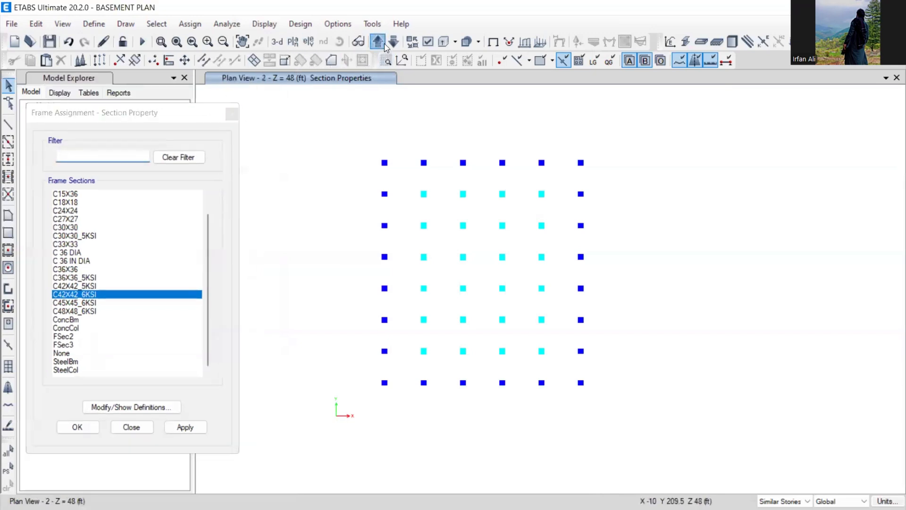
{"action": "left_click", "coordinate": [384, 44]}
{"action": "left_click", "coordinate": [383, 44]}
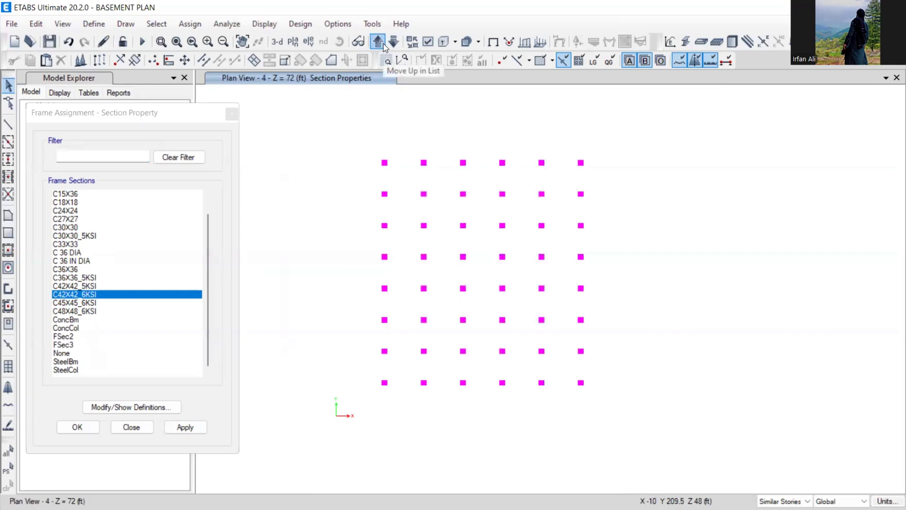
- Assign C45X45_6KSI to the story 4 interior columns
{"action": "left_click_drag", "start_coordinate": [412, 184], "coordinate": [560, 361]}
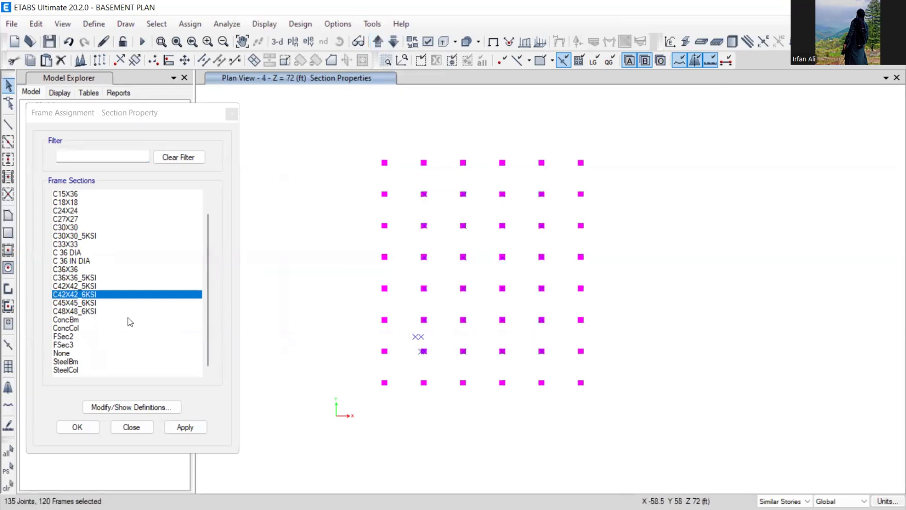
{"action": "left_click", "coordinate": [75, 302]}
{"action": "left_click", "coordinate": [193, 427]}
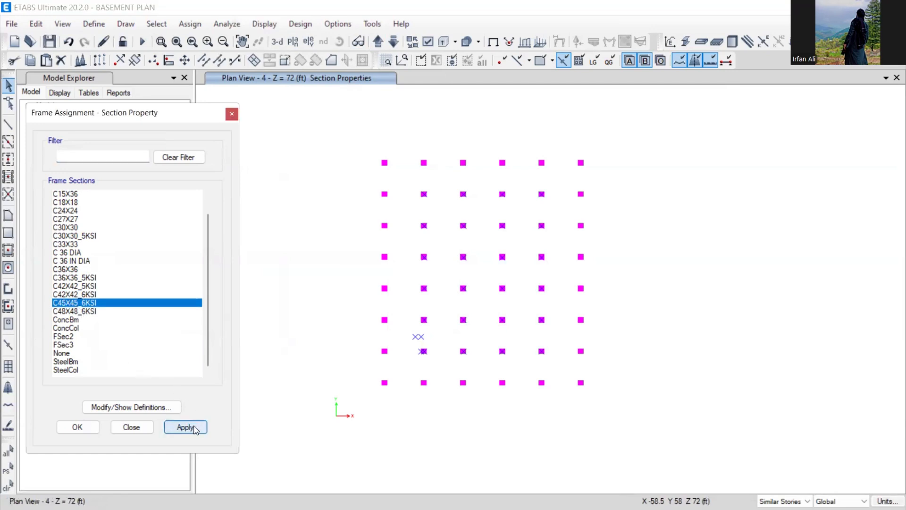
- Select the four perimeter lines of story 4 columns and assign C42X42_6KSI
{"action": "left_click_drag", "start_coordinate": [359, 145], "coordinate": [609, 182]}
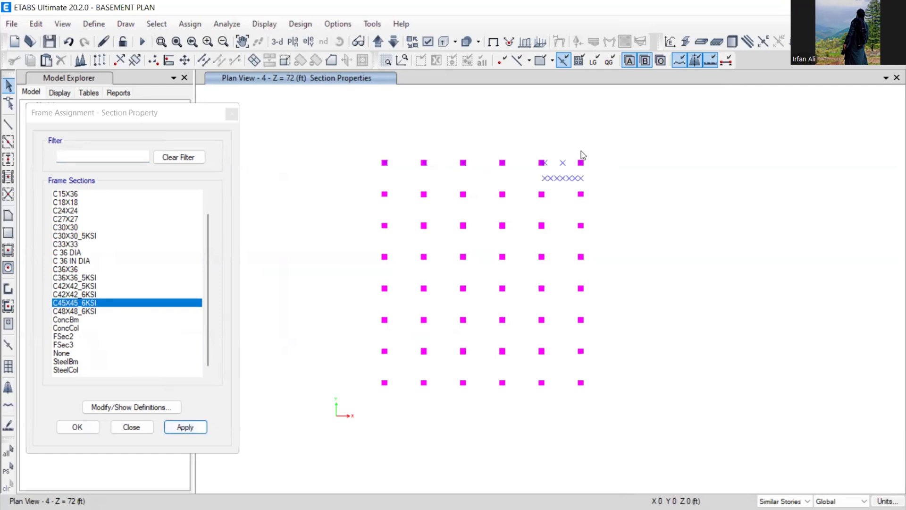
{"action": "left_click_drag", "start_coordinate": [570, 143], "coordinate": [599, 388]}
{"action": "left_click_drag", "start_coordinate": [365, 375], "coordinate": [592, 417]}
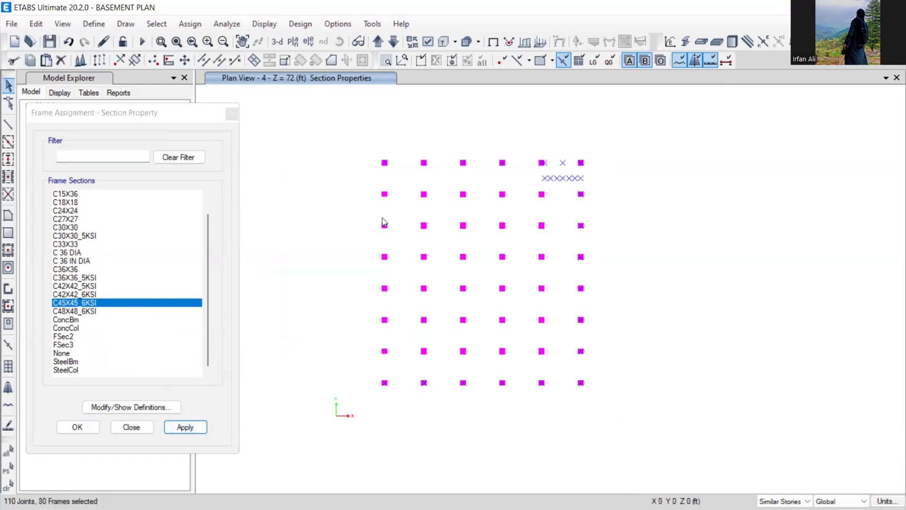
{"action": "left_click_drag", "start_coordinate": [368, 144], "coordinate": [395, 401]}
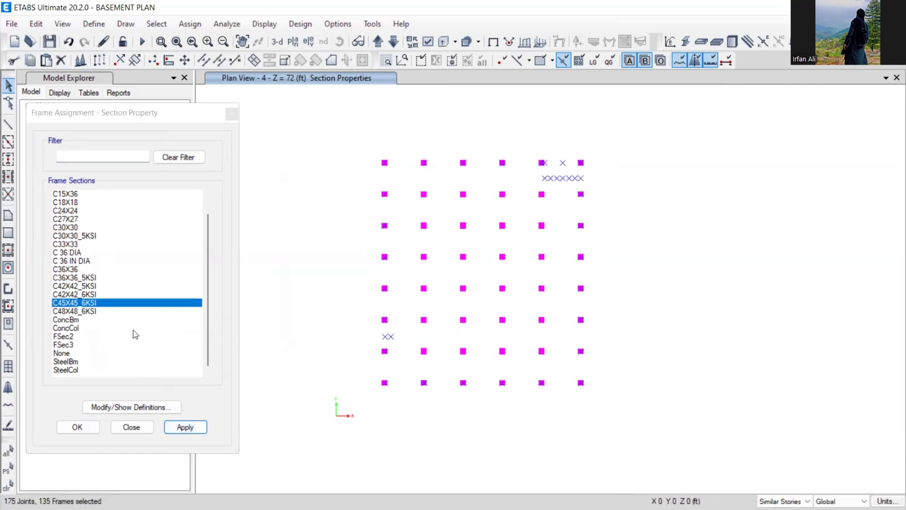
{"action": "left_click", "coordinate": [83, 294]}
{"action": "left_click", "coordinate": [181, 427]}
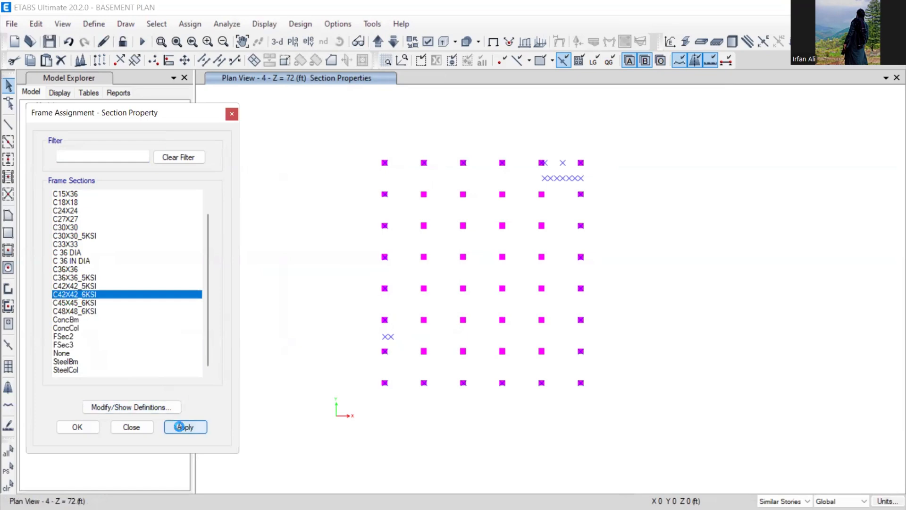
- Open the story 9 plan and assign C42X42_5KSI to its interior columns
{"action": "left_click", "coordinate": [293, 41]}
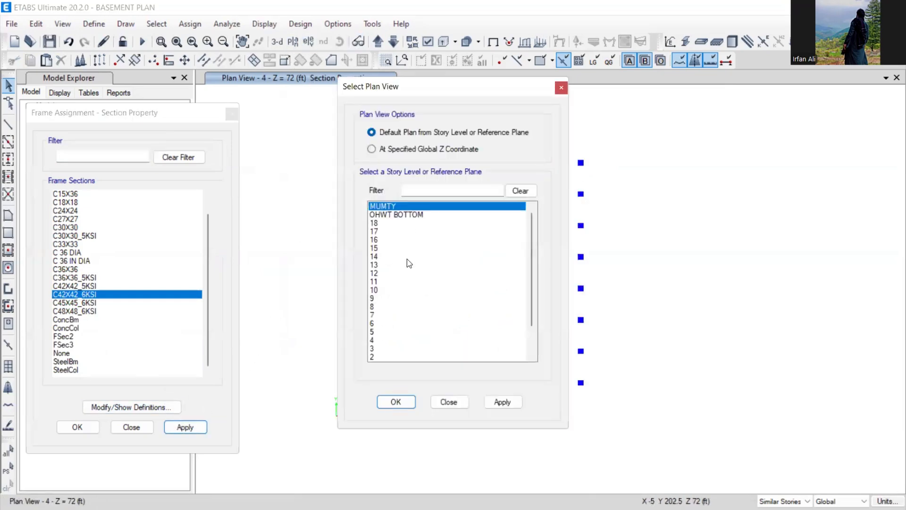
{"action": "left_click", "coordinate": [374, 298]}
{"action": "left_click", "coordinate": [399, 404]}
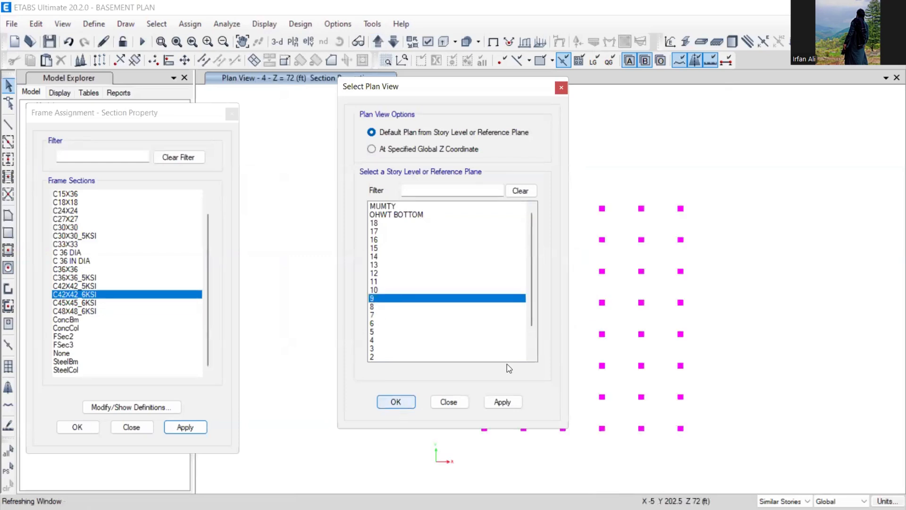
{"action": "left_click_drag", "start_coordinate": [515, 230], "coordinate": [649, 411]}
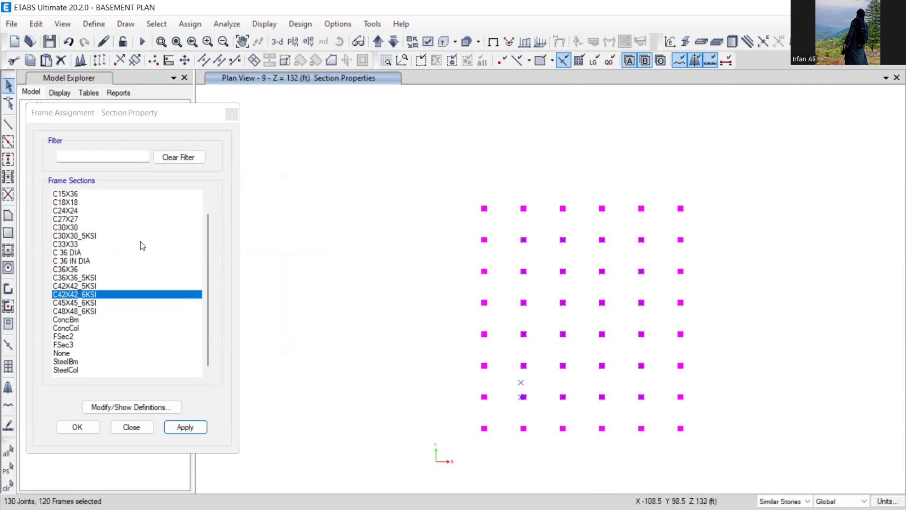
{"action": "left_click", "coordinate": [85, 286]}
{"action": "left_click", "coordinate": [200, 427]}
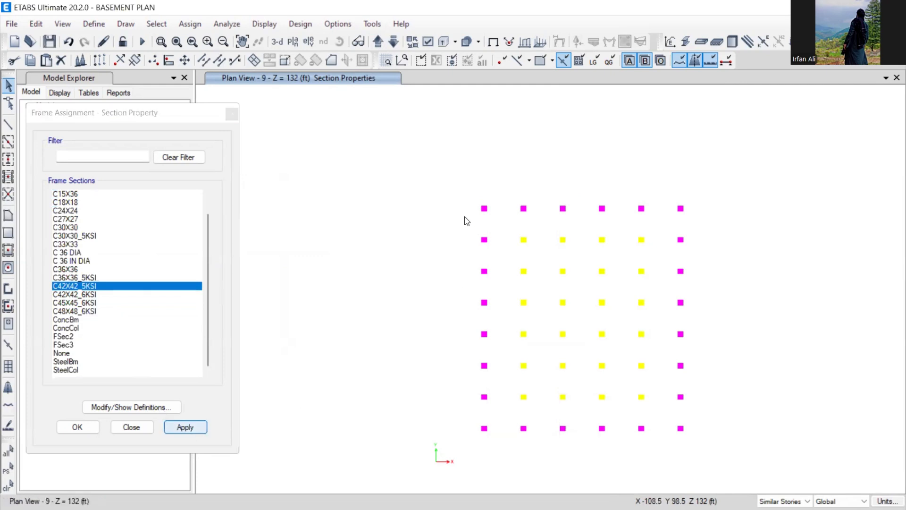
- Select the four perimeter lines of story 9 columns and assign C36X36_5KSI
{"action": "left_click_drag", "start_coordinate": [456, 186], "coordinate": [711, 231]}
{"action": "left_click_drag", "start_coordinate": [669, 188], "coordinate": [711, 457]}
{"action": "left_click_drag", "start_coordinate": [472, 416], "coordinate": [715, 449]}
{"action": "left_click_drag", "start_coordinate": [458, 172], "coordinate": [500, 434]}
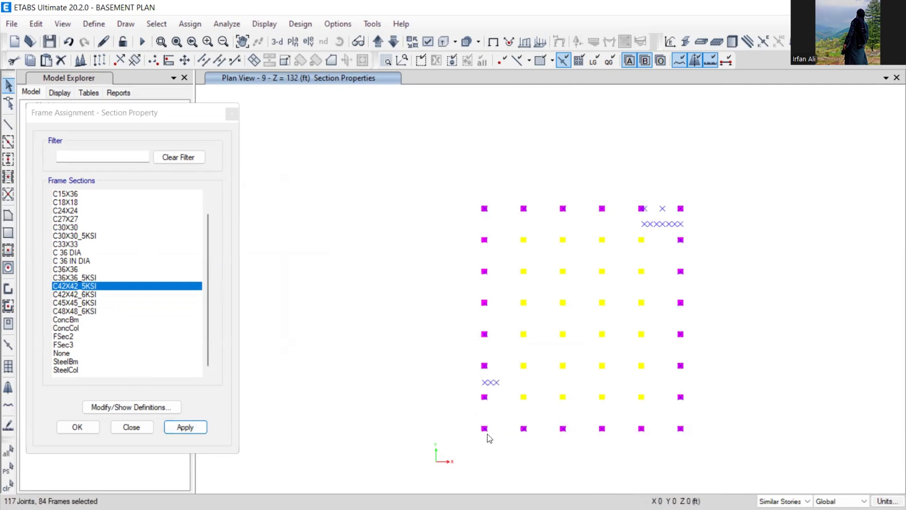
{"action": "left_click", "coordinate": [85, 278]}
{"action": "left_click", "coordinate": [184, 426]}
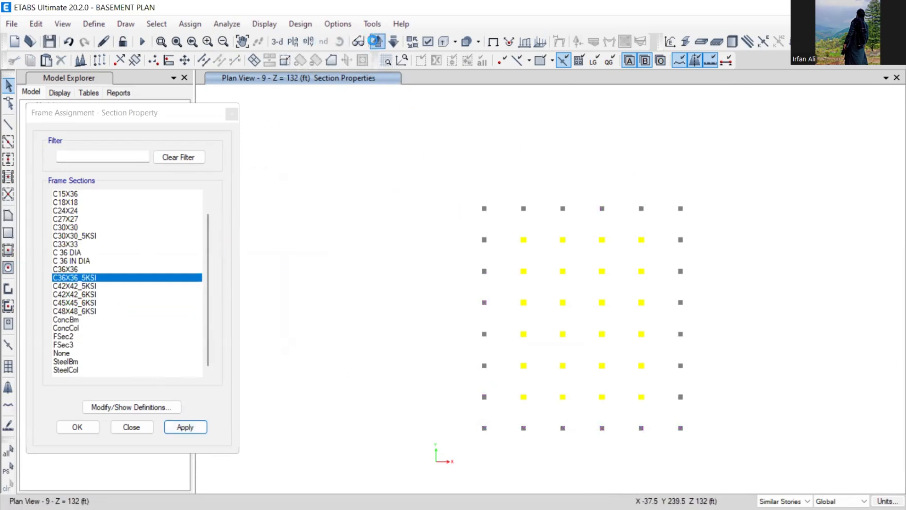
- Move up to the Z = 192 ft story and assign C36X36_5KSI to every column
{"action": "left_click", "coordinate": [379, 41]}
{"action": "left_click", "coordinate": [379, 41]}
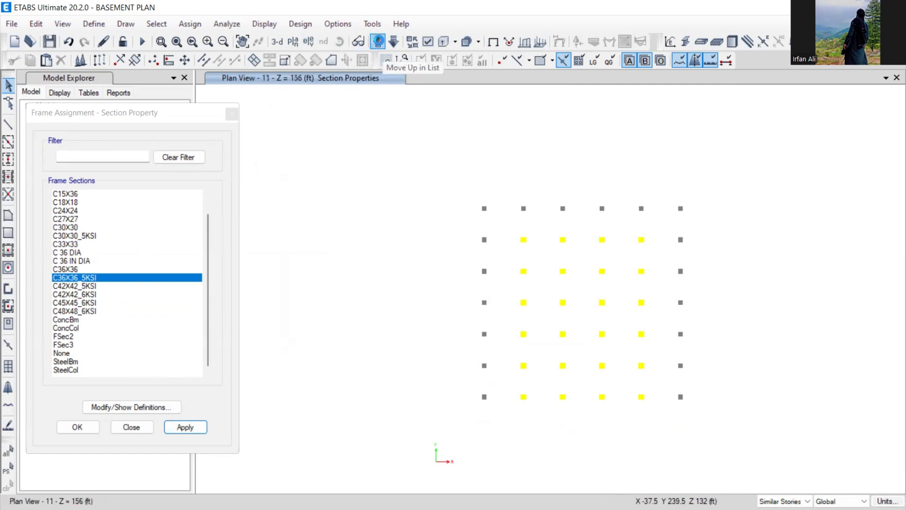
{"action": "left_click", "coordinate": [379, 42]}
{"action": "left_click", "coordinate": [379, 42]}
{"action": "left_click", "coordinate": [379, 42]}
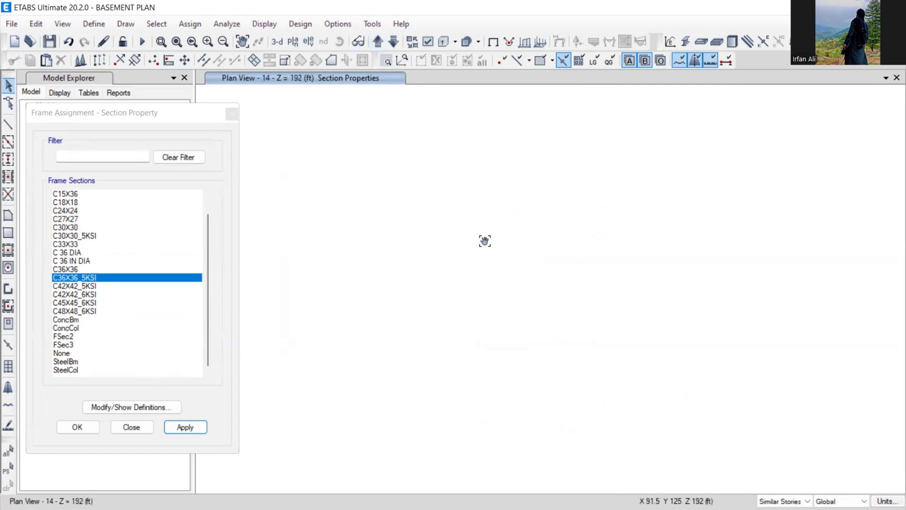
{"action": "left_click_drag", "start_coordinate": [411, 200], "coordinate": [542, 349]}
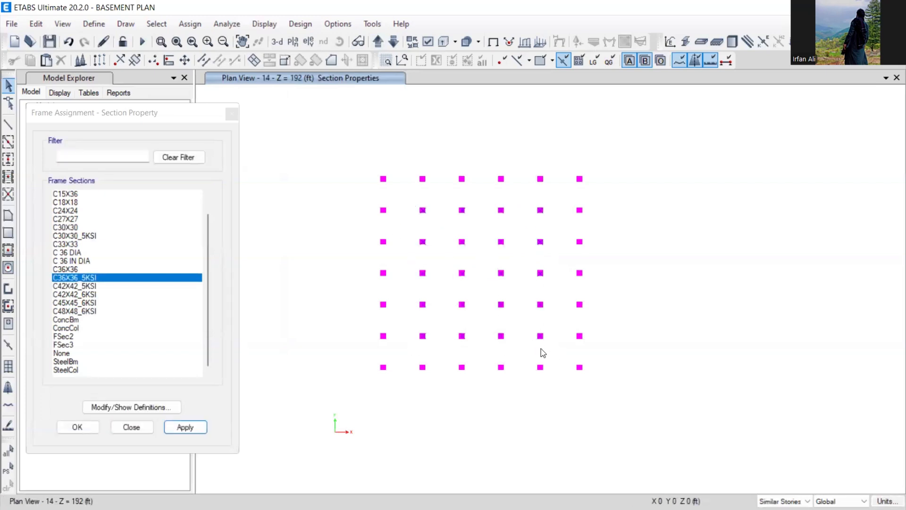
{"action": "left_click", "coordinate": [86, 303]}
{"action": "left_click", "coordinate": [87, 278]}
{"action": "left_click", "coordinate": [185, 427]}
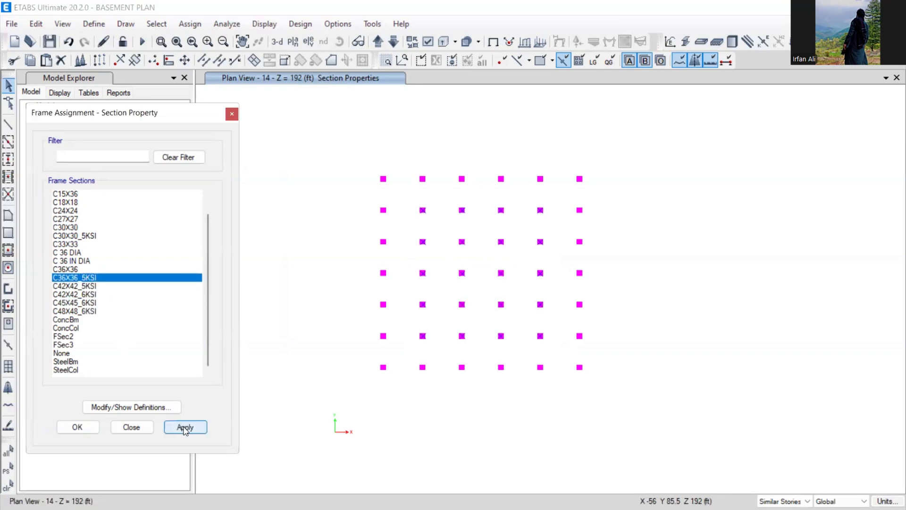
- Select that story's four perimeter column lines and assign C30X30_5KSI
{"action": "left_click_drag", "start_coordinate": [357, 167], "coordinate": [591, 194]}
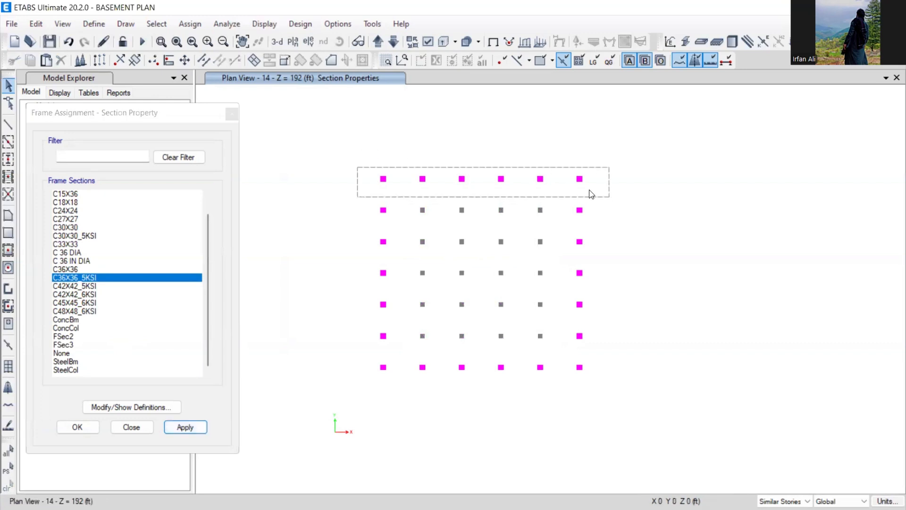
{"action": "left_click_drag", "start_coordinate": [564, 158], "coordinate": [594, 389]}
{"action": "left_click_drag", "start_coordinate": [366, 360], "coordinate": [635, 401]}
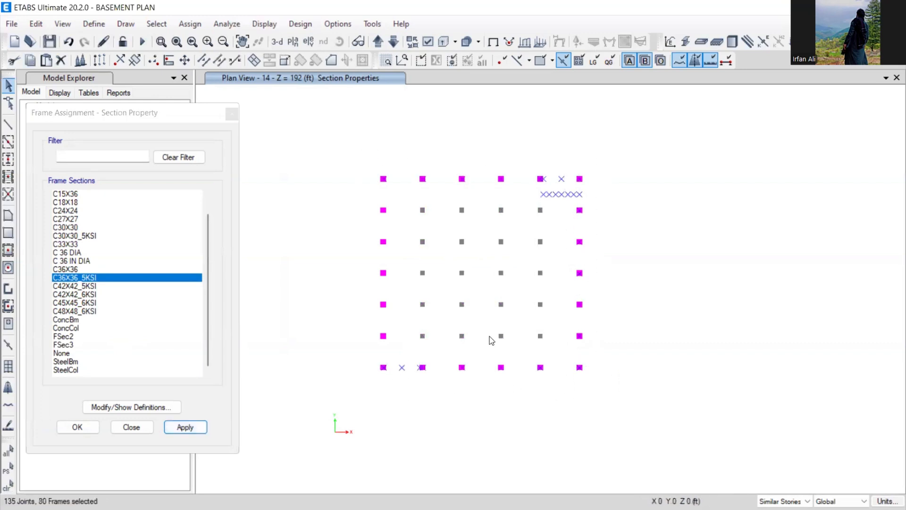
{"action": "left_click_drag", "start_coordinate": [364, 153], "coordinate": [402, 372]}
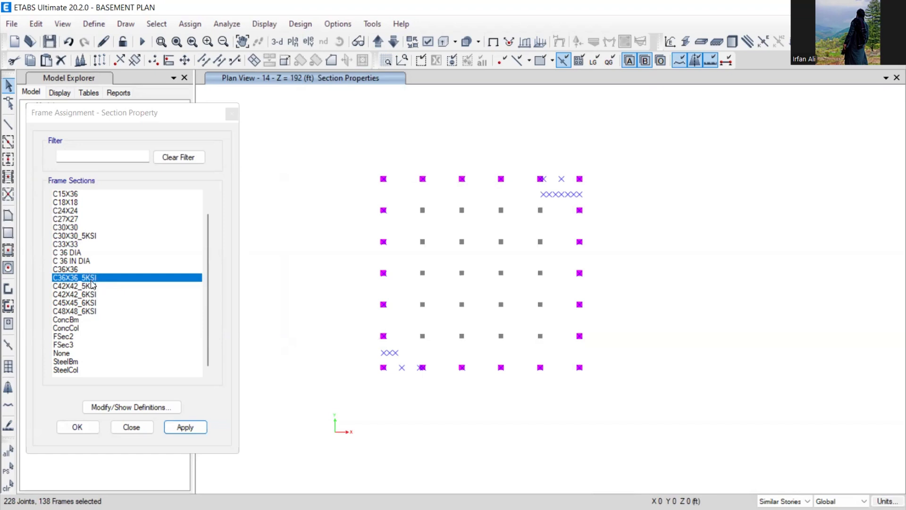
{"action": "left_click", "coordinate": [89, 228]}
{"action": "left_click", "coordinate": [90, 237]}
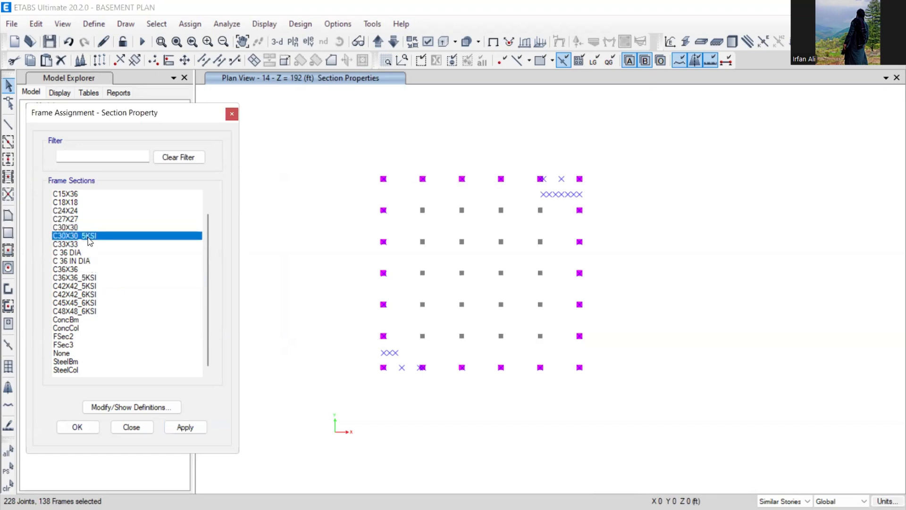
{"action": "left_click", "coordinate": [185, 426]}
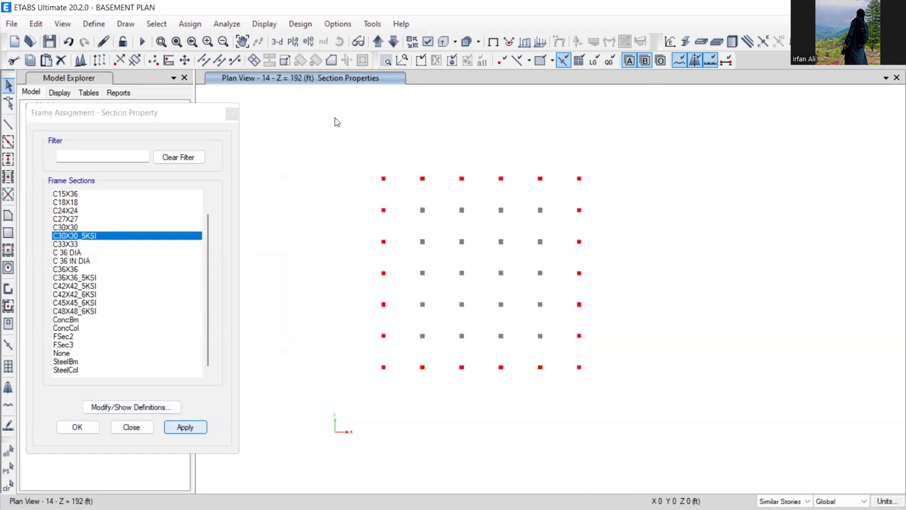
- Move the plan view up to the story at Z = 228 ft
{"action": "left_click", "coordinate": [377, 44]}
{"action": "left_click", "coordinate": [377, 43]}
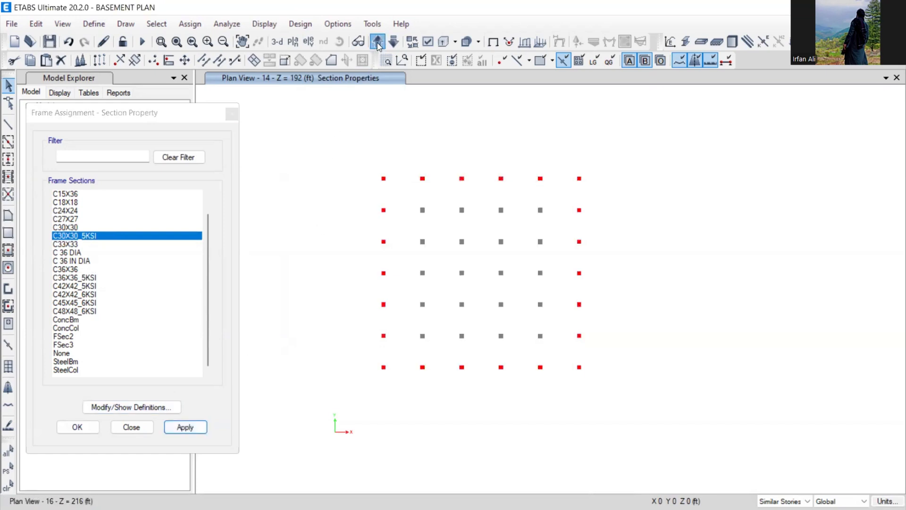
{"action": "left_click", "coordinate": [377, 43]}
- Show the tower in 3D with extruded columns at a lower angle, save, and list elevations
{"action": "left_click", "coordinate": [277, 44]}
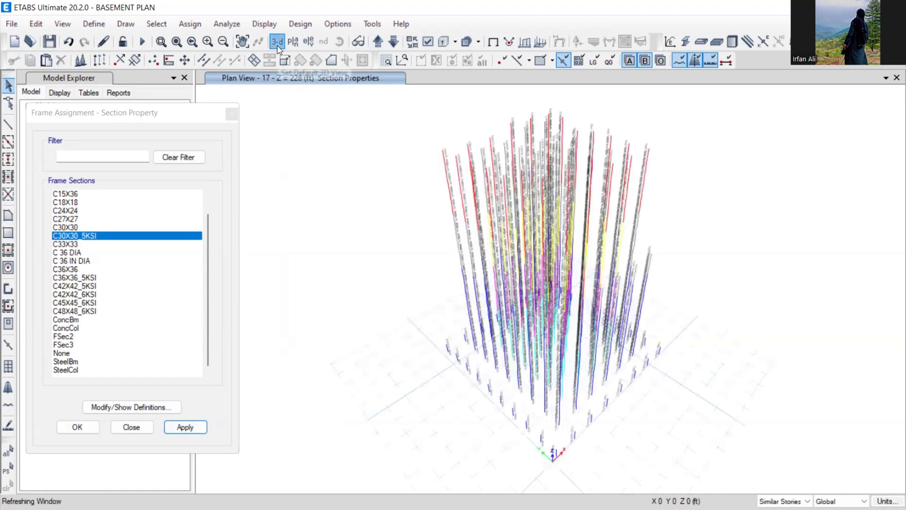
{"action": "left_click", "coordinate": [339, 43]}
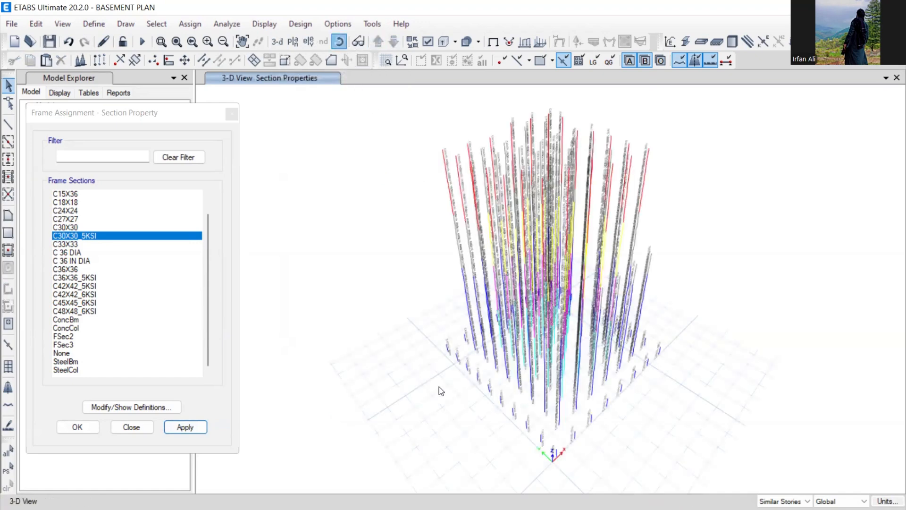
{"action": "left_click_drag", "start_coordinate": [446, 353], "coordinate": [446, 330]}
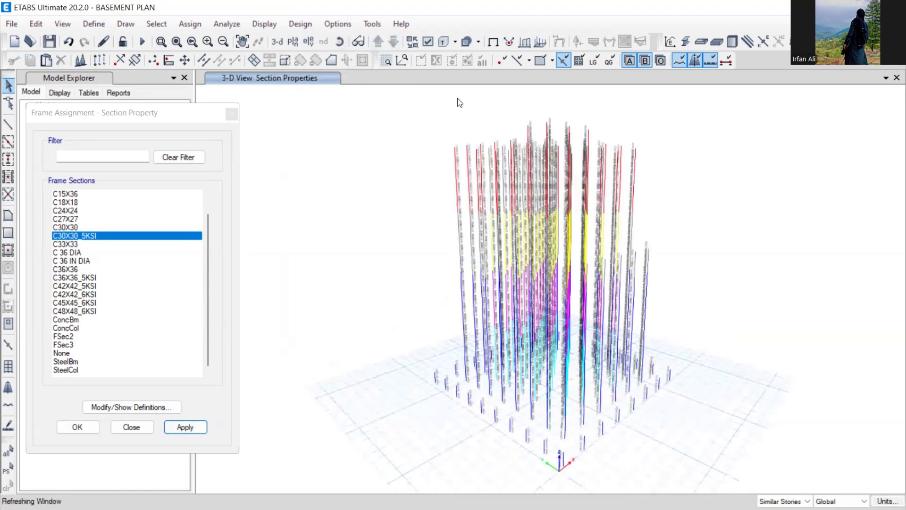
{"action": "left_click", "coordinate": [493, 41]}
{"action": "left_click", "coordinate": [444, 42]}
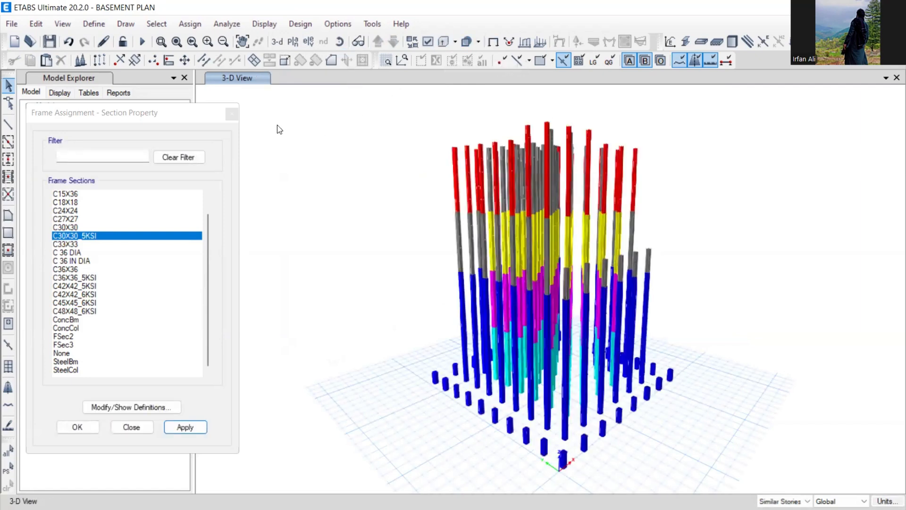
{"action": "left_click", "coordinate": [53, 43]}
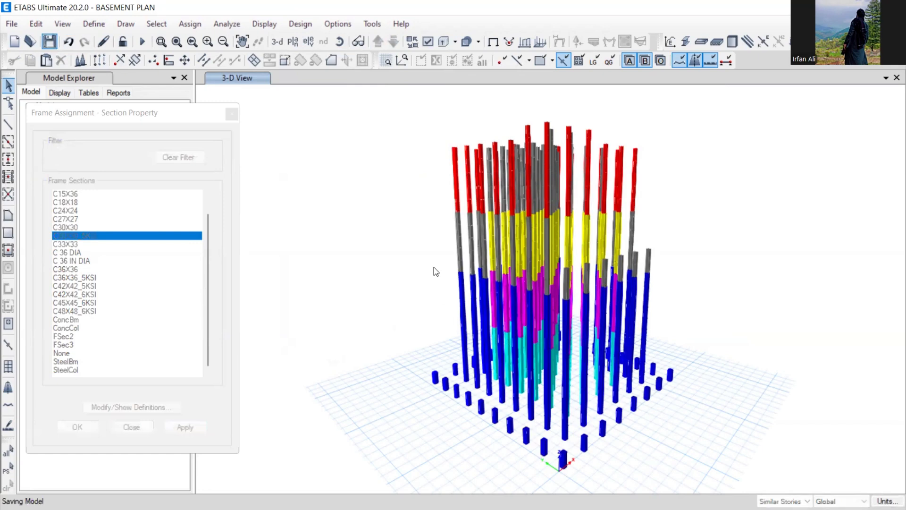
{"action": "left_click", "coordinate": [309, 42]}
- Display the General Grid 10 elevation, close the section assignment window, and save
{"action": "left_click", "coordinate": [359, 253]}
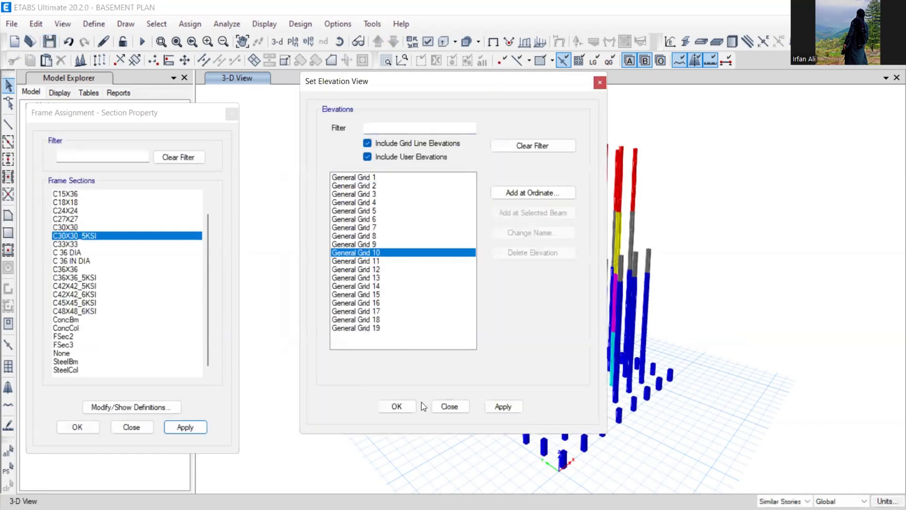
{"action": "left_click", "coordinate": [397, 406]}
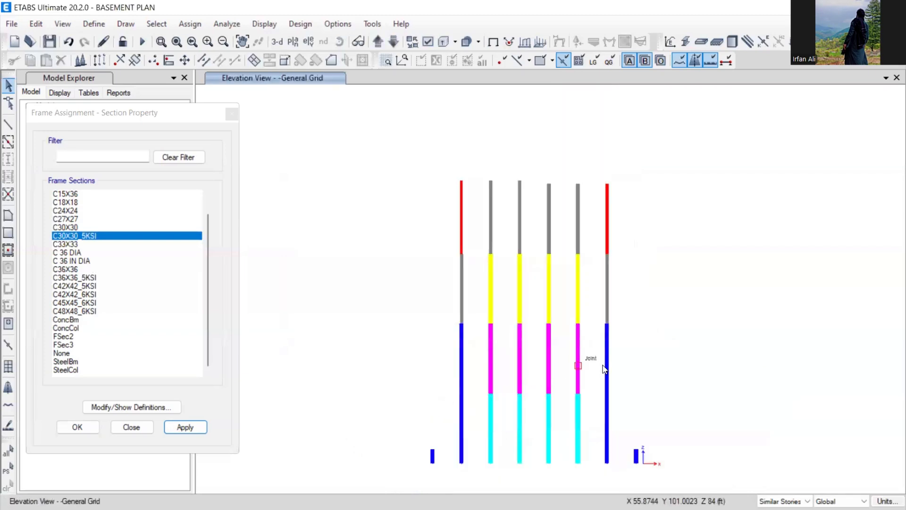
{"action": "left_click_drag", "start_coordinate": [627, 311], "coordinate": [592, 277]}
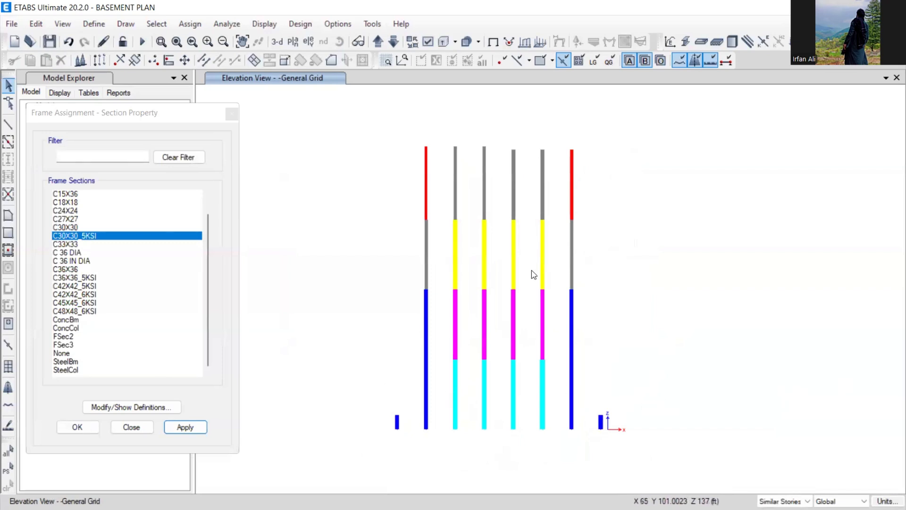
{"action": "left_click", "coordinate": [231, 114]}
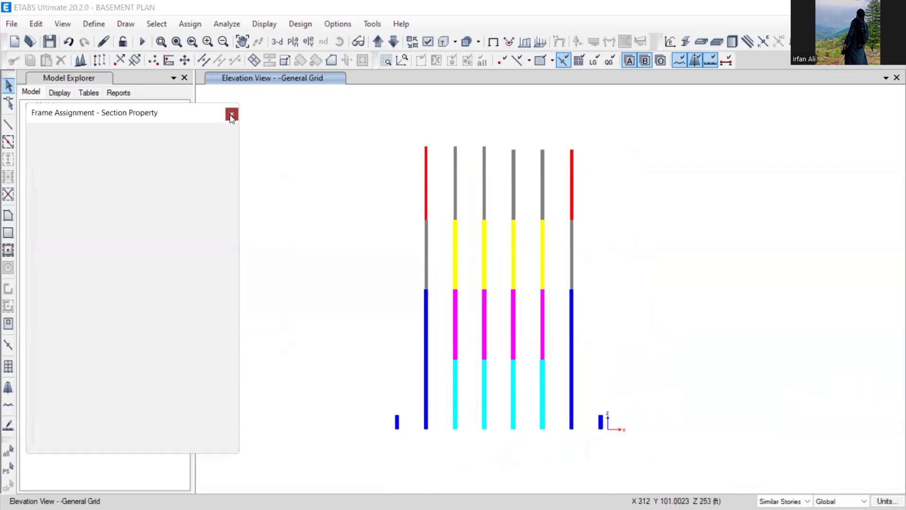
{"action": "left_click", "coordinate": [50, 42]}
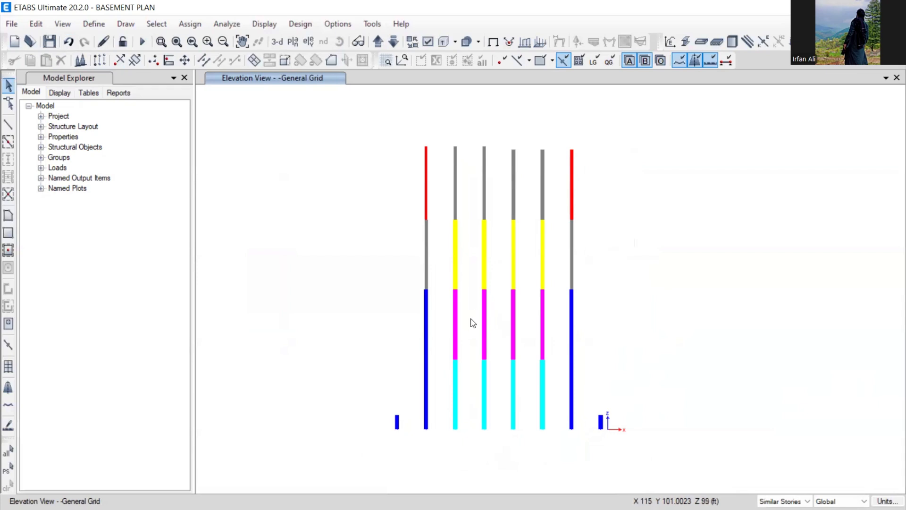
- Select one column segment in the elevation and save the model again
{"action": "scroll", "coordinate": [460, 361], "scroll_direction": "up", "scroll_amount": 3}
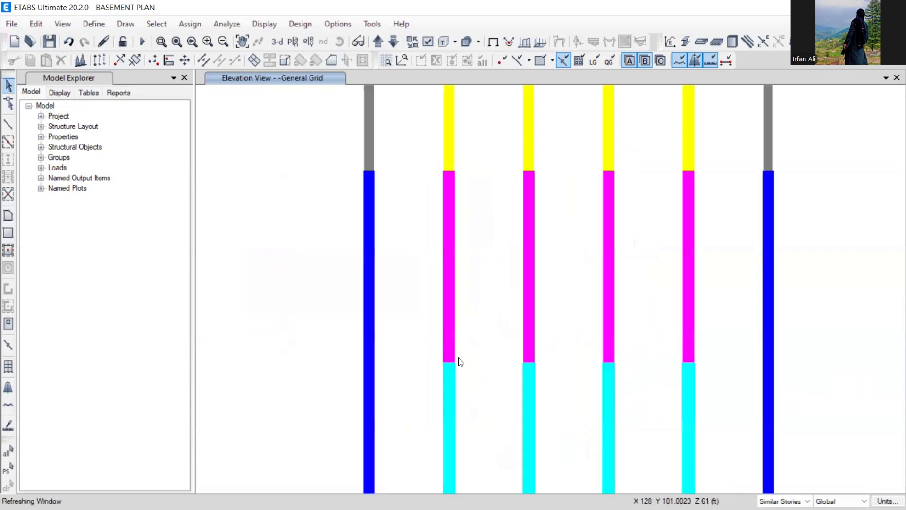
{"action": "left_click", "coordinate": [434, 342]}
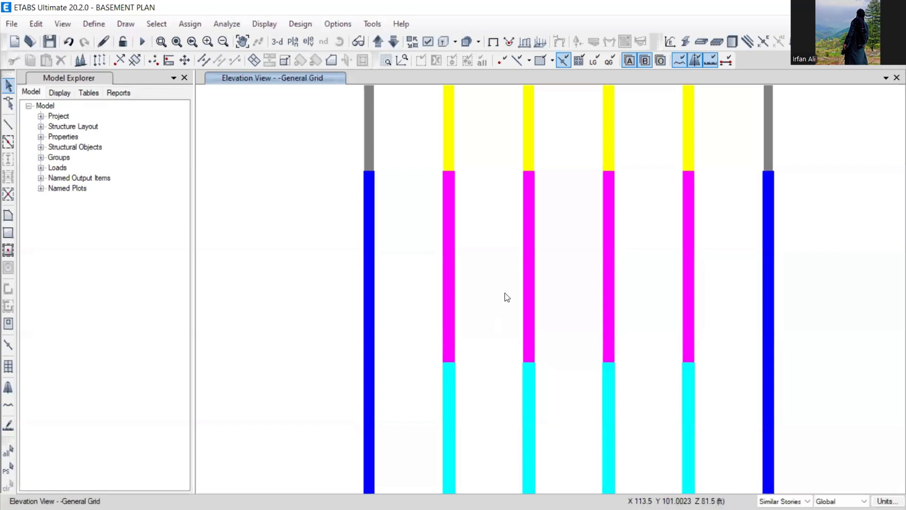
{"action": "scroll", "coordinate": [505, 297], "scroll_direction": "down", "scroll_amount": 3}
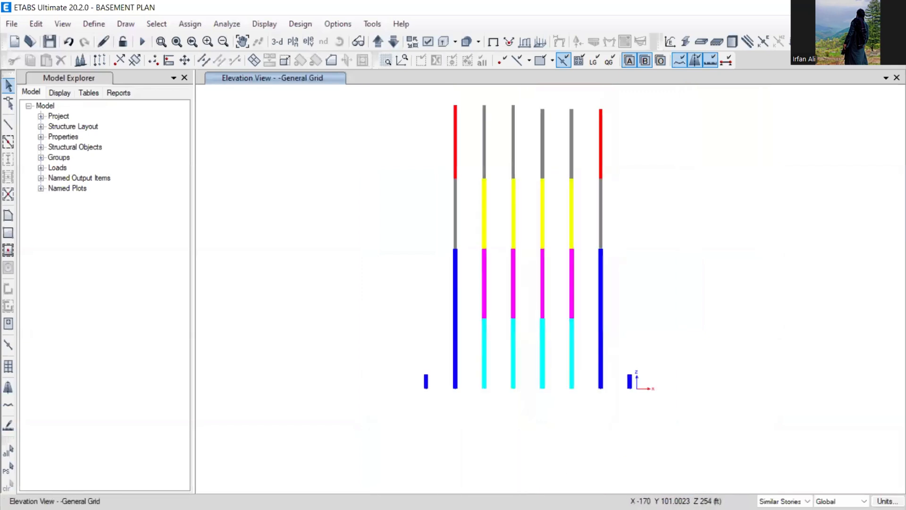
{"action": "left_click", "coordinate": [49, 41]}
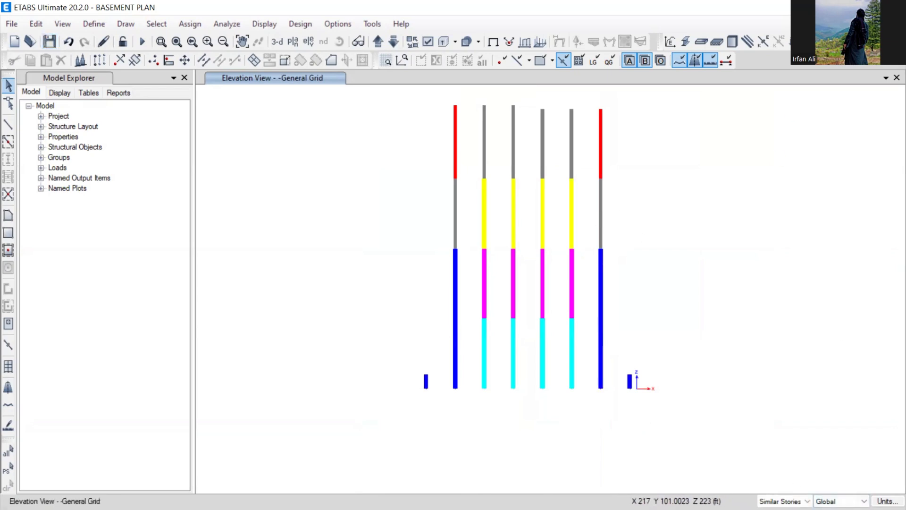
- Minimize ETABS and bring up the PowerPoint slide 6 on beam sizing
{"action": "left_click", "coordinate": [831, 7]}
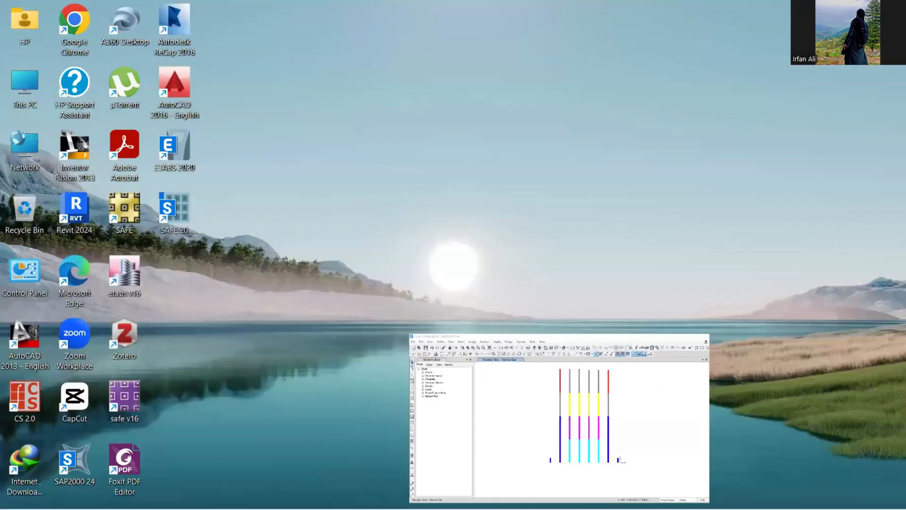
{"action": "left_click", "coordinate": [622, 498]}
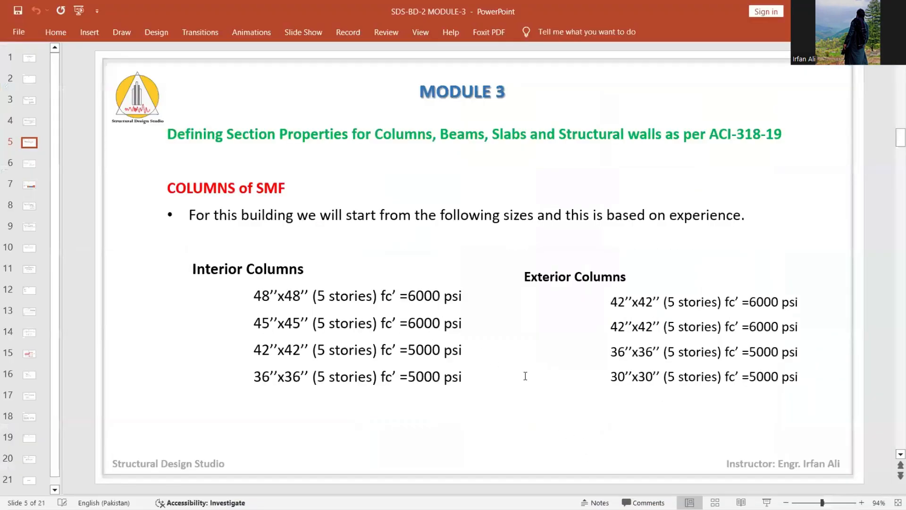
{"action": "scroll", "coordinate": [480, 416], "scroll_direction": "down", "scroll_amount": 1}
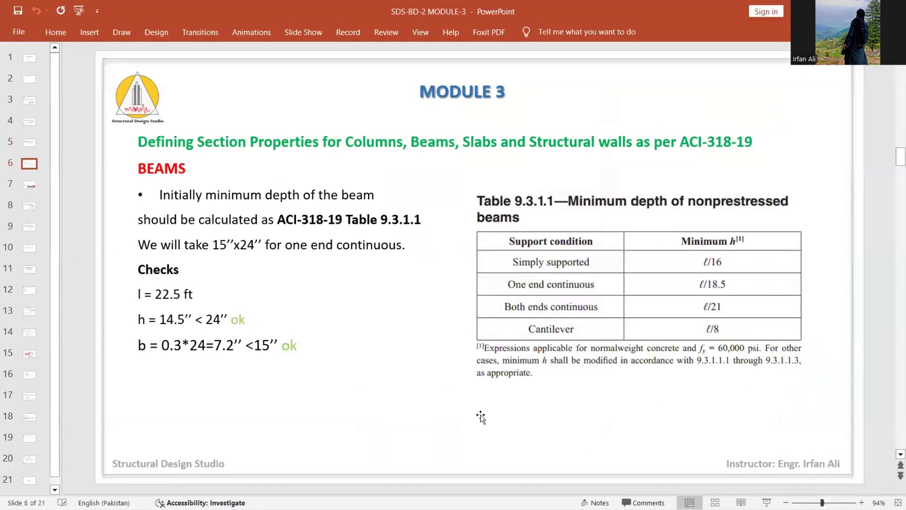
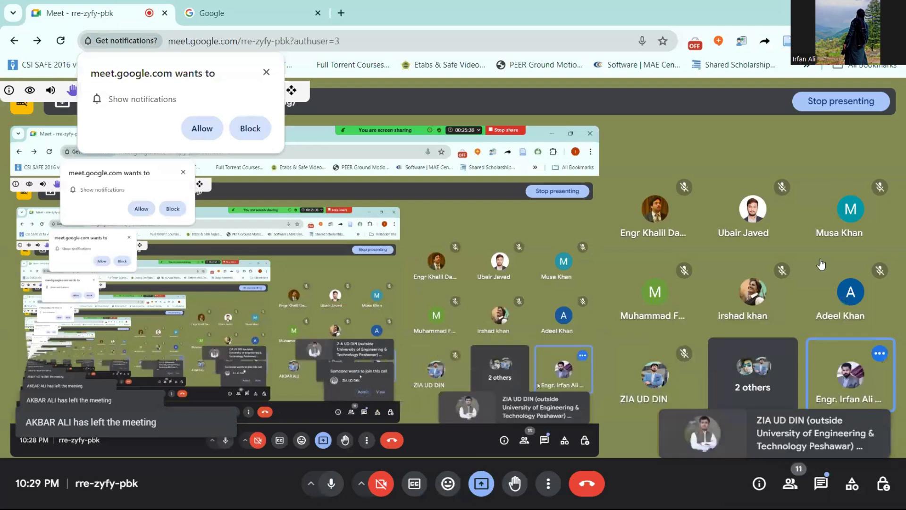
- Show PowerPoint slide 6 of SDS-BD-2 MODULE-3 on beam depth, then bring up the Excel workbook
{"action": "left_click", "coordinate": [834, 12]}
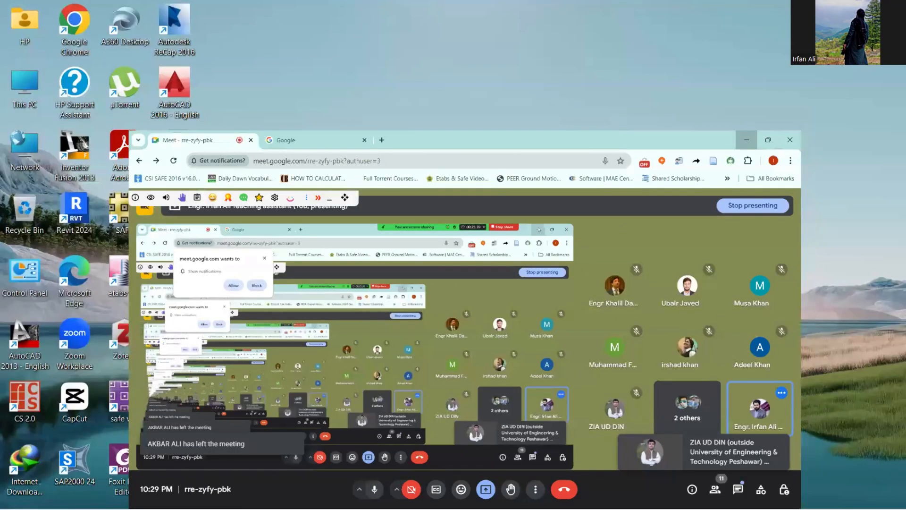
{"action": "left_click", "coordinate": [650, 494]}
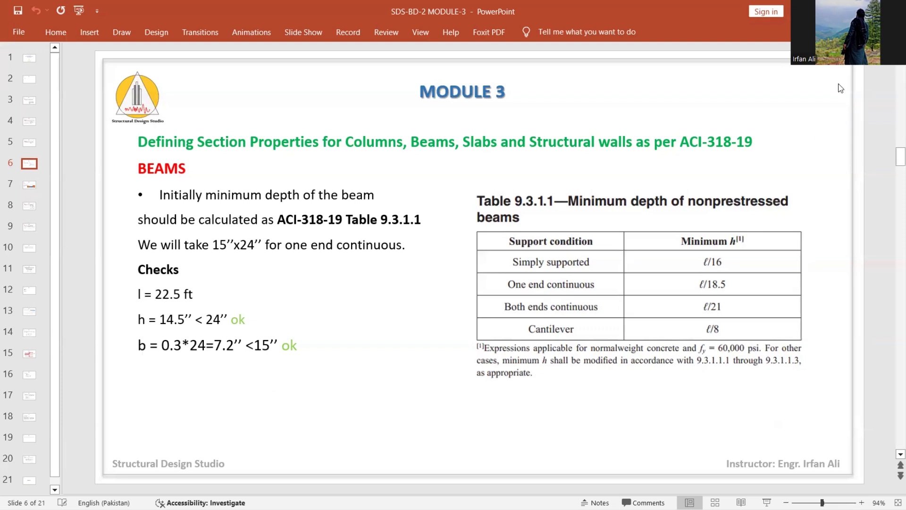
{"action": "left_click", "coordinate": [829, 11]}
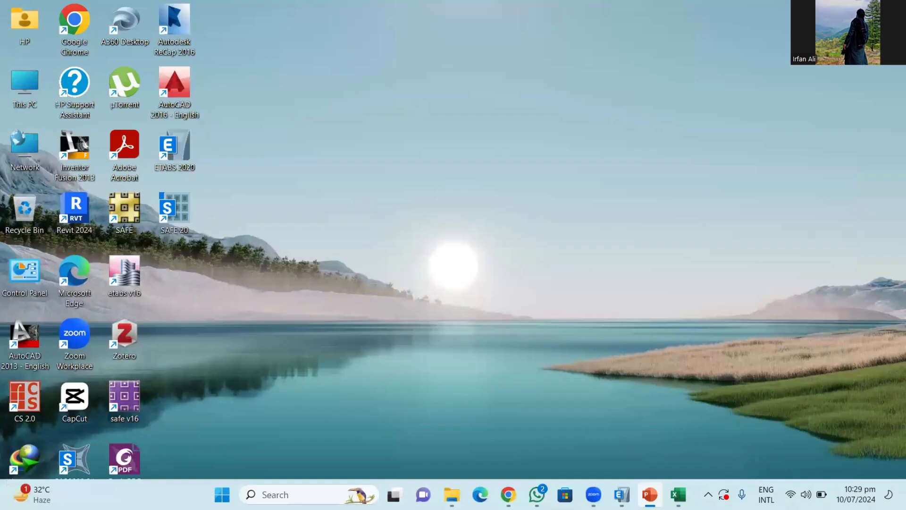
{"action": "left_click", "coordinate": [678, 494]}
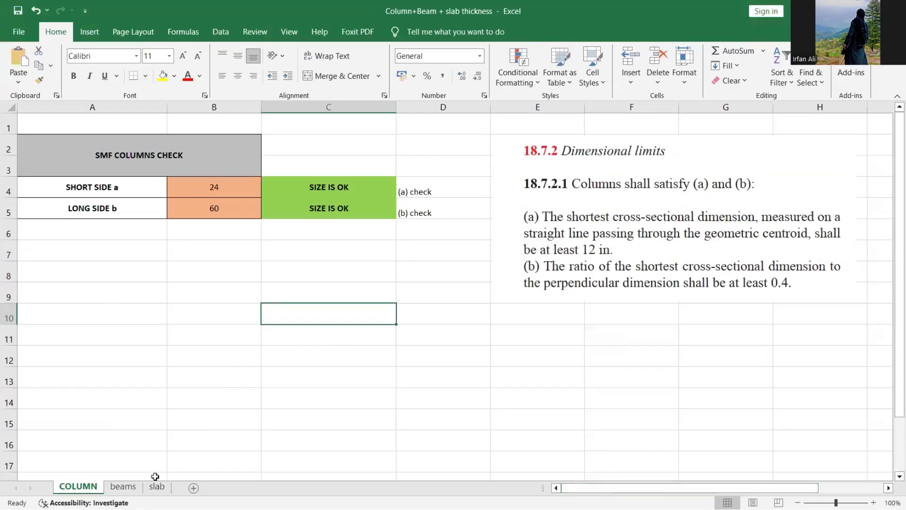
- On the beams sheet, enter a 20 ft clear span in F4 and review the F7 and F5 depths
{"action": "left_click", "coordinate": [132, 489]}
{"action": "left_click", "coordinate": [461, 390]}
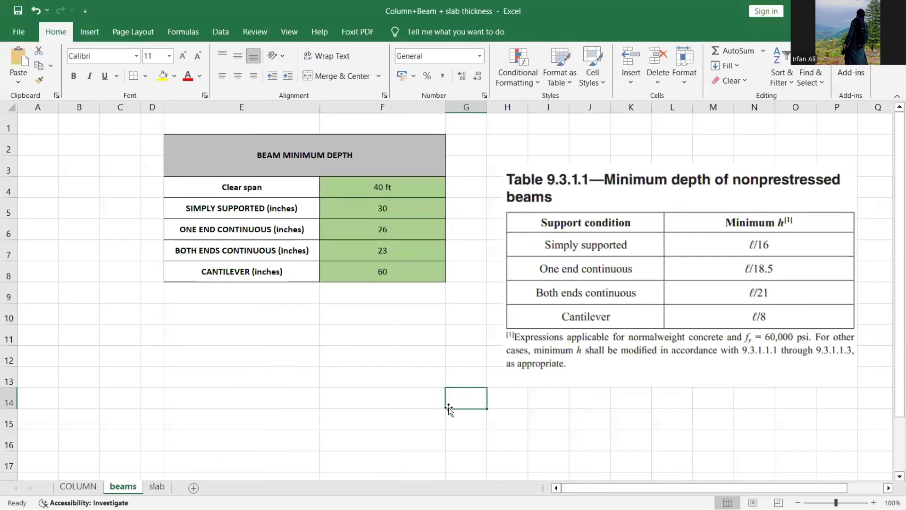
{"action": "left_click", "coordinate": [618, 421]}
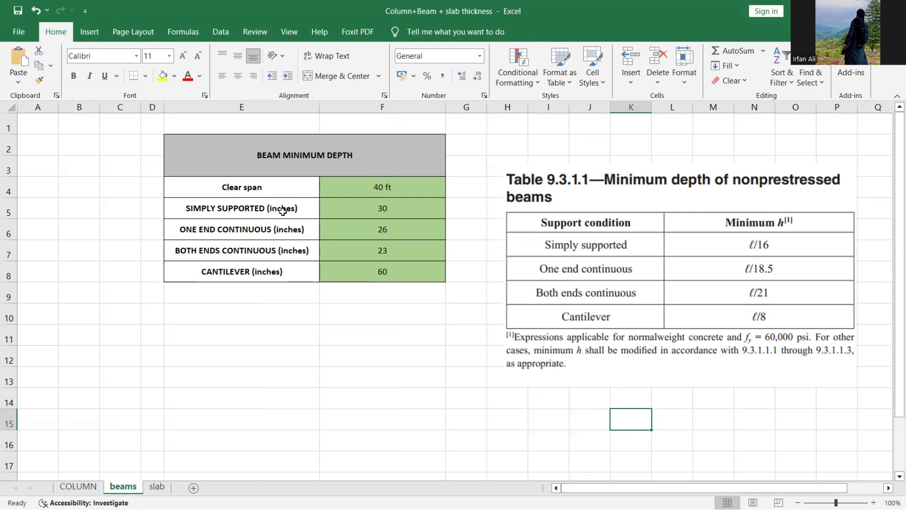
{"action": "left_click", "coordinate": [386, 187]}
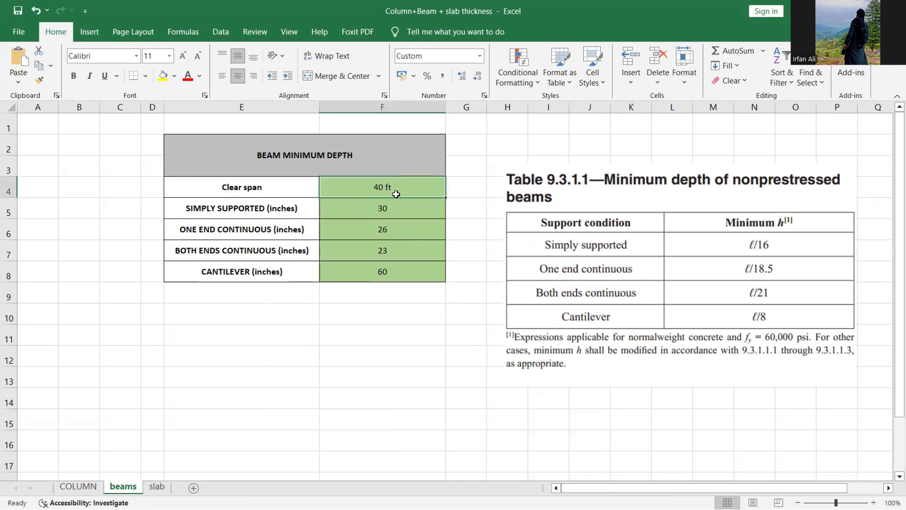
{"action": "type", "text": "20"}
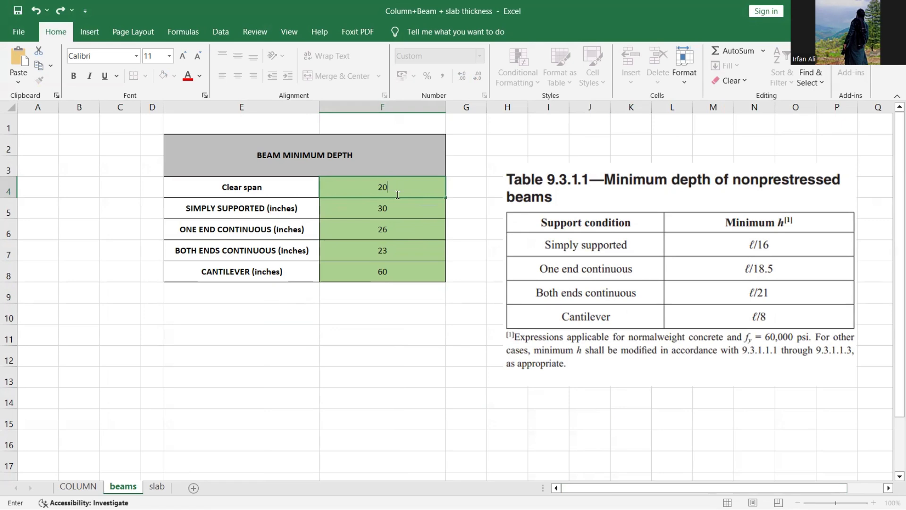
{"action": "key", "text": "Return"}
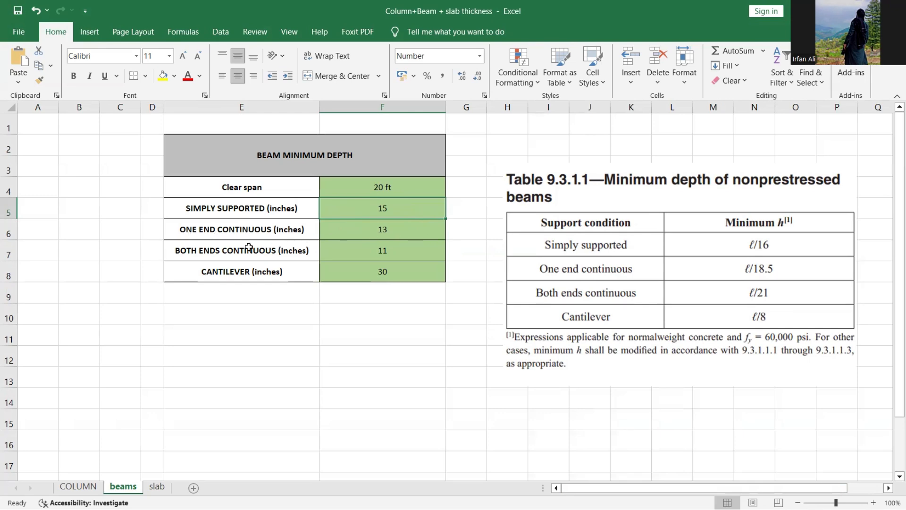
{"action": "left_click", "coordinate": [398, 254]}
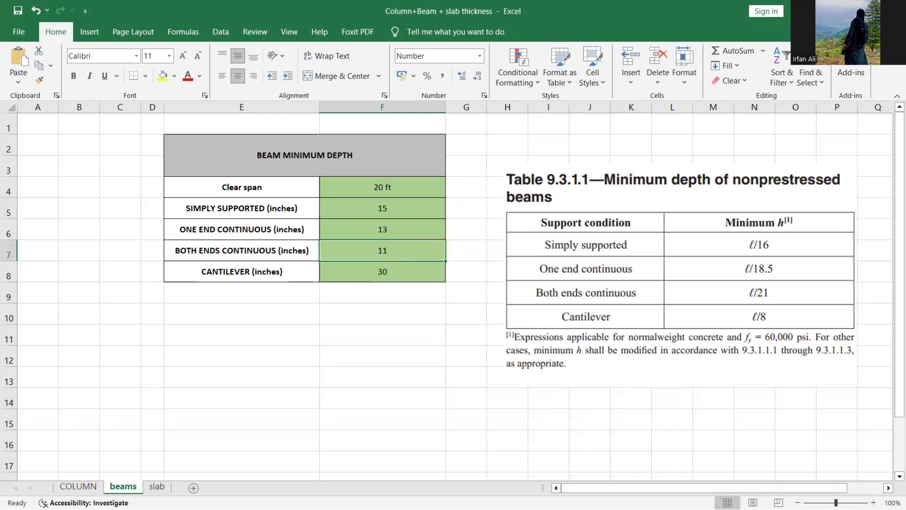
{"action": "left_click", "coordinate": [404, 215]}
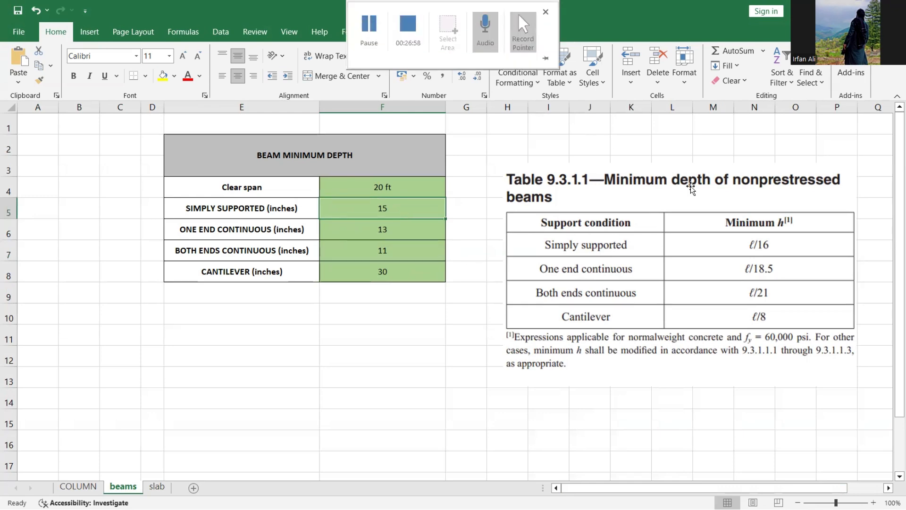
- Add notes: '25 FT' in F12, '48X48' in E12, and =25-4 (giving 21) in E13
{"action": "left_click", "coordinate": [371, 358]}
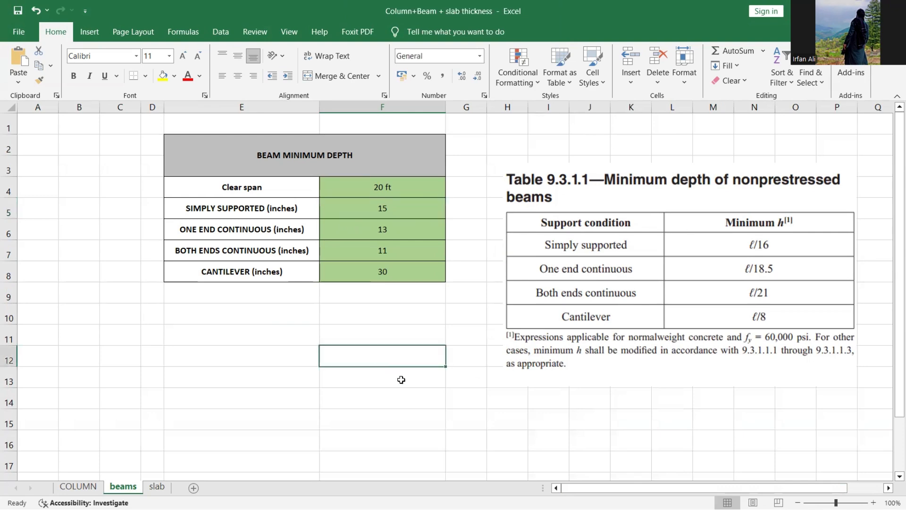
{"action": "type", "text": "25"}
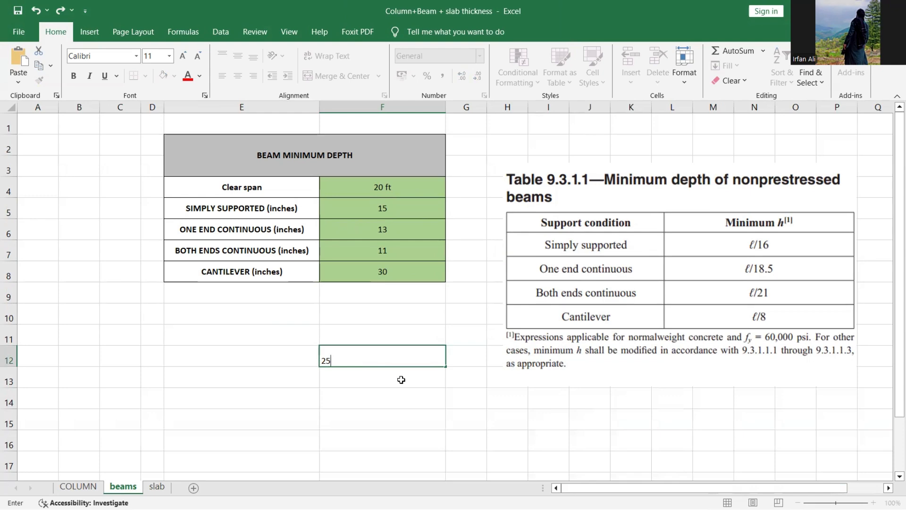
{"action": "type", "text": " FT"}
{"action": "key", "text": "Return"}
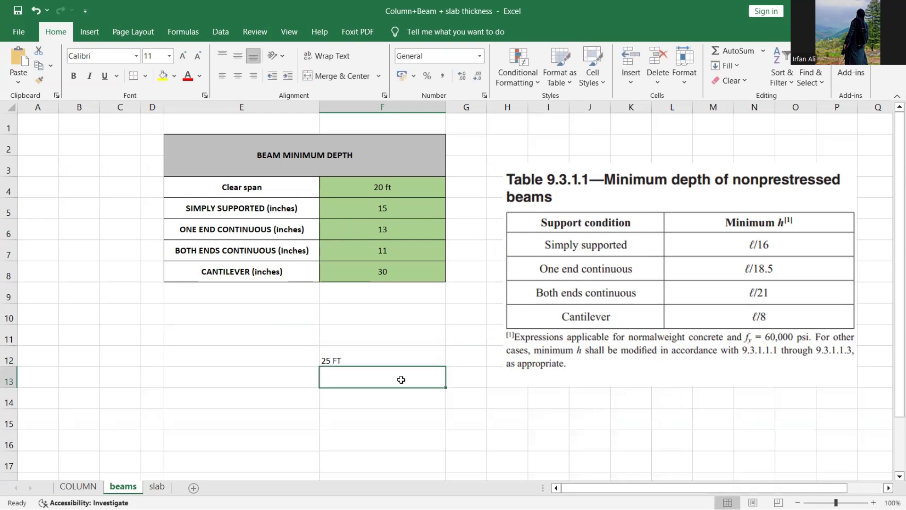
{"action": "key", "text": "Left"}
{"action": "key", "text": "Up"}
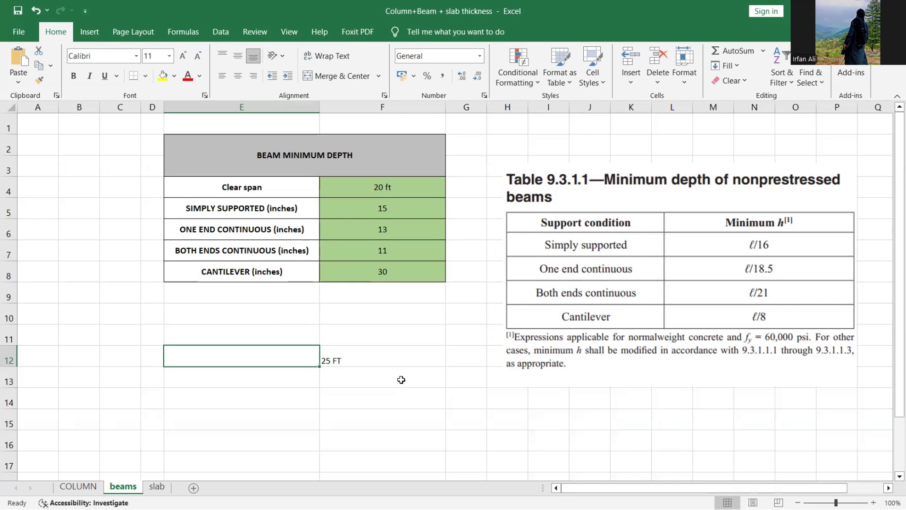
{"action": "type", "text": "48X48"}
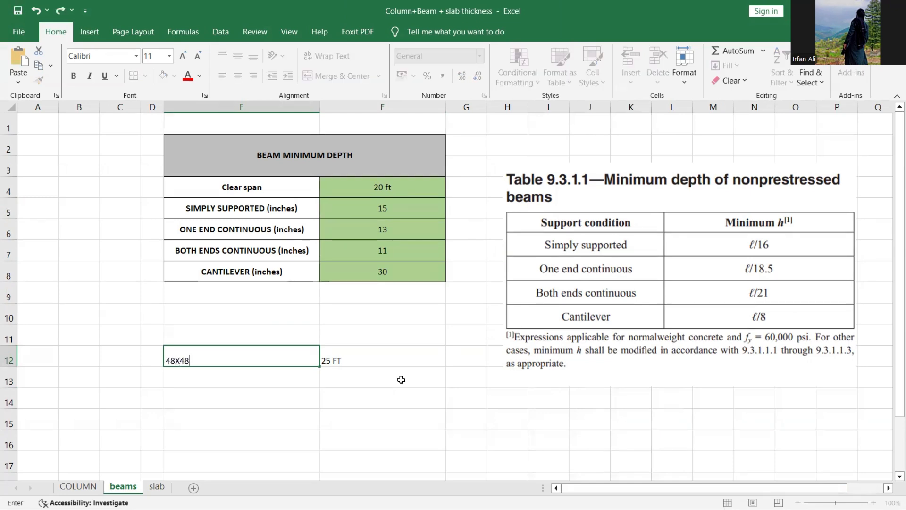
{"action": "key", "text": "Return"}
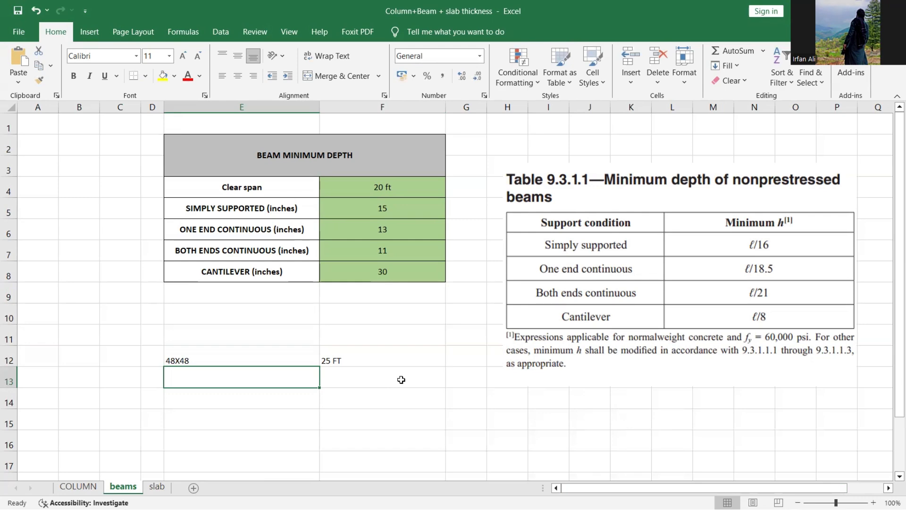
{"action": "type", "text": "=25-"}
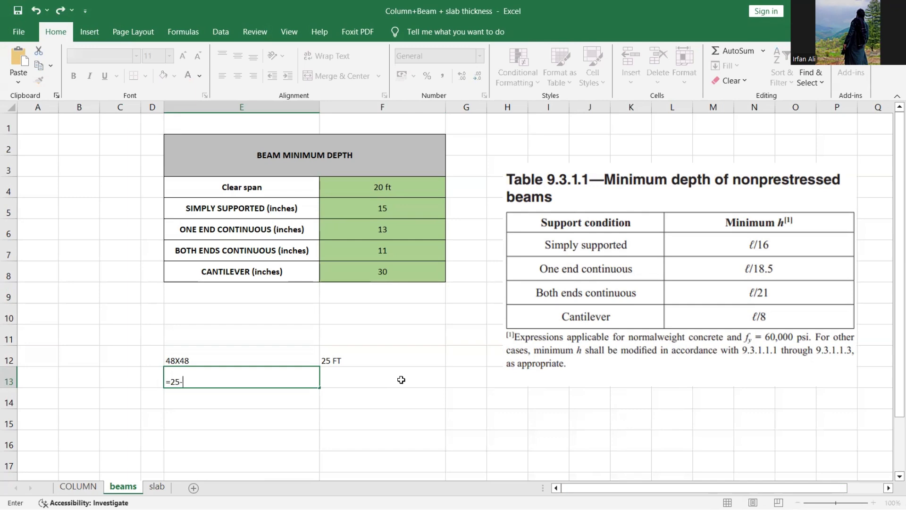
{"action": "type", "text": "4"}
{"action": "key", "text": "Return"}
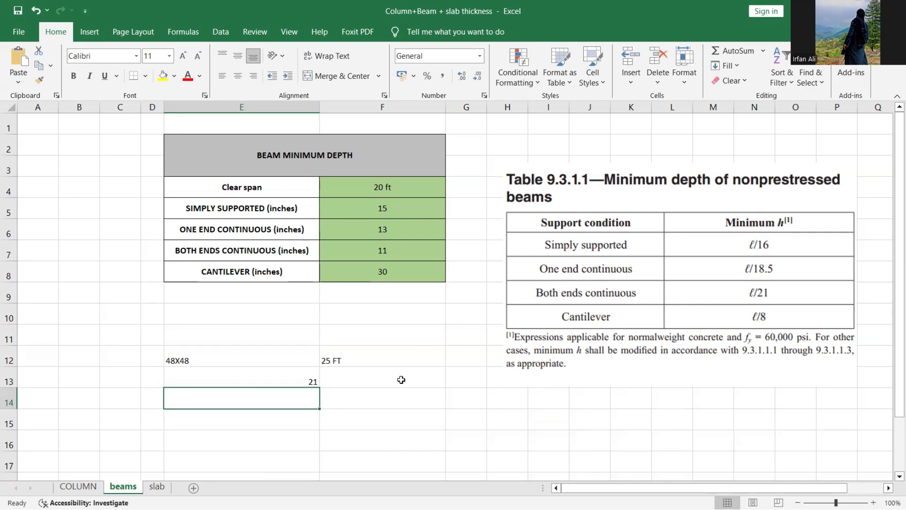
- Change the clear span in F4 to 21 ft
{"action": "left_click", "coordinate": [413, 187]}
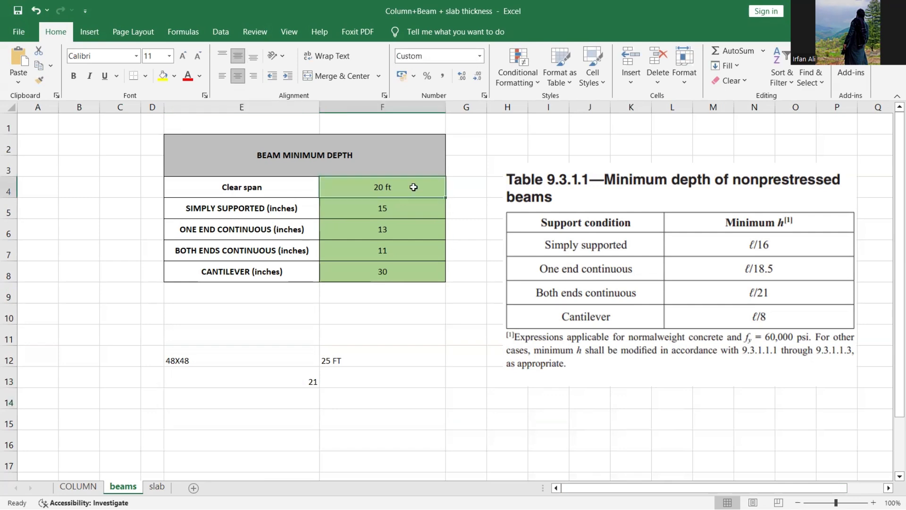
{"action": "type", "text": "21"}
{"action": "key", "text": "Return"}
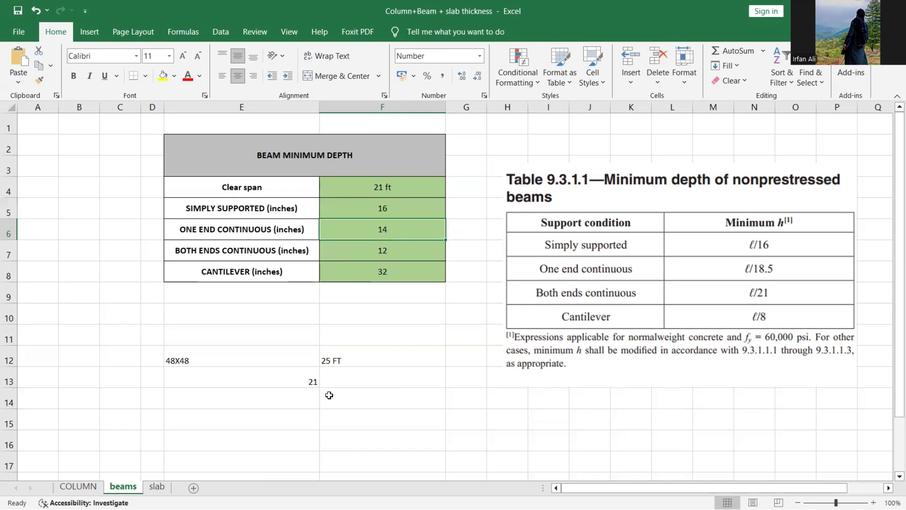
- Add '30X30' in E14 and the formula =25-2.5 (giving 22.5) in E15
{"action": "left_click", "coordinate": [293, 399]}
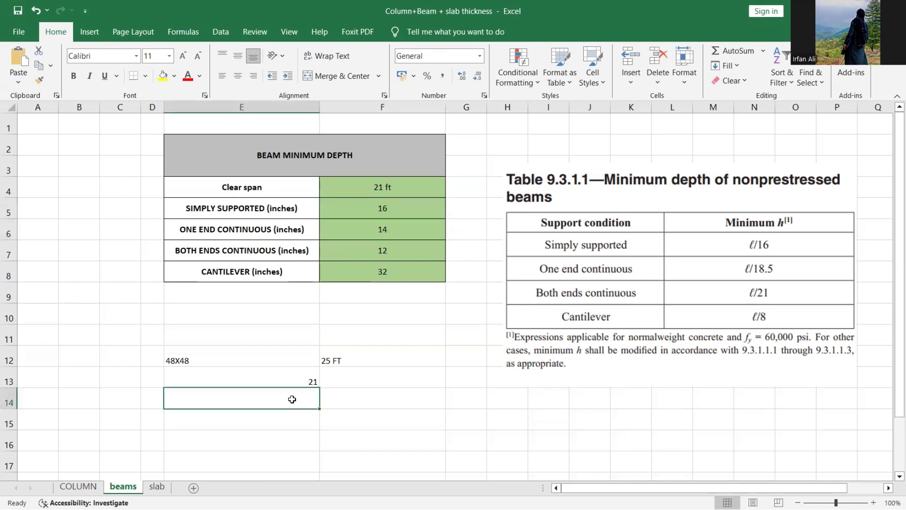
{"action": "type", "text": "30X"}
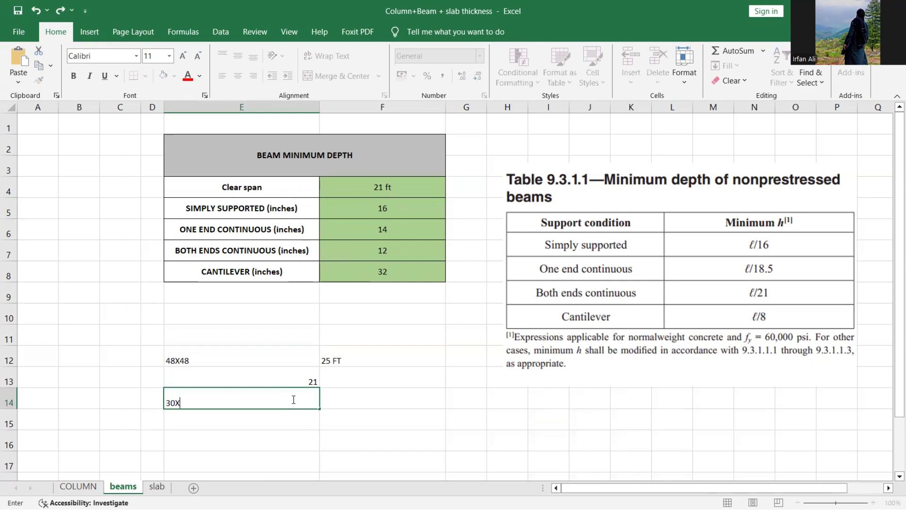
{"action": "type", "text": "30"}
{"action": "key", "text": "Return"}
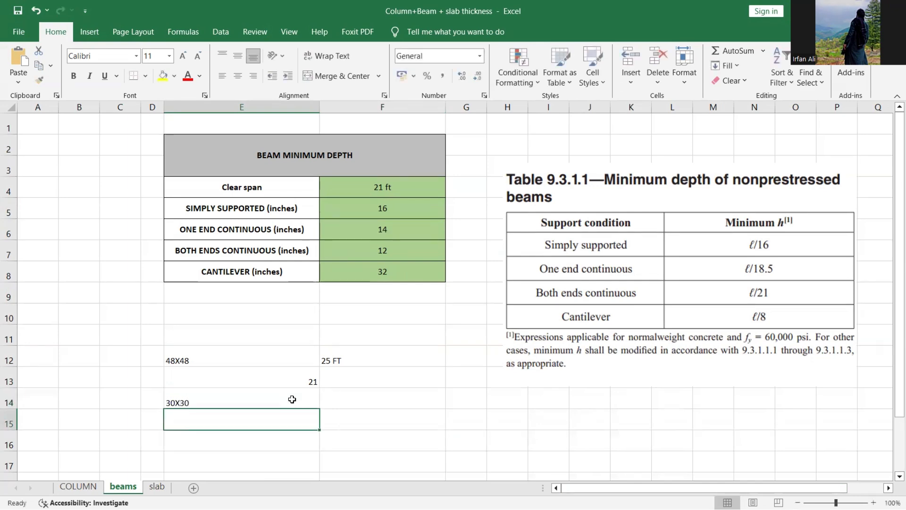
{"action": "key", "text": "Return"}
{"action": "key", "text": "Up"}
{"action": "type", "text": "=25-2.5"}
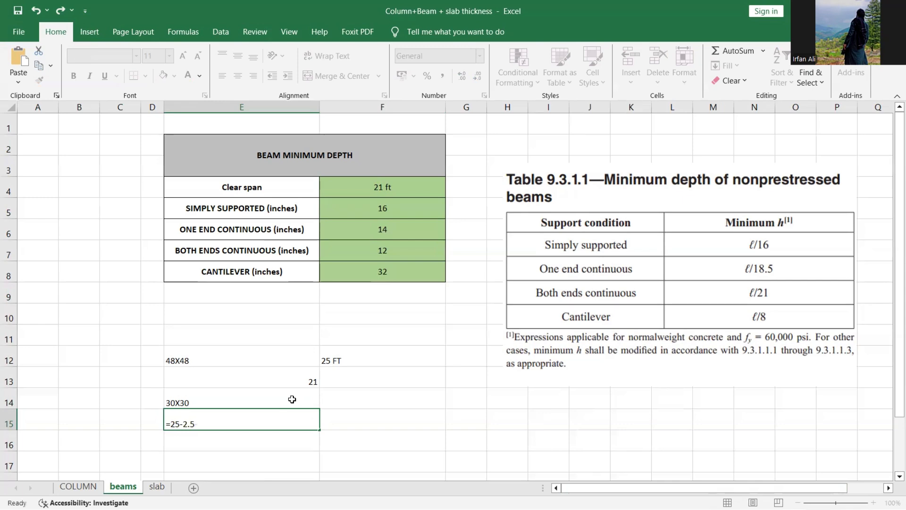
{"action": "key", "text": "Return"}
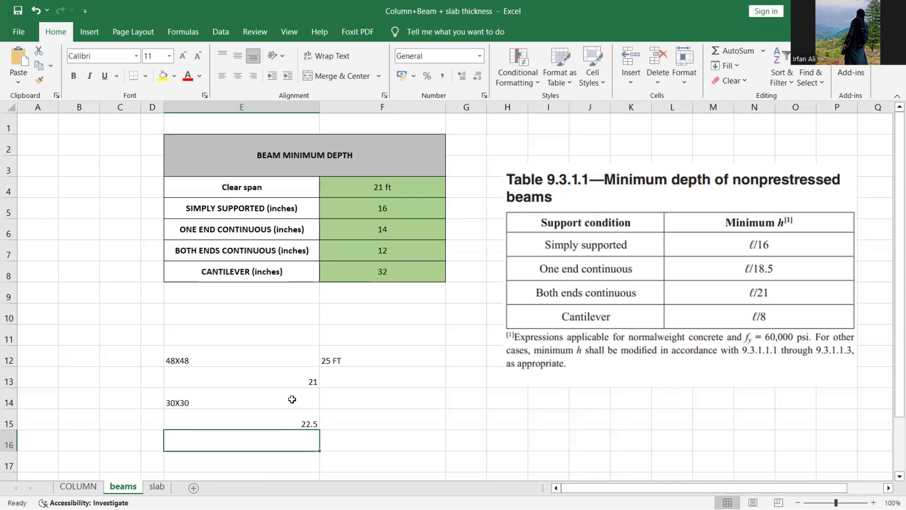
{"action": "left_click", "coordinate": [375, 192]}
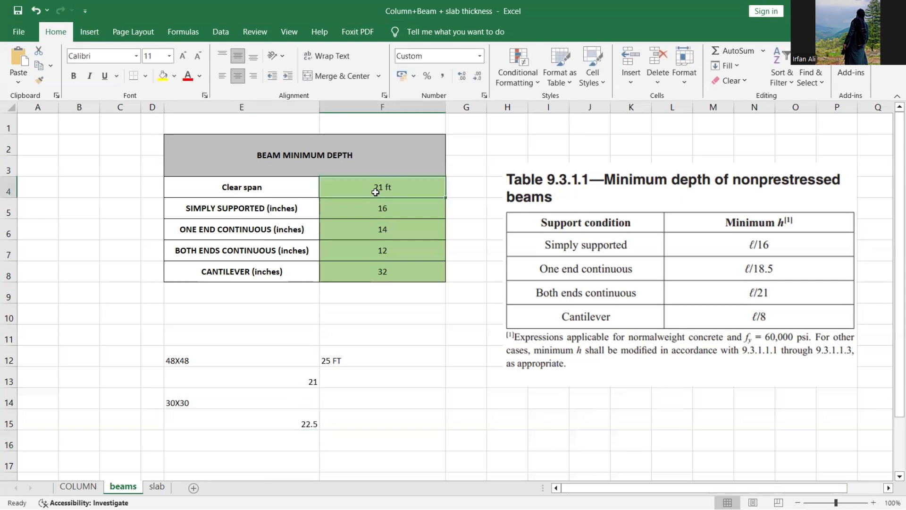
- Compare clear spans of 22.5 ft and 20 ft and check the both-ends-continuous depth
{"action": "type", "text": "22.5"}
{"action": "key", "text": "Return"}
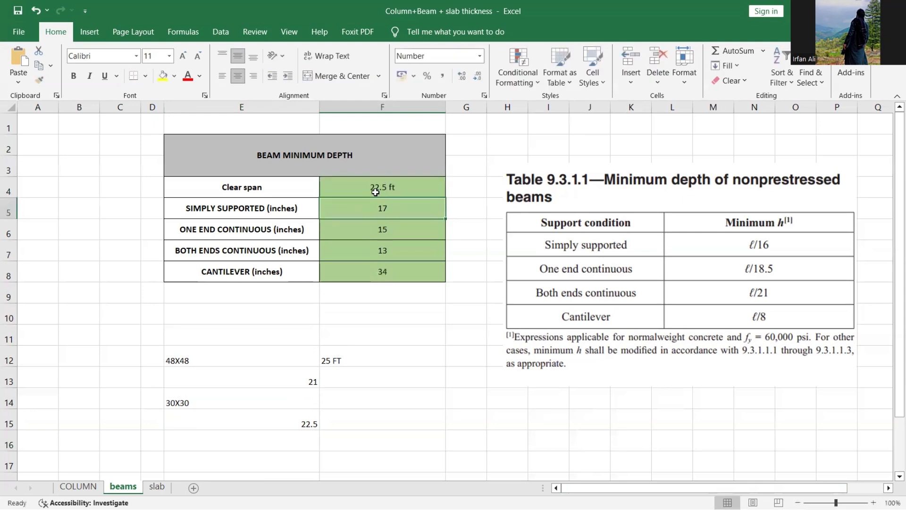
{"action": "left_click", "coordinate": [396, 253]}
{"action": "left_click", "coordinate": [404, 185]}
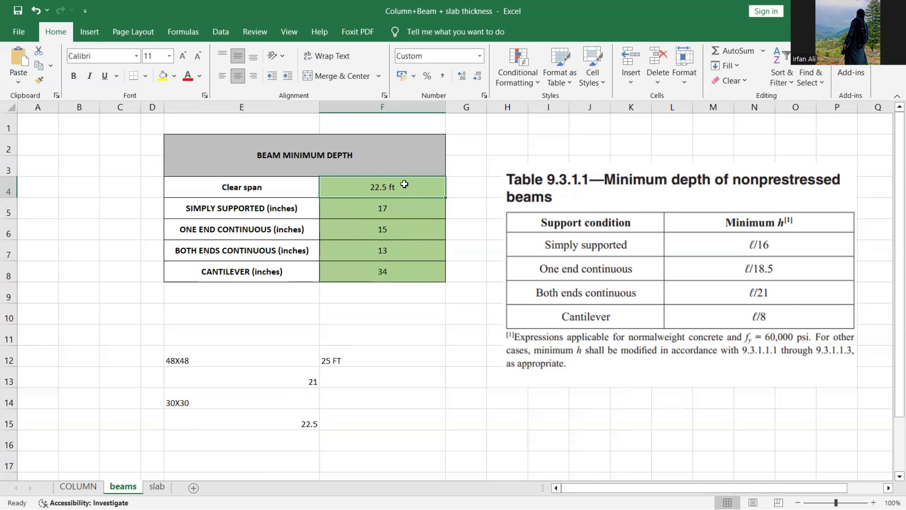
{"action": "type", "text": "20"}
{"action": "key", "text": "Return"}
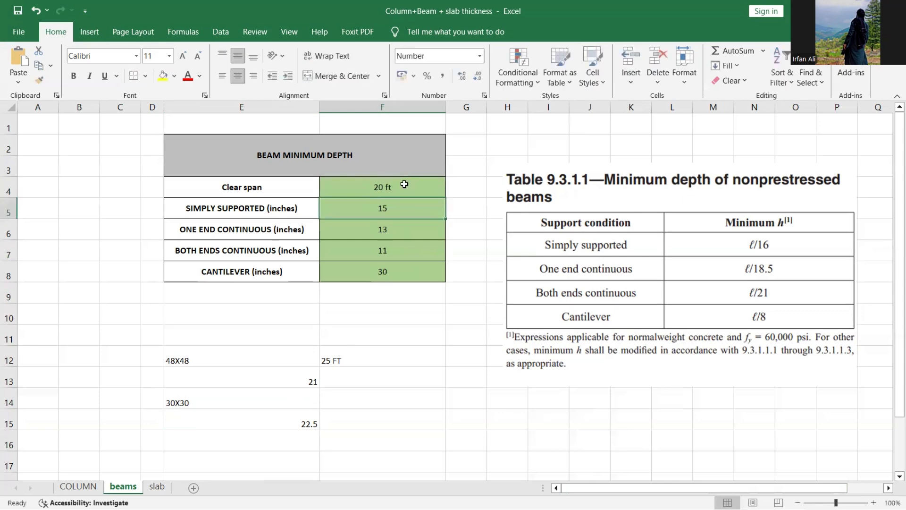
{"action": "left_click", "coordinate": [400, 251]}
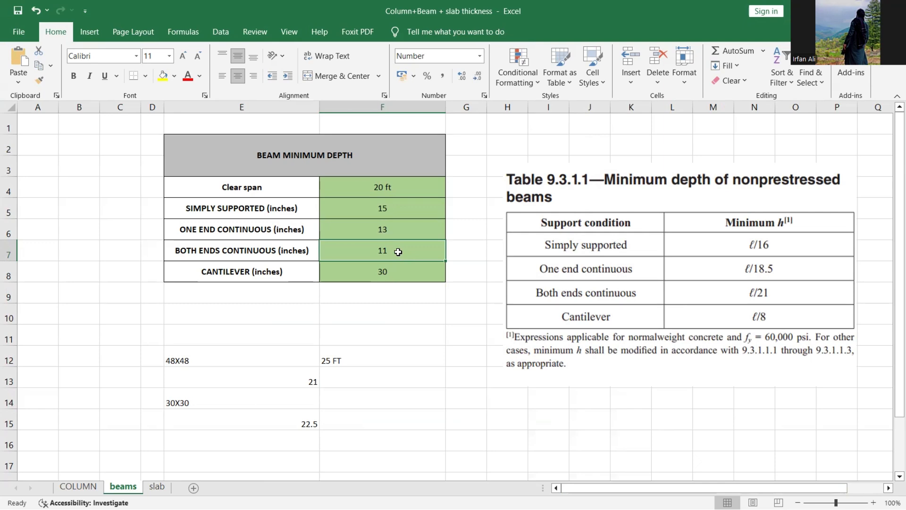
- Set the clear span back to 22.5 ft, giving depths 13 and 15, and point out the 30X30 and 22.5 notes
{"action": "left_click", "coordinate": [214, 405]}
{"action": "left_click", "coordinate": [224, 424]}
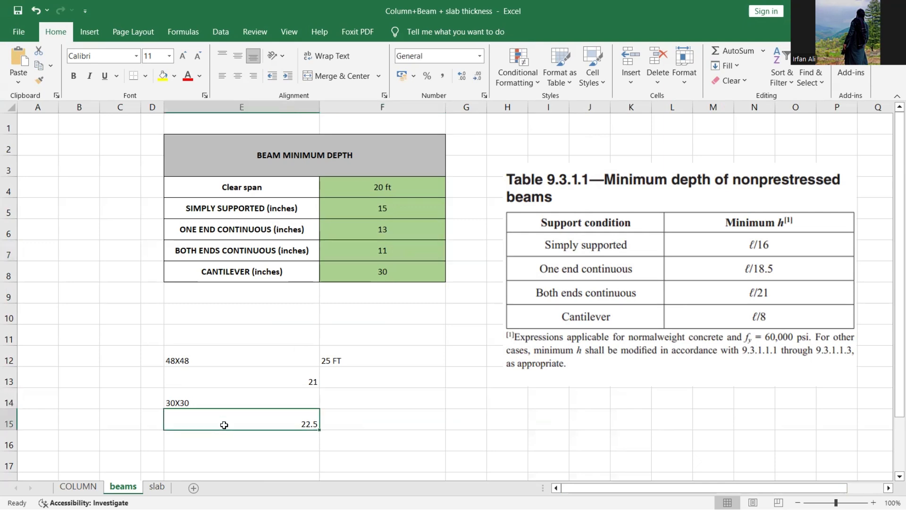
{"action": "left_click", "coordinate": [351, 200]}
{"action": "type", "text": "22.5"}
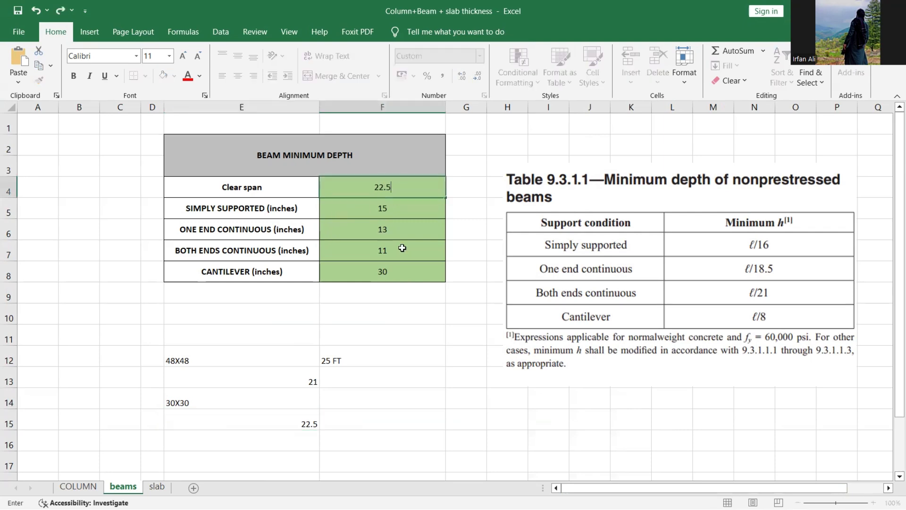
{"action": "key", "text": "Return"}
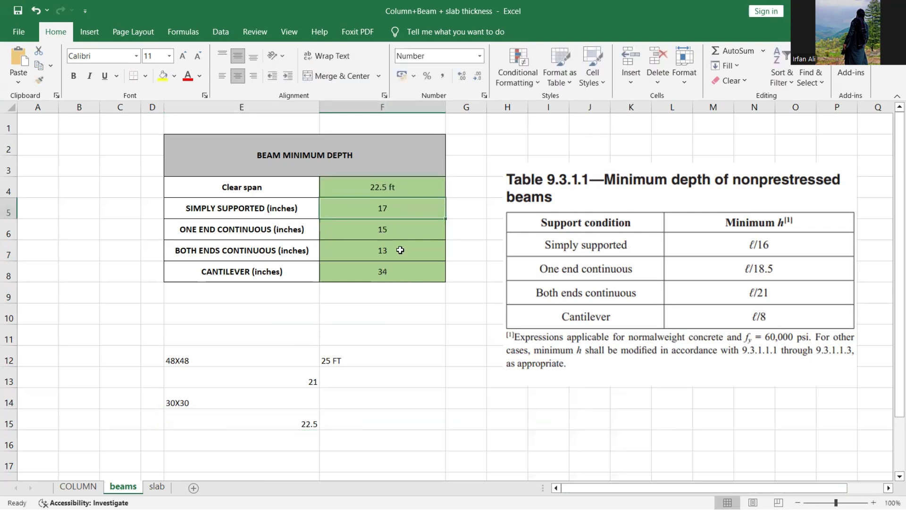
{"action": "left_click", "coordinate": [389, 254]}
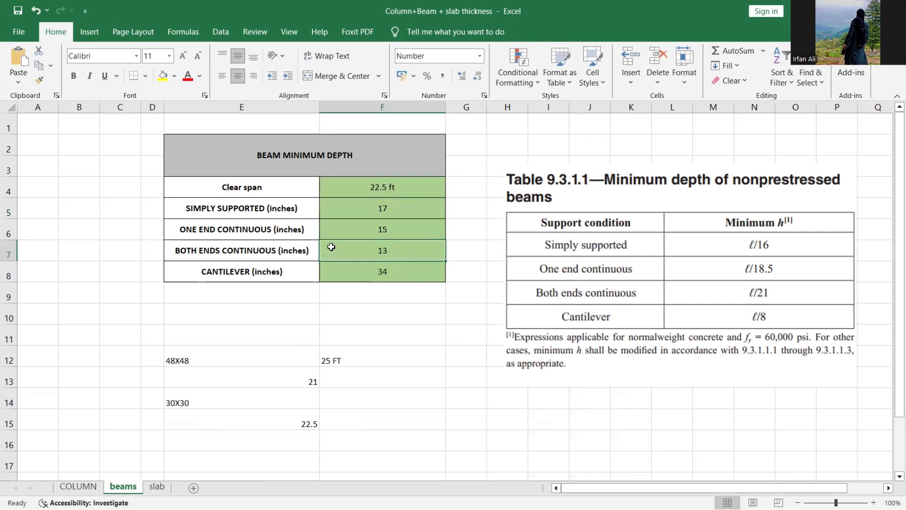
{"action": "left_click", "coordinate": [375, 227]}
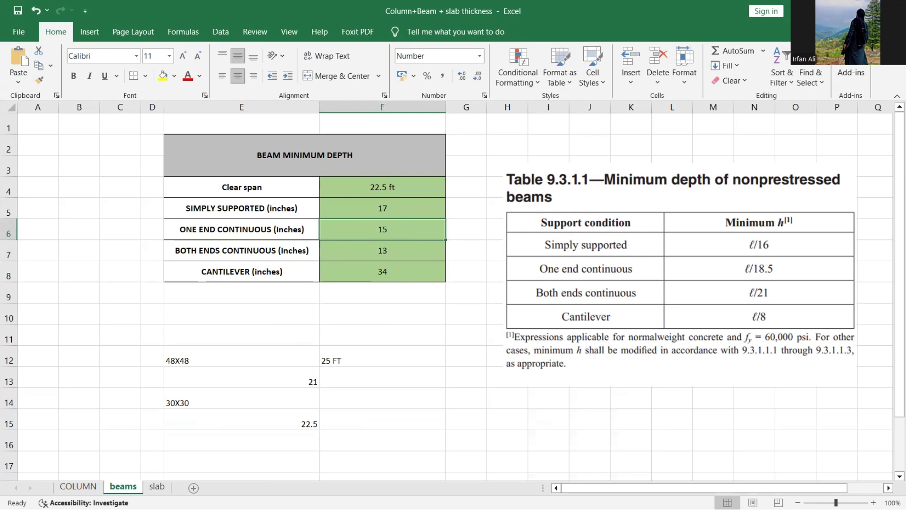
- Minimize Excel and return to the PowerPoint beam sizing slides
{"action": "left_click", "coordinate": [833, 9]}
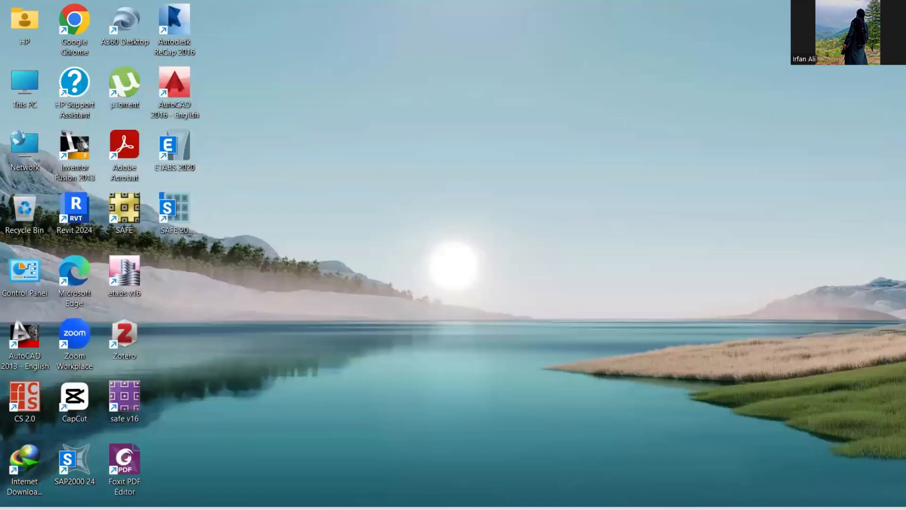
{"action": "mouse_move", "coordinate": [595, 508]}
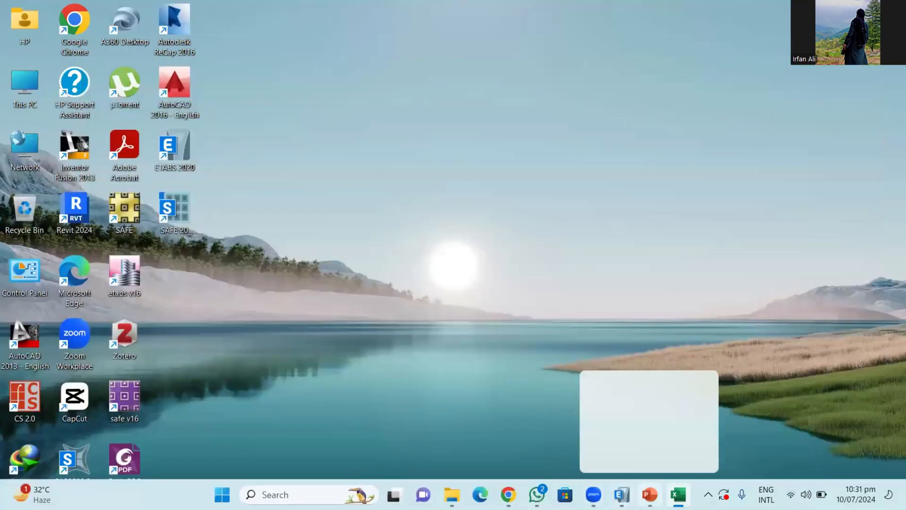
{"action": "left_click", "coordinate": [649, 494]}
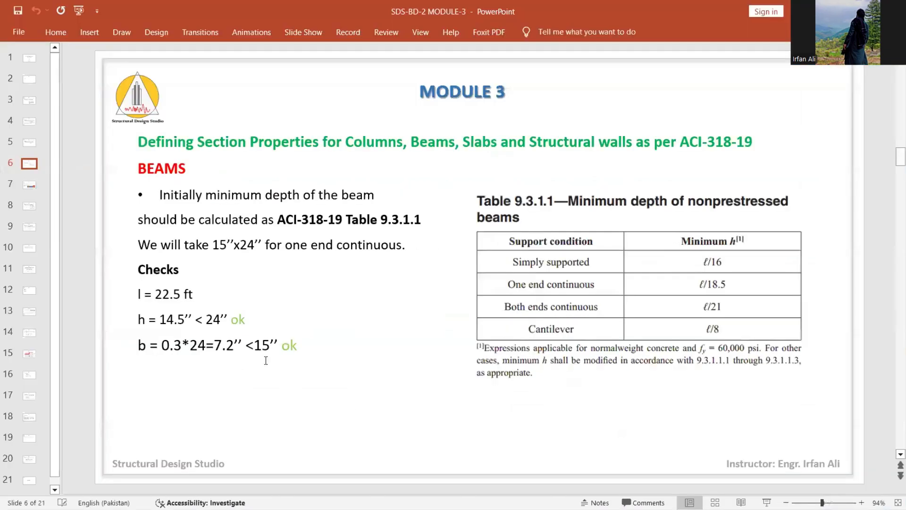
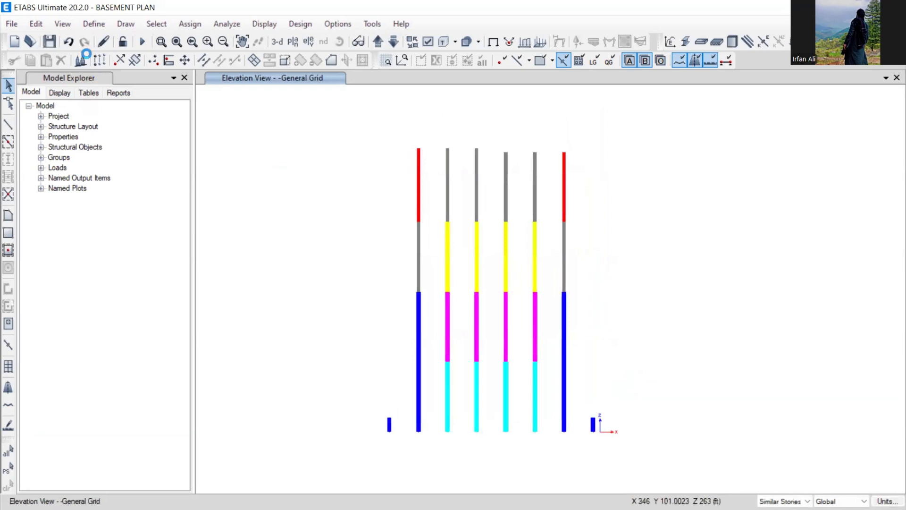
- Add a new Concrete Rectangular frame section named BEAM 15X24
{"action": "left_click", "coordinate": [85, 26]}
{"action": "mouse_move", "coordinate": [123, 61]}
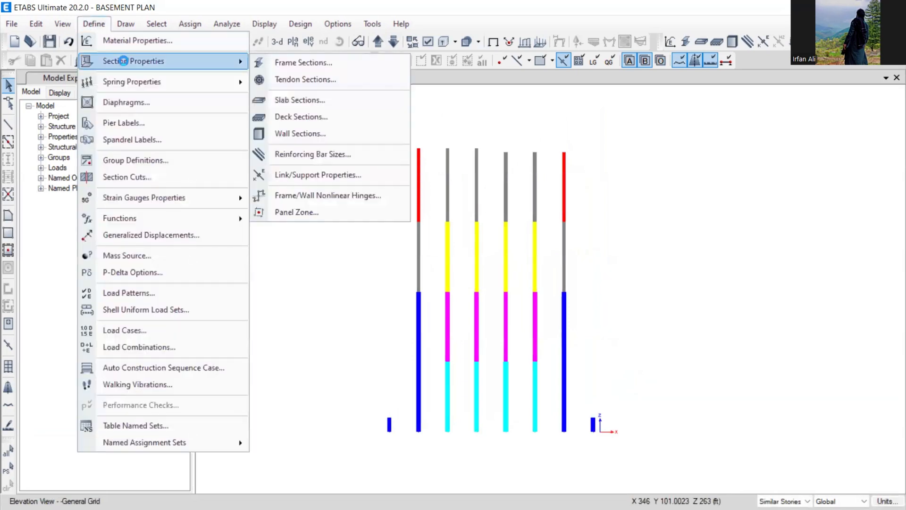
{"action": "left_click", "coordinate": [280, 65]}
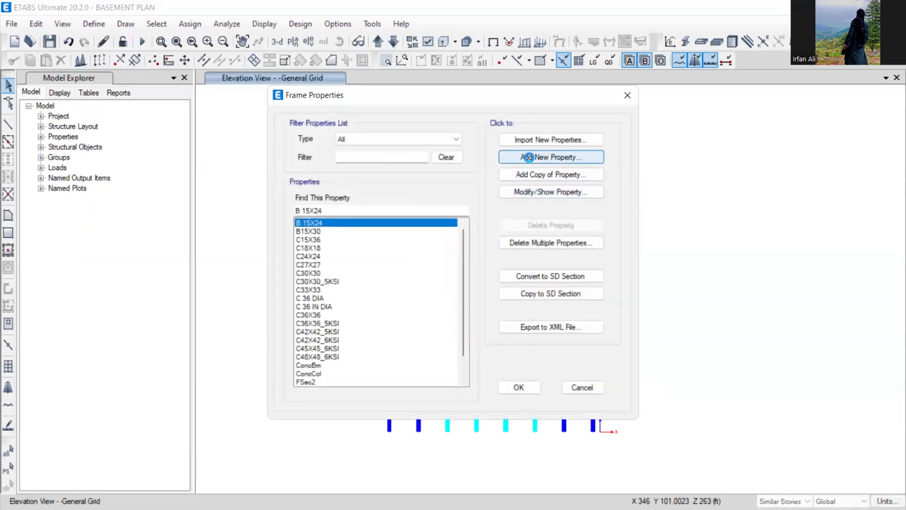
{"action": "left_click", "coordinate": [529, 156]}
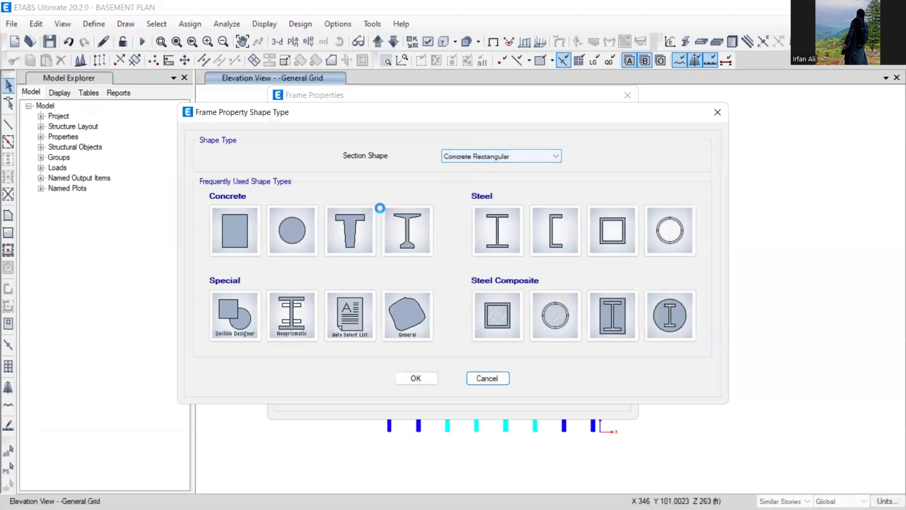
{"action": "left_click", "coordinate": [471, 155]}
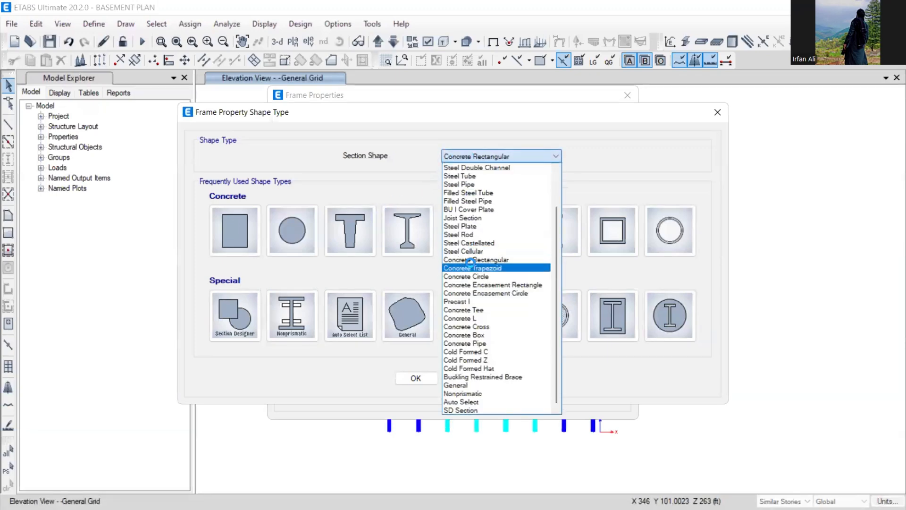
{"action": "left_click", "coordinate": [476, 259]}
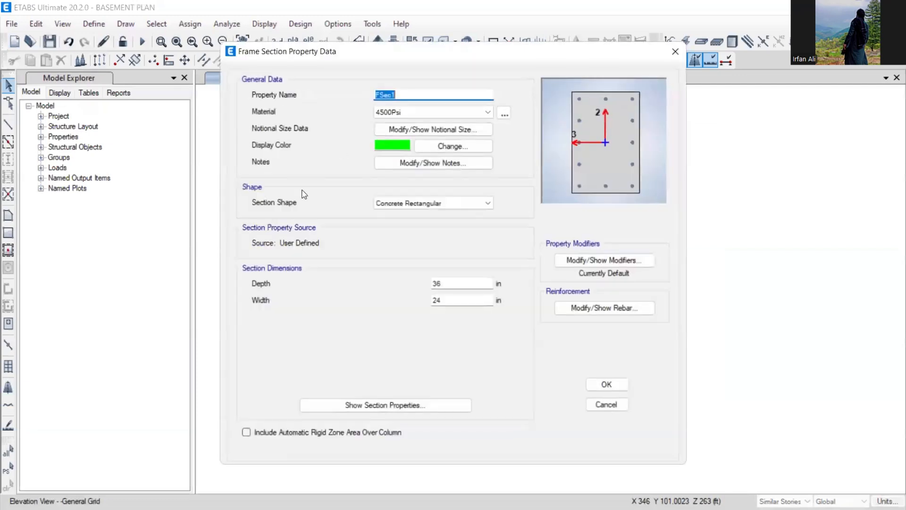
{"action": "type", "text": "BEAM 15X24"}
- Set the BEAM 15X24 section material to 4000Psi
{"action": "left_click", "coordinate": [472, 112]}
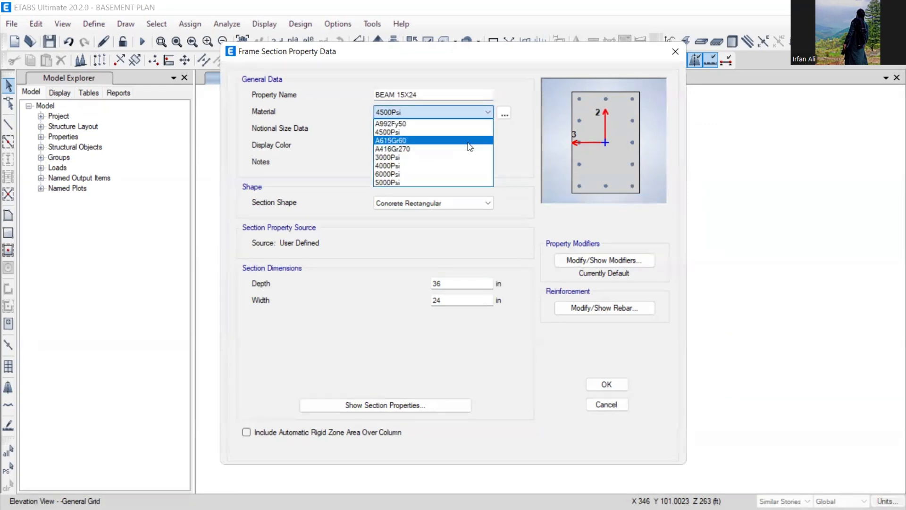
{"action": "left_click", "coordinate": [407, 166]}
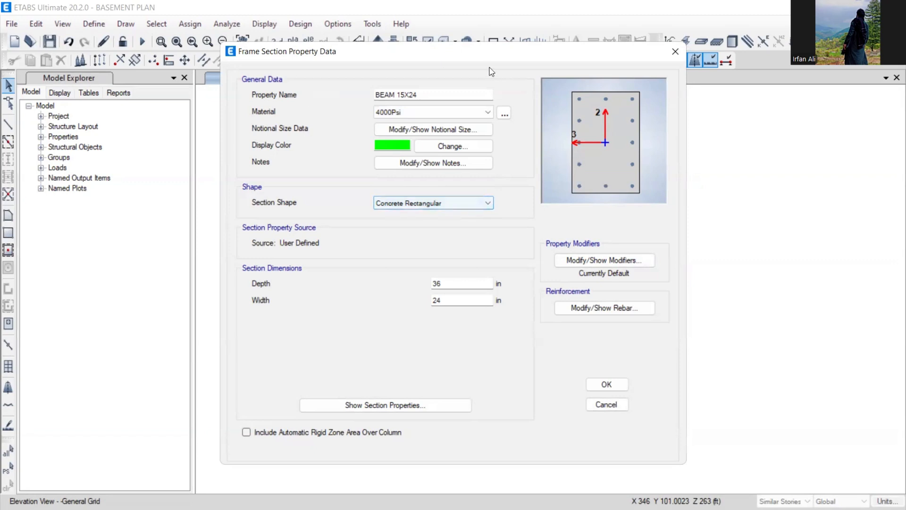
{"action": "left_click", "coordinate": [423, 117]}
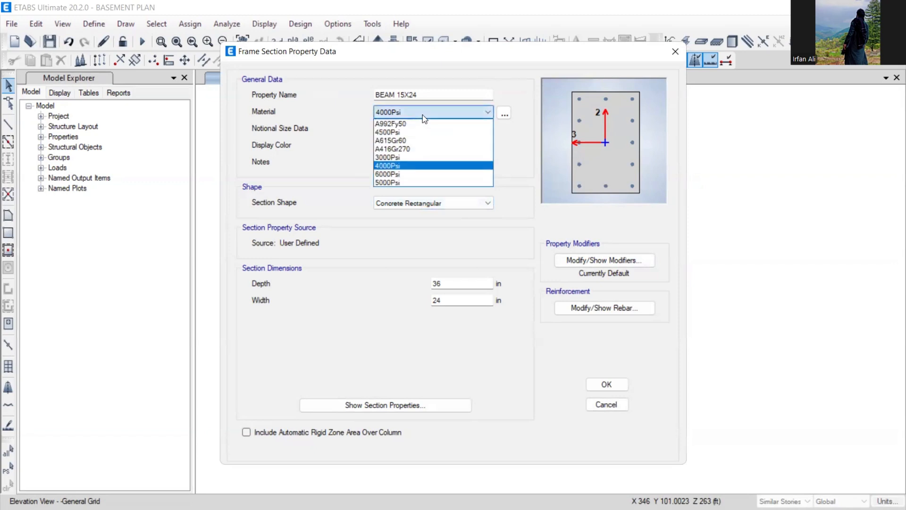
{"action": "left_click", "coordinate": [422, 115]}
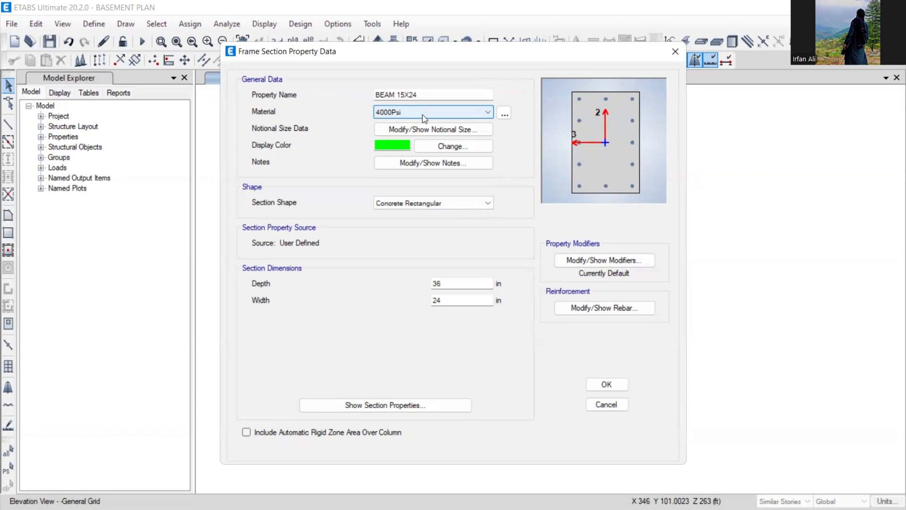
- Set the section depth to 24 in and width to 15 in
{"action": "left_click", "coordinate": [441, 283]}
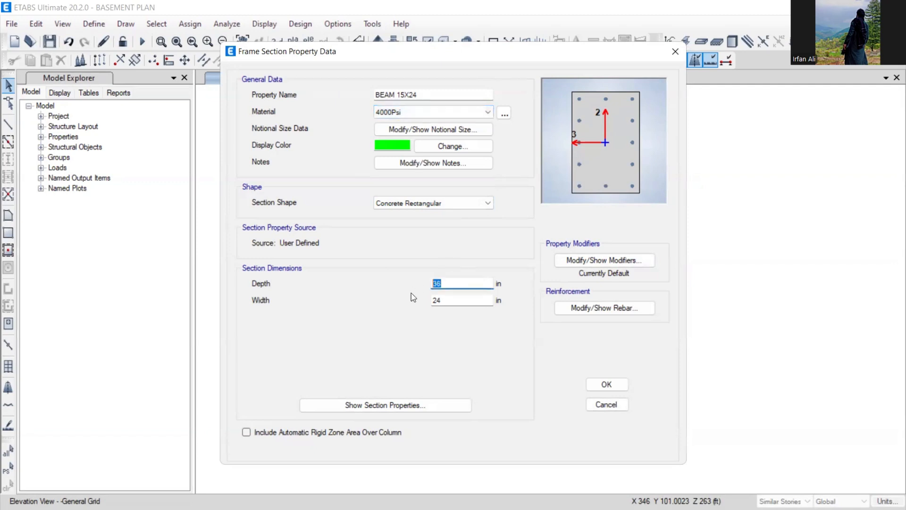
{"action": "type", "text": "24"}
{"action": "left_click", "coordinate": [447, 300]}
{"action": "left_click_drag", "start_coordinate": [446, 300], "coordinate": [423, 303]}
{"action": "type", "text": "15"}
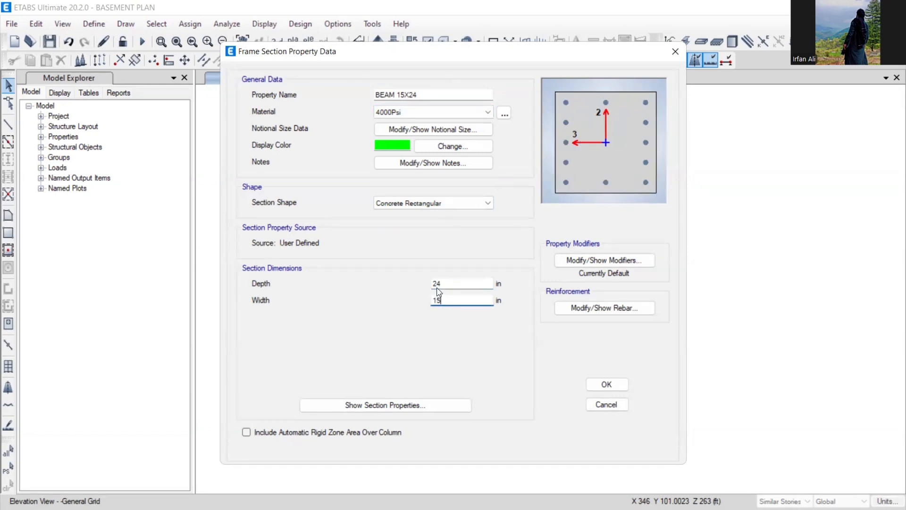
{"action": "left_click", "coordinate": [446, 283]}
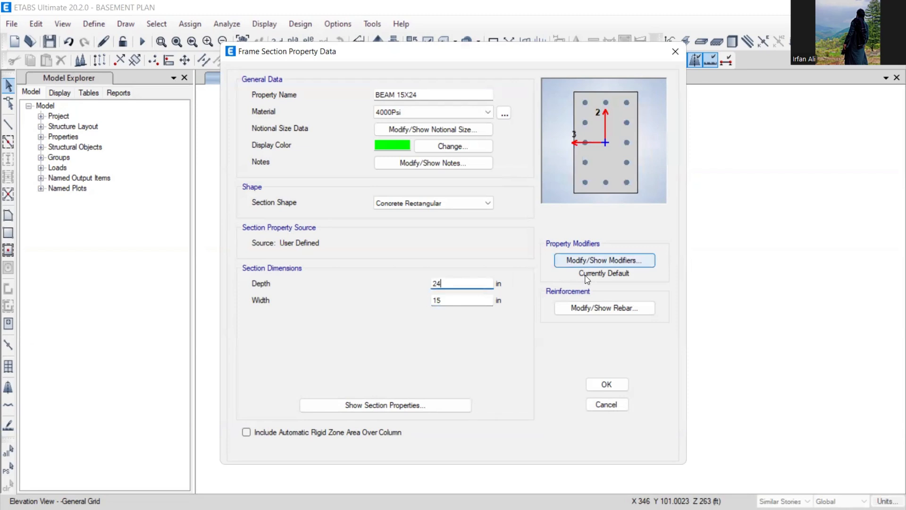
- Keep default stiffness modifiers, set rebar to M3 Design Only (Beam), and save the section
{"action": "left_click", "coordinate": [581, 260]}
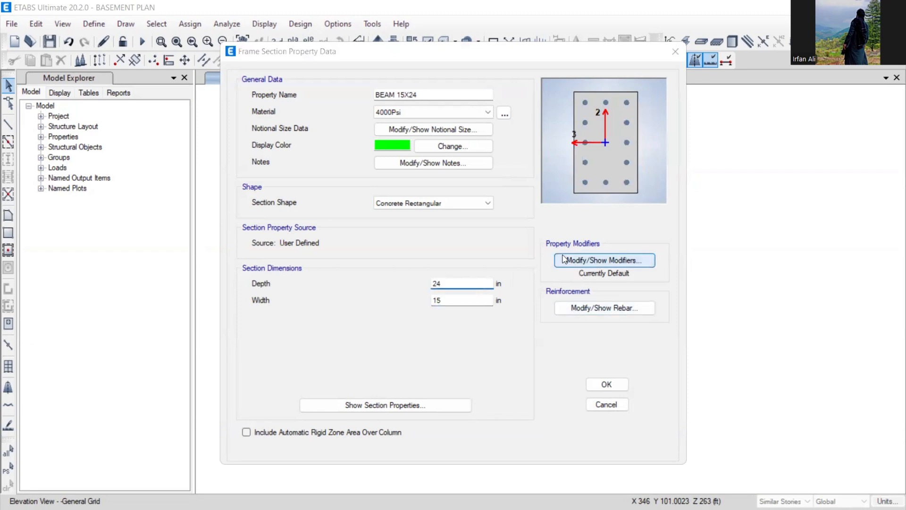
{"action": "left_click", "coordinate": [422, 363]}
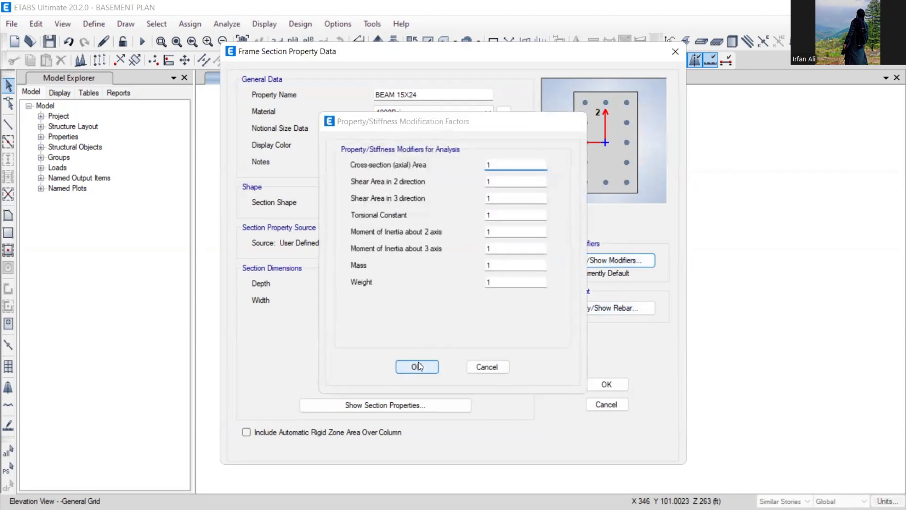
{"action": "left_click", "coordinate": [596, 309]}
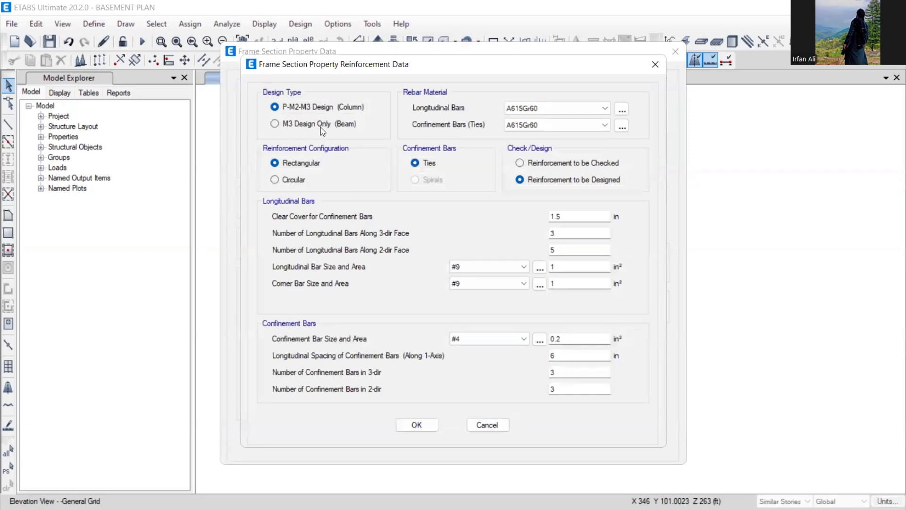
{"action": "left_click", "coordinate": [311, 125]}
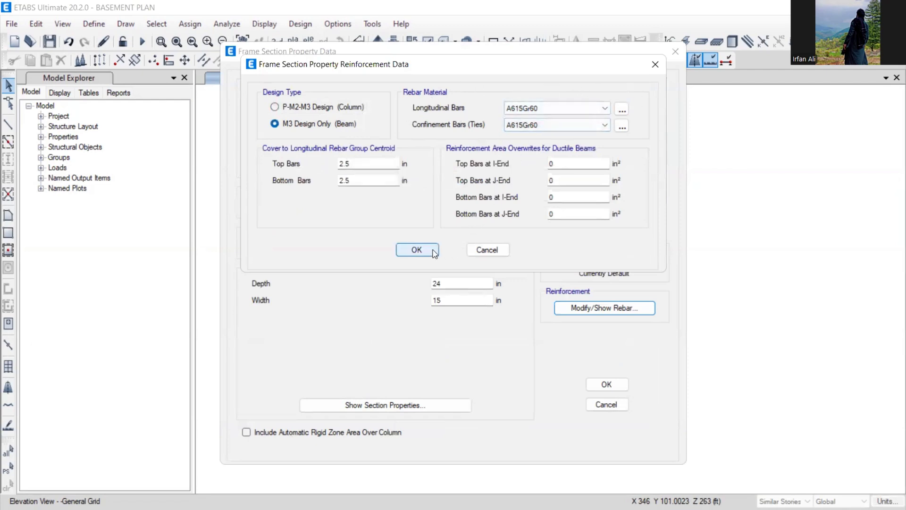
{"action": "left_click", "coordinate": [416, 250]}
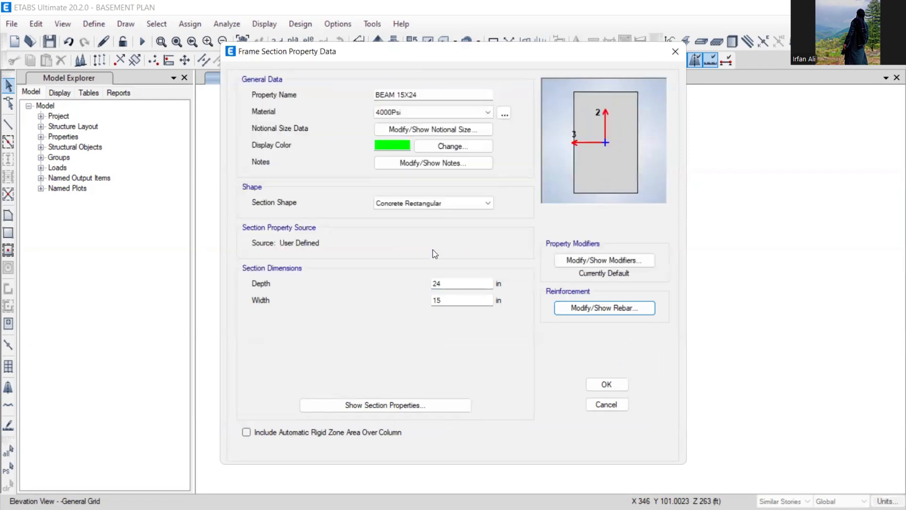
{"action": "left_click", "coordinate": [605, 385]}
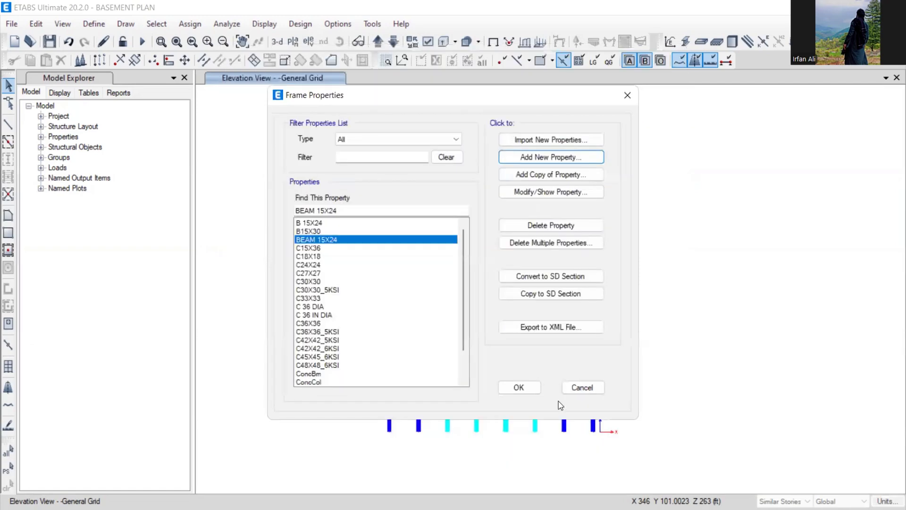
- Switch to the story 7 plan view (Z = 108 ft) with beams displayed
{"action": "left_click", "coordinate": [519, 387]}
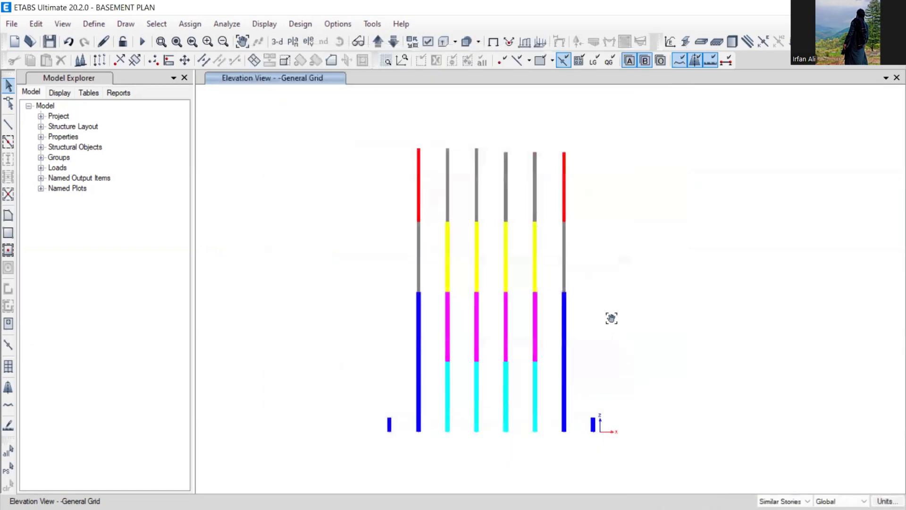
{"action": "middle_click_drag", "start_coordinate": [610, 317], "coordinate": [572, 285]}
{"action": "left_click", "coordinate": [293, 42]}
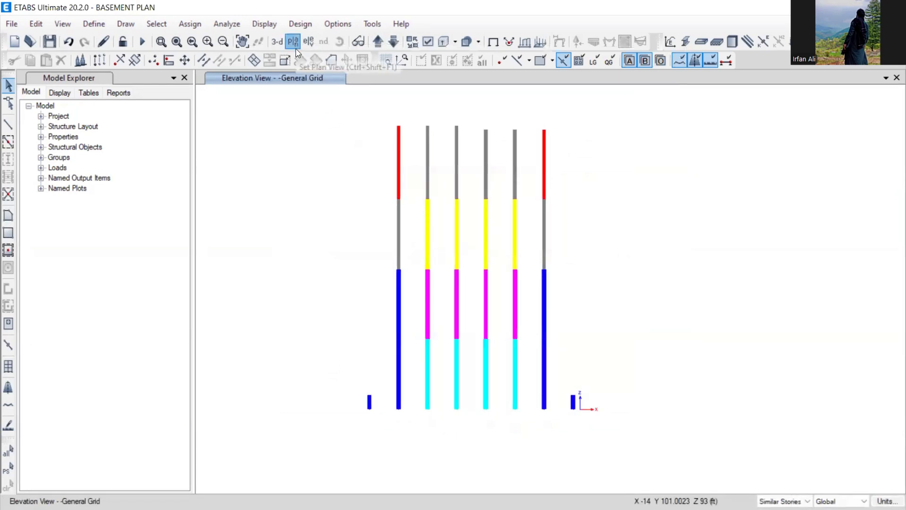
{"action": "left_click", "coordinate": [378, 315]}
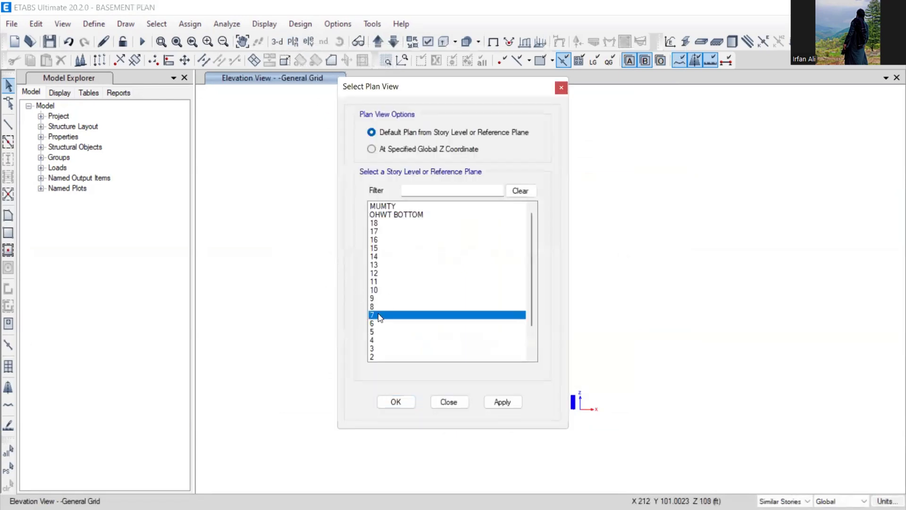
{"action": "left_click", "coordinate": [395, 401]}
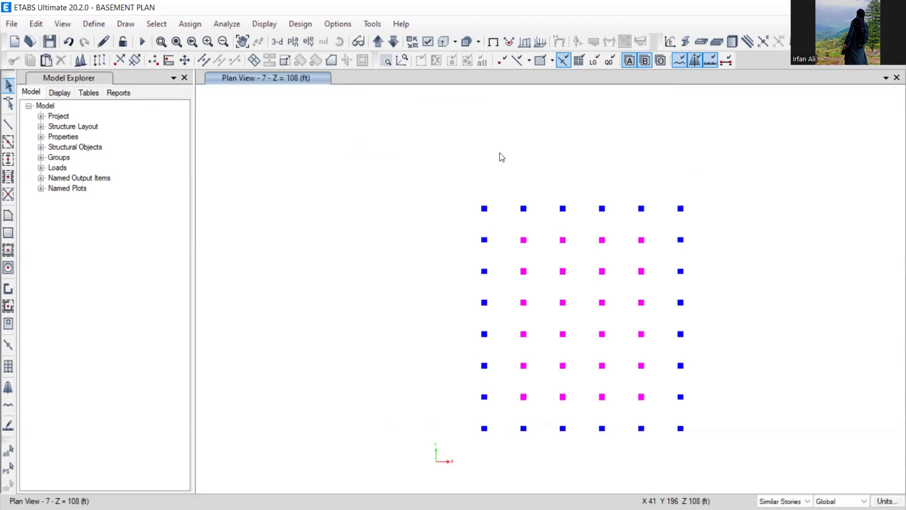
{"action": "left_click", "coordinate": [427, 41]}
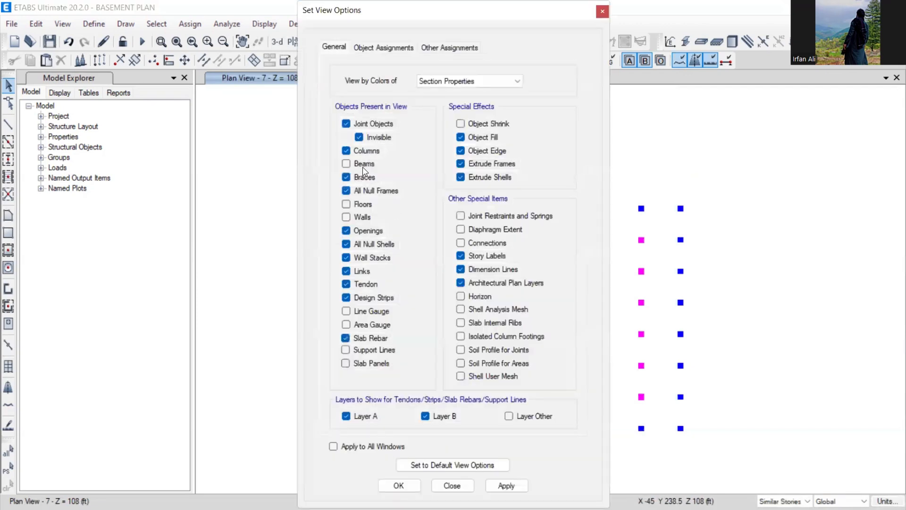
{"action": "left_click", "coordinate": [399, 485]}
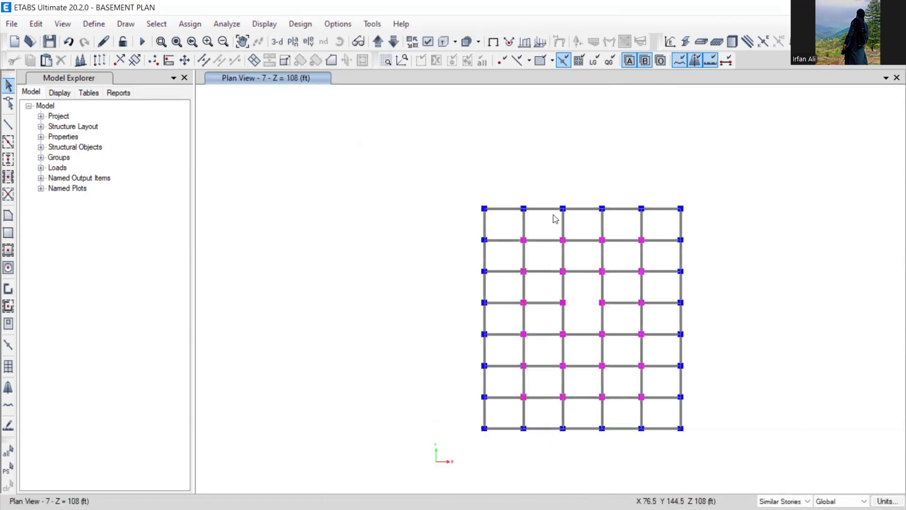
- Change beam B134's section property from B 15X24 to BEAM 15X24 and save the model
{"action": "left_click", "coordinate": [443, 41]}
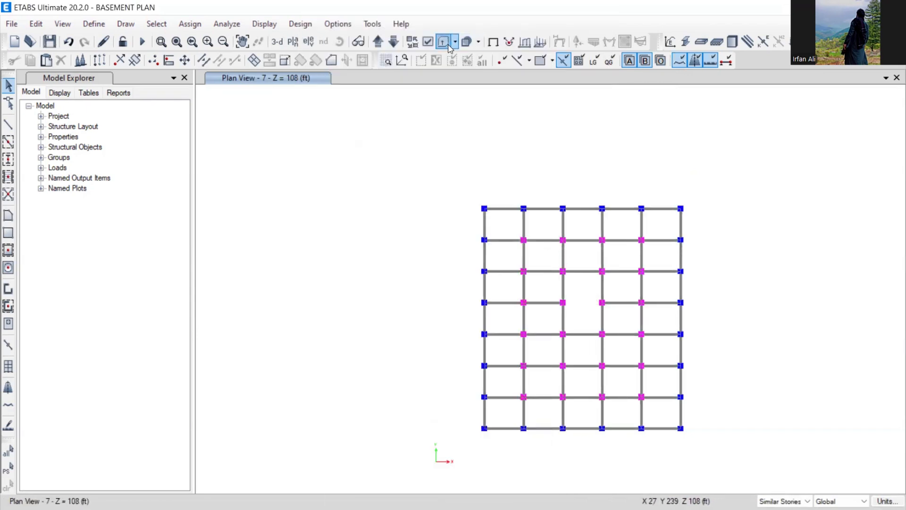
{"action": "left_click", "coordinate": [480, 307]}
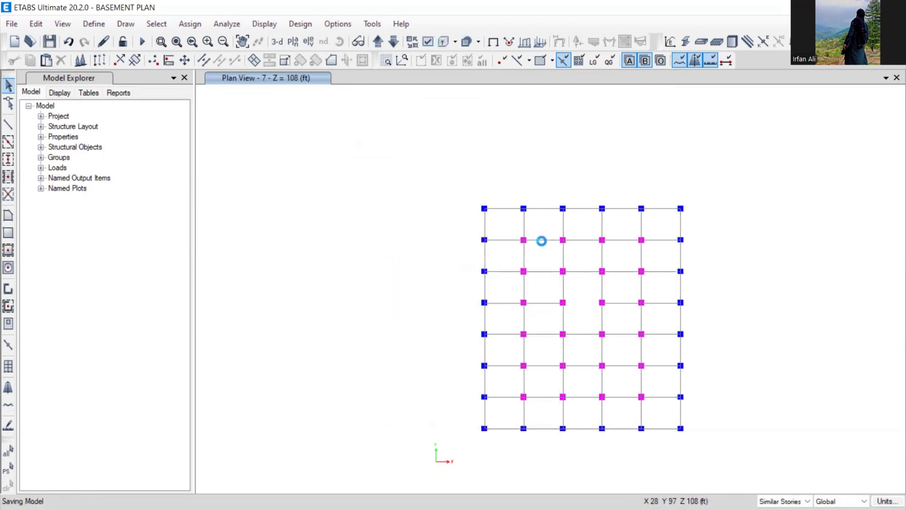
{"action": "right_click", "coordinate": [541, 241]}
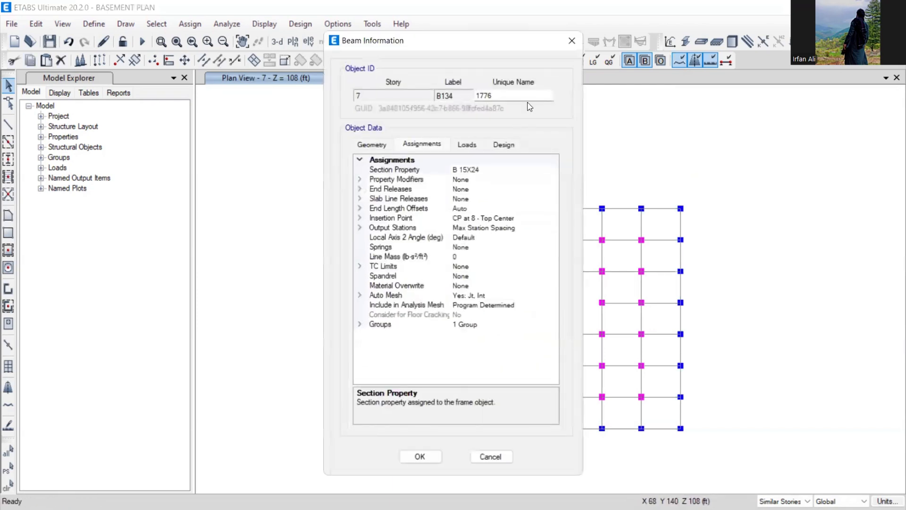
{"action": "left_click_drag", "start_coordinate": [512, 42], "coordinate": [284, 30]}
{"action": "left_click", "coordinate": [302, 159]}
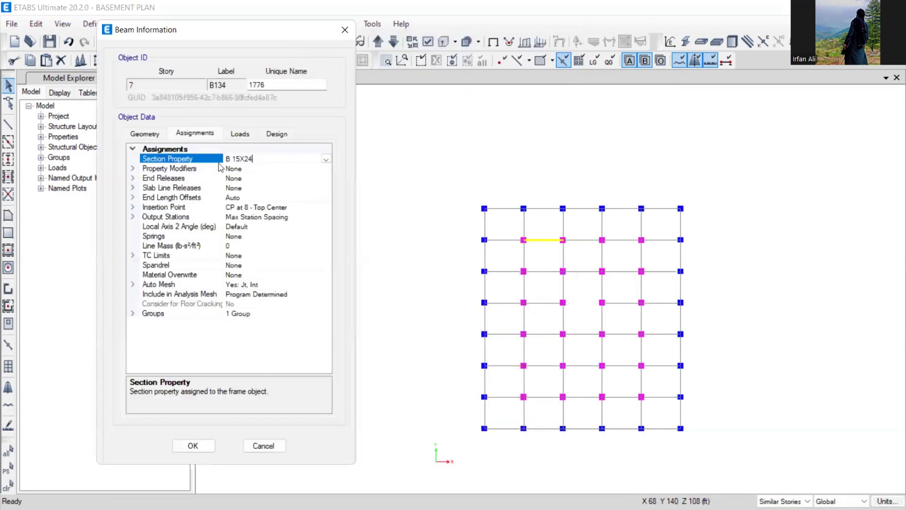
{"action": "left_click", "coordinate": [197, 138]}
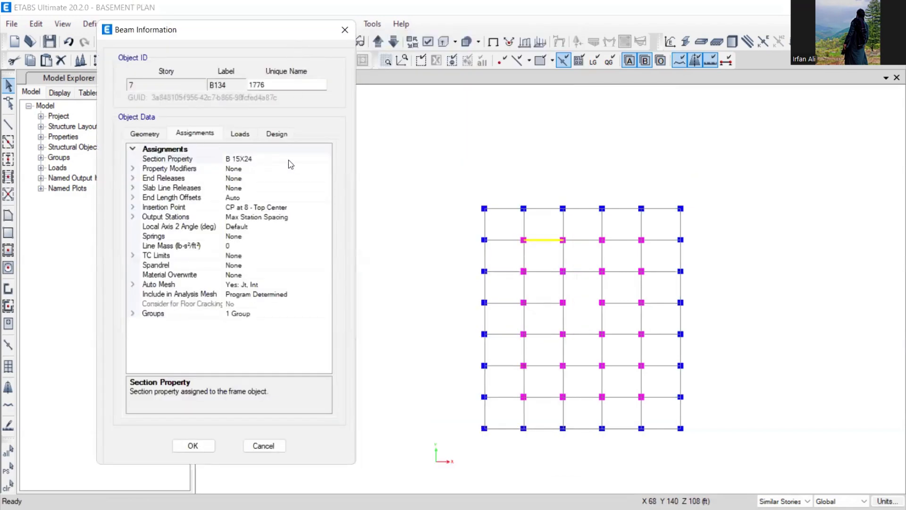
{"action": "left_click", "coordinate": [321, 160]}
{"action": "left_click", "coordinate": [325, 158]}
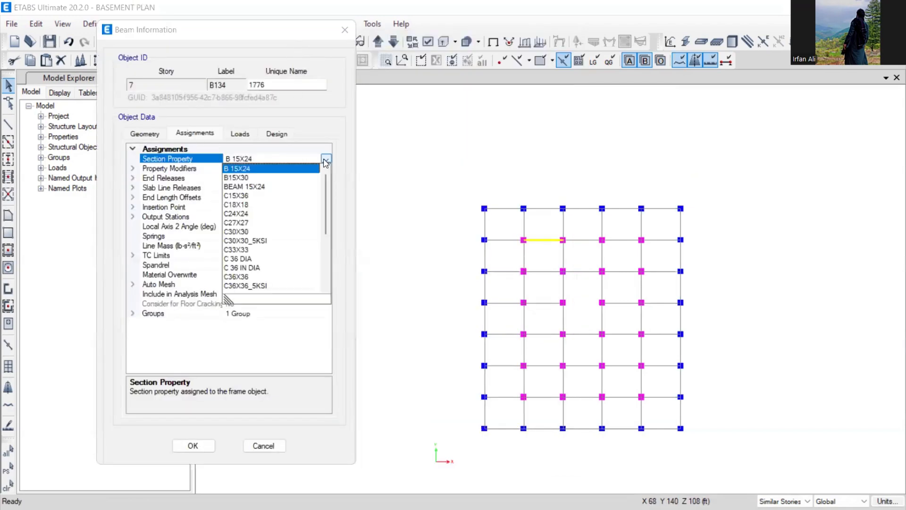
{"action": "left_click", "coordinate": [242, 186]}
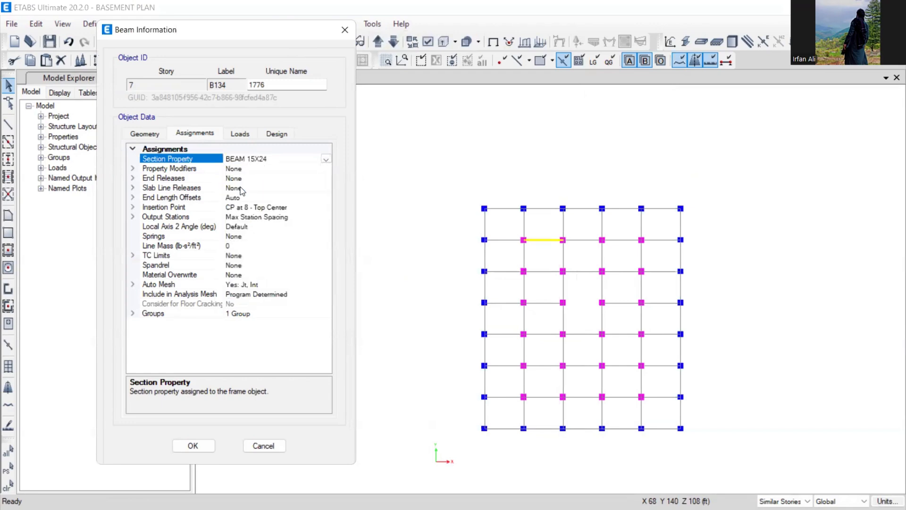
{"action": "left_click", "coordinate": [194, 446]}
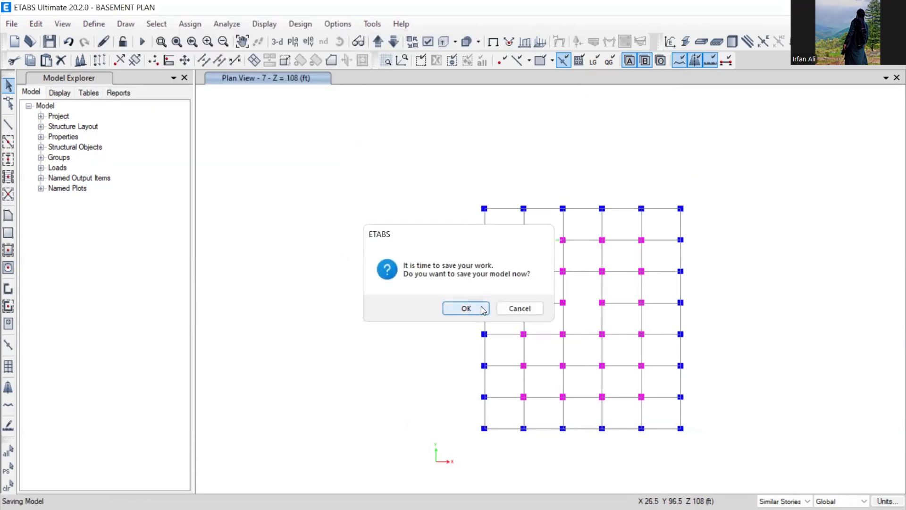
{"action": "left_click", "coordinate": [482, 309]}
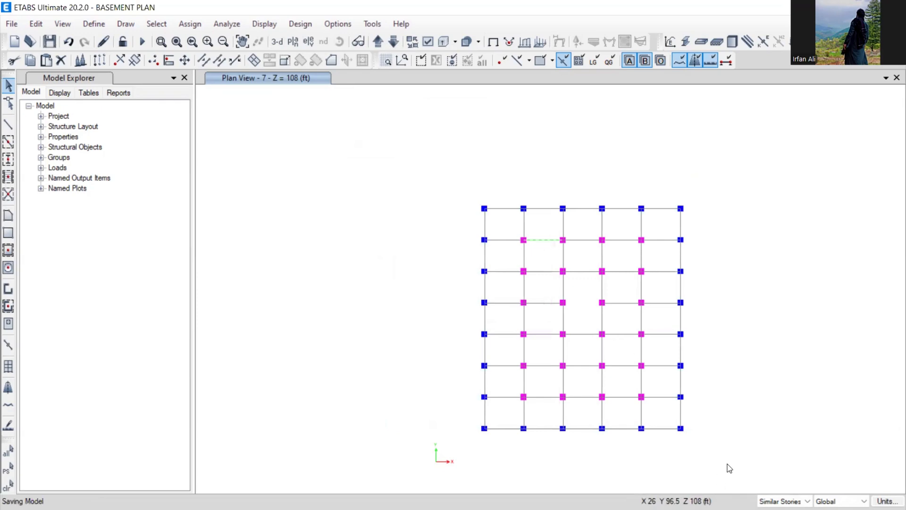
- Select all beams in the model by object type
{"action": "left_click", "coordinate": [163, 27]}
{"action": "mouse_move", "coordinate": [175, 40]}
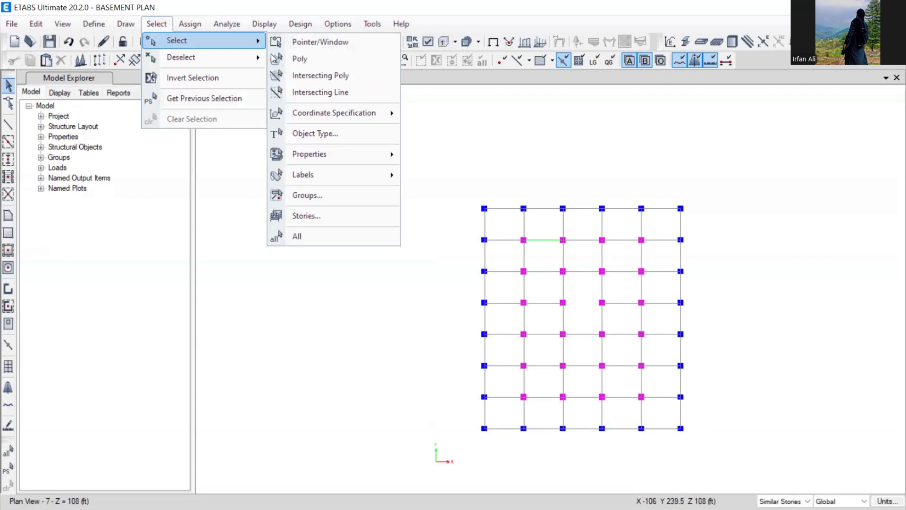
{"action": "left_click", "coordinate": [320, 134]}
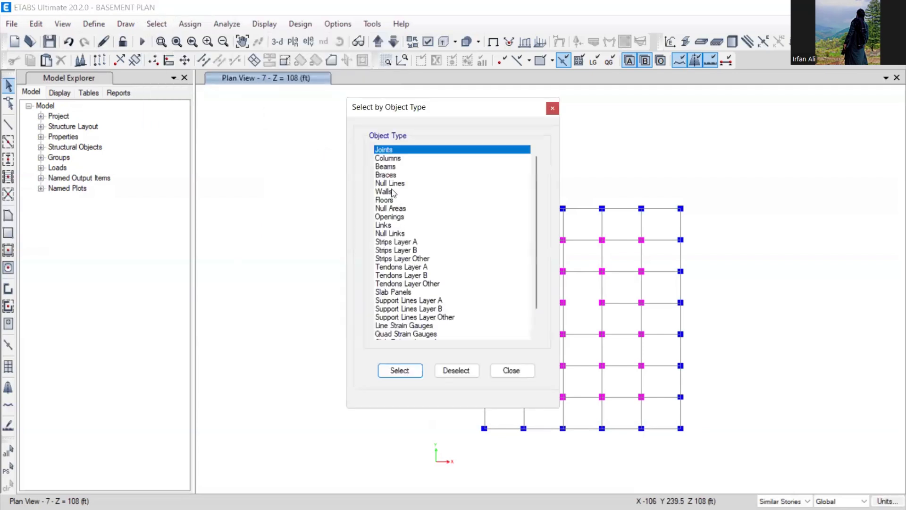
{"action": "left_click", "coordinate": [387, 167]}
{"action": "left_click", "coordinate": [409, 373]}
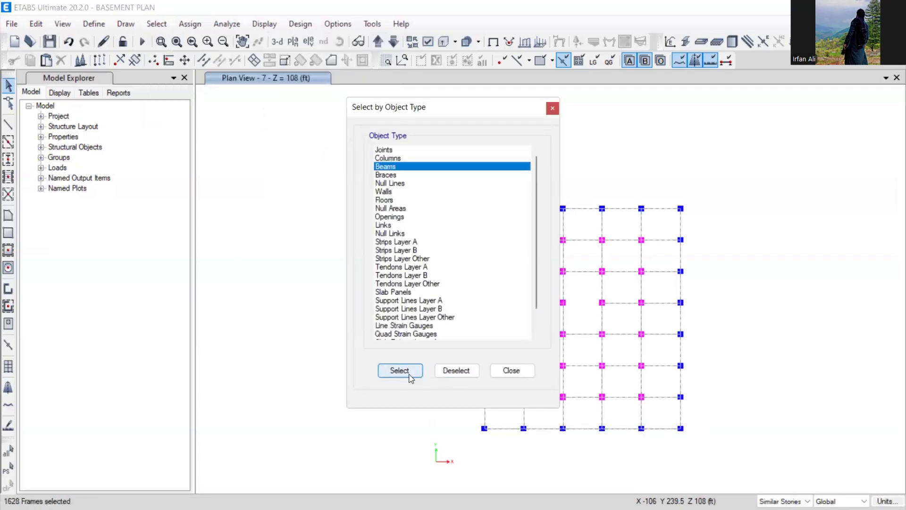
{"action": "left_click", "coordinate": [512, 371]}
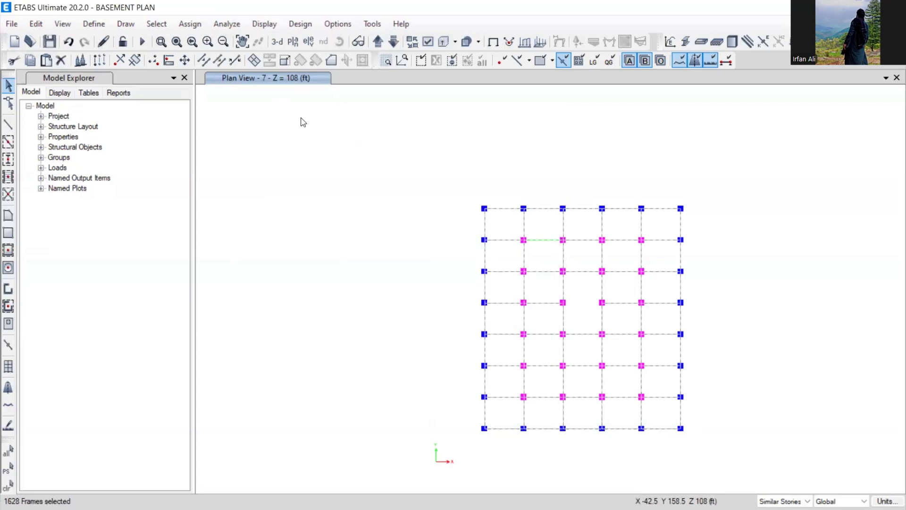
- Assign the BEAM 15X24 frame section to the selected beams and view the labelled plan
{"action": "left_click", "coordinate": [194, 24]}
{"action": "mouse_move", "coordinate": [210, 56]}
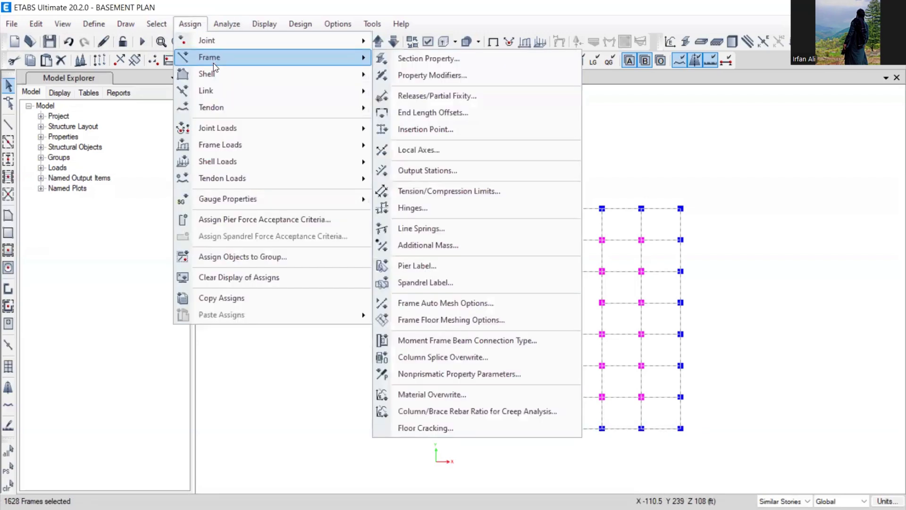
{"action": "left_click", "coordinate": [392, 57]}
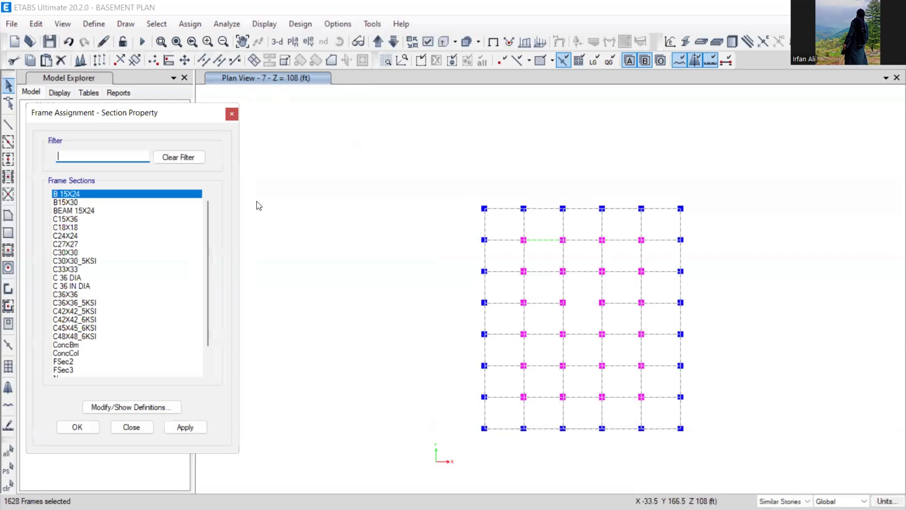
{"action": "left_click", "coordinate": [92, 211]}
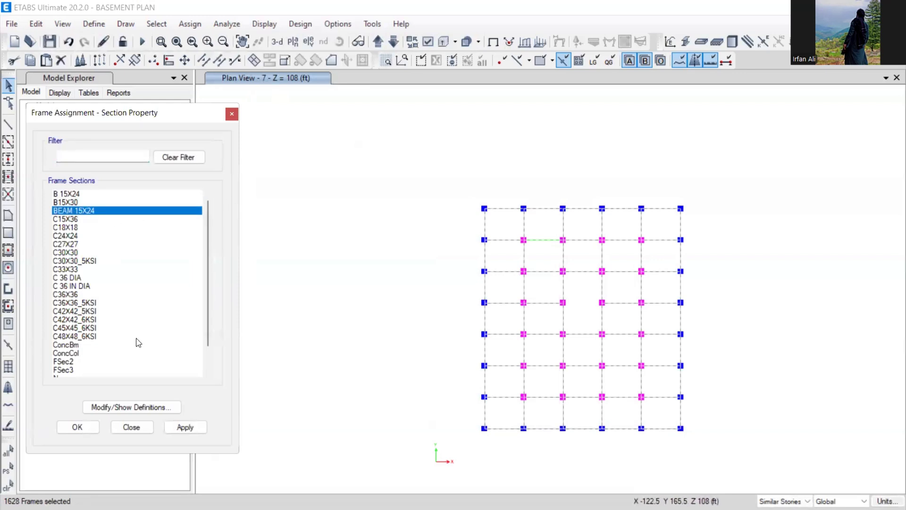
{"action": "left_click", "coordinate": [89, 427]}
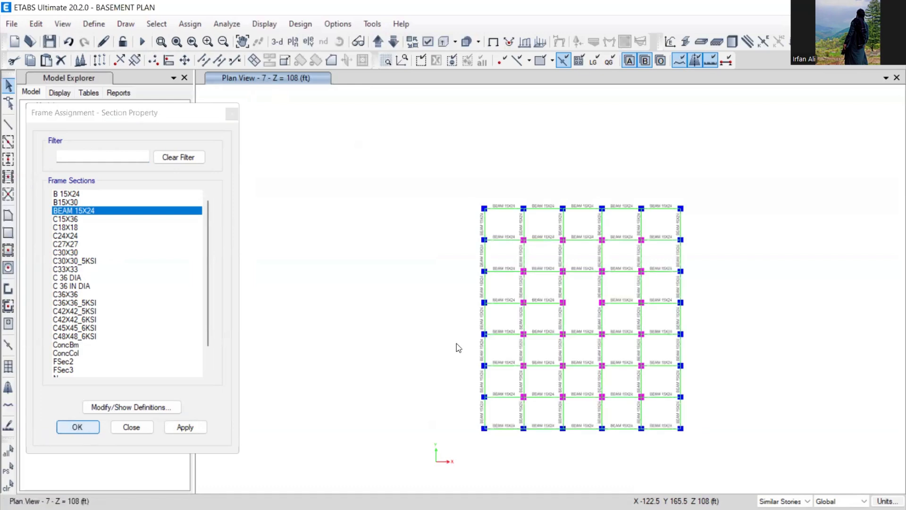
{"action": "middle_click_drag", "start_coordinate": [493, 317], "coordinate": [390, 268]}
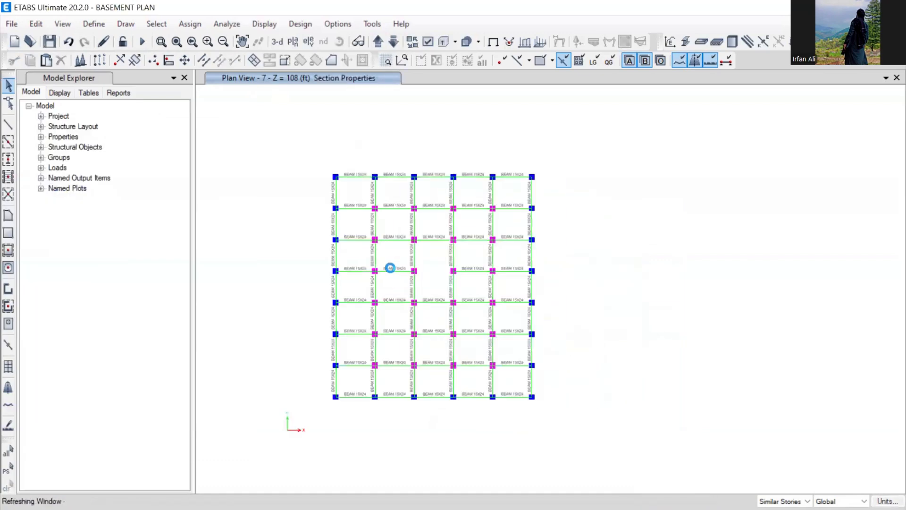
- Step down to the story 5 and story 3 plans, save the model, and minimise ETABS
{"action": "left_click", "coordinate": [393, 42]}
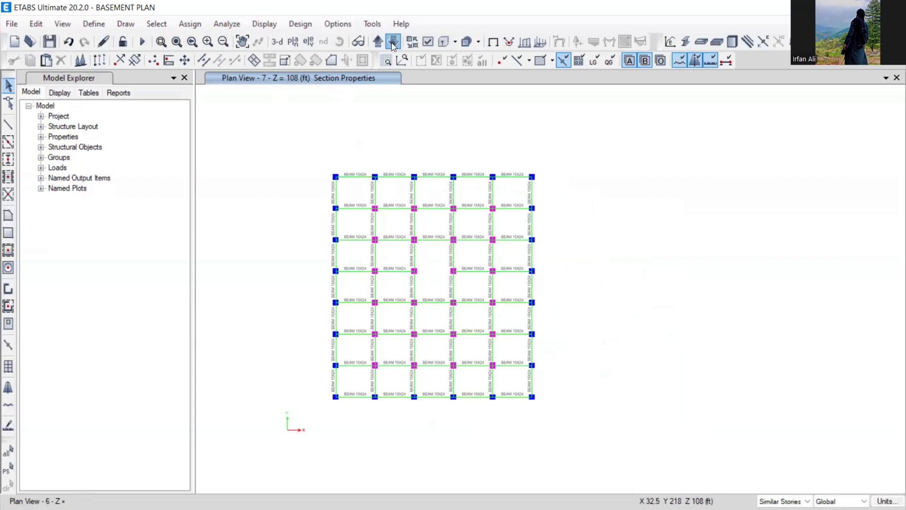
{"action": "left_click", "coordinate": [393, 42]}
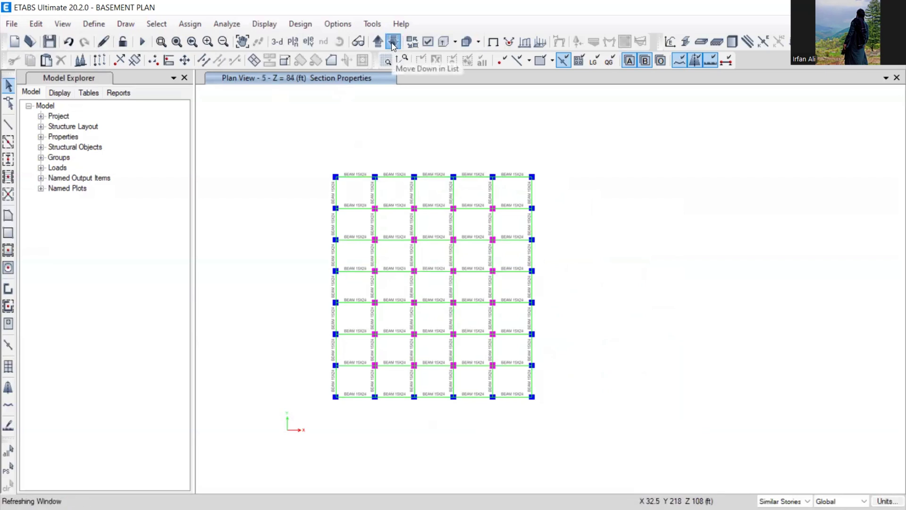
{"action": "left_click", "coordinate": [393, 41]}
{"action": "left_click", "coordinate": [393, 42]}
{"action": "left_click", "coordinate": [50, 41]}
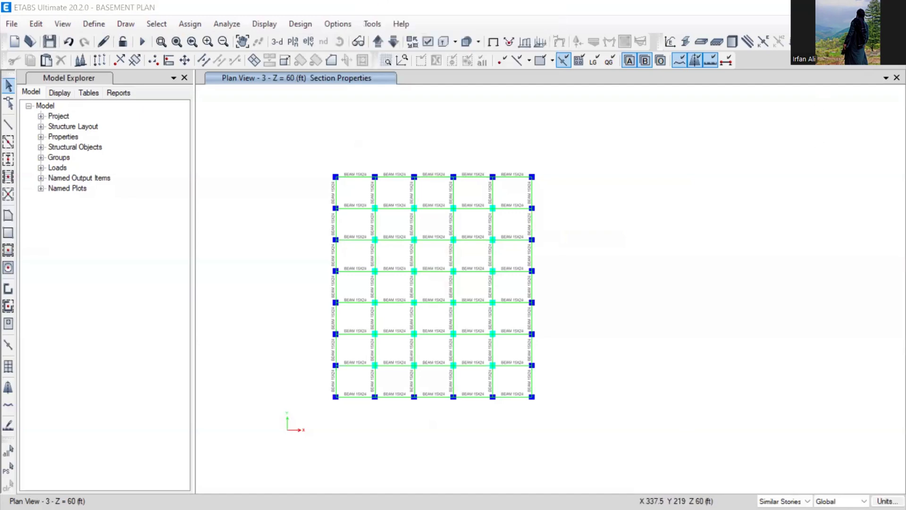
{"action": "left_click", "coordinate": [840, 7]}
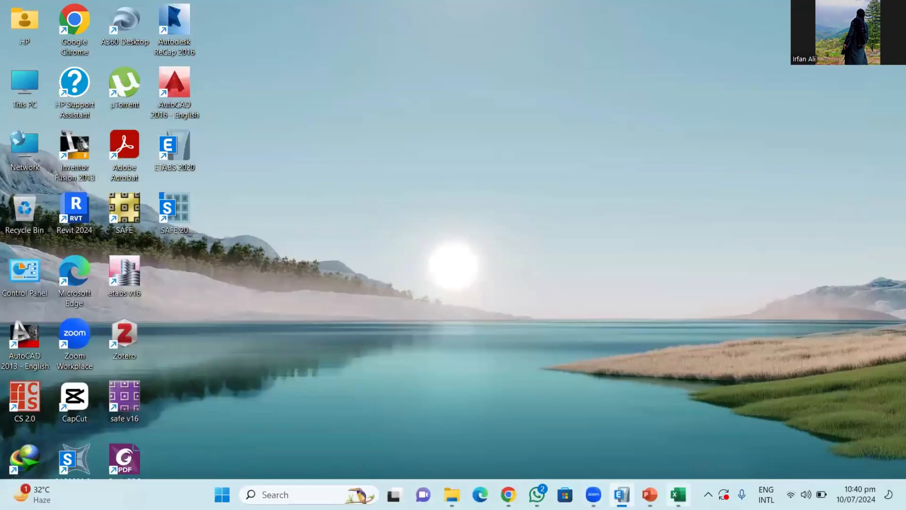
- Bring up the SDS-BD-2 MODULE-3 deck and advance to slide 8 on minimum wall thicknesses
{"action": "mouse_move", "coordinate": [649, 494]}
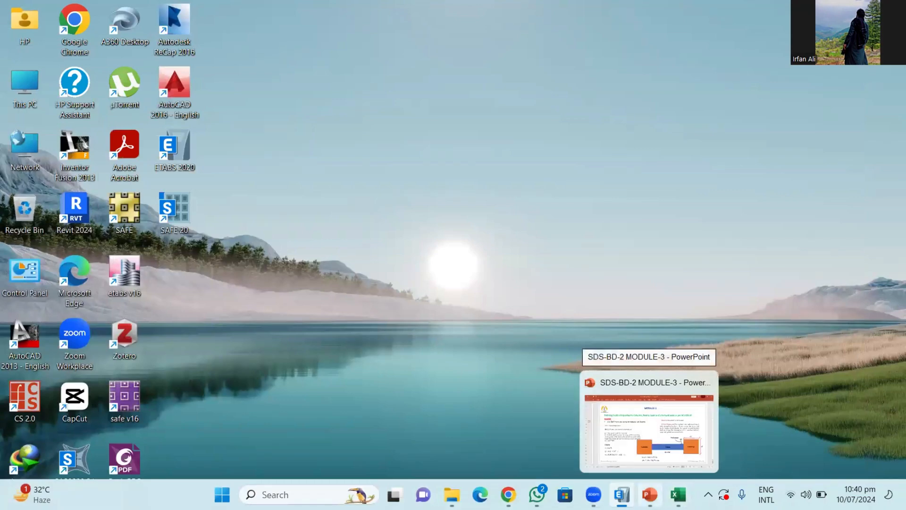
{"action": "left_click", "coordinate": [649, 424]}
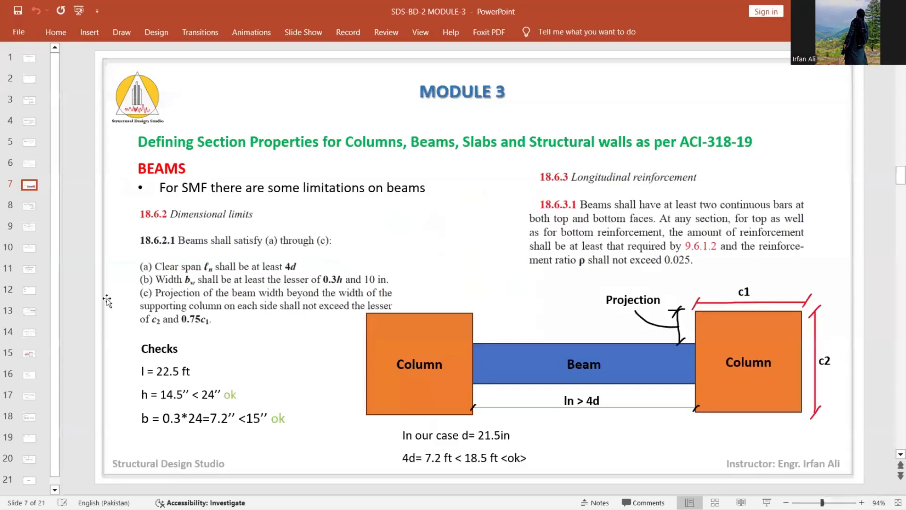
{"action": "scroll", "coordinate": [107, 301], "scroll_direction": "down", "scroll_amount": 1}
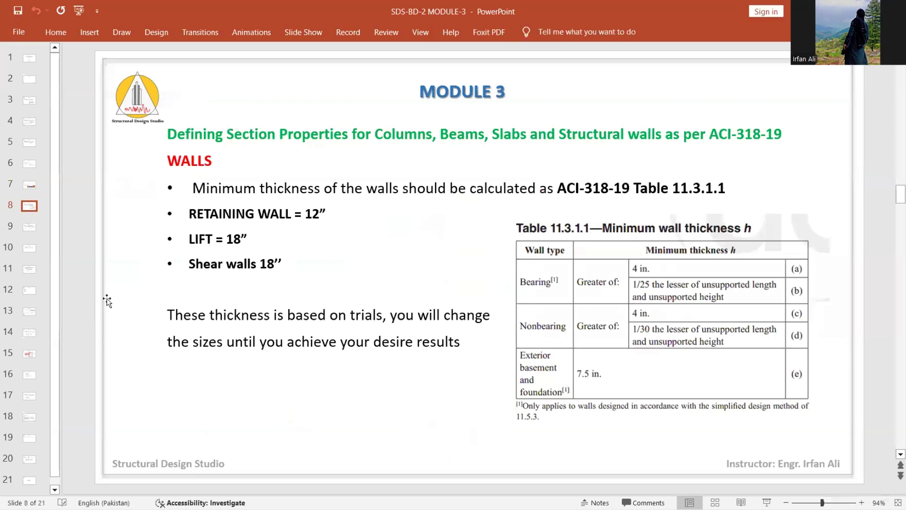
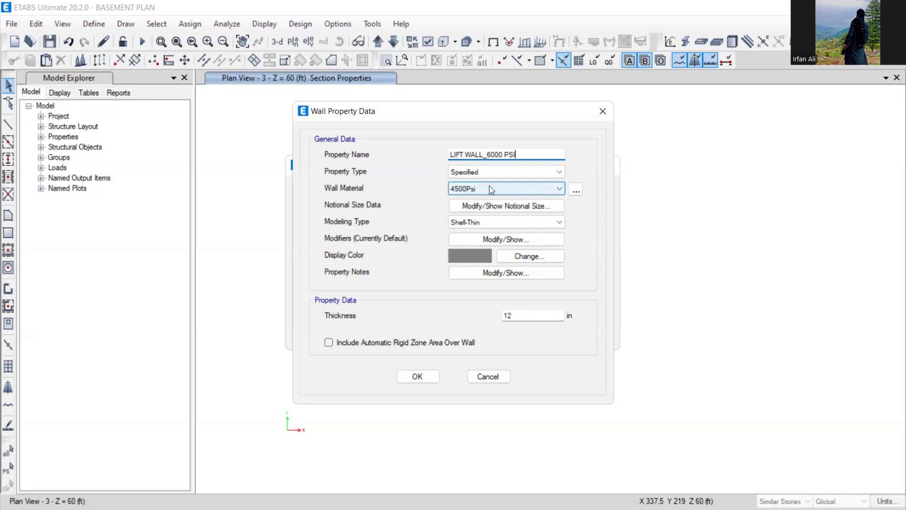
- Set the LIFT WALL_6000 PSI wall section to 6000Psi concrete, 18 in thick, and accept it
{"action": "left_click", "coordinate": [464, 190]}
{"action": "left_click", "coordinate": [463, 249]}
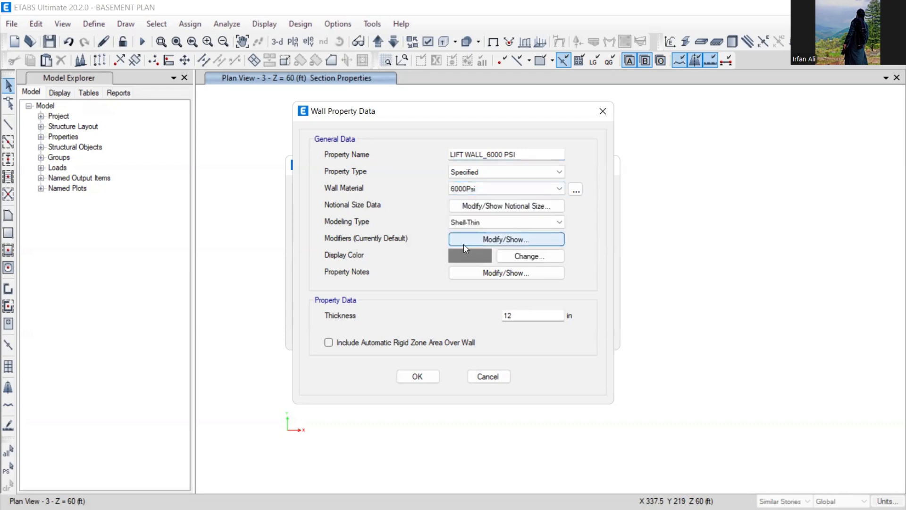
{"action": "double_click", "coordinate": [517, 313]}
{"action": "type", "text": "18"}
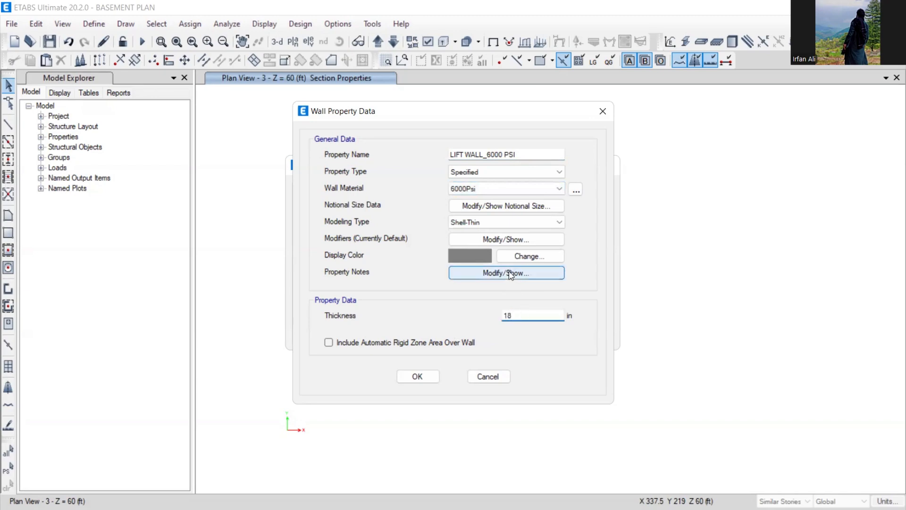
{"action": "left_click", "coordinate": [496, 239]}
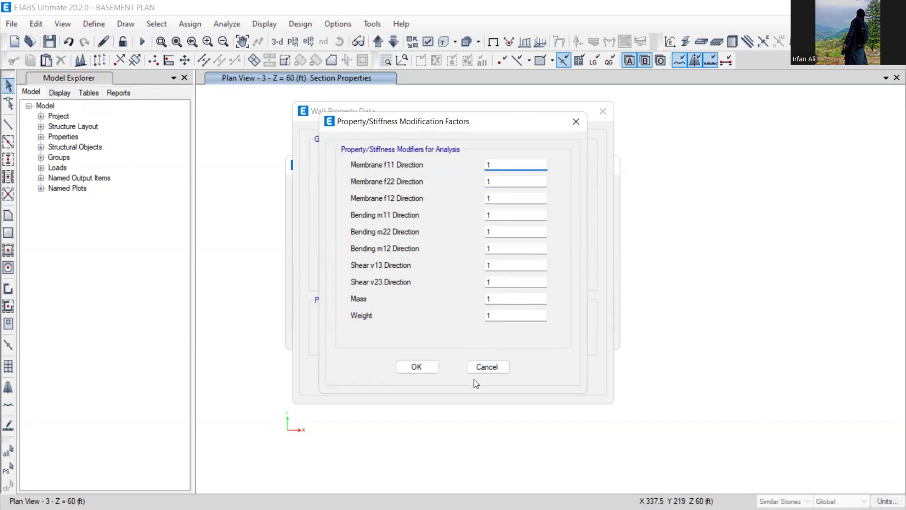
{"action": "left_click", "coordinate": [430, 367]}
{"action": "left_click", "coordinate": [418, 375]}
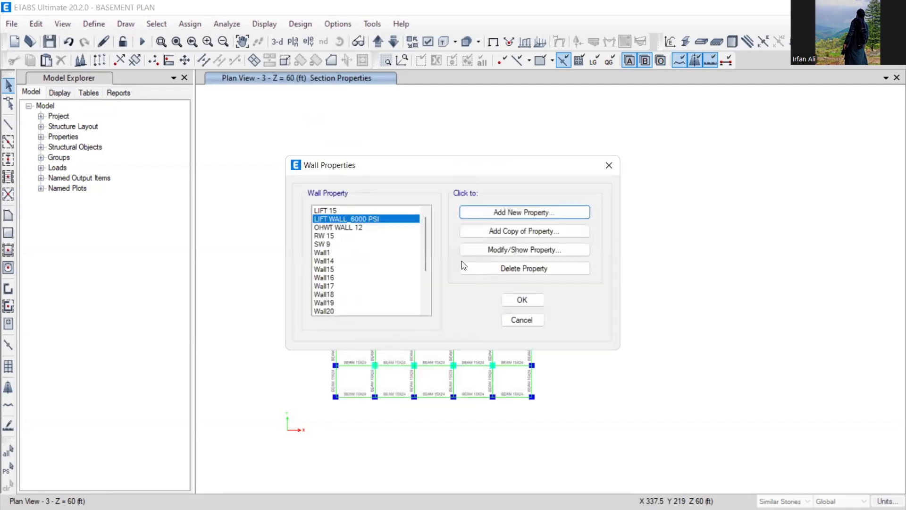
- Add a copy of that wall section named S.WALL 6KSI
{"action": "left_click", "coordinate": [502, 229]}
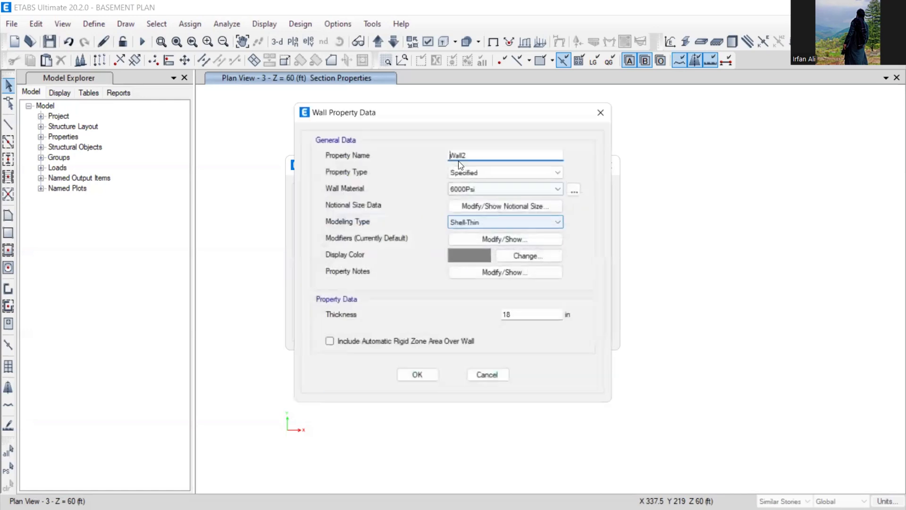
{"action": "type", "text": "S.WALL 6KSI"}
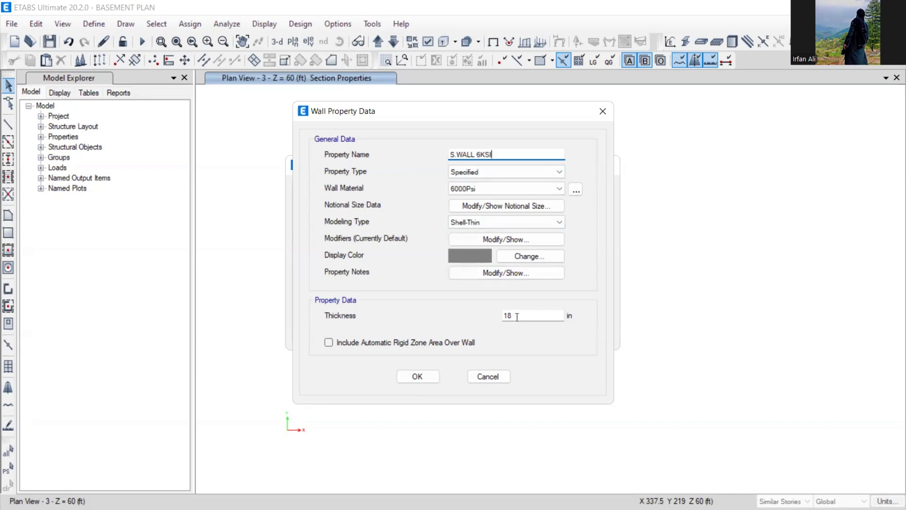
{"action": "left_click", "coordinate": [427, 381]}
- Save the model and start a copy of S.WALL 6KSI named RET.WALL 12 3KSI
{"action": "left_click", "coordinate": [514, 301]}
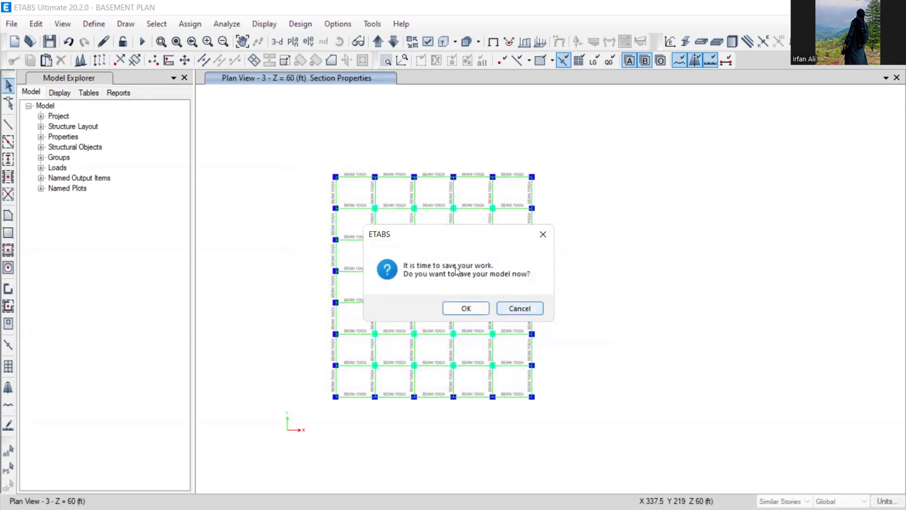
{"action": "left_click", "coordinate": [464, 309]}
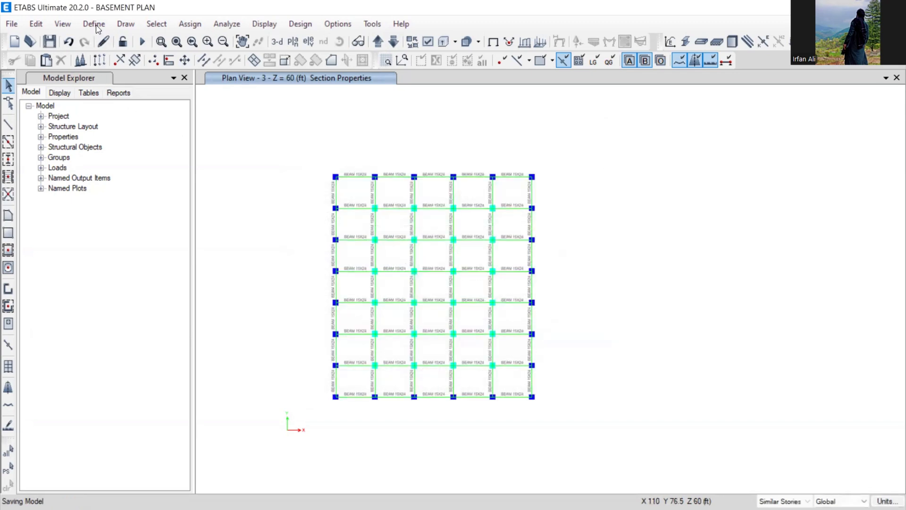
{"action": "left_click", "coordinate": [95, 24]}
{"action": "mouse_move", "coordinate": [134, 61]}
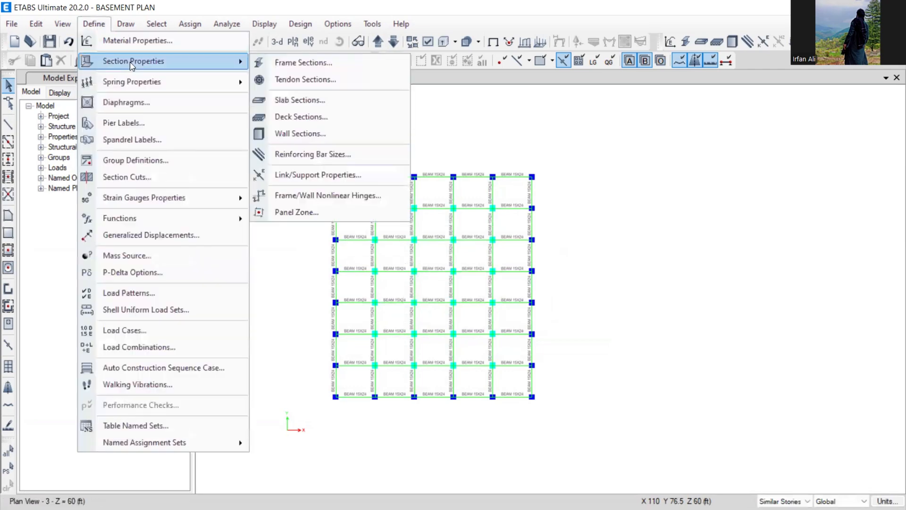
{"action": "left_click", "coordinate": [300, 133]}
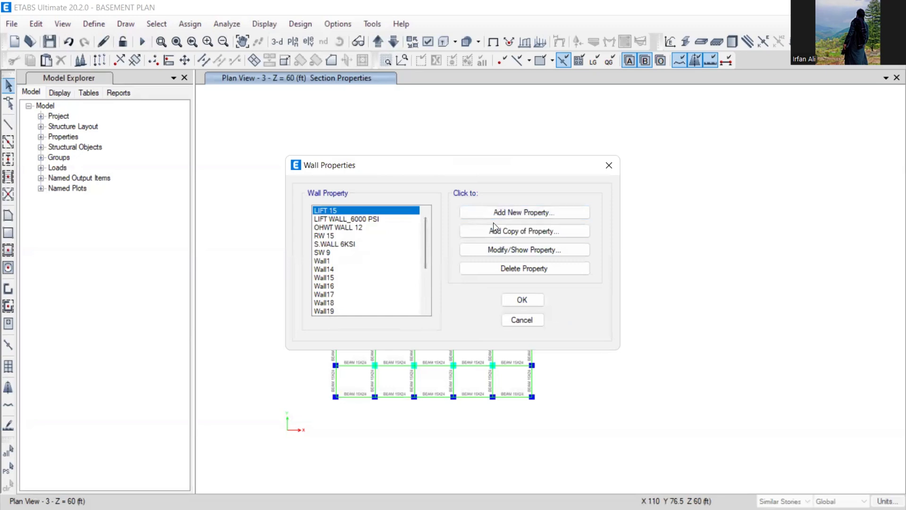
{"action": "left_click", "coordinate": [343, 244]}
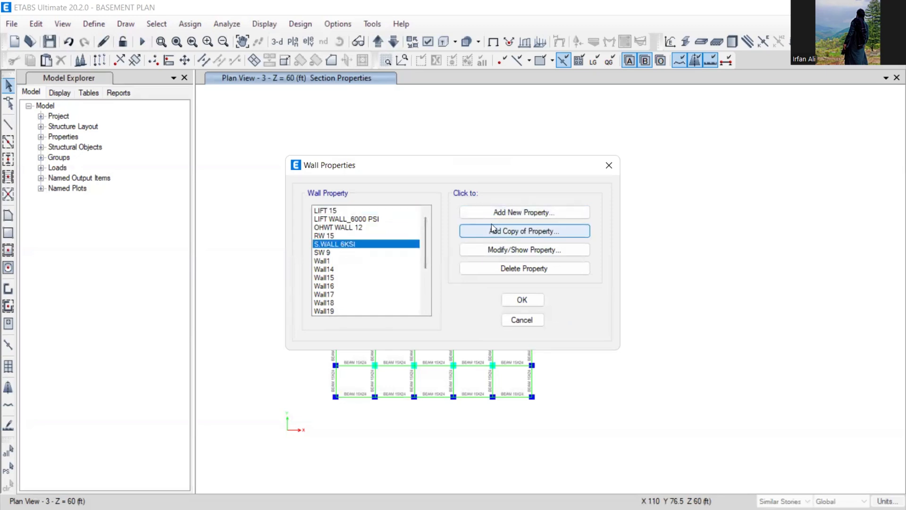
{"action": "left_click", "coordinate": [489, 231]}
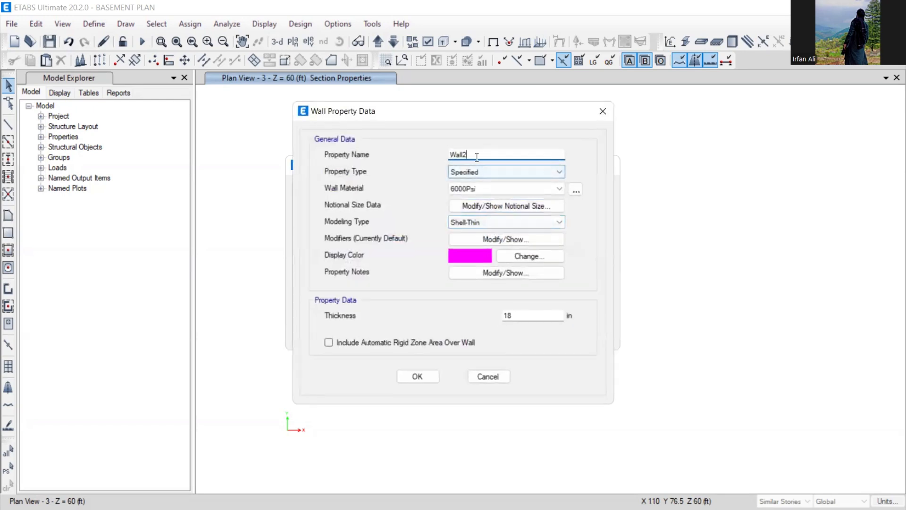
{"action": "type", "text": "RET.WALL 12 3KSI"}
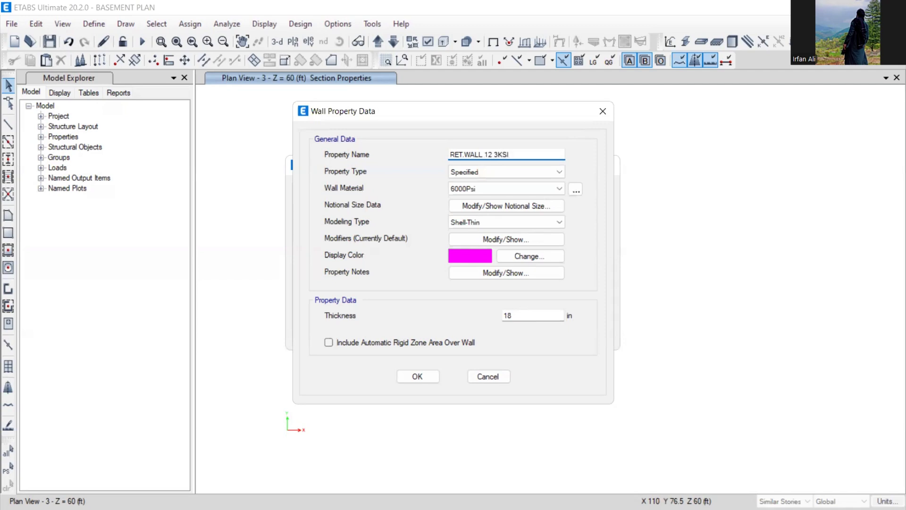
- Give RET.WALL 12 3KSI 3000Psi concrete and a 12 in thickness, and accept it
{"action": "left_click", "coordinate": [495, 185]}
{"action": "left_click", "coordinate": [468, 230]}
{"action": "left_click_drag", "start_coordinate": [523, 319], "coordinate": [460, 328]}
{"action": "type", "text": "12"}
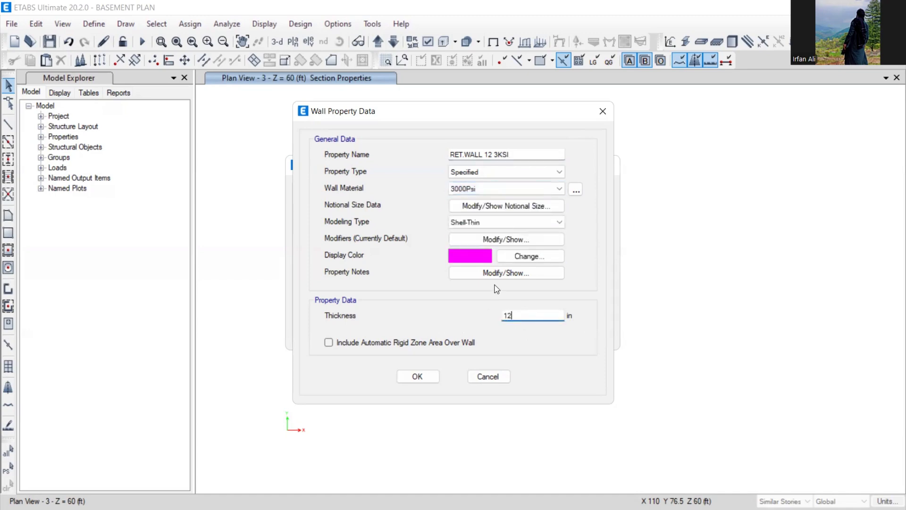
{"action": "left_click", "coordinate": [492, 170]}
{"action": "left_click", "coordinate": [491, 169]}
{"action": "left_click", "coordinate": [512, 153]}
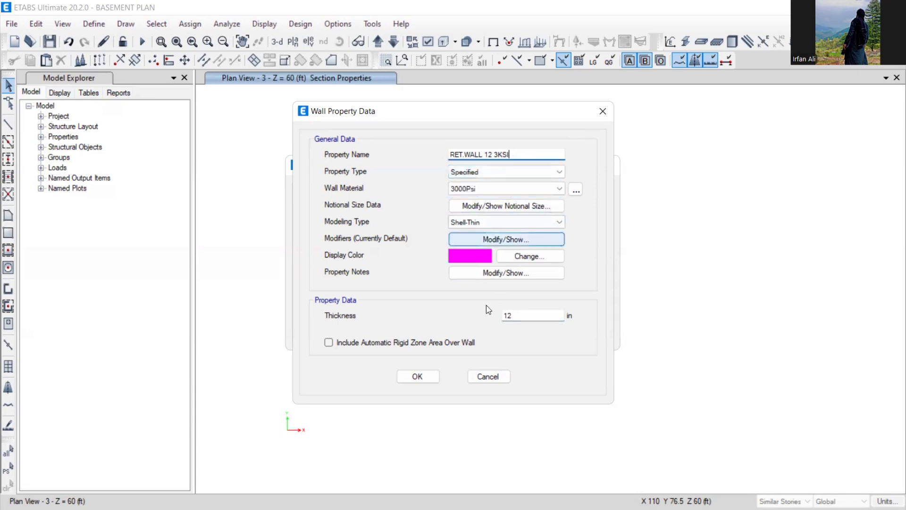
{"action": "left_click", "coordinate": [421, 375]}
{"action": "left_click", "coordinate": [521, 300]}
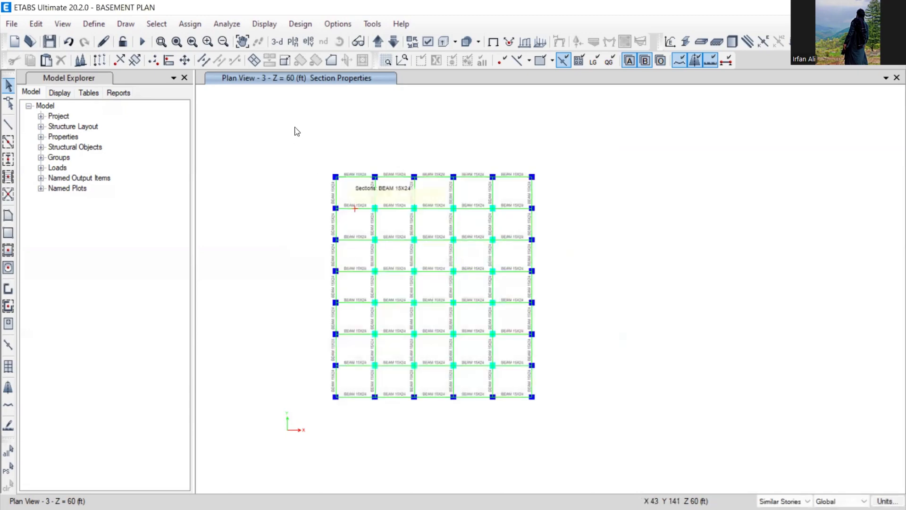
- Hide beams and columns in the plan so only walls display
{"action": "left_click", "coordinate": [427, 41]}
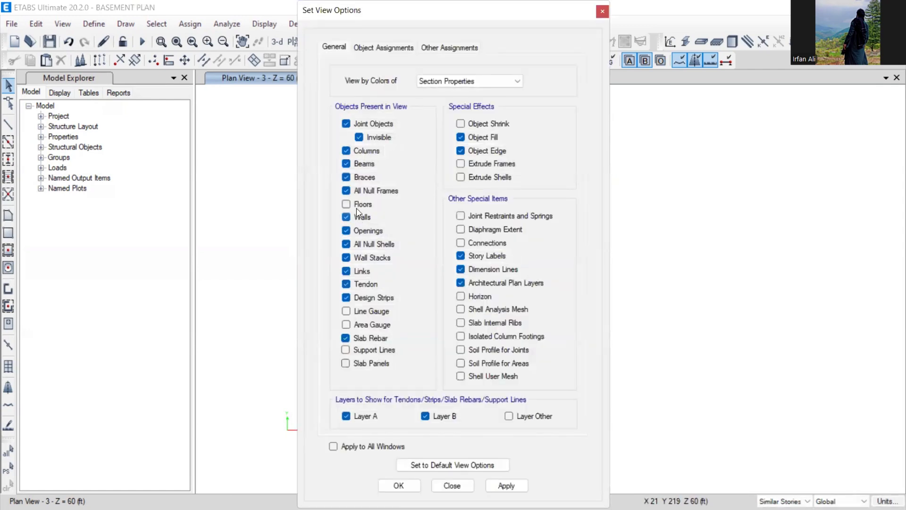
{"action": "left_click", "coordinate": [359, 164]}
{"action": "left_click", "coordinate": [358, 151]}
{"action": "left_click", "coordinate": [399, 485]}
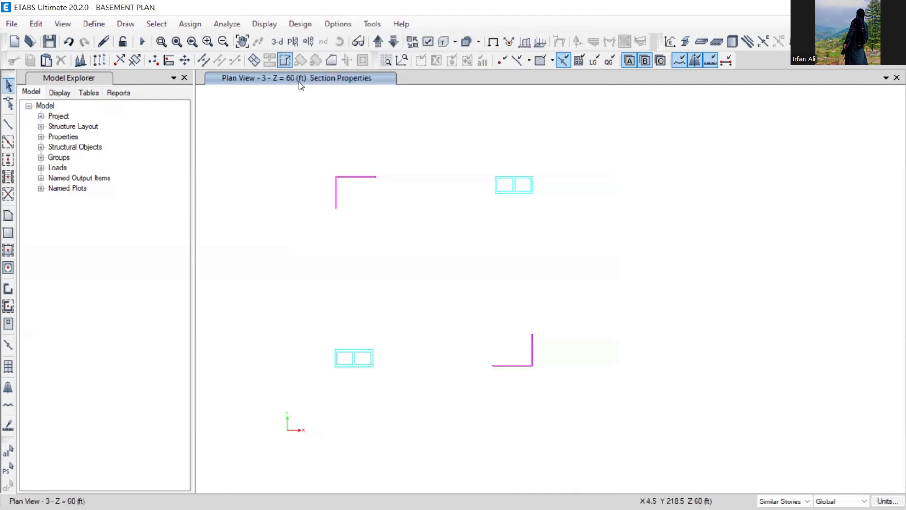
- Set selection to All Stories and window-select both L-shaped walls
{"action": "left_click", "coordinate": [783, 500]}
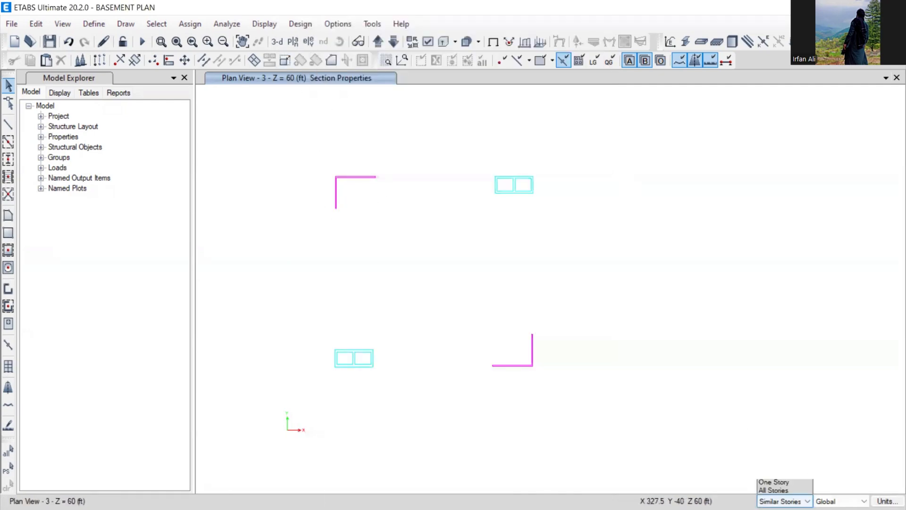
{"action": "left_click", "coordinate": [773, 489]}
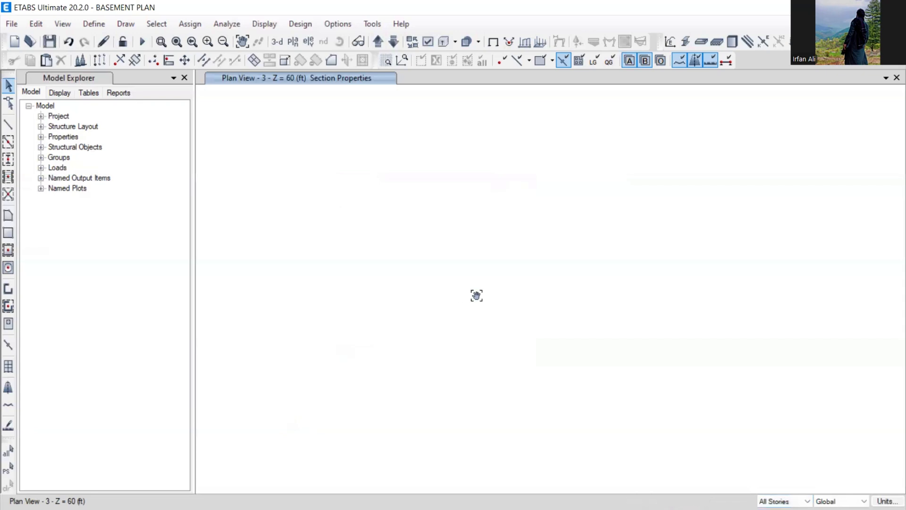
{"action": "middle_click_drag", "start_coordinate": [477, 296], "coordinate": [476, 293]}
{"action": "left_click_drag", "start_coordinate": [435, 162], "coordinate": [352, 225]}
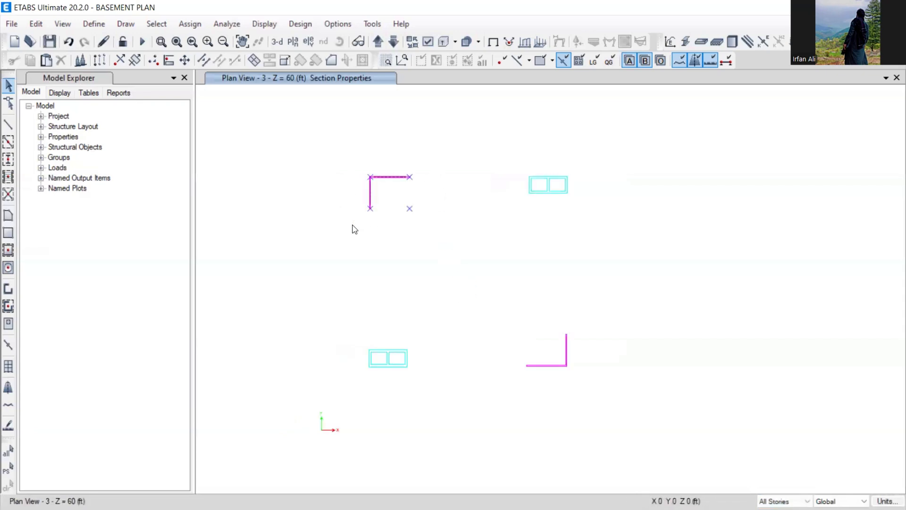
{"action": "left_click_drag", "start_coordinate": [617, 301], "coordinate": [500, 412]}
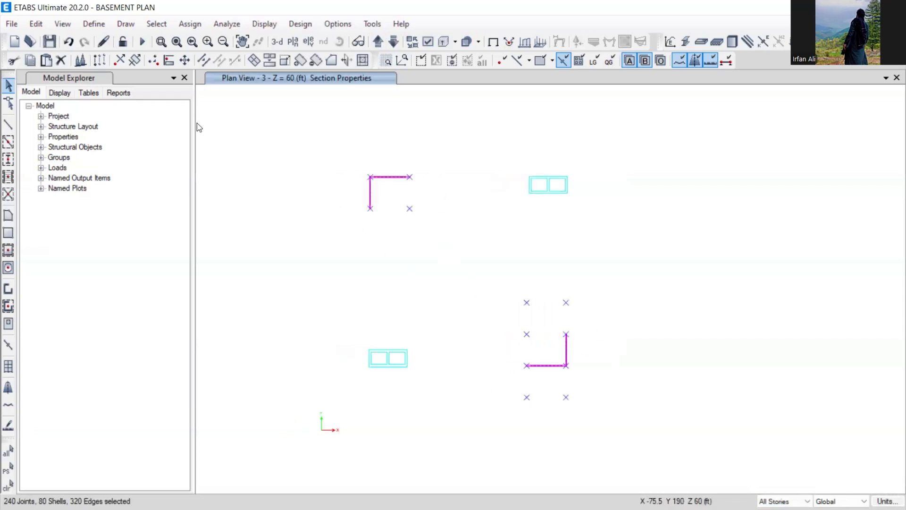
- Assign the S.WALL 6KSI wall section to the selected L-shaped walls
{"action": "left_click", "coordinate": [186, 25]}
{"action": "mouse_move", "coordinate": [367, 79]}
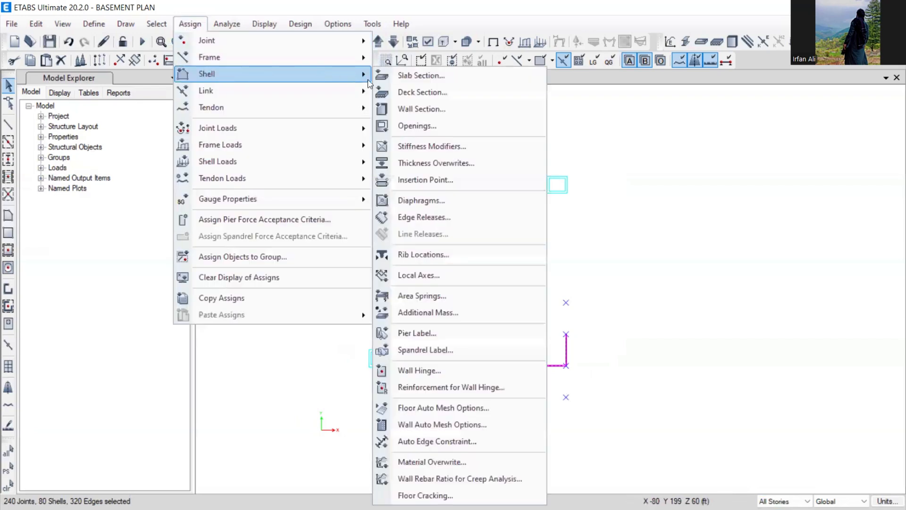
{"action": "left_click", "coordinate": [425, 109]}
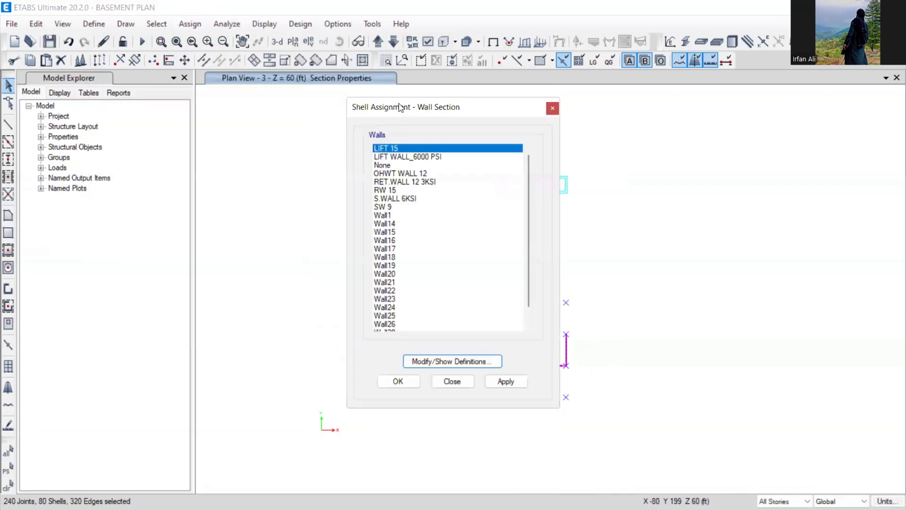
{"action": "left_click_drag", "start_coordinate": [399, 108], "coordinate": [127, 61]}
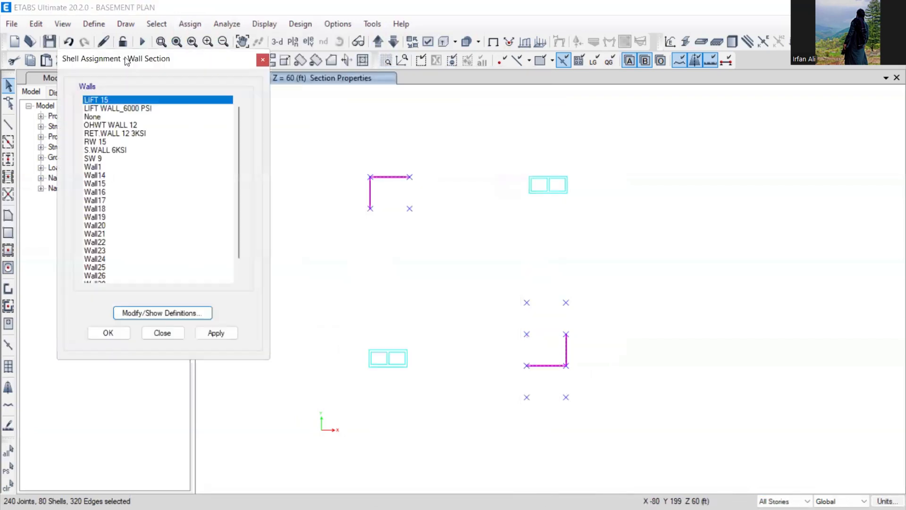
{"action": "left_click", "coordinate": [107, 151]}
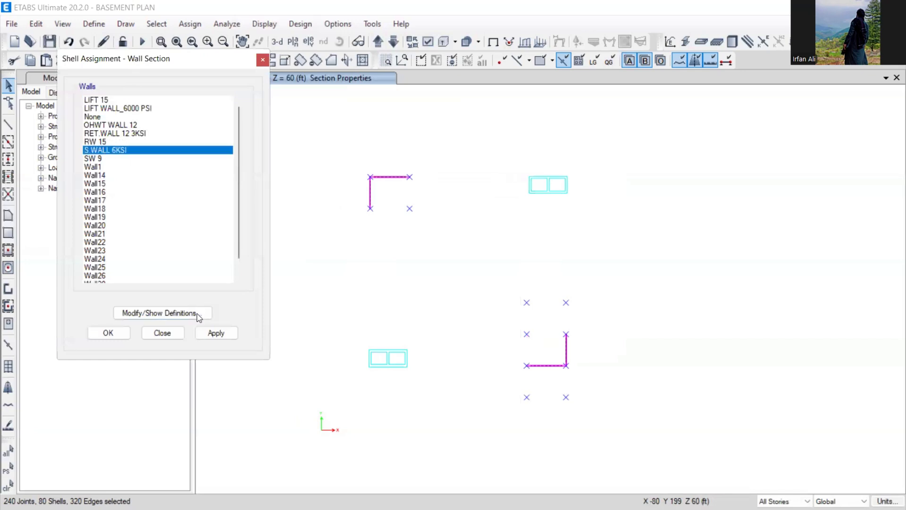
{"action": "left_click", "coordinate": [214, 333]}
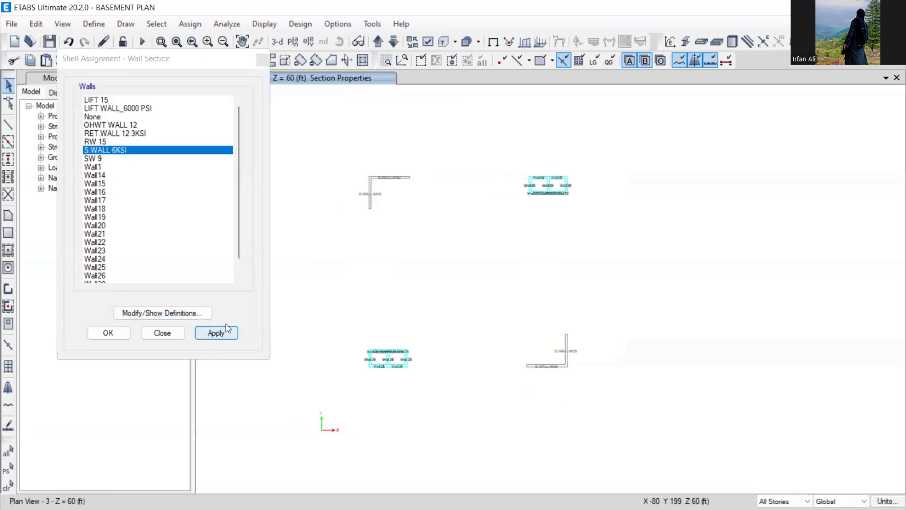
- Select both lift core walls, assign them LIFT WALL_6000 PSI, and hide the section labels
{"action": "left_click_drag", "start_coordinate": [346, 329], "coordinate": [453, 386]}
{"action": "left_click_drag", "start_coordinate": [502, 159], "coordinate": [608, 226]}
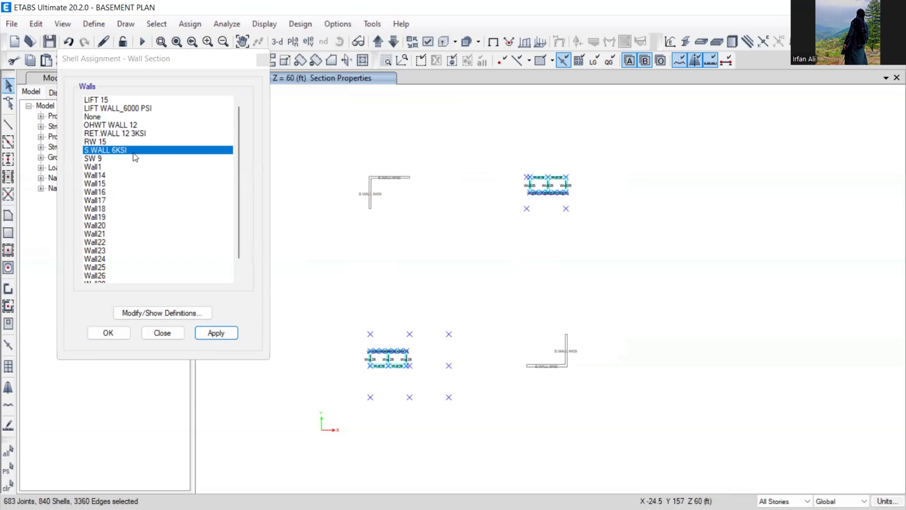
{"action": "left_click", "coordinate": [118, 109]}
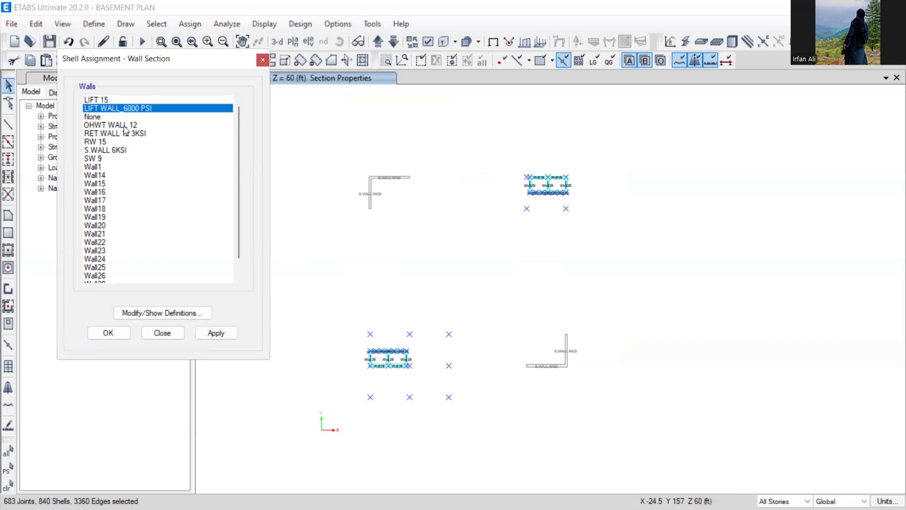
{"action": "left_click", "coordinate": [113, 333]}
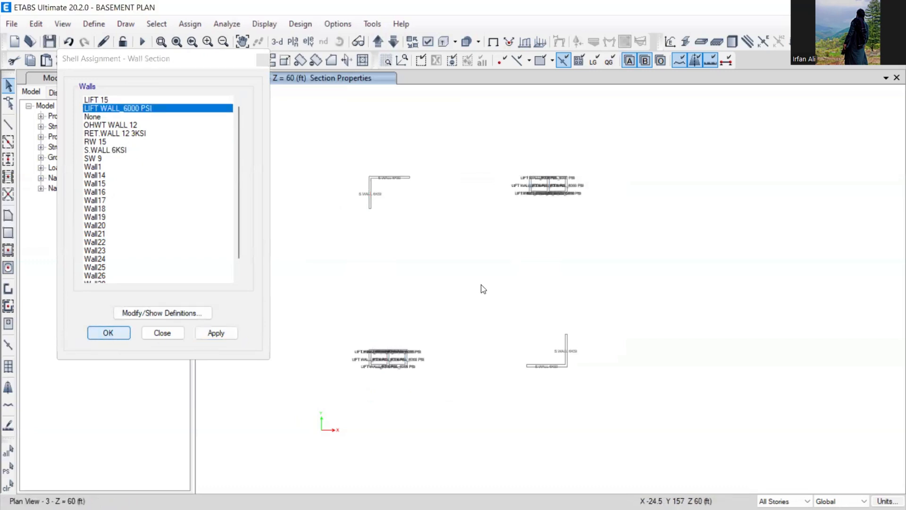
{"action": "left_click", "coordinate": [494, 45]}
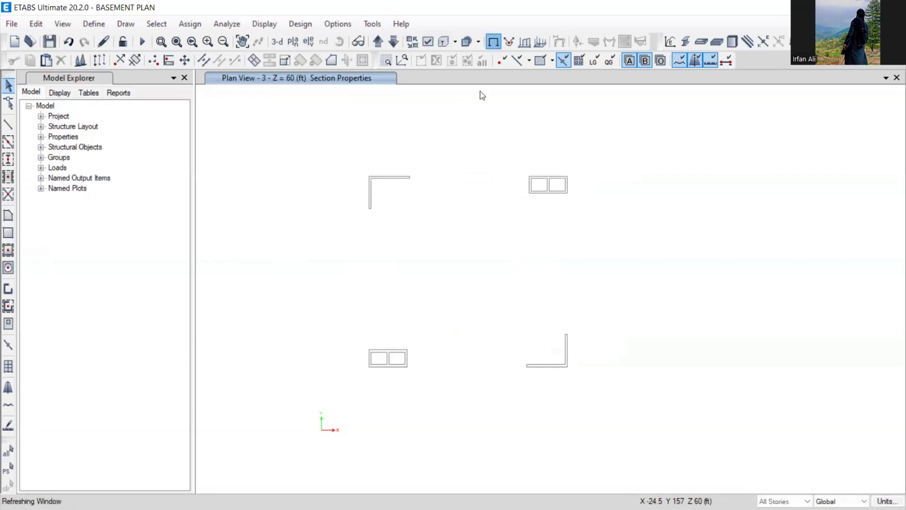
{"action": "left_click", "coordinate": [94, 25]}
- Change the LIFT WALL_6000 PSI display colour to bright green (0, 255, 0)
{"action": "mouse_move", "coordinate": [116, 62]}
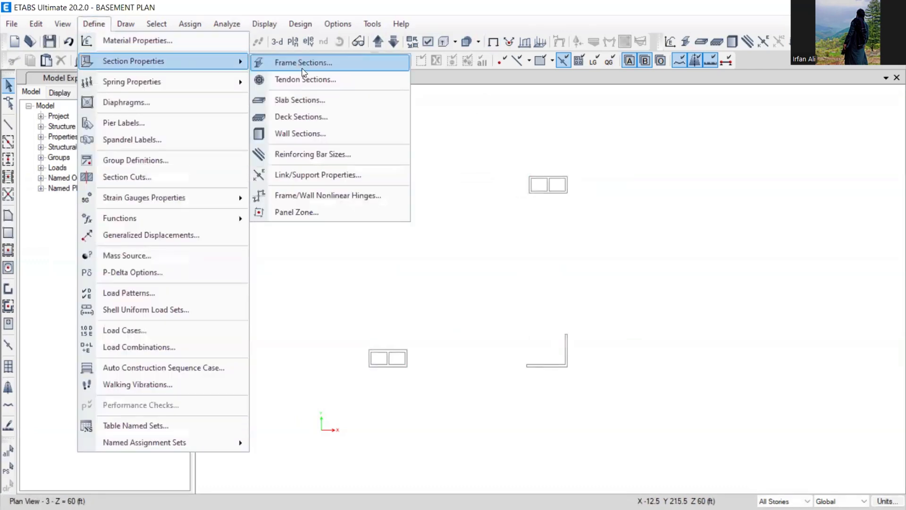
{"action": "left_click", "coordinate": [299, 133]}
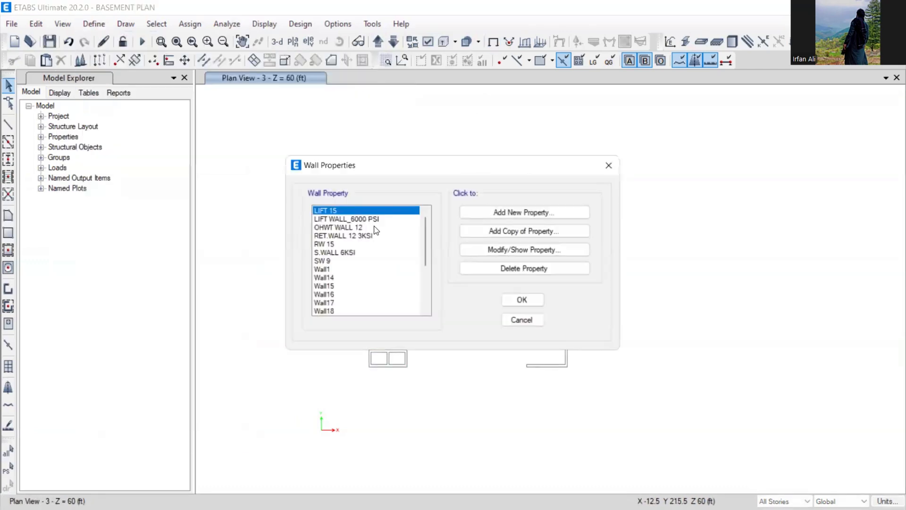
{"action": "left_click", "coordinate": [348, 218]}
{"action": "left_click", "coordinate": [497, 250]}
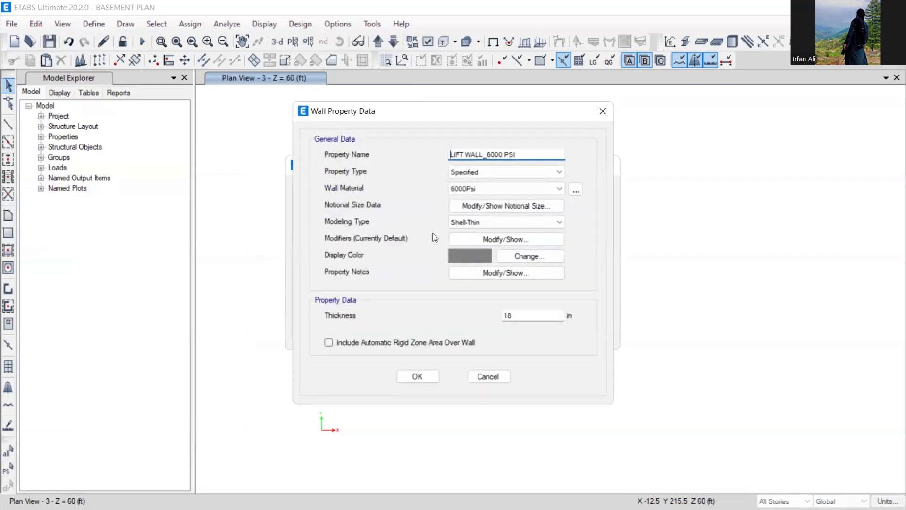
{"action": "left_click", "coordinate": [461, 255]}
{"action": "left_click", "coordinate": [354, 155]}
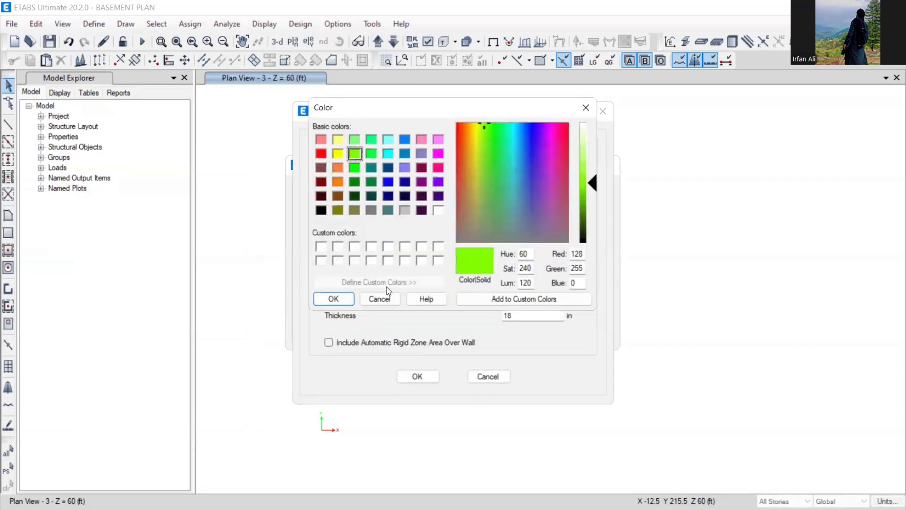
{"action": "left_click", "coordinate": [348, 298]}
{"action": "left_click", "coordinate": [417, 376]}
{"action": "left_click", "coordinate": [522, 299]}
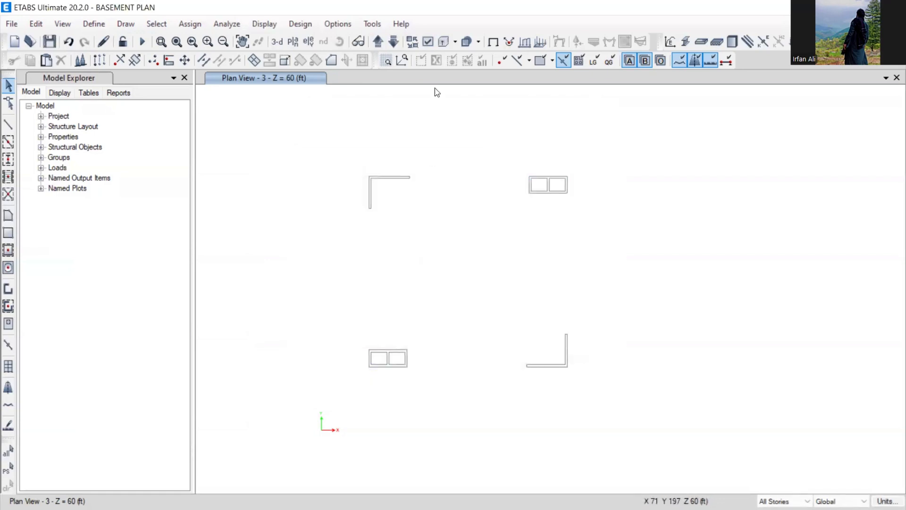
- Switch to a 3-D view and rotate the model to check the wall colours
{"action": "key", "text": "ctrl+w"}
{"action": "left_click", "coordinate": [277, 42]}
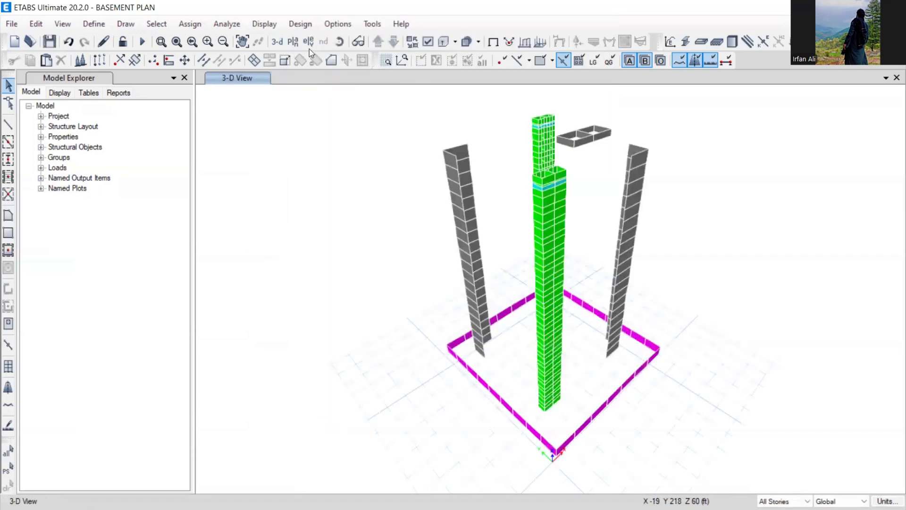
{"action": "left_click", "coordinate": [339, 44]}
{"action": "left_click_drag", "start_coordinate": [400, 356], "coordinate": [433, 302]}
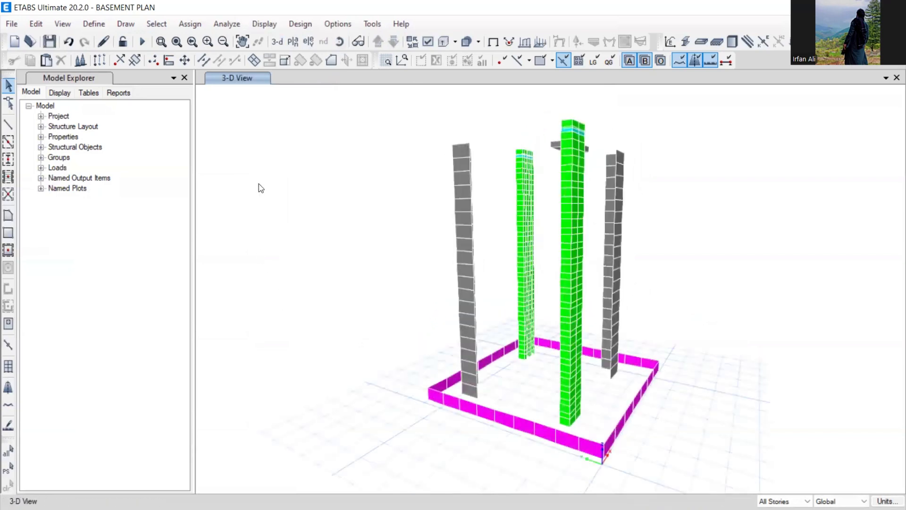
- Show the BASEMENT story plan
{"action": "left_click", "coordinate": [293, 42]}
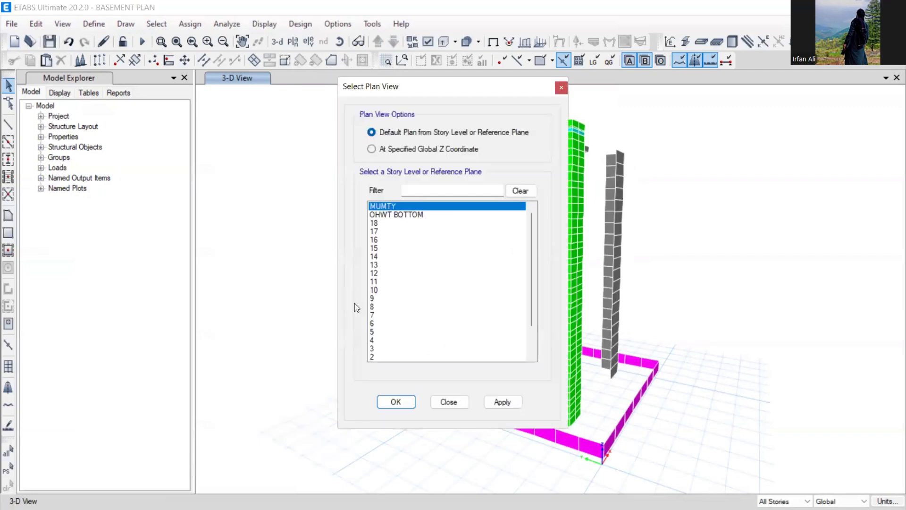
{"action": "scroll", "coordinate": [386, 328], "scroll_direction": "down", "scroll_amount": 1}
{"action": "left_click", "coordinate": [396, 349]}
{"action": "left_click", "coordinate": [395, 401]}
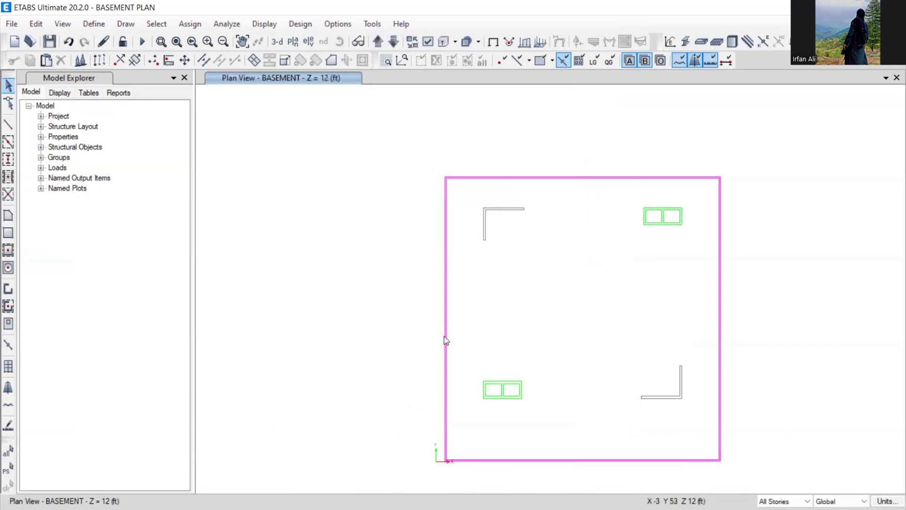
- Select the top, right, bottom and left basement walls and assign them RET.WALL 12 3KSI
{"action": "left_click_drag", "start_coordinate": [423, 152], "coordinate": [725, 229]}
{"action": "left_click_drag", "start_coordinate": [707, 163], "coordinate": [757, 480]}
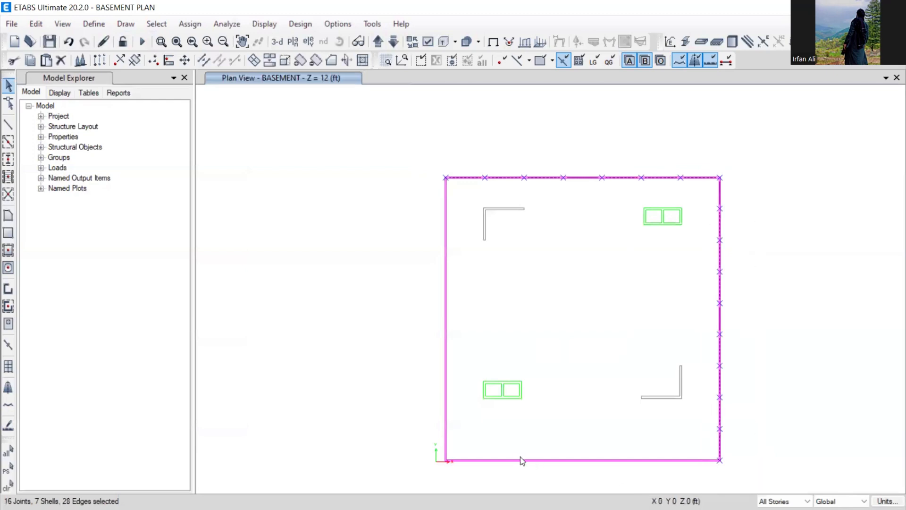
{"action": "left_click_drag", "start_coordinate": [425, 453], "coordinate": [758, 479]}
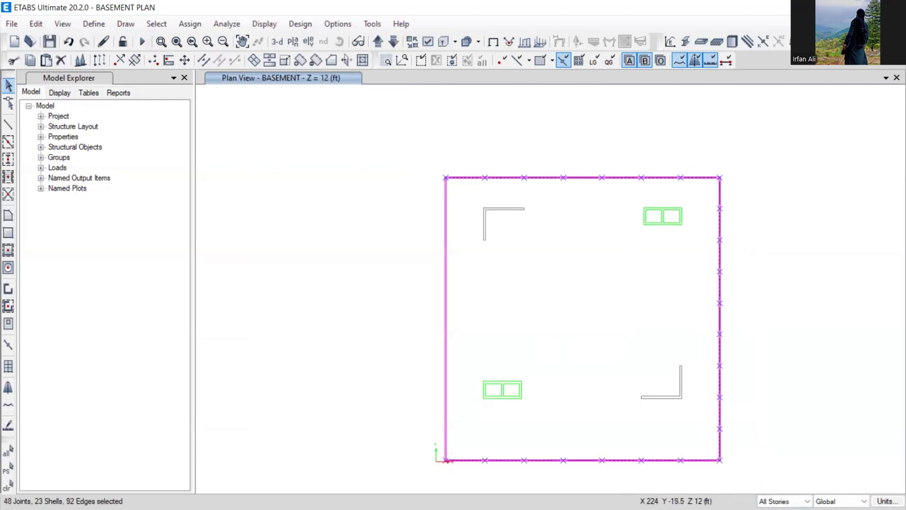
{"action": "left_click_drag", "start_coordinate": [435, 160], "coordinate": [468, 479]}
{"action": "left_click", "coordinate": [190, 24]}
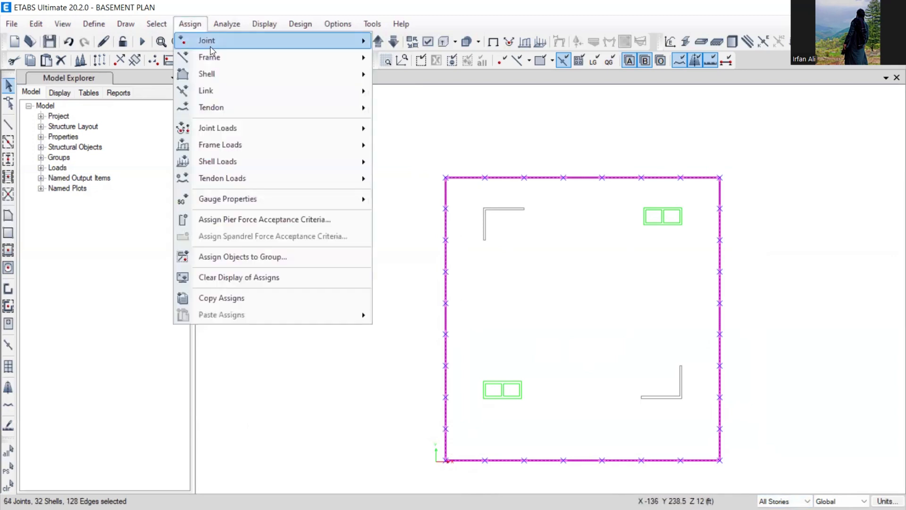
{"action": "mouse_move", "coordinate": [310, 71]}
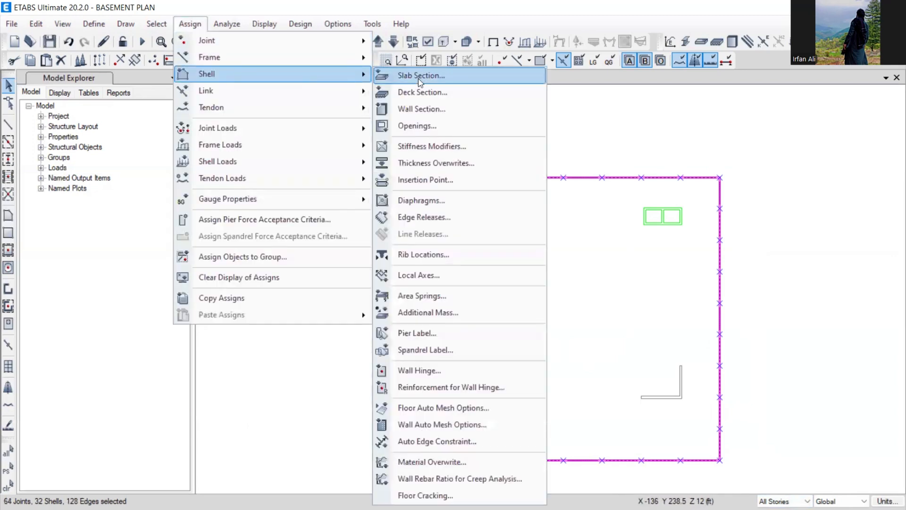
{"action": "left_click", "coordinate": [422, 109]}
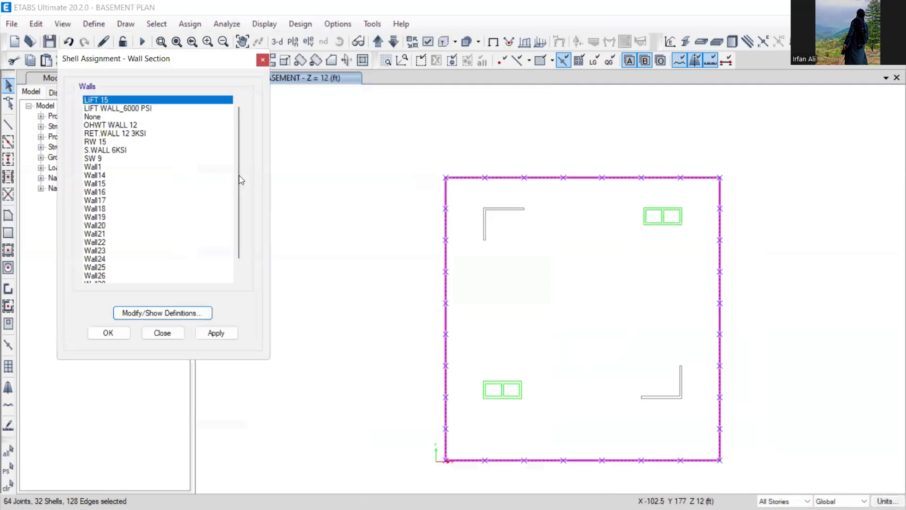
{"action": "left_click", "coordinate": [105, 135]}
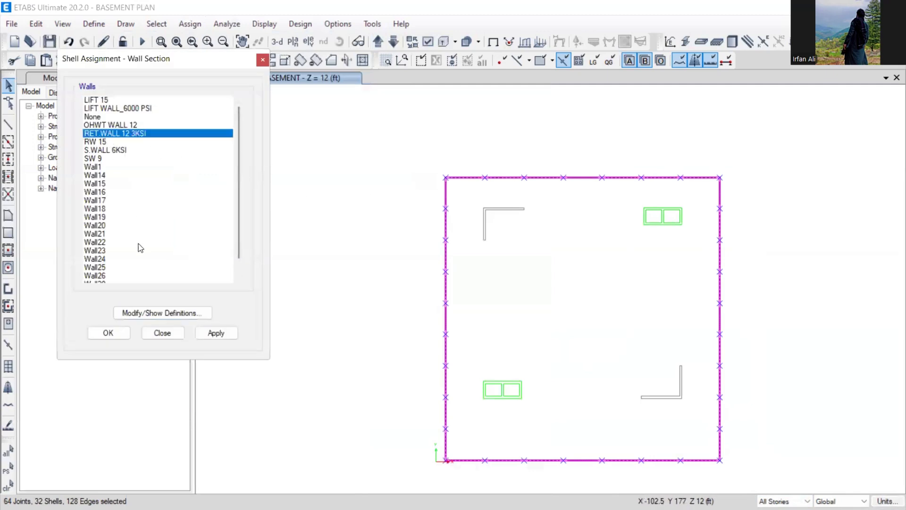
{"action": "left_click", "coordinate": [121, 333]}
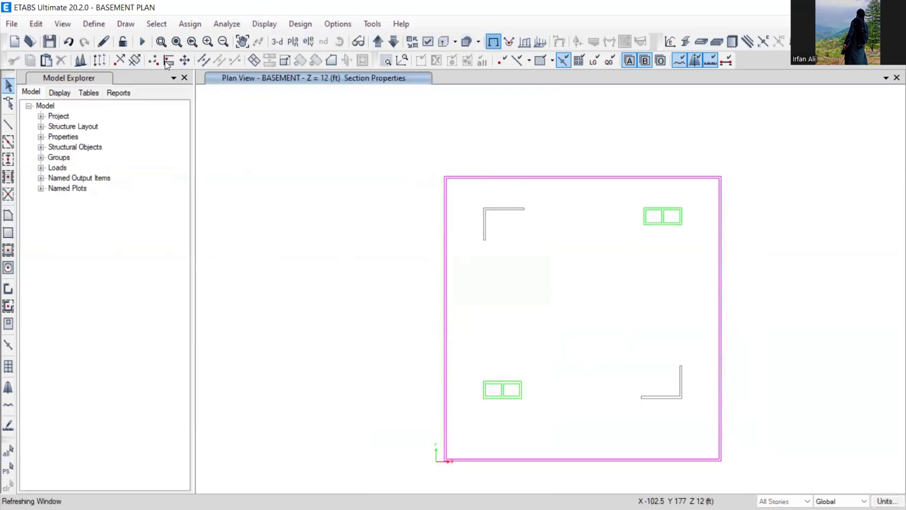
- Save the model and return to the PowerPoint slide on minimum wall thicknesses
{"action": "left_click", "coordinate": [50, 42]}
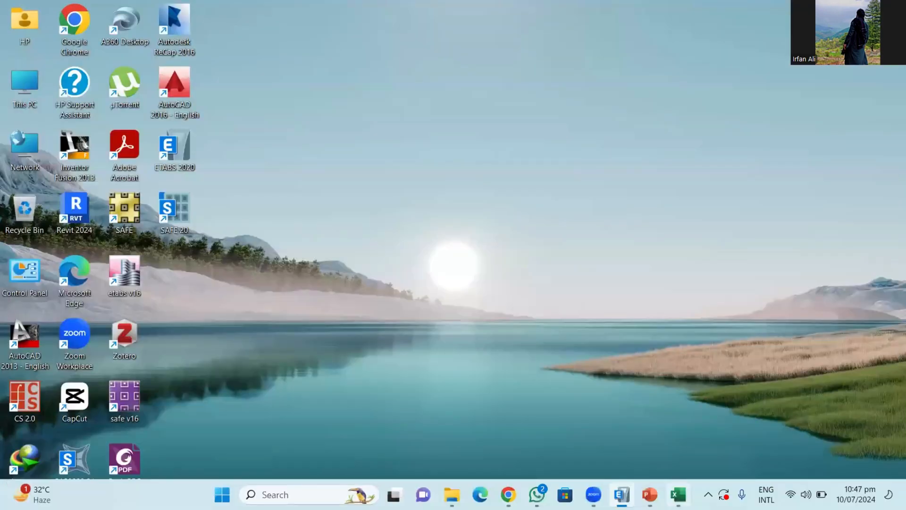
{"action": "left_click", "coordinate": [678, 494]}
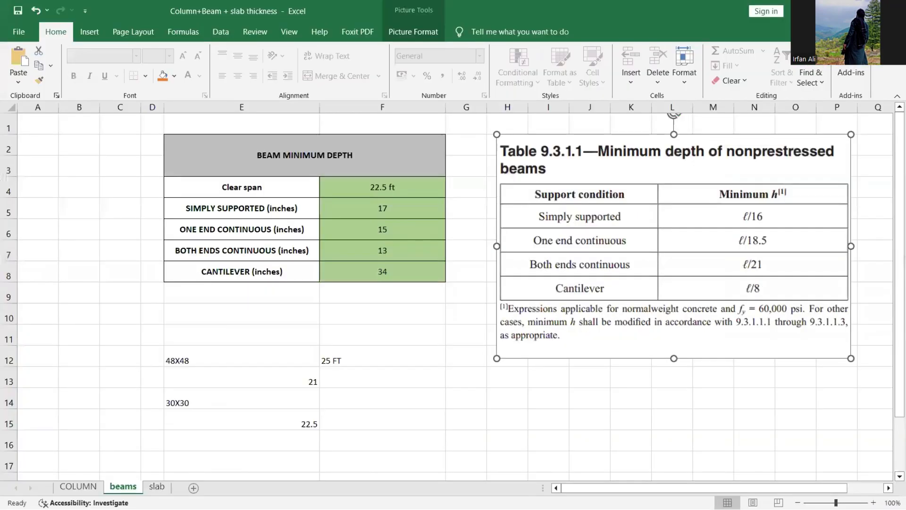
{"action": "left_click", "coordinate": [829, 11]}
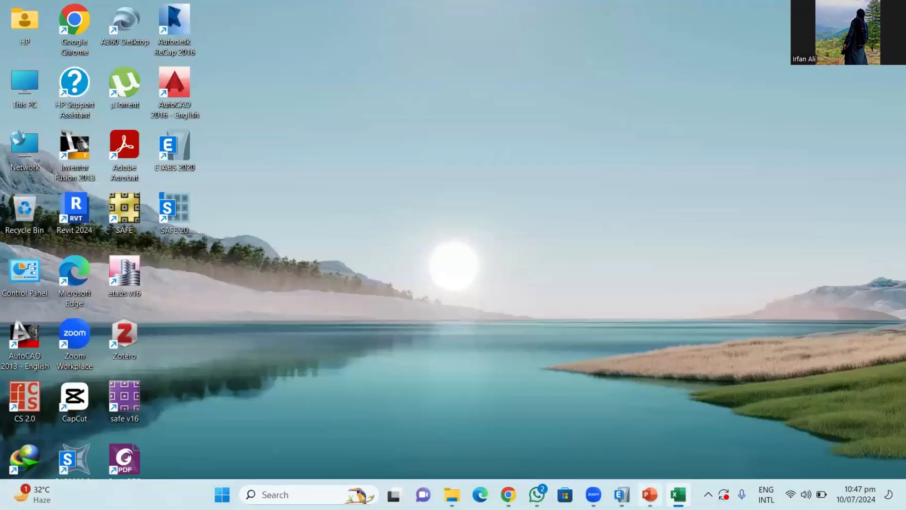
{"action": "left_click", "coordinate": [650, 494]}
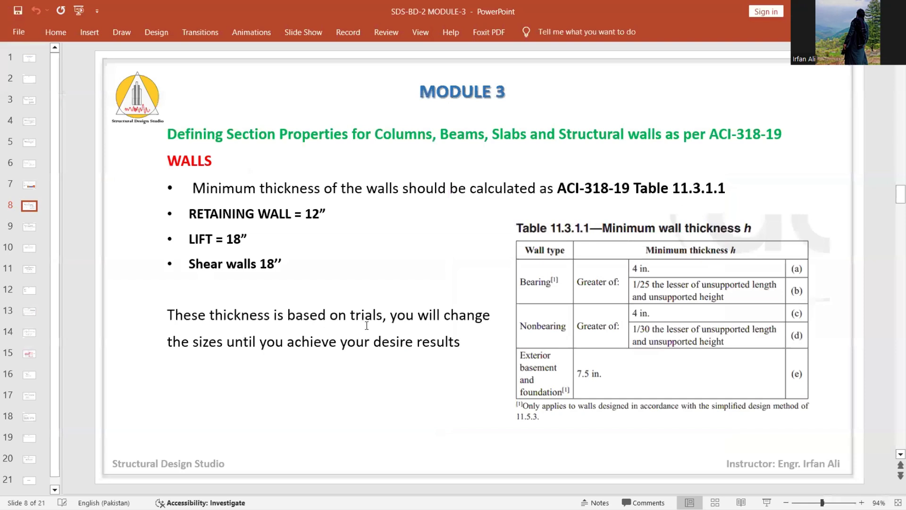
- On slide 9, change "should" to "shall" in the slab minimum thickness bullet
{"action": "scroll", "coordinate": [387, 330], "scroll_direction": "down", "scroll_amount": 1}
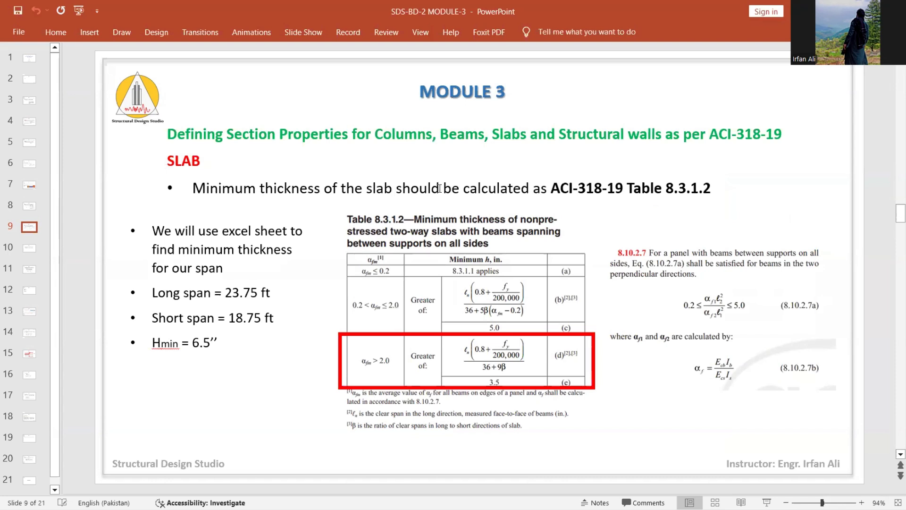
{"action": "left_click", "coordinate": [432, 209]}
{"action": "key", "text": "BackSpace"}
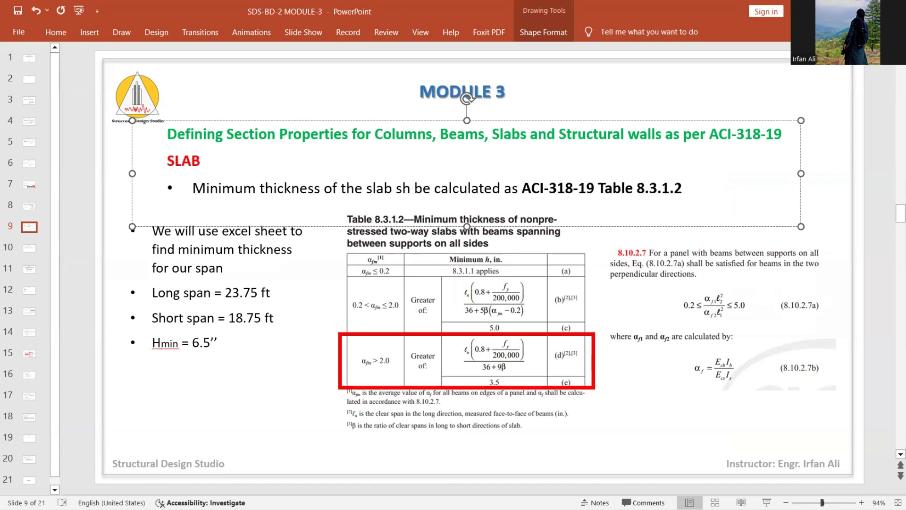
{"action": "type", "text": "a"}
{"action": "key", "text": "BackSpace"}
{"action": "type", "text": "all"}
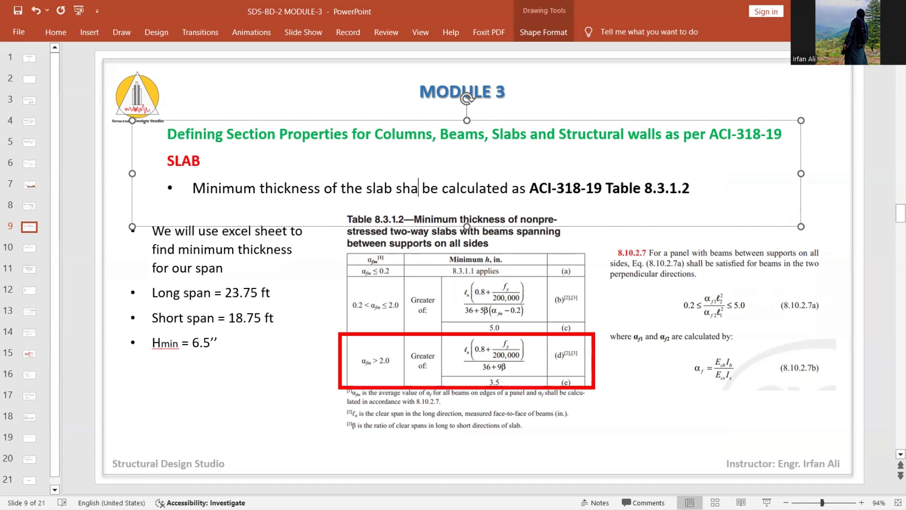
{"action": "left_click", "coordinate": [285, 454]}
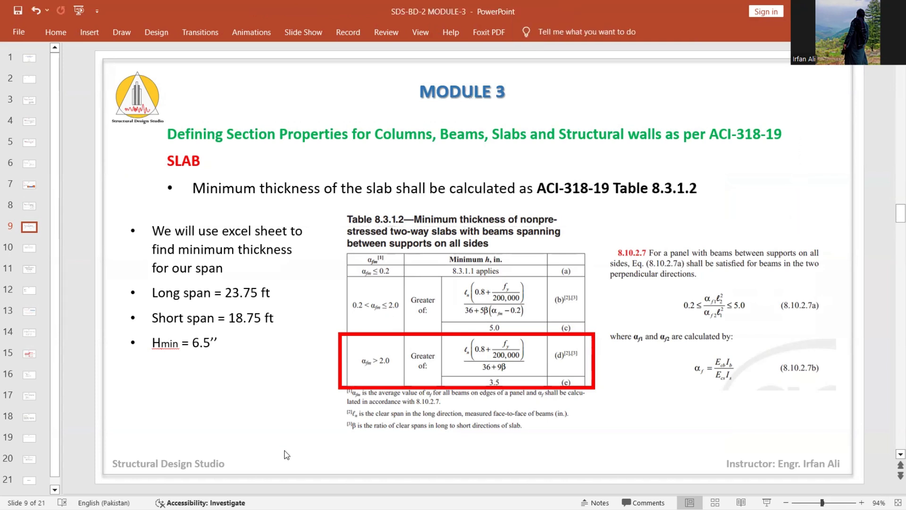
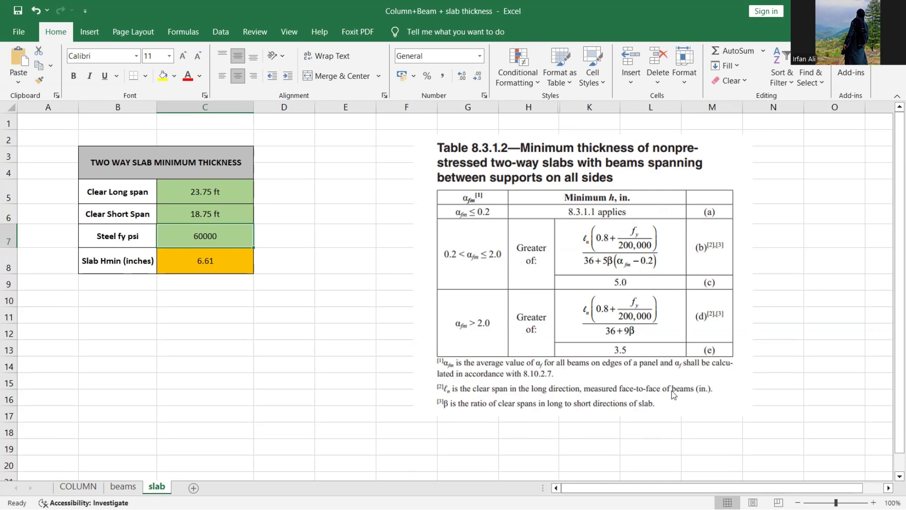
- Put away the Excel sheet showing the 6.61 in slab Hmin and bring back the ETABS model
{"action": "key", "text": "super+d"}
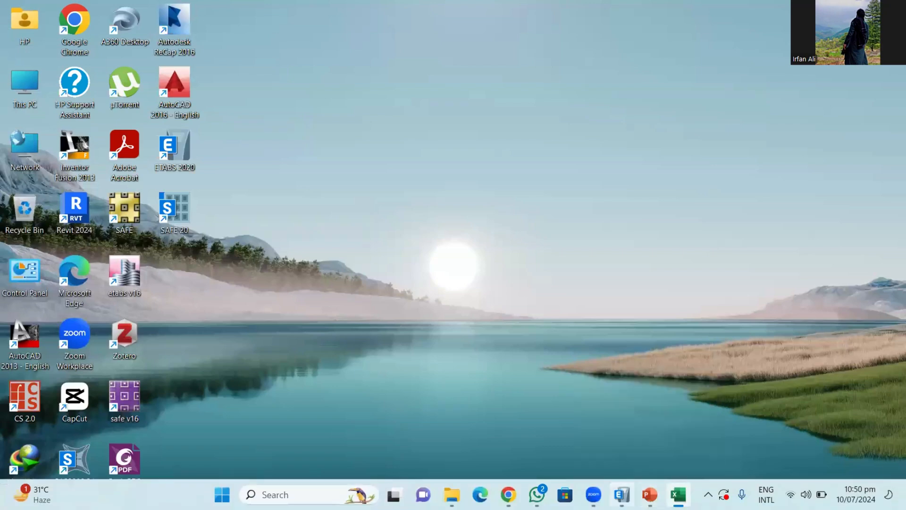
{"action": "left_click", "coordinate": [622, 495]}
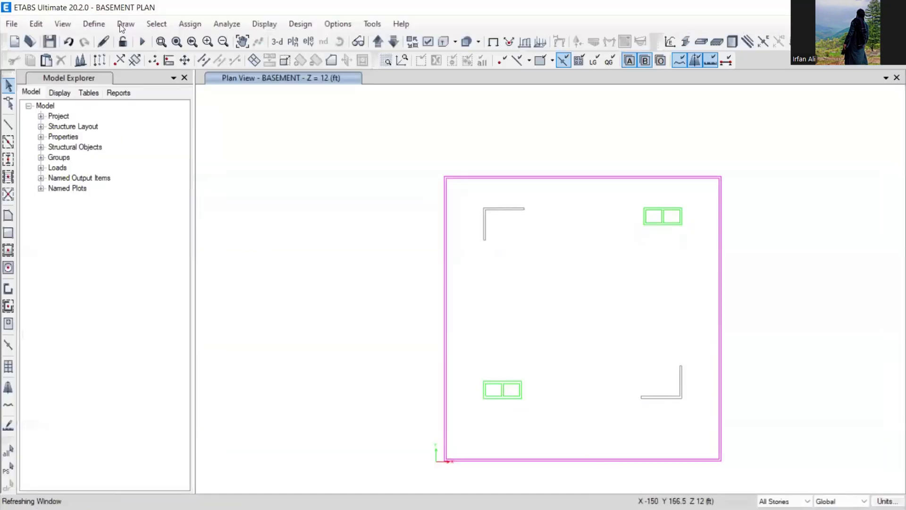
- Start a new slab section named 'slab 6.5 inches' using 4000Psi concrete
{"action": "left_click", "coordinate": [94, 24]}
{"action": "mouse_move", "coordinate": [127, 70]}
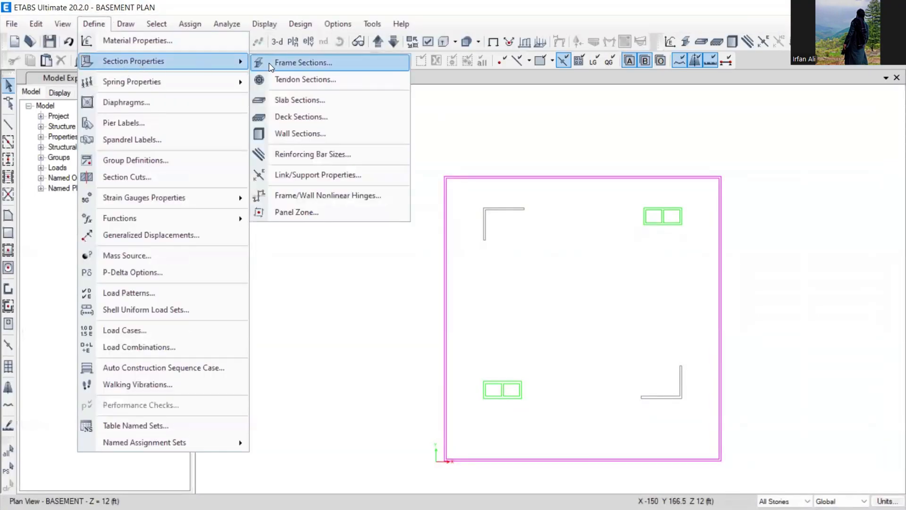
{"action": "left_click", "coordinate": [319, 99]}
{"action": "left_click", "coordinate": [505, 222]}
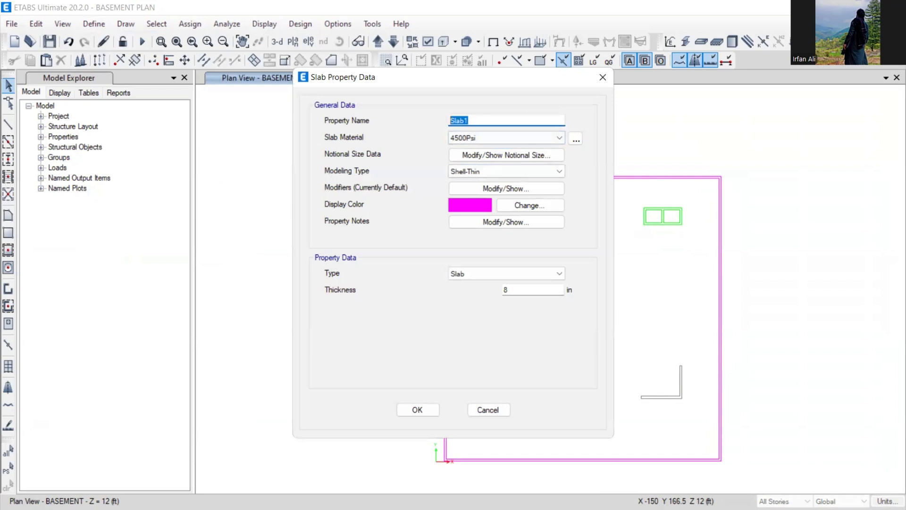
{"action": "type", "text": "sla"}
{"action": "left_click", "coordinate": [469, 138]}
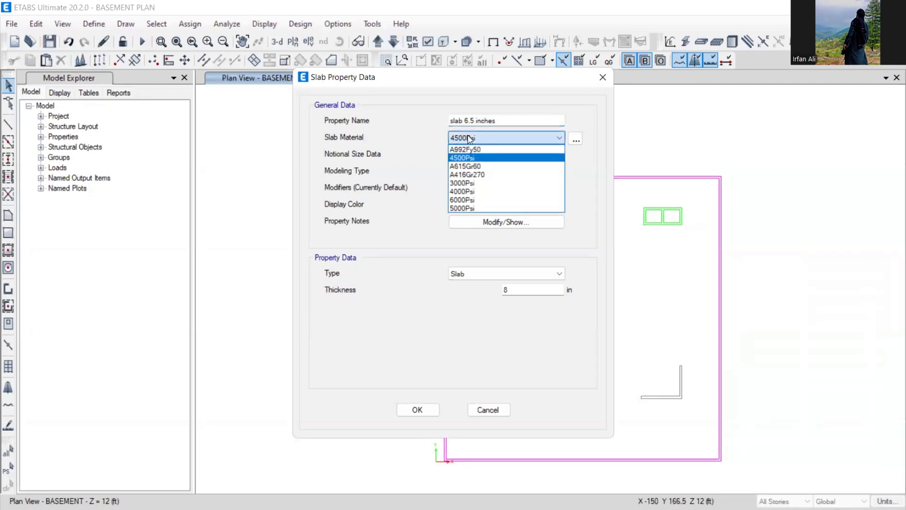
{"action": "left_click", "coordinate": [465, 191]}
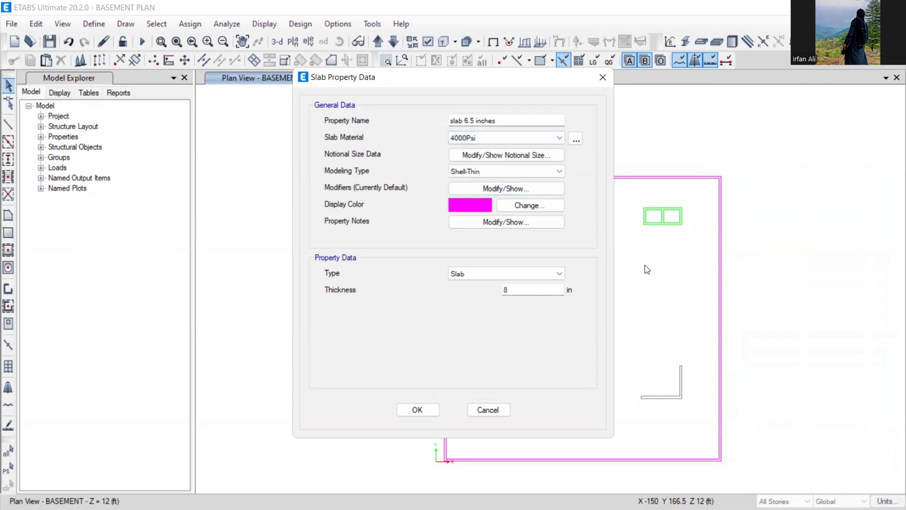
- Set the slab thickness to 6.5 in, keep the default stiffness modifiers, and save the section
{"action": "left_click_drag", "start_coordinate": [512, 290], "coordinate": [480, 298]}
{"action": "type", "text": "6.5"}
{"action": "left_click", "coordinate": [472, 274]}
{"action": "left_click", "coordinate": [468, 286]}
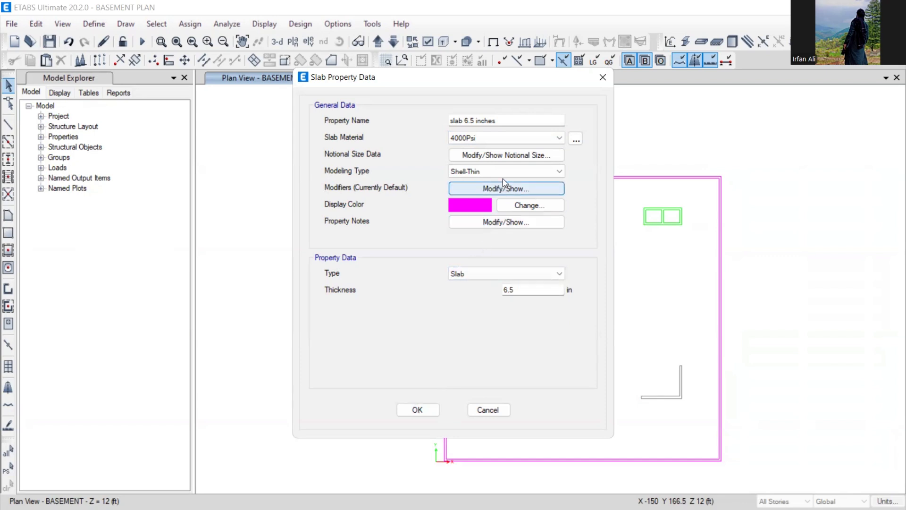
{"action": "left_click", "coordinate": [509, 188]}
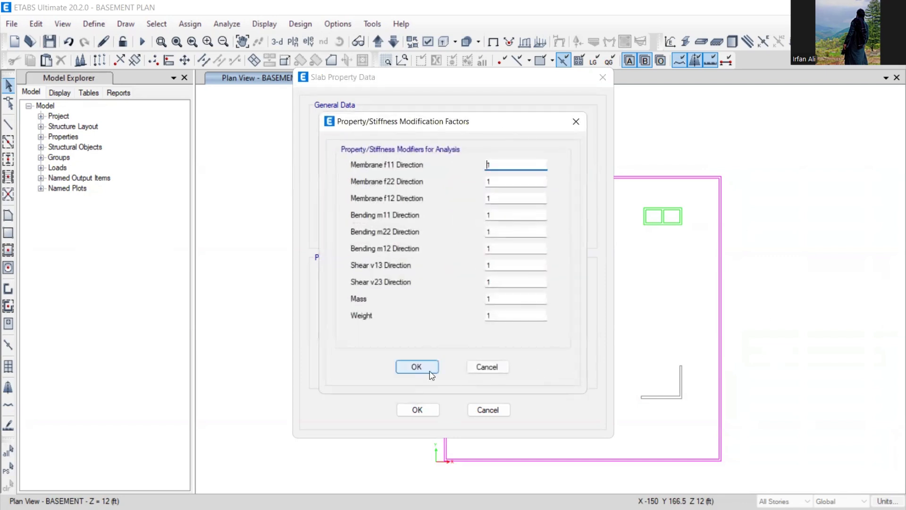
{"action": "left_click", "coordinate": [417, 367]}
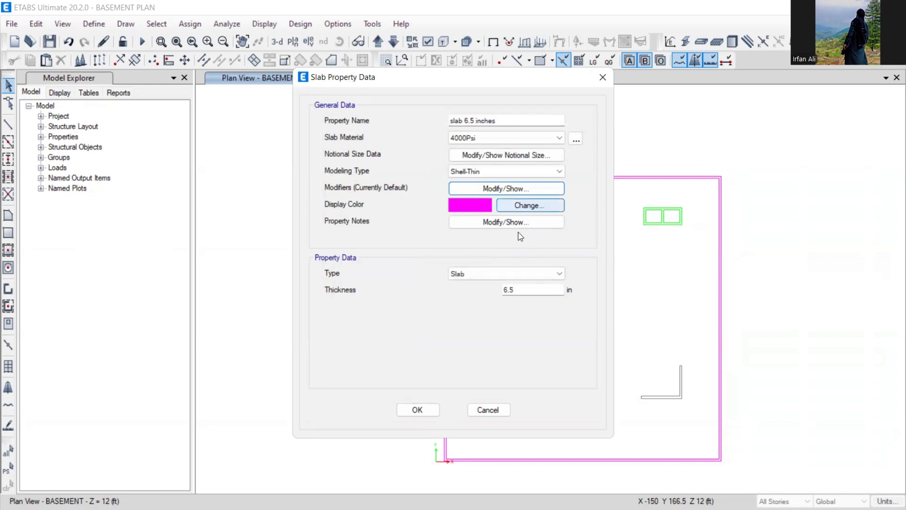
{"action": "left_click", "coordinate": [433, 410]}
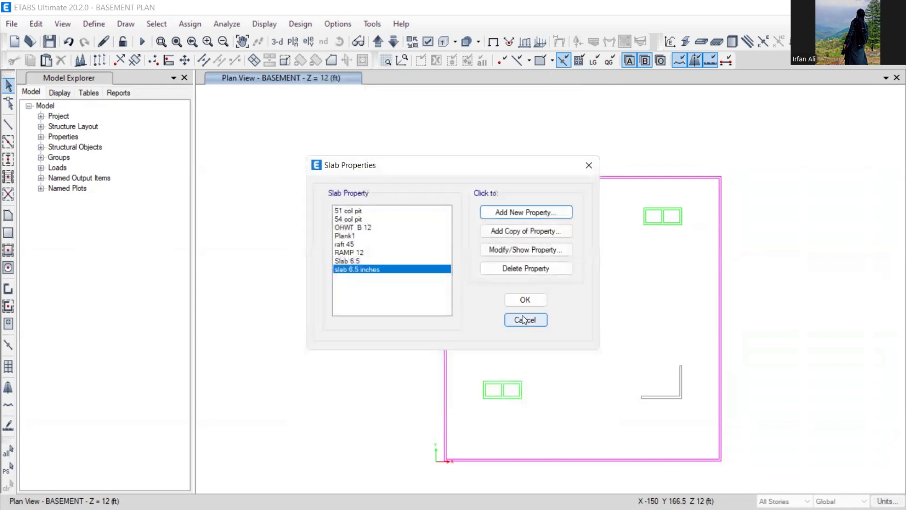
{"action": "left_click", "coordinate": [523, 300]}
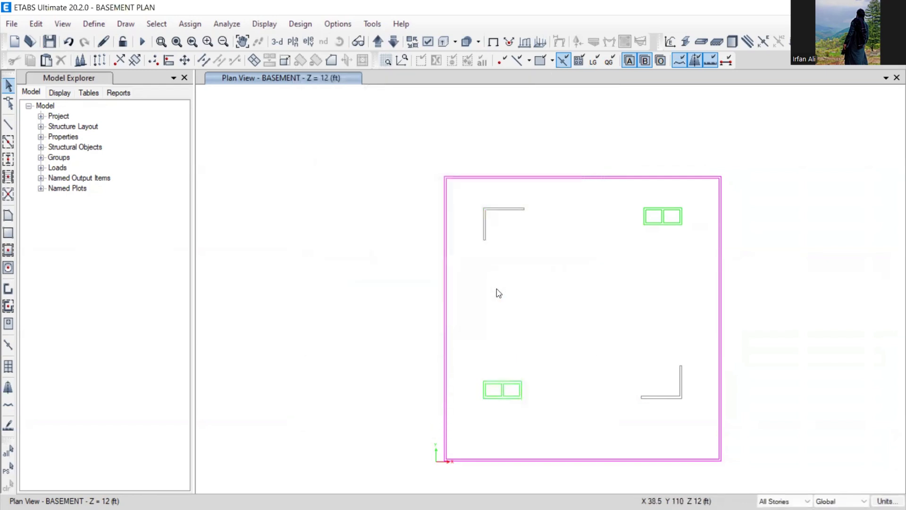
- Save the model and turn on column display in the basement plan view
{"action": "left_click", "coordinate": [49, 42]}
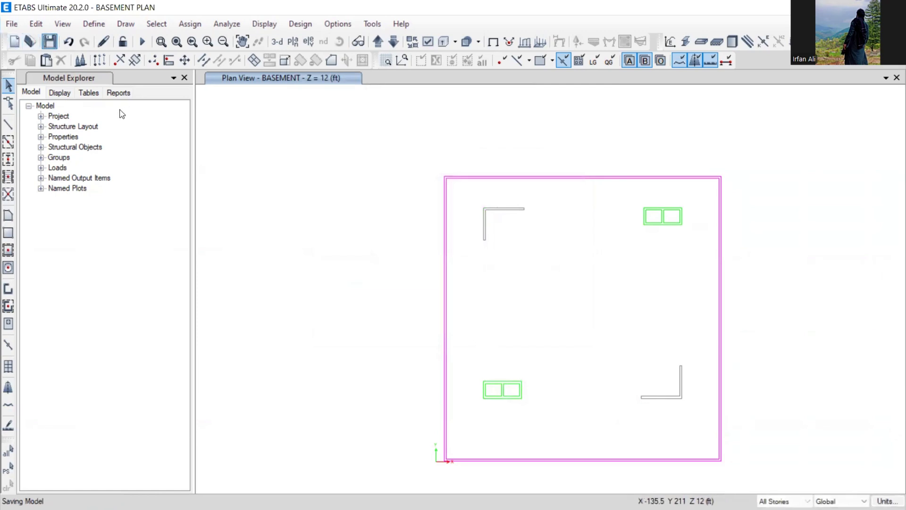
{"action": "left_click", "coordinate": [156, 24]}
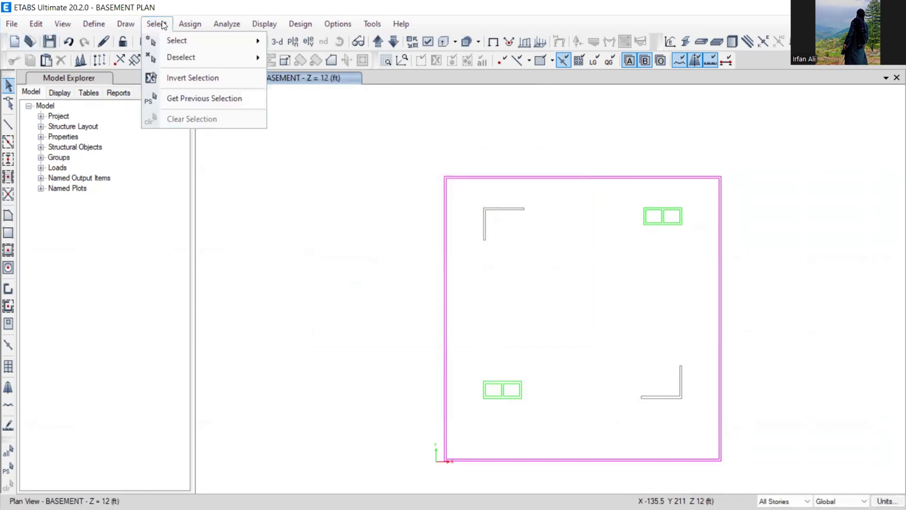
{"action": "mouse_move", "coordinate": [174, 41]}
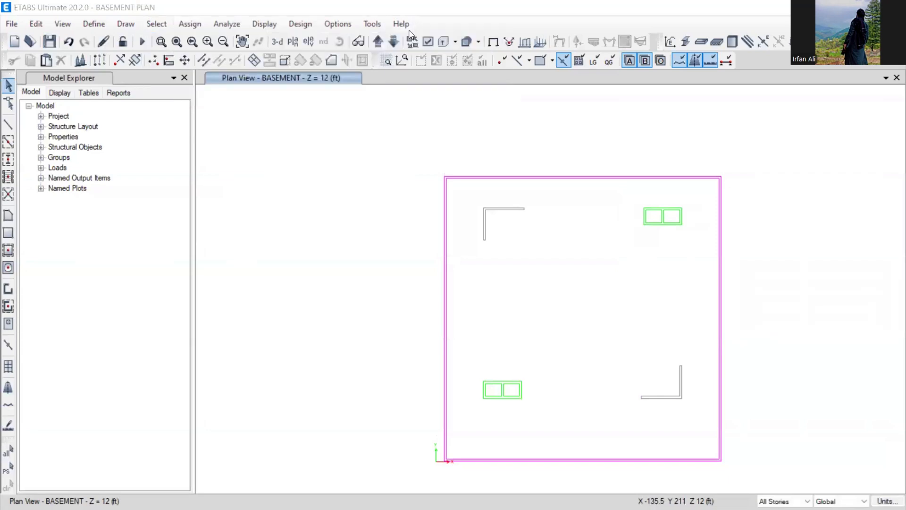
{"action": "left_click", "coordinate": [311, 5]}
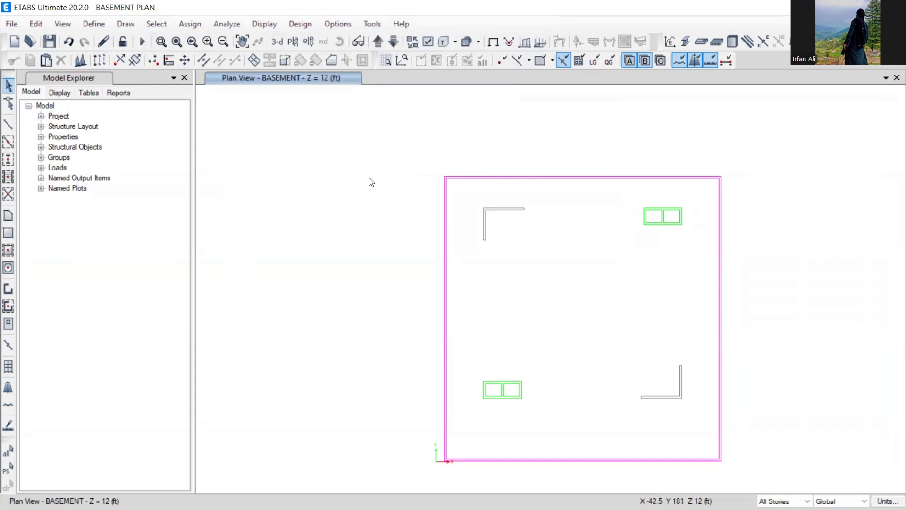
{"action": "key", "text": "ctrl+w"}
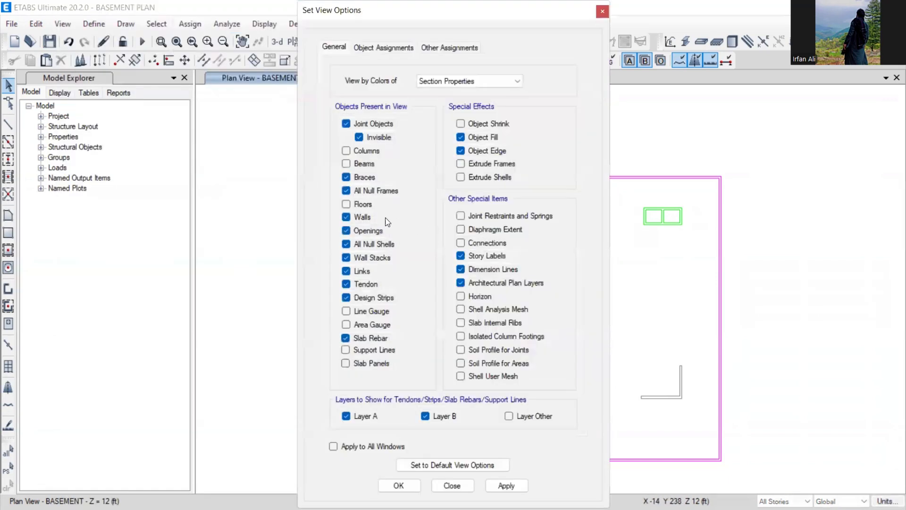
{"action": "left_click", "coordinate": [349, 151]}
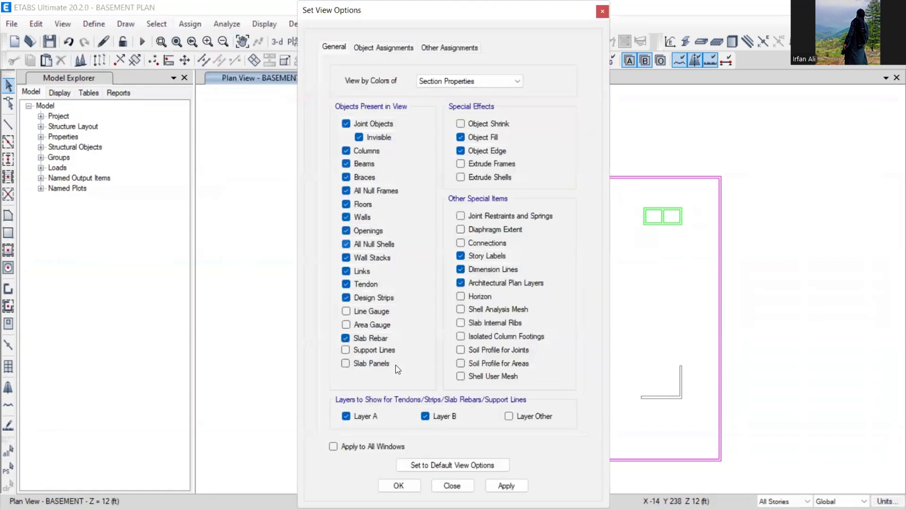
{"action": "left_click", "coordinate": [399, 485]}
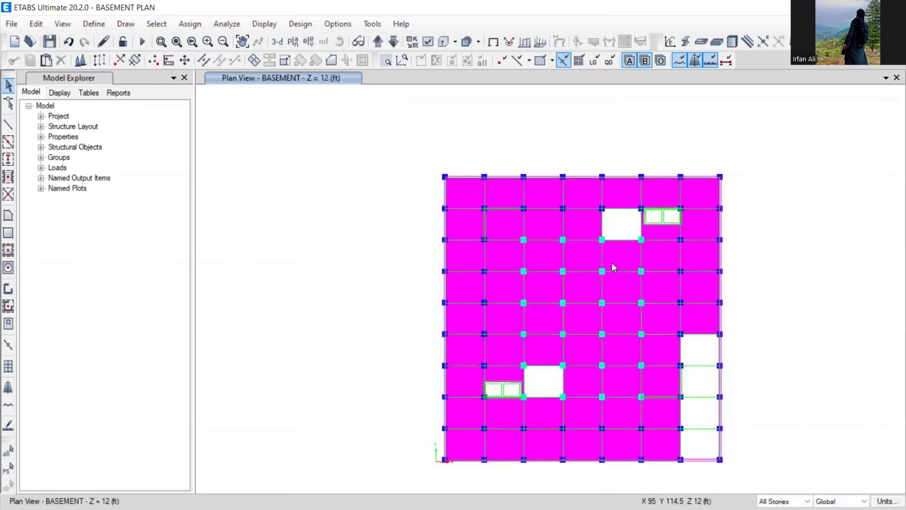
- Select all floor objects on the basement plan by object type Floors
{"action": "middle_click_drag", "start_coordinate": [590, 262], "coordinate": [502, 208]}
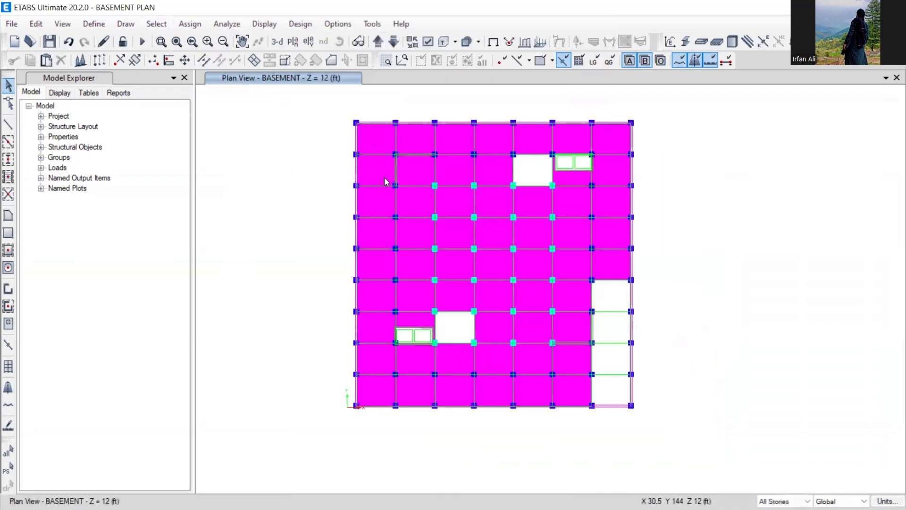
{"action": "left_click_drag", "start_coordinate": [385, 179], "coordinate": [486, 285]}
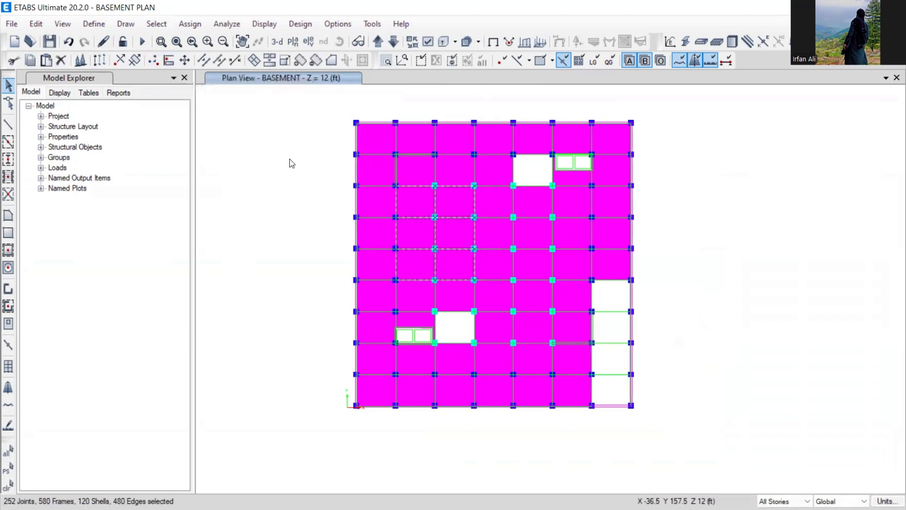
{"action": "left_click", "coordinate": [186, 25]}
{"action": "left_click", "coordinate": [156, 24]}
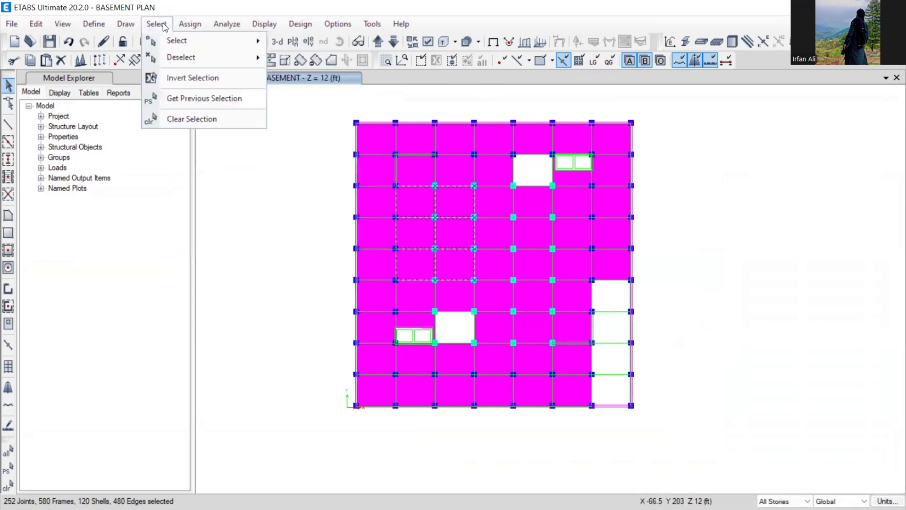
{"action": "mouse_move", "coordinate": [189, 41]}
{"action": "left_click", "coordinate": [321, 134]}
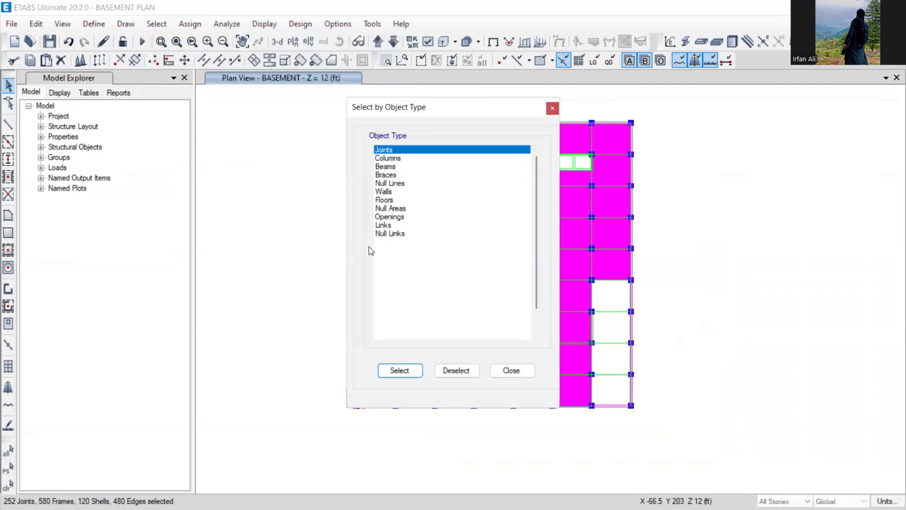
{"action": "left_click", "coordinate": [384, 200]}
{"action": "left_click", "coordinate": [400, 372]}
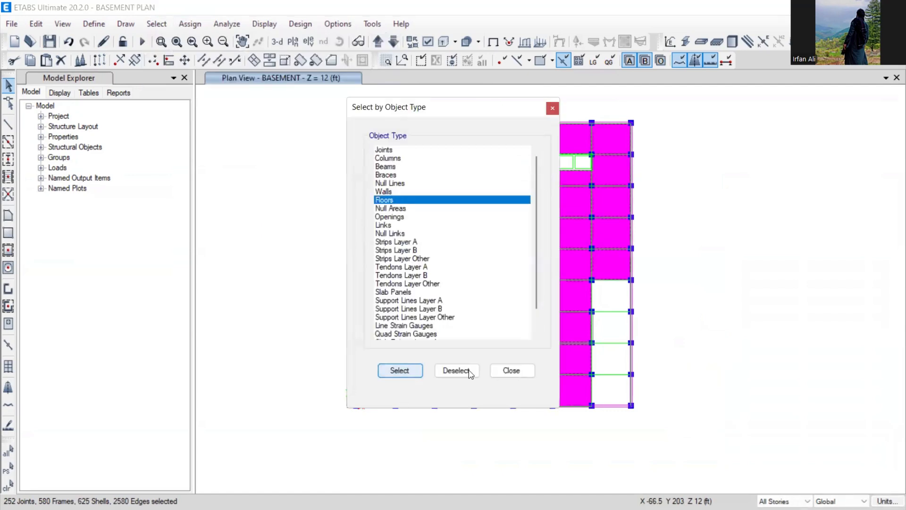
{"action": "left_click", "coordinate": [512, 370]}
- Assign the 'slab 6.5 inches' slab section to the selected floors
{"action": "left_click", "coordinate": [191, 24]}
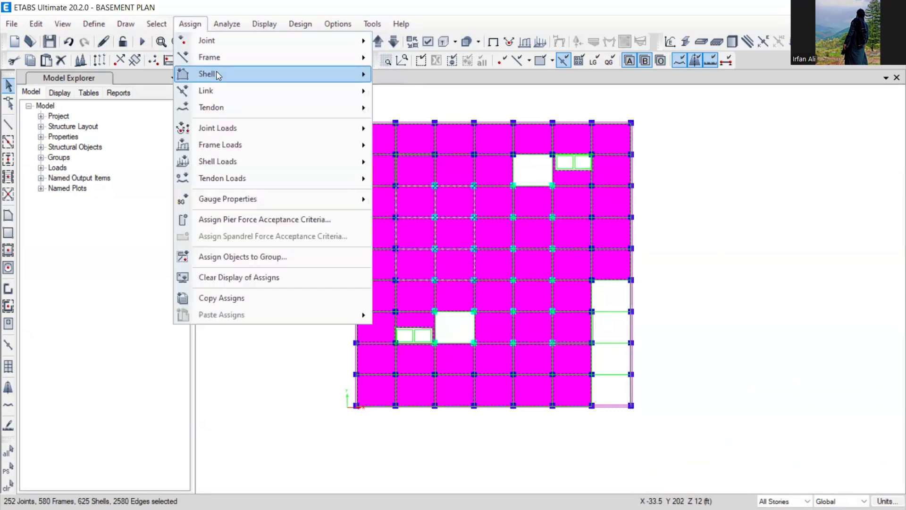
{"action": "mouse_move", "coordinate": [218, 73]}
{"action": "left_click", "coordinate": [421, 76]}
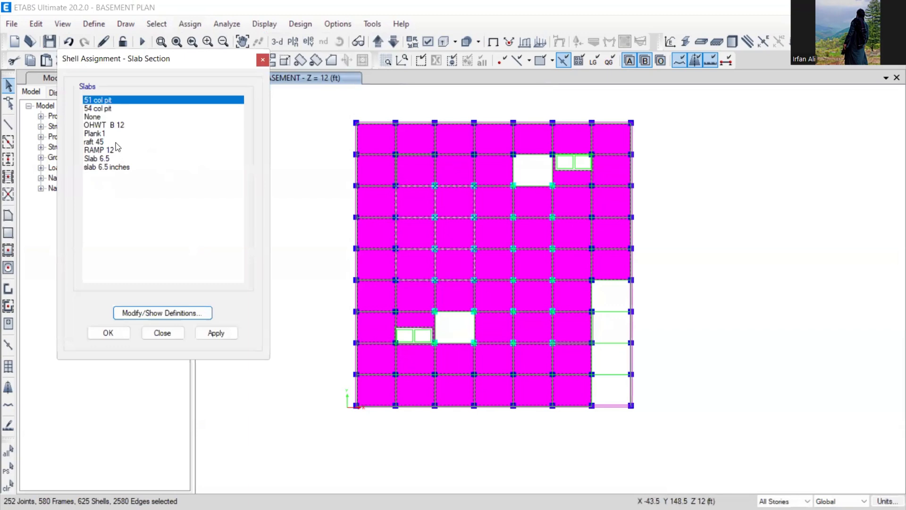
{"action": "left_click", "coordinate": [106, 168]}
{"action": "left_click", "coordinate": [109, 334]}
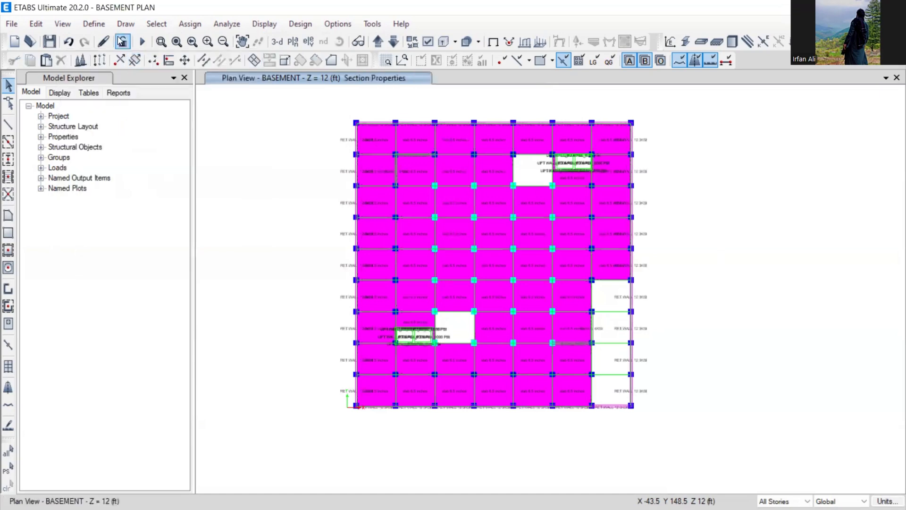
- Change the 'slab 6.5 inches' section's display colour to gray
{"action": "left_click", "coordinate": [94, 23]}
{"action": "mouse_move", "coordinate": [113, 62]}
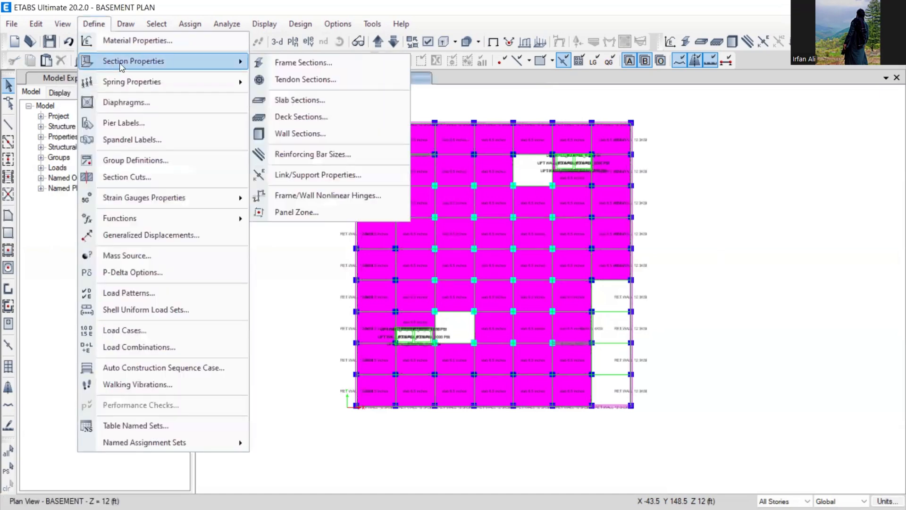
{"action": "left_click", "coordinate": [291, 103]}
{"action": "left_click", "coordinate": [357, 270]}
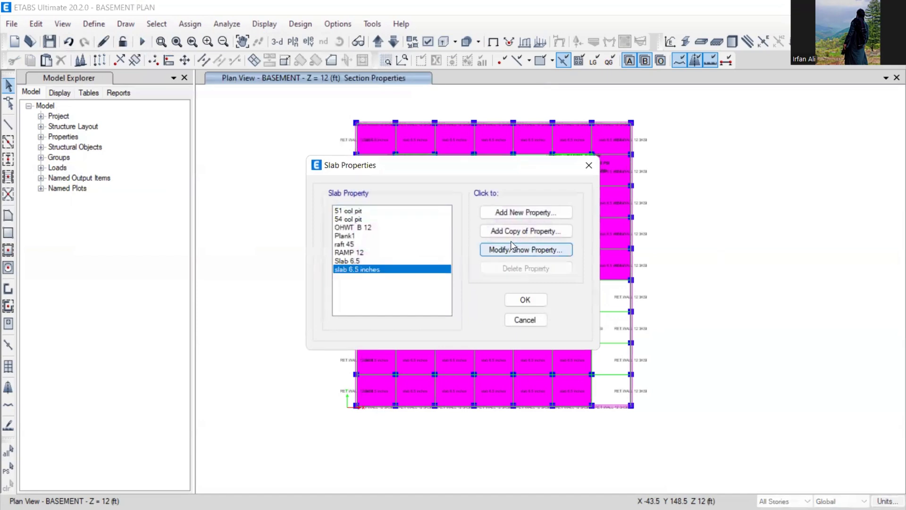
{"action": "left_click", "coordinate": [523, 249]}
{"action": "left_click", "coordinate": [462, 208]}
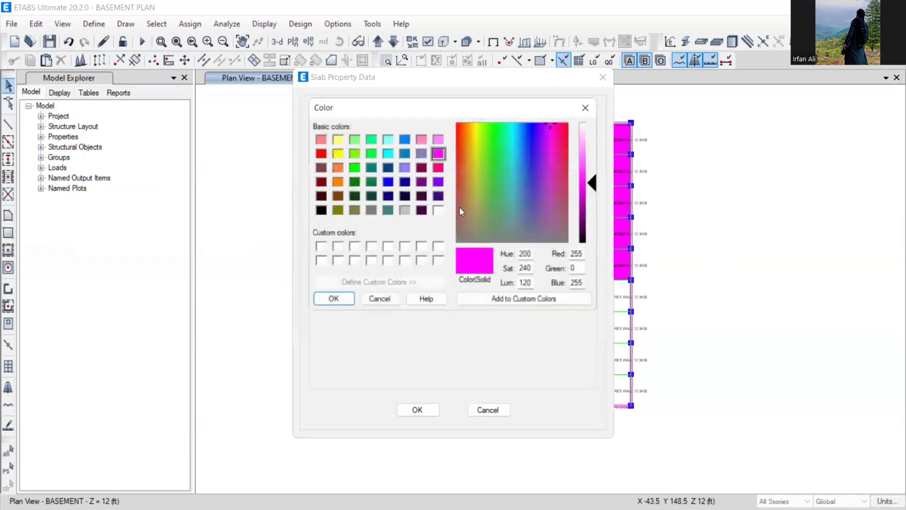
{"action": "left_click", "coordinate": [404, 210]}
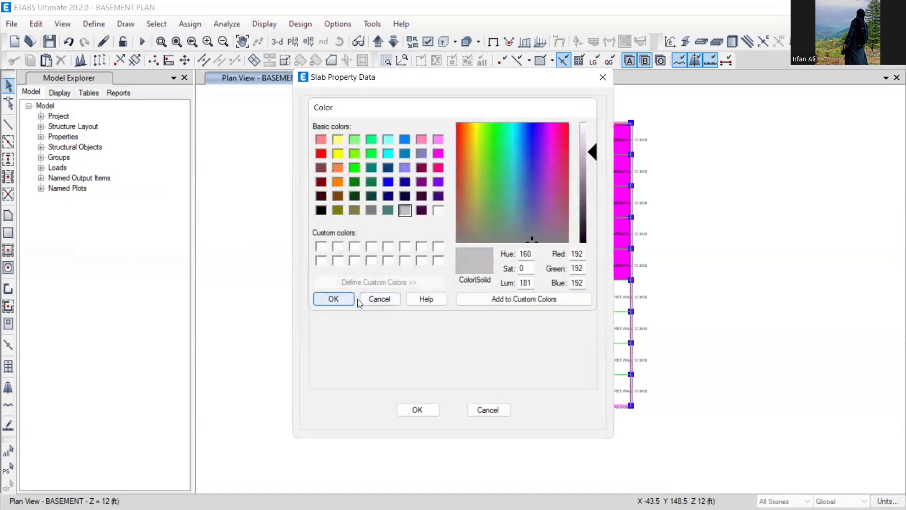
{"action": "left_click", "coordinate": [333, 299]}
{"action": "left_click", "coordinate": [417, 410]}
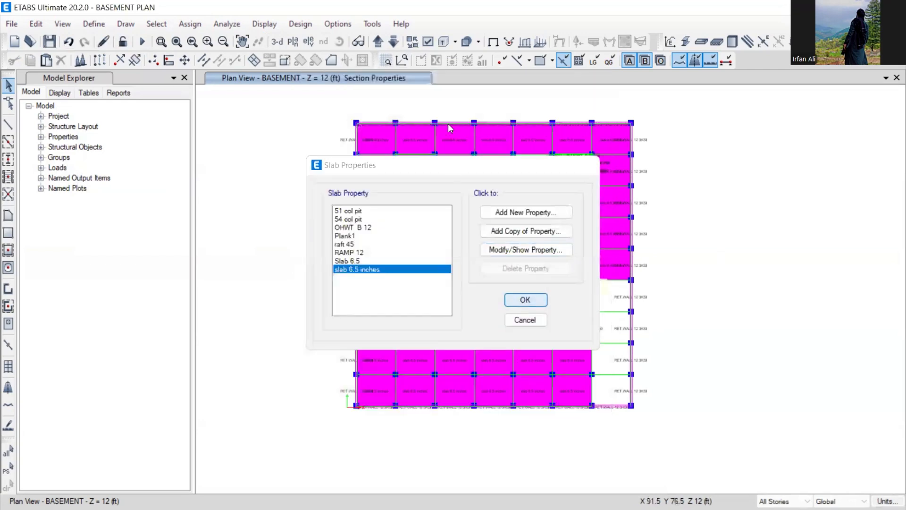
{"action": "left_click", "coordinate": [524, 300]}
- Refresh the plan to its normal display without labels and save the model
{"action": "key", "text": "ctrl+w"}
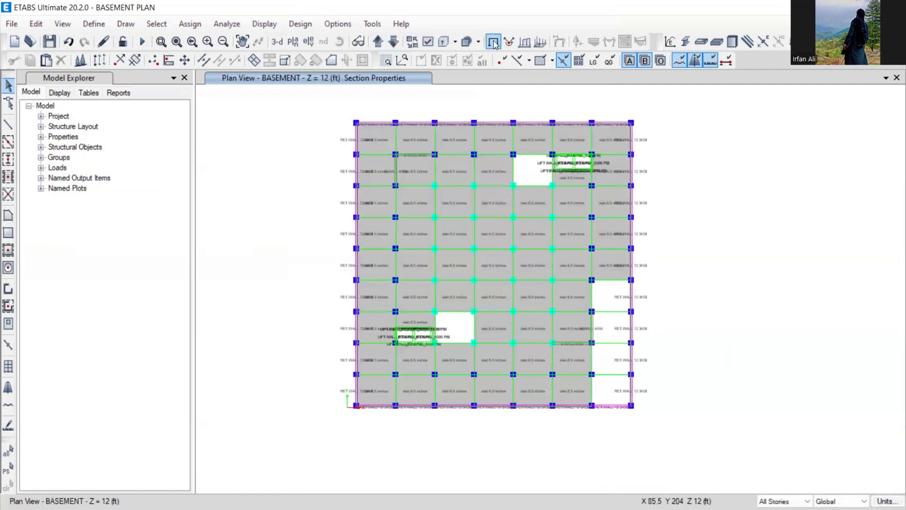
{"action": "left_click", "coordinate": [445, 41]}
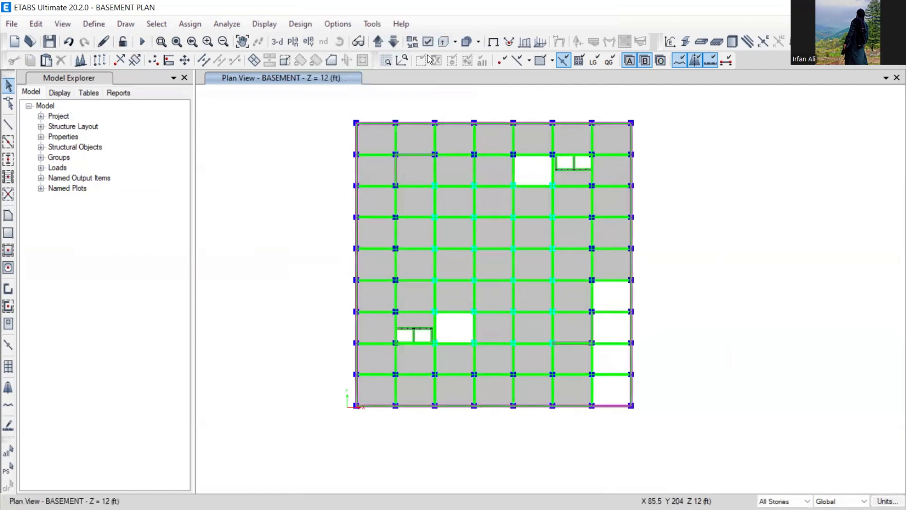
{"action": "left_click", "coordinate": [48, 44]}
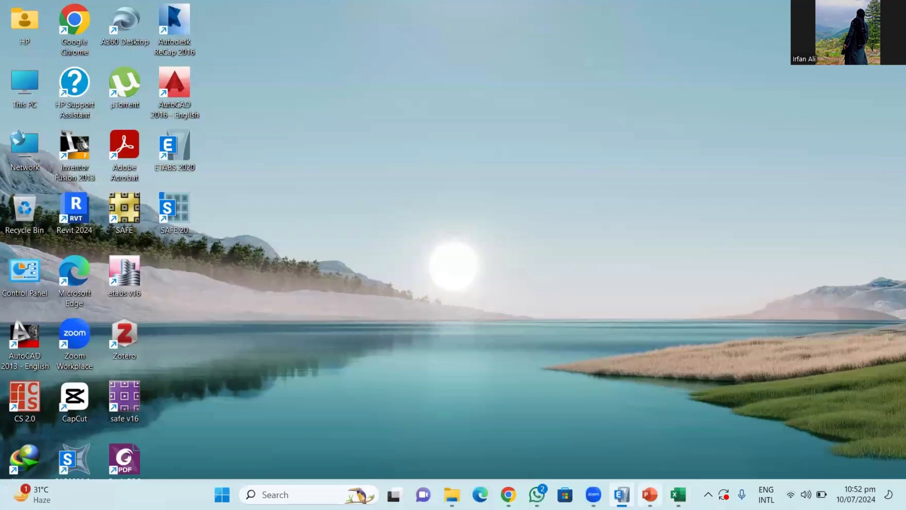
- Return to the Module 3 deck and scroll down to slide 10 on modeling requirements
{"action": "left_click", "coordinate": [650, 494]}
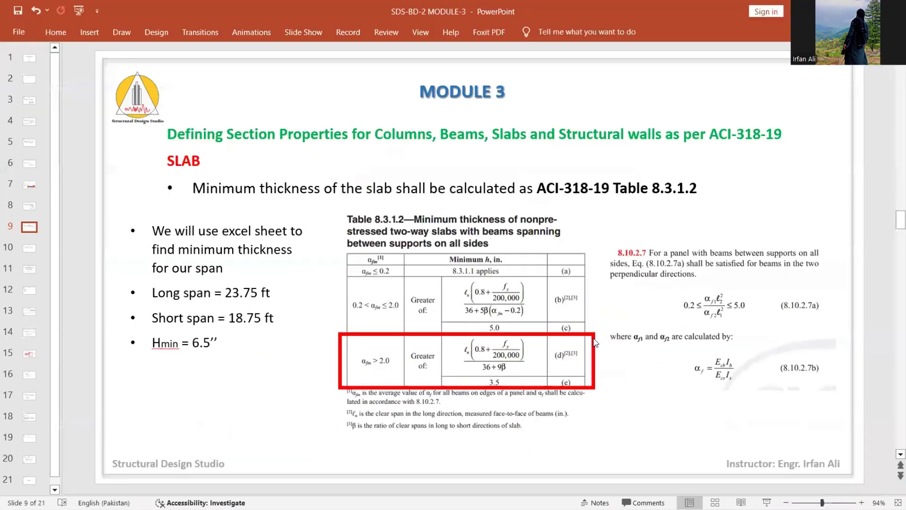
{"action": "scroll", "coordinate": [594, 342], "scroll_direction": "down", "scroll_amount": 1}
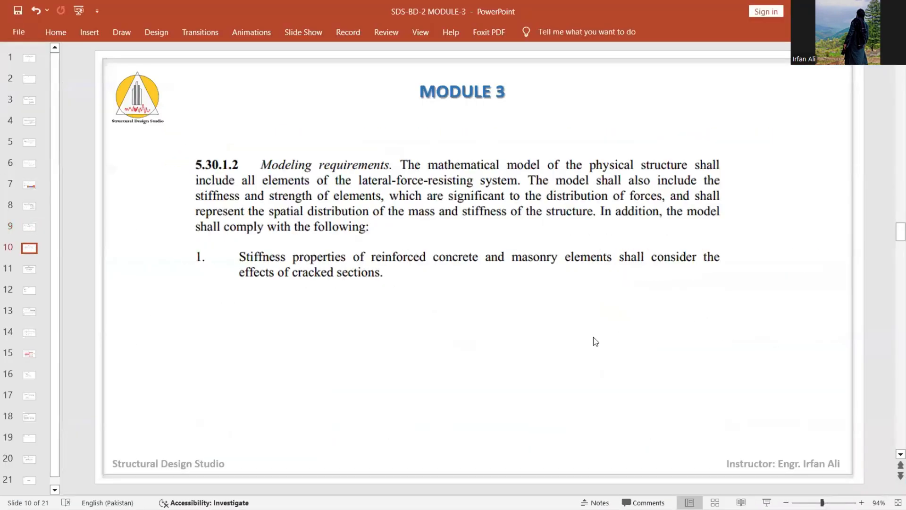
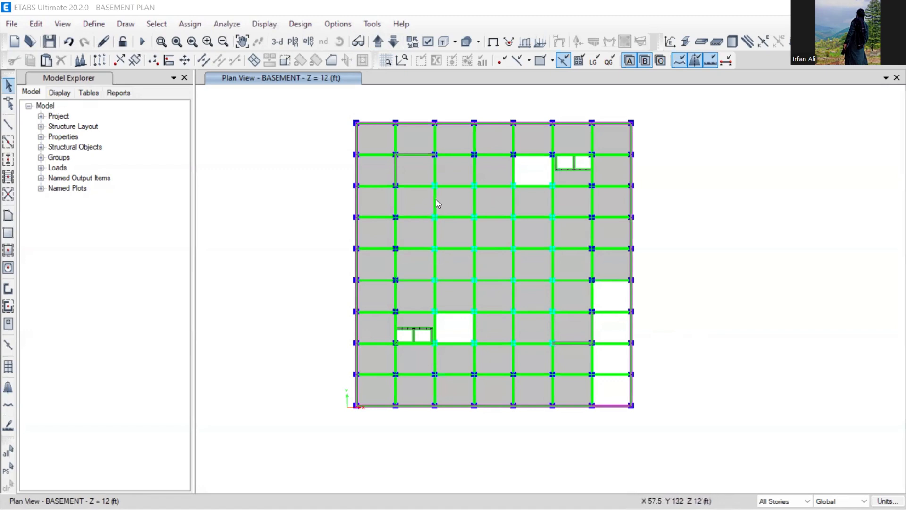
- Zoom in on the upper-left bays of the basement plan
{"action": "scroll", "coordinate": [419, 236], "scroll_direction": "up", "scroll_amount": 3}
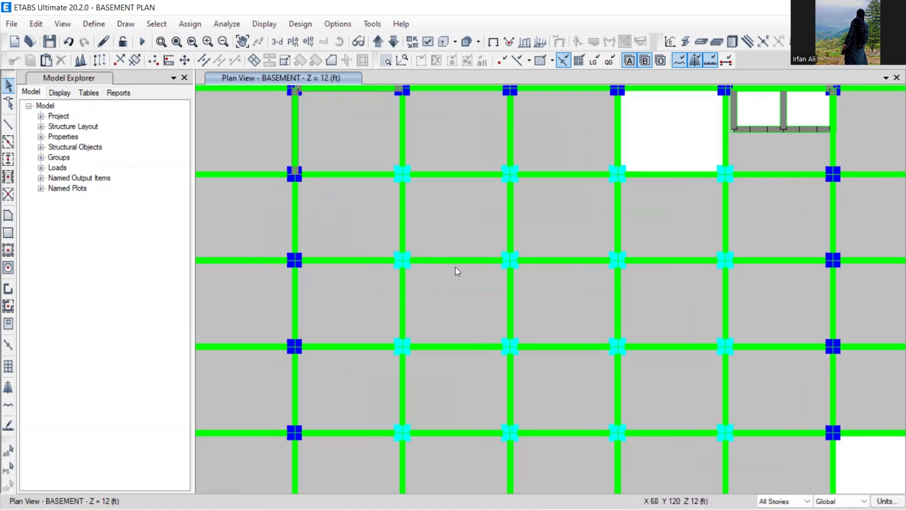
- Pan the zoomed view to reveal more of the basement plan's left side
{"action": "middle_click_drag", "start_coordinate": [362, 255], "coordinate": [506, 253]}
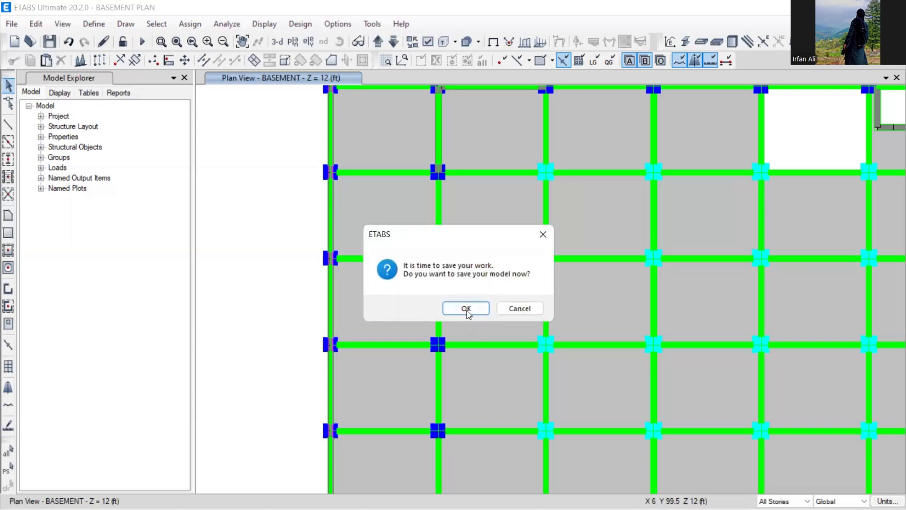
- Confirm the 'time to save your work' reminder with OK to save the basement model
{"action": "left_click", "coordinate": [465, 308]}
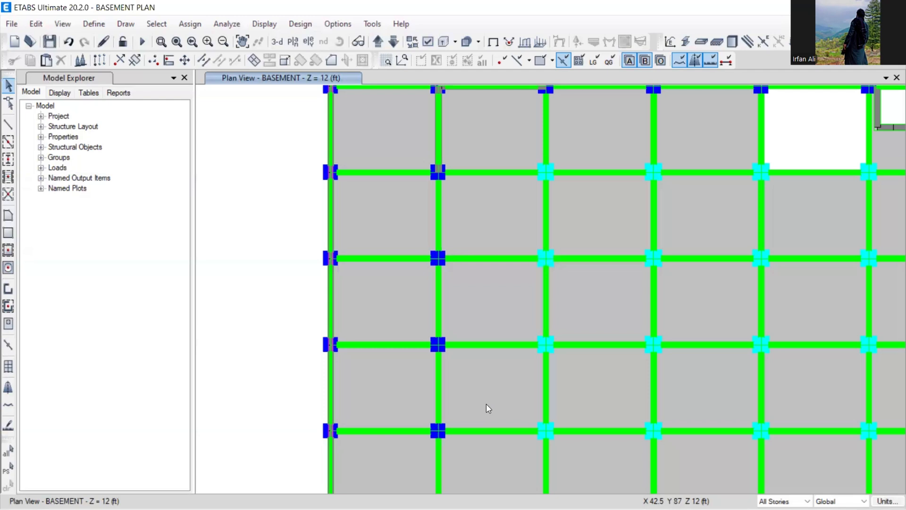
- Zoom out and centre the full basement grid, nudging it slightly so the plan redraws
{"action": "scroll", "coordinate": [526, 345], "scroll_direction": "down", "scroll_amount": 3}
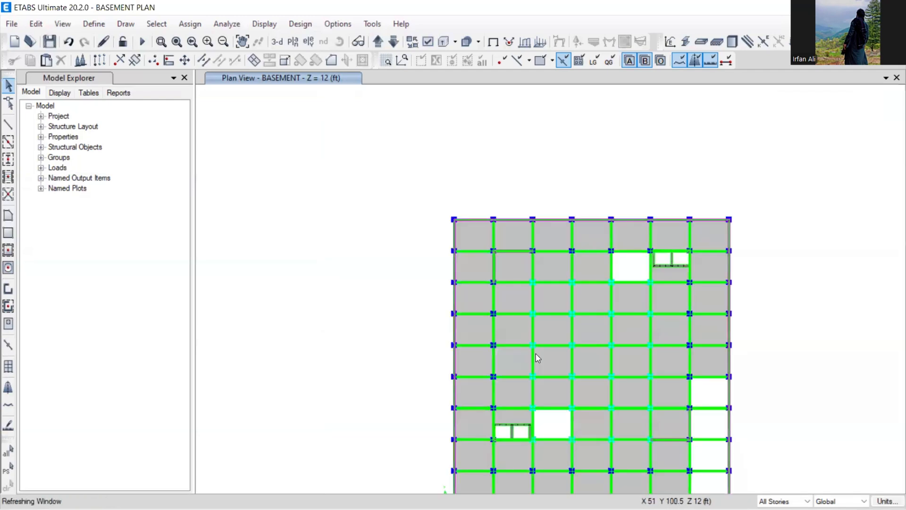
{"action": "middle_click_drag", "start_coordinate": [585, 373], "coordinate": [512, 291]}
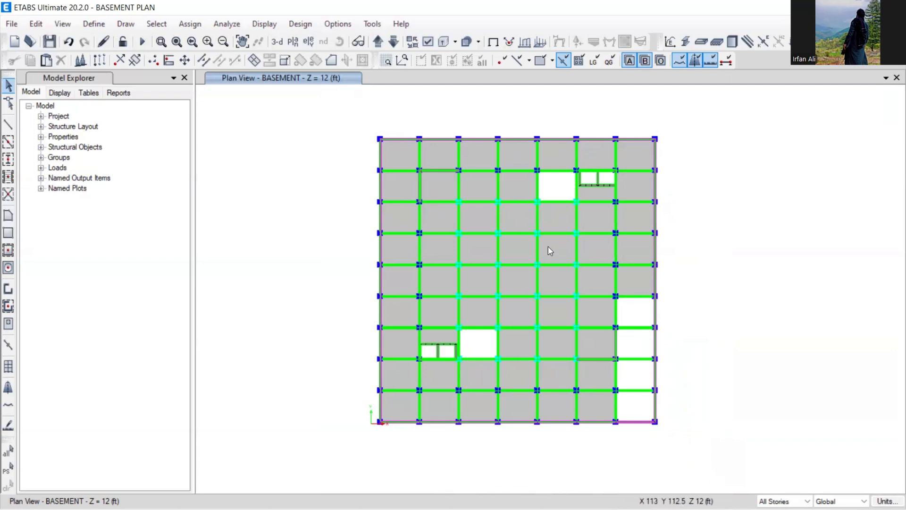
{"action": "middle_click_drag", "start_coordinate": [526, 254], "coordinate": [517, 257]}
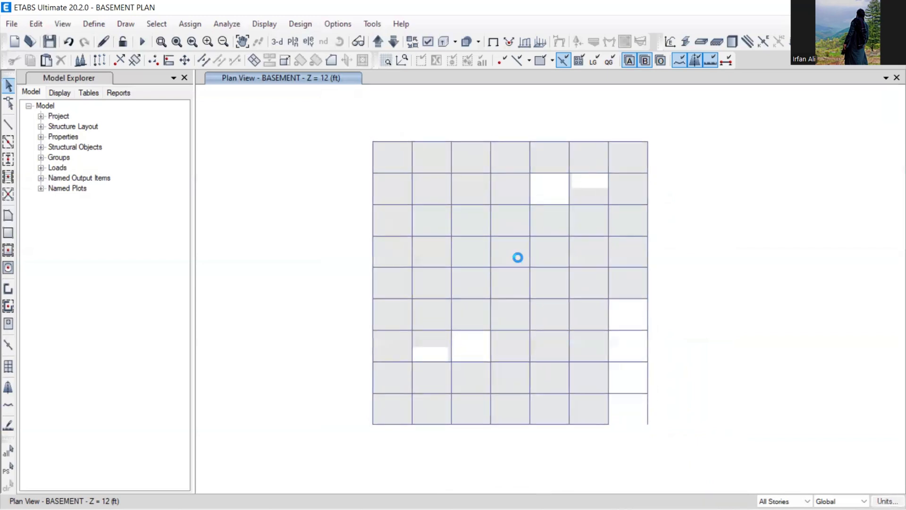
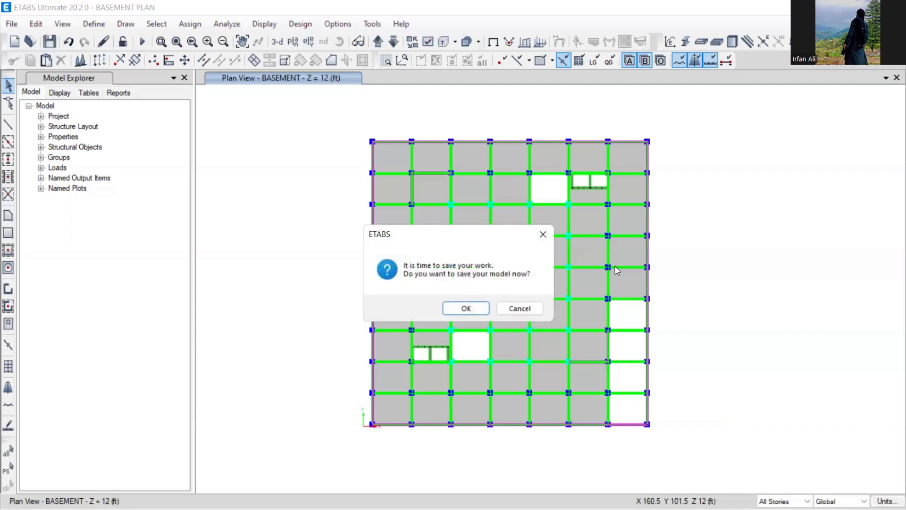
- Accept the save reminder with OK so the basement beam-and-slab model is saved
{"action": "left_click", "coordinate": [466, 308]}
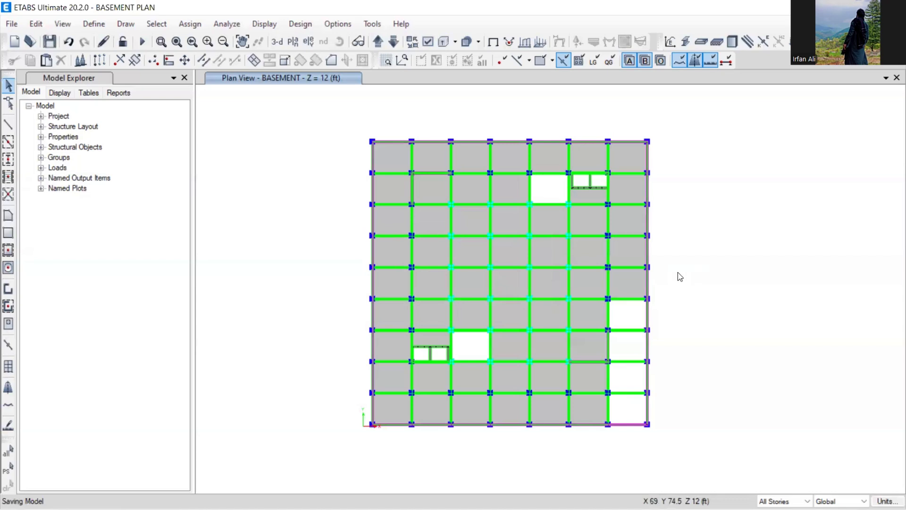
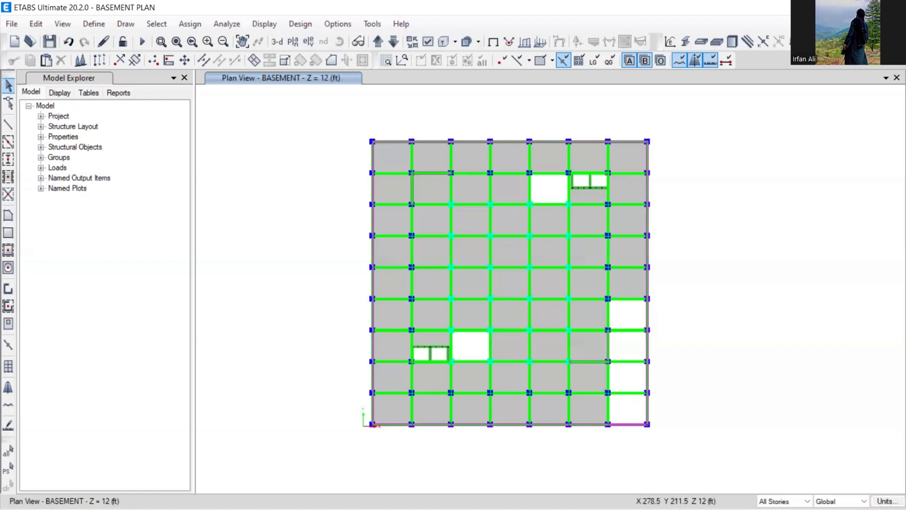
- Minimize the ETABS basement plan window to the taskbar
{"action": "left_click", "coordinate": [838, 8]}
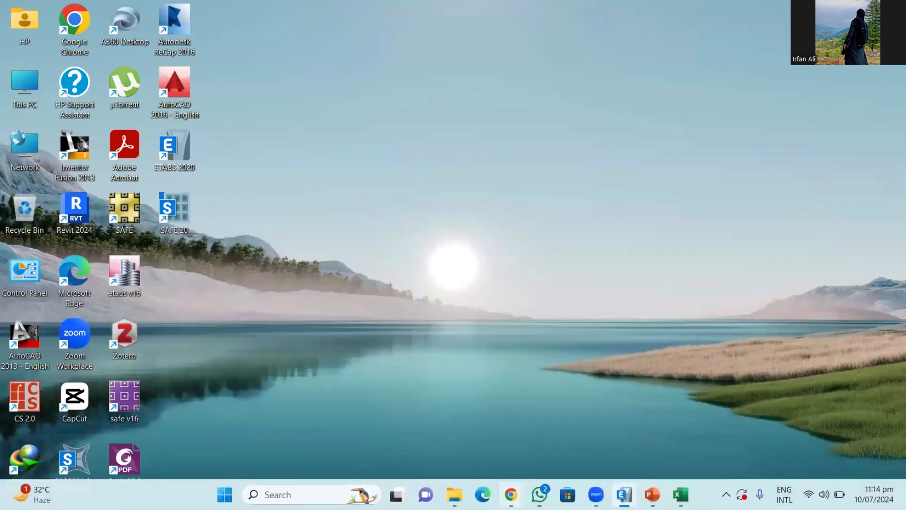
{"action": "mouse_move", "coordinate": [510, 494]}
{"action": "left_click", "coordinate": [474, 459]}
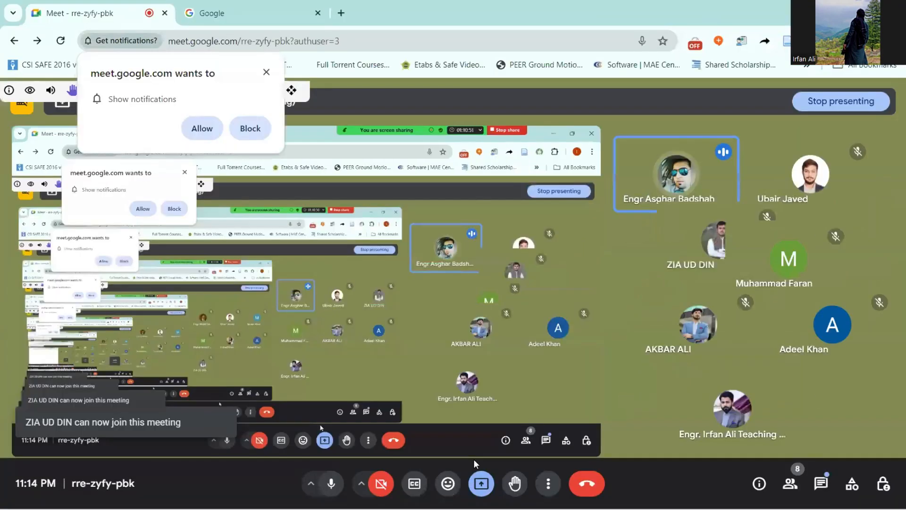
{"action": "left_click", "coordinate": [832, 5]}
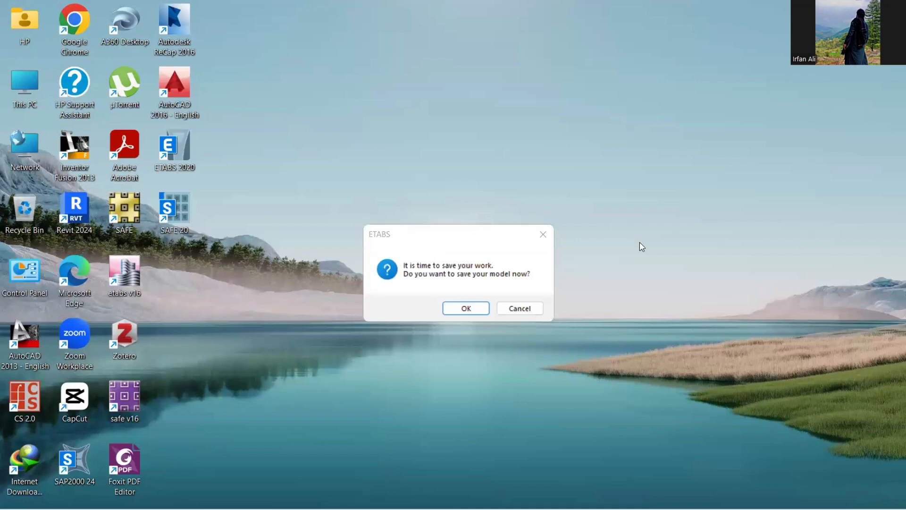
- Accept the ETABS save prompt with OK, then restore the Google Meet call in a smaller Chrome window
{"action": "left_click", "coordinate": [472, 308]}
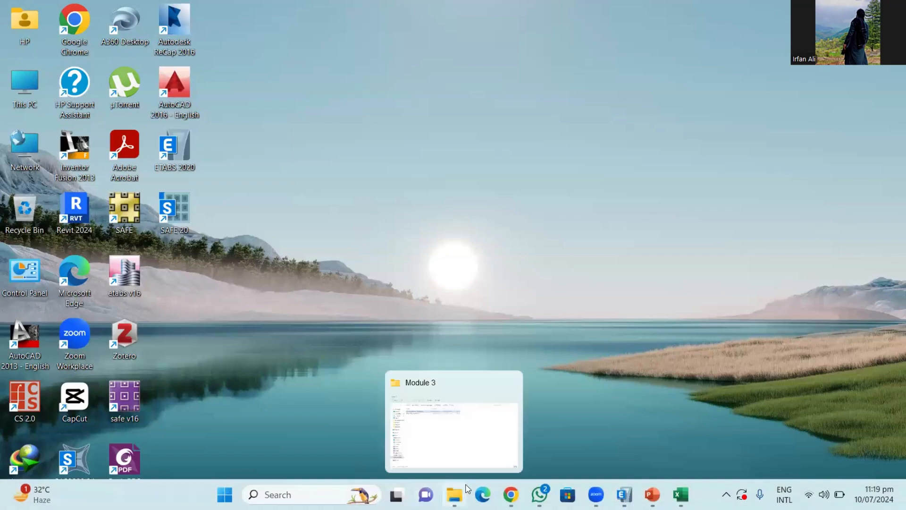
{"action": "mouse_move", "coordinate": [511, 495]}
{"action": "left_click", "coordinate": [502, 452]}
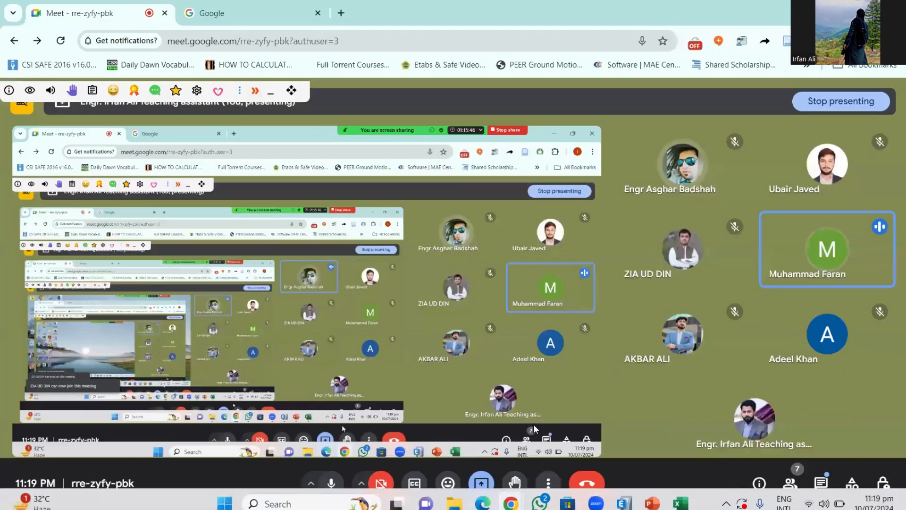
{"action": "left_click", "coordinate": [830, 14]}
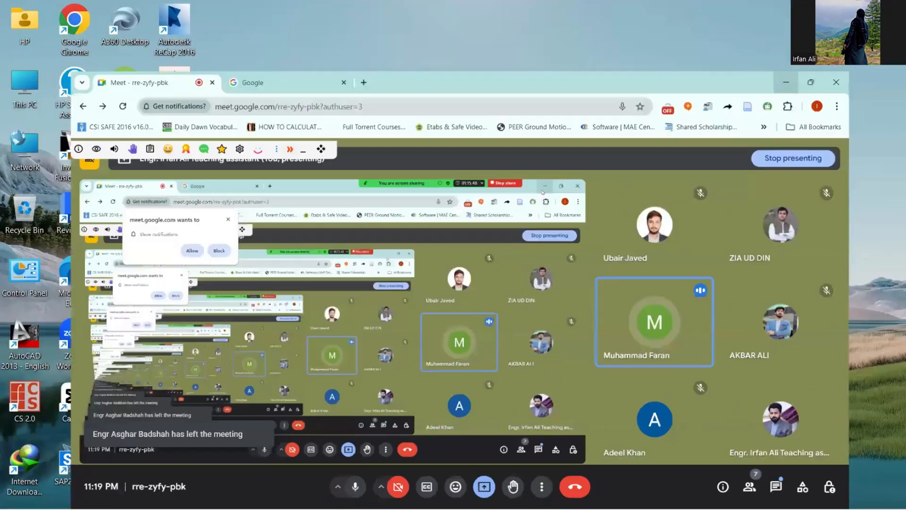